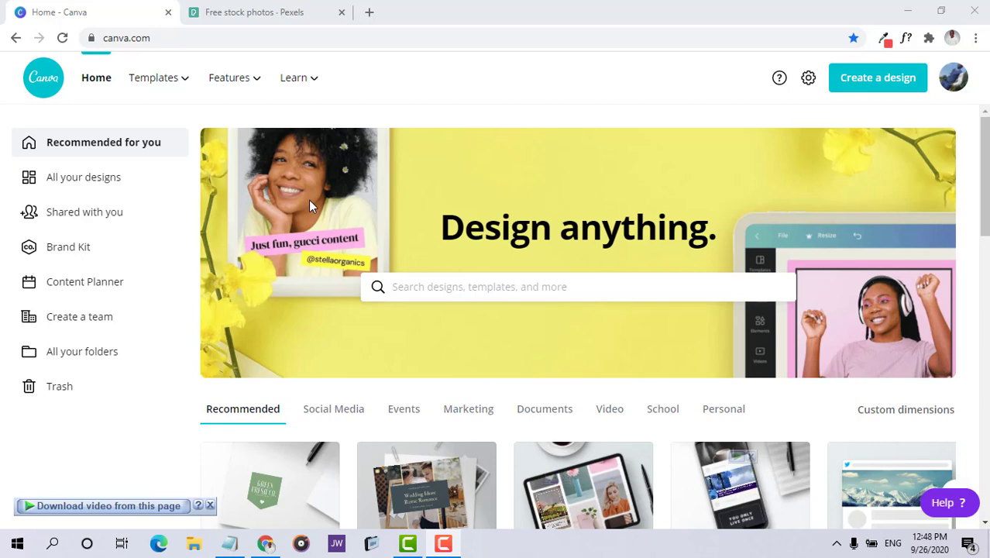
- Open the DeepReview logo design from the list of all designs and select its dark blue background
{"action": "left_click", "coordinate": [101, 178]}
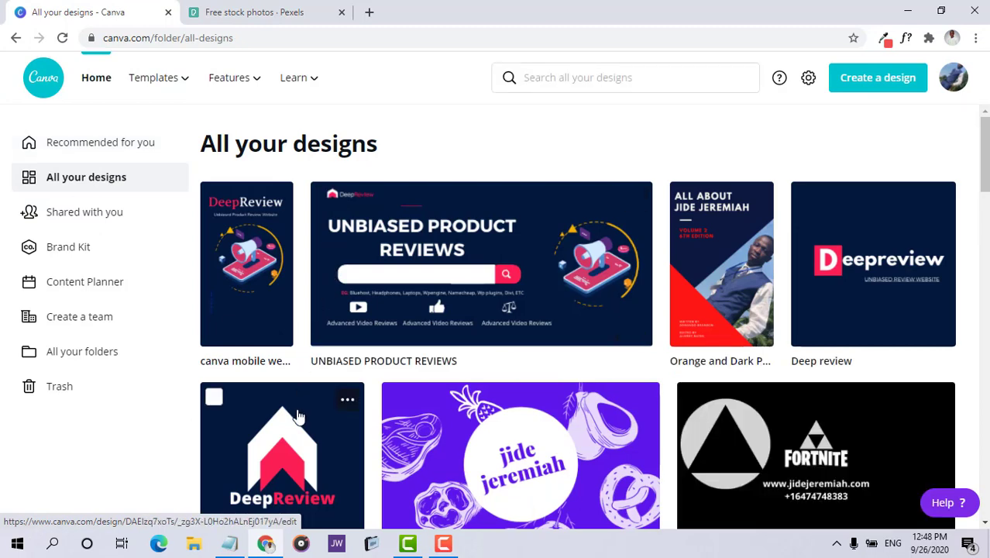
{"action": "left_click", "coordinate": [280, 437]}
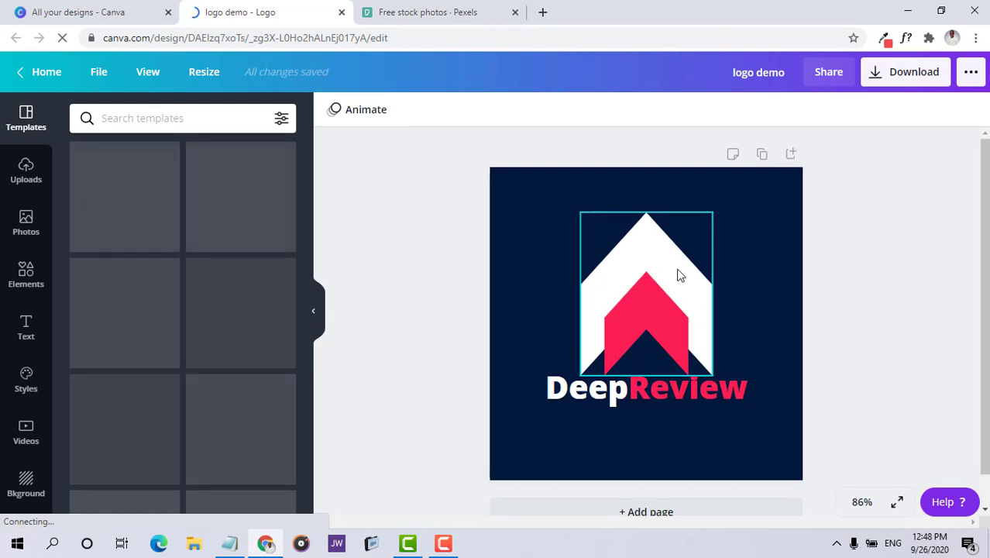
{"action": "left_click", "coordinate": [664, 313]}
{"action": "left_click", "coordinate": [743, 292]}
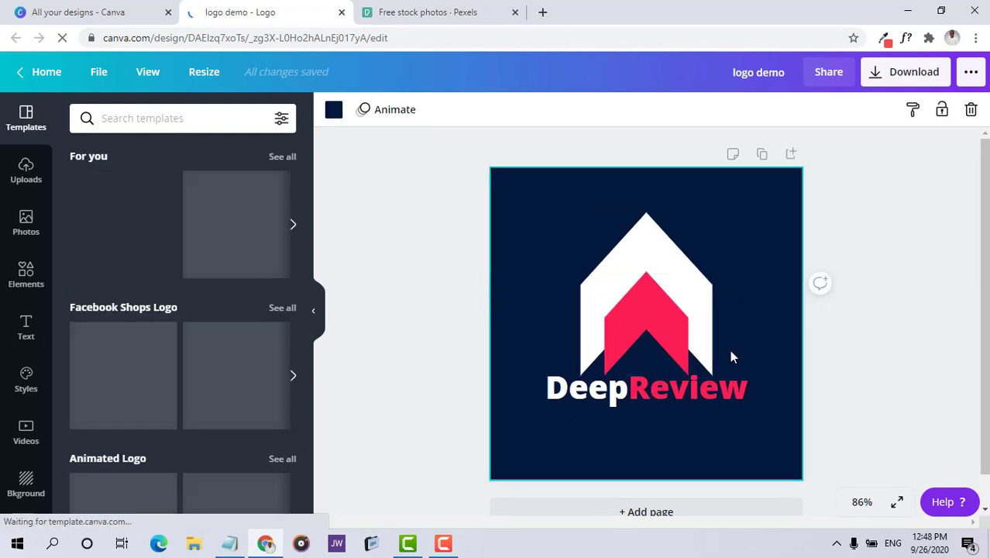
{"action": "left_click", "coordinate": [695, 377]}
{"action": "left_click", "coordinate": [666, 321]}
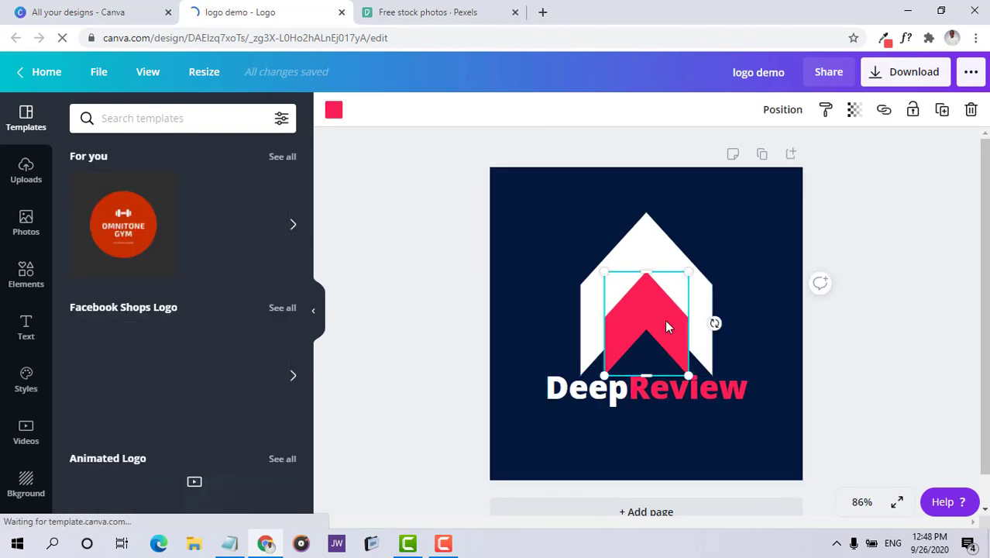
{"action": "left_click", "coordinate": [657, 254]}
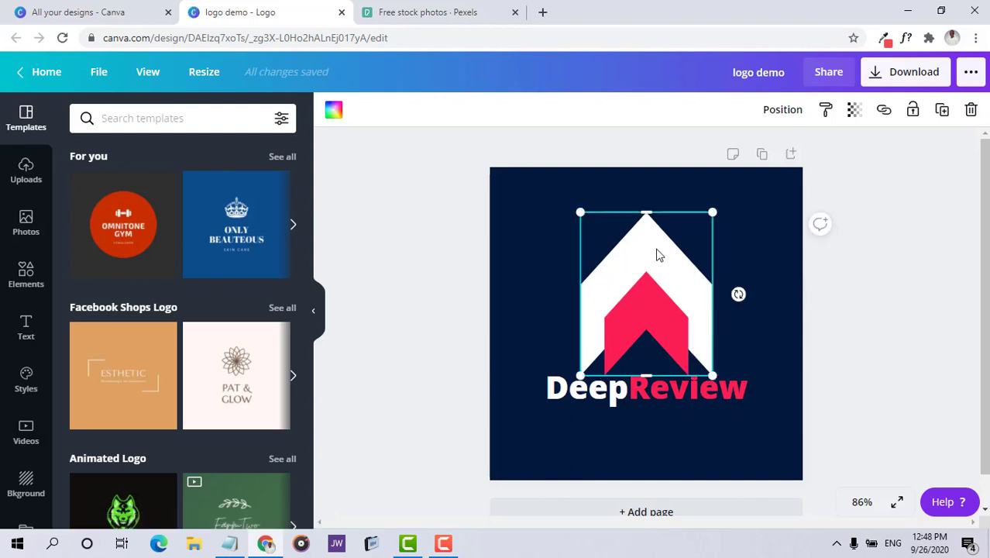
{"action": "left_click", "coordinate": [537, 221]}
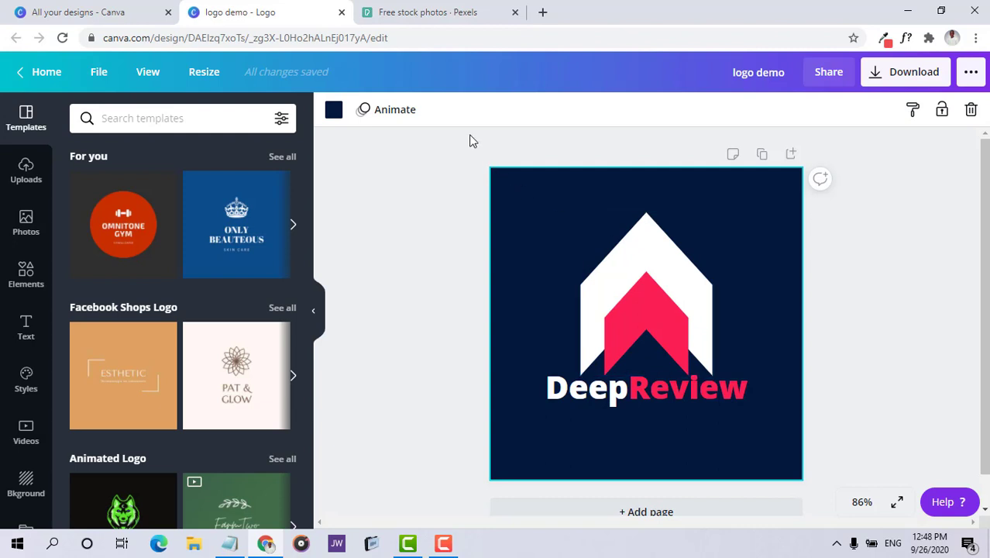
- Try the Stomp, Baseline, Pop, Scrapbook, Neon, Tumble, Rise, Pan, Fade and Block animations on the logo page
{"action": "left_click", "coordinate": [394, 110]}
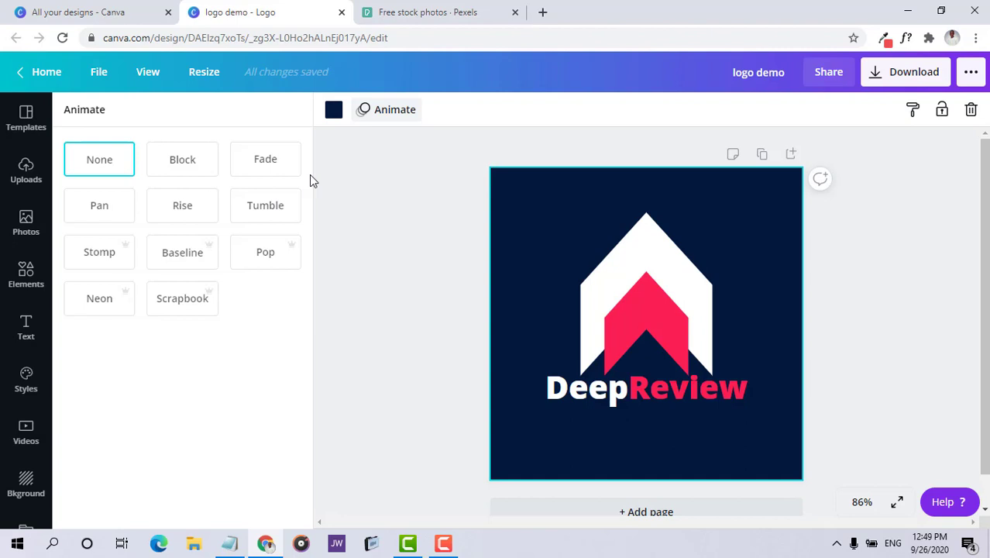
{"action": "left_click", "coordinate": [106, 261]}
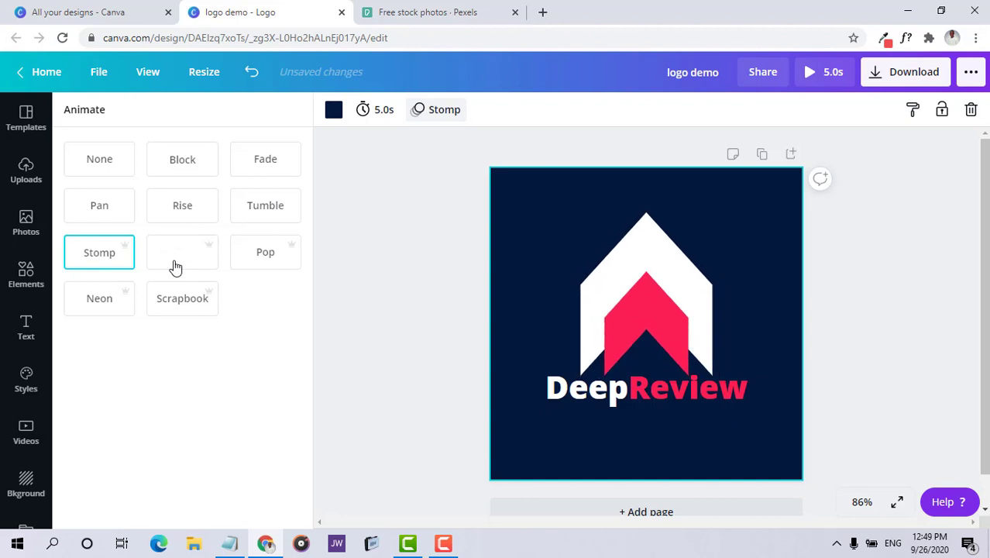
{"action": "left_click", "coordinate": [180, 266]}
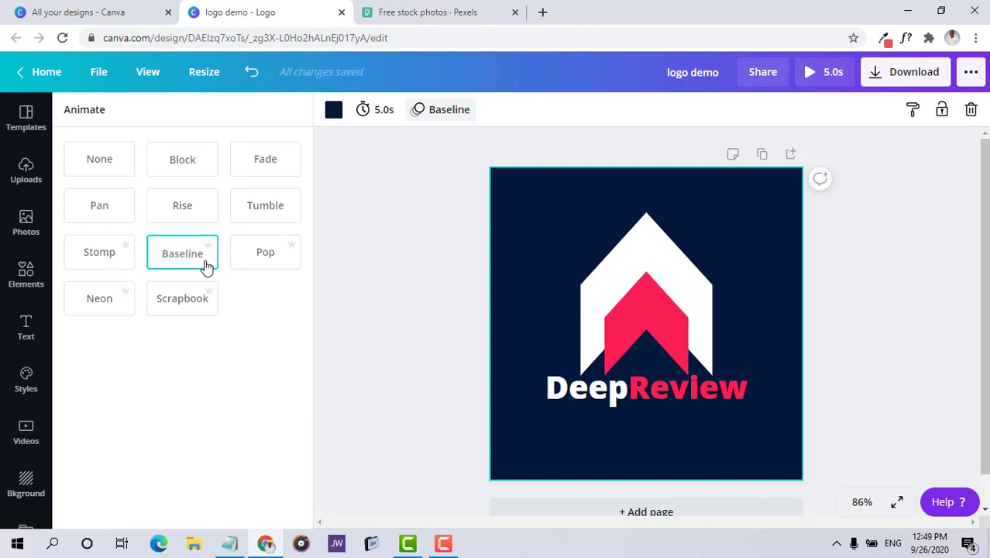
{"action": "left_click", "coordinate": [271, 261]}
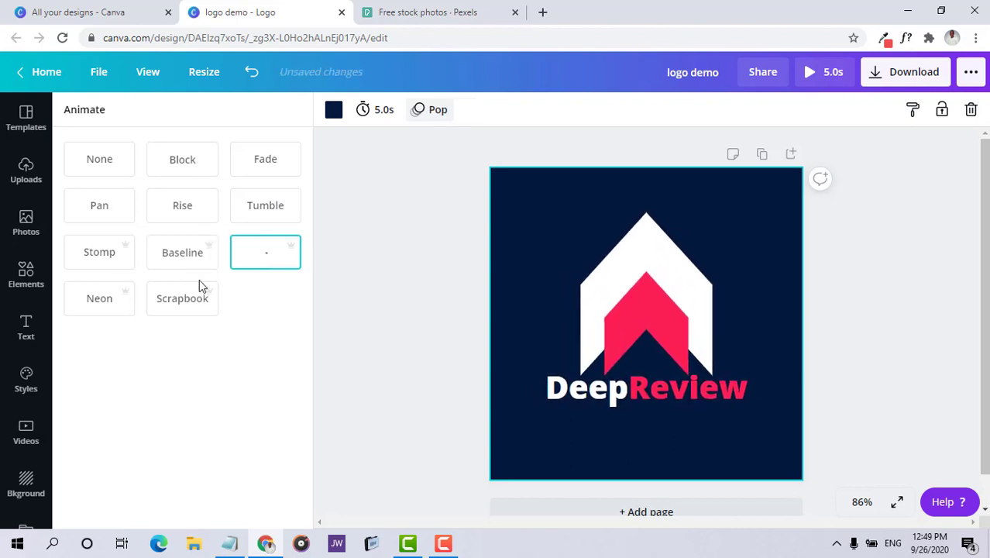
{"action": "left_click", "coordinate": [184, 304]}
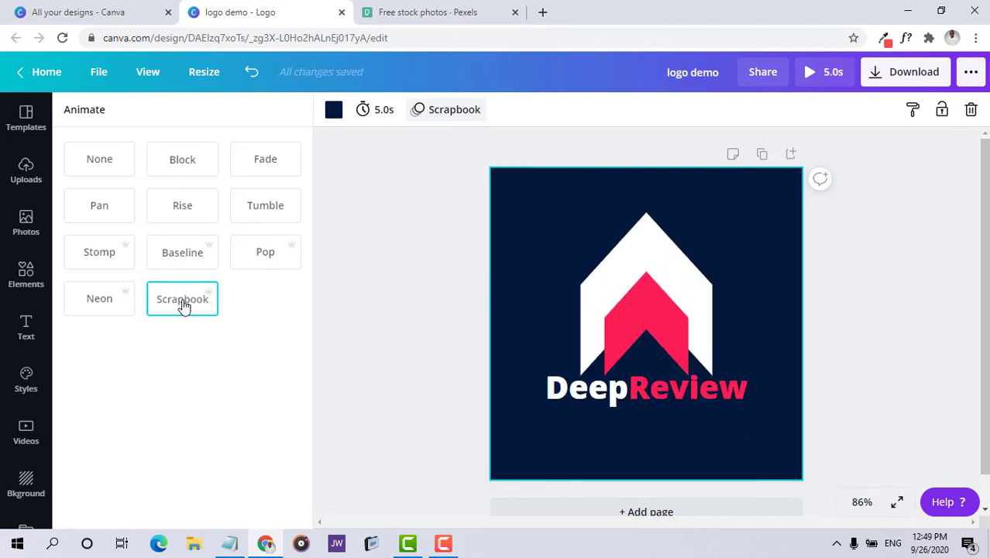
{"action": "left_click", "coordinate": [99, 304]}
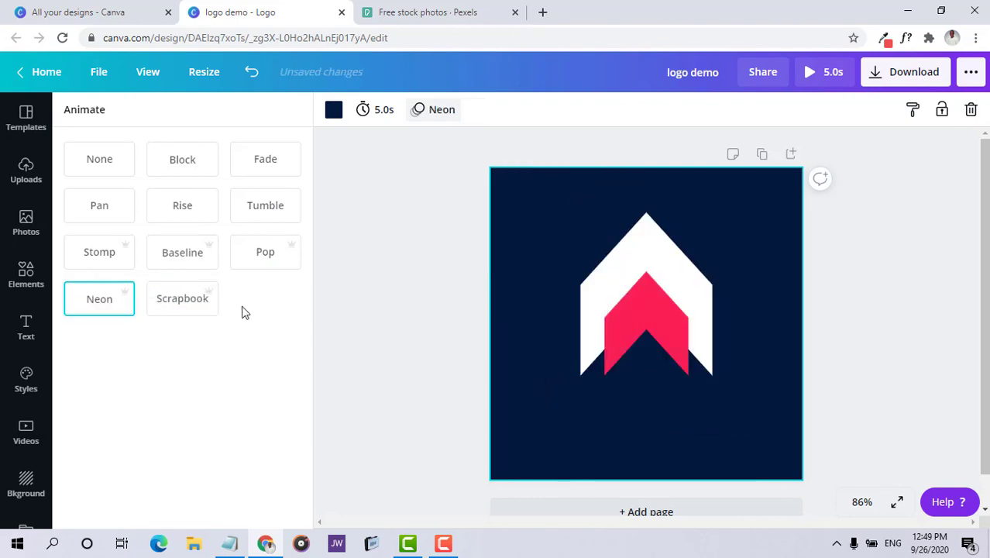
{"action": "left_click", "coordinate": [269, 216]}
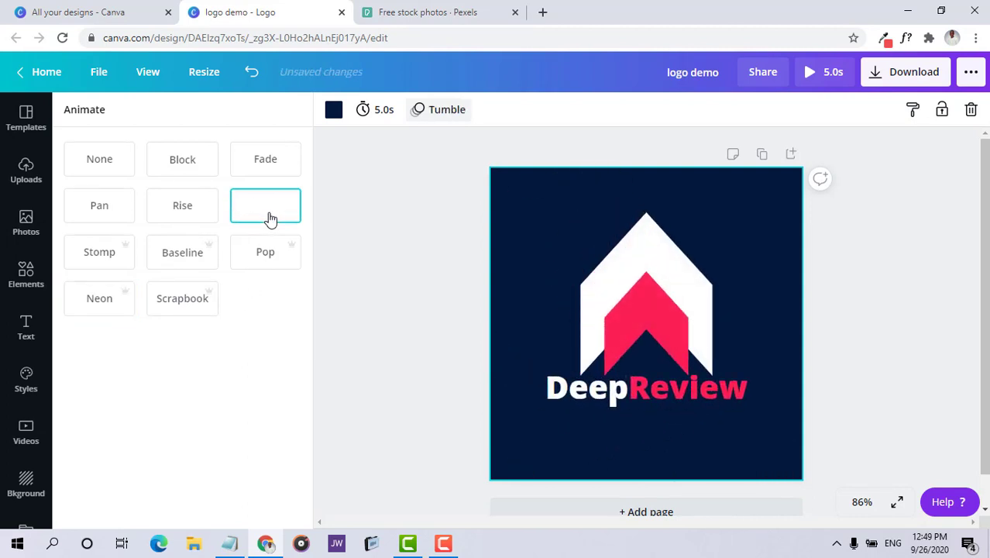
{"action": "left_click", "coordinate": [182, 216]}
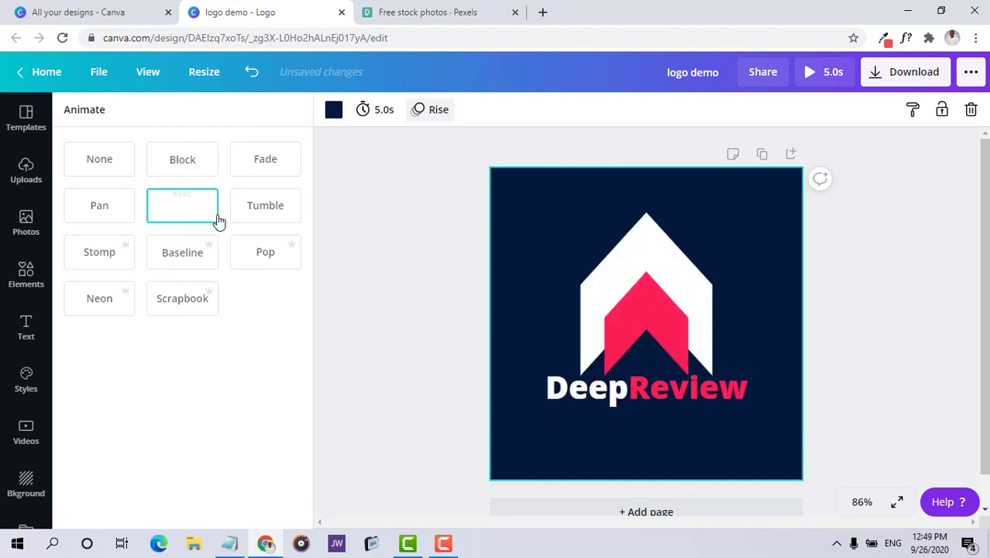
{"action": "left_click", "coordinate": [111, 208]}
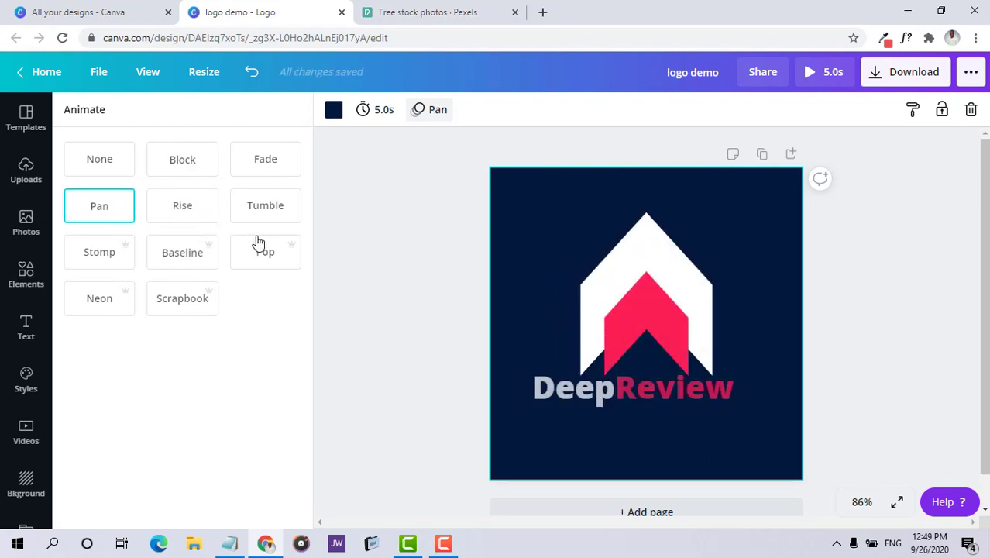
{"action": "left_click", "coordinate": [267, 175]}
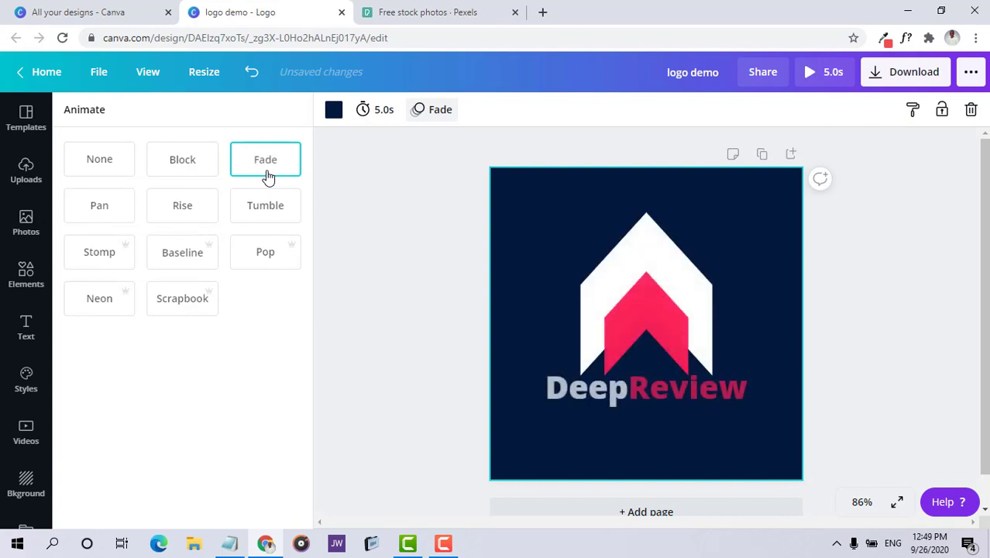
{"action": "left_click", "coordinate": [183, 173]}
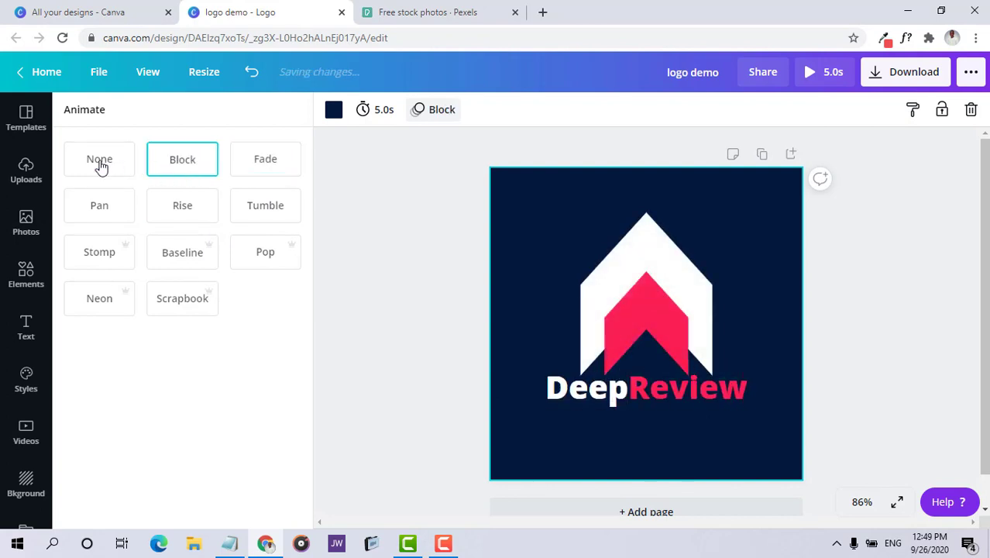
- Apply the Baseline animation to the logo page and set the page timing to 10.0 s
{"action": "left_click", "coordinate": [98, 164]}
{"action": "left_click", "coordinate": [200, 178]}
{"action": "left_click", "coordinate": [195, 214]}
{"action": "left_click", "coordinate": [186, 254]}
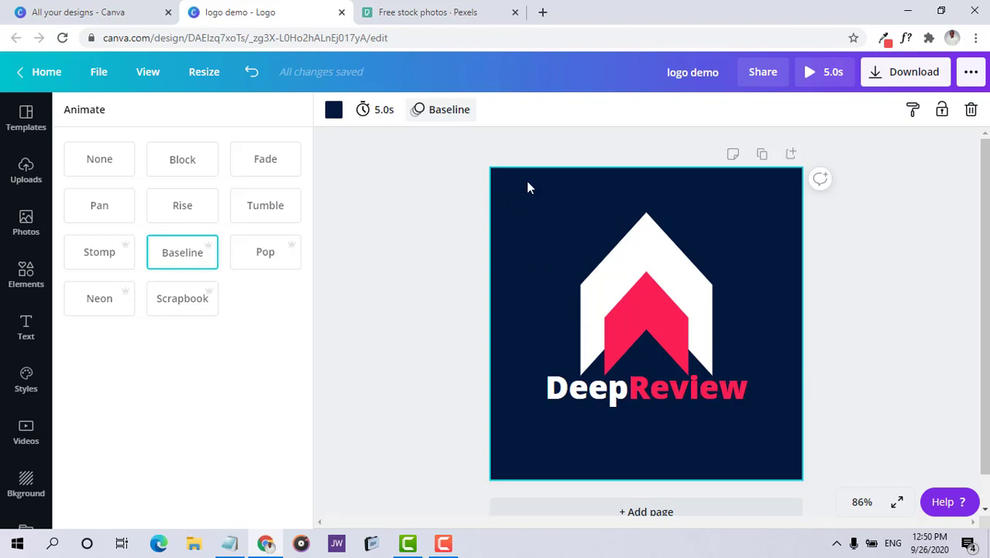
{"action": "left_click", "coordinate": [388, 113]}
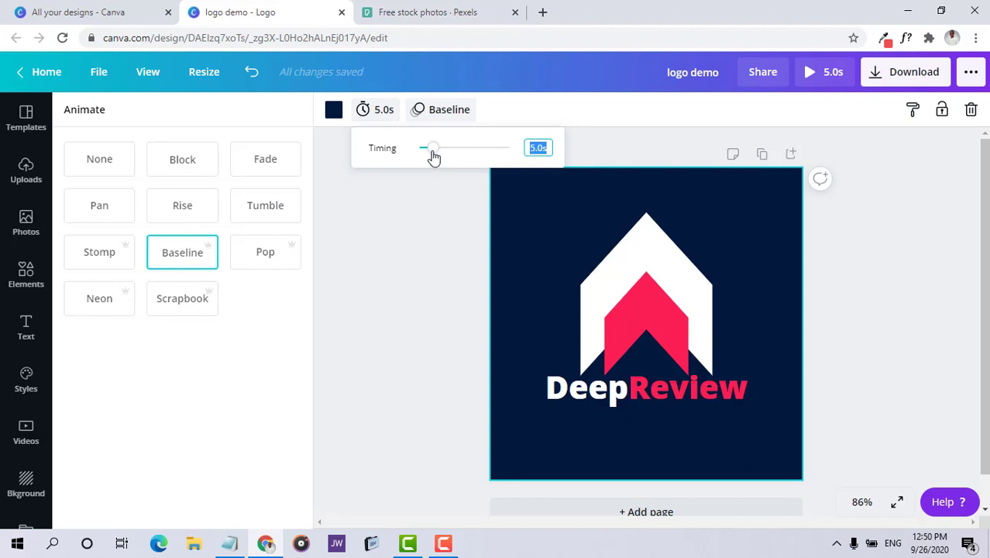
{"action": "left_click_drag", "start_coordinate": [436, 157], "coordinate": [449, 158]}
{"action": "left_click", "coordinate": [439, 208]}
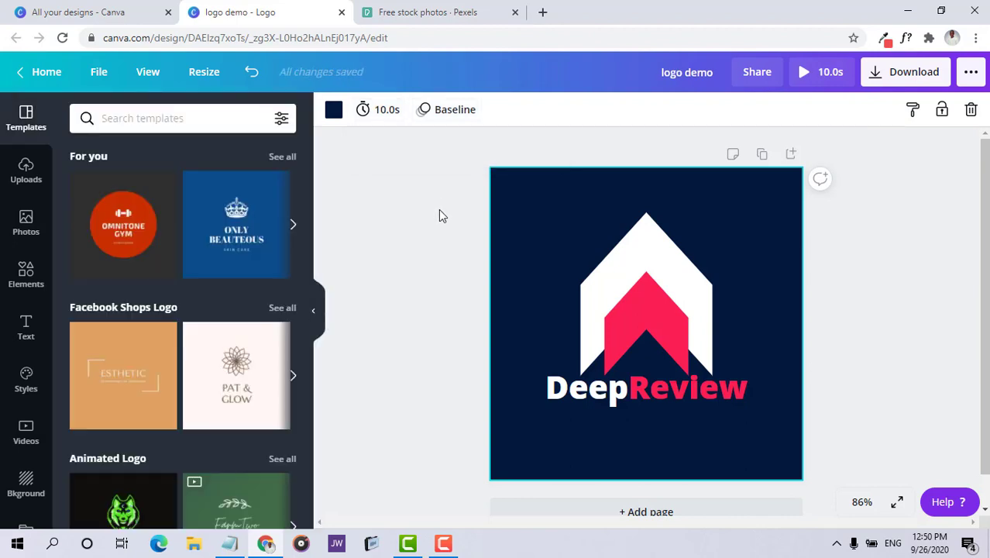
- Set the logo page's animation to Pop
{"action": "left_click", "coordinate": [434, 114]}
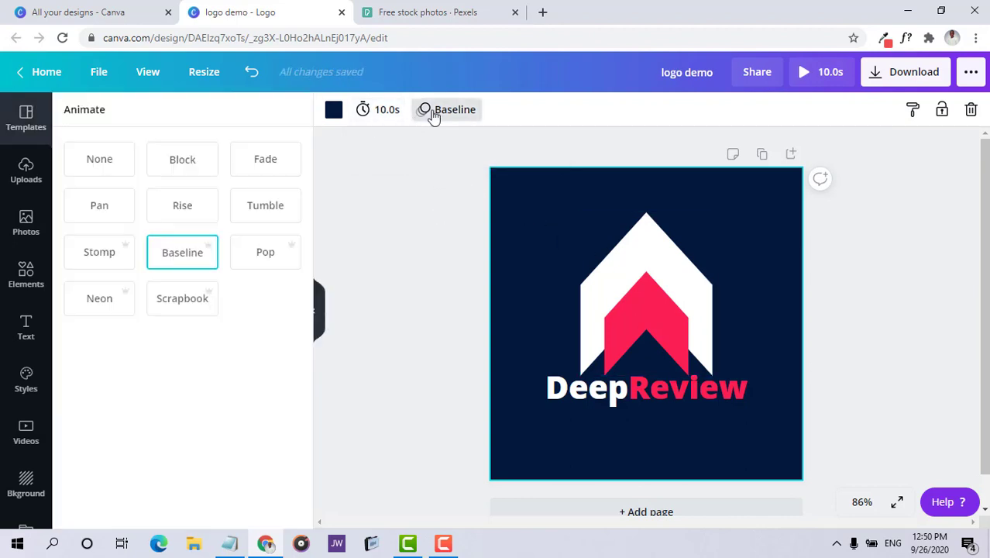
{"action": "left_click", "coordinate": [197, 253]}
{"action": "left_click", "coordinate": [265, 258]}
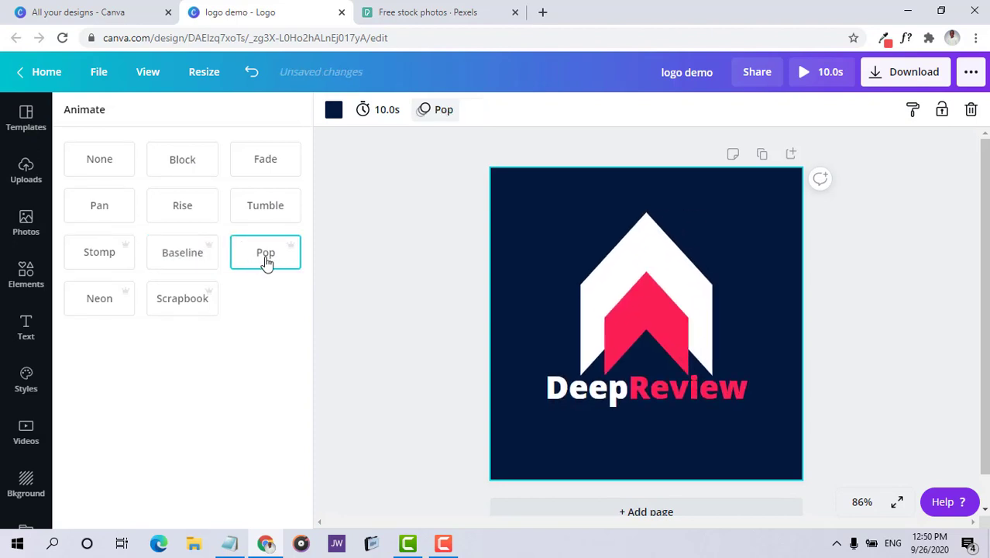
- Download the animated logo as an MP4 video named logo demo.mp4 and return to editing
{"action": "left_click", "coordinate": [914, 72]}
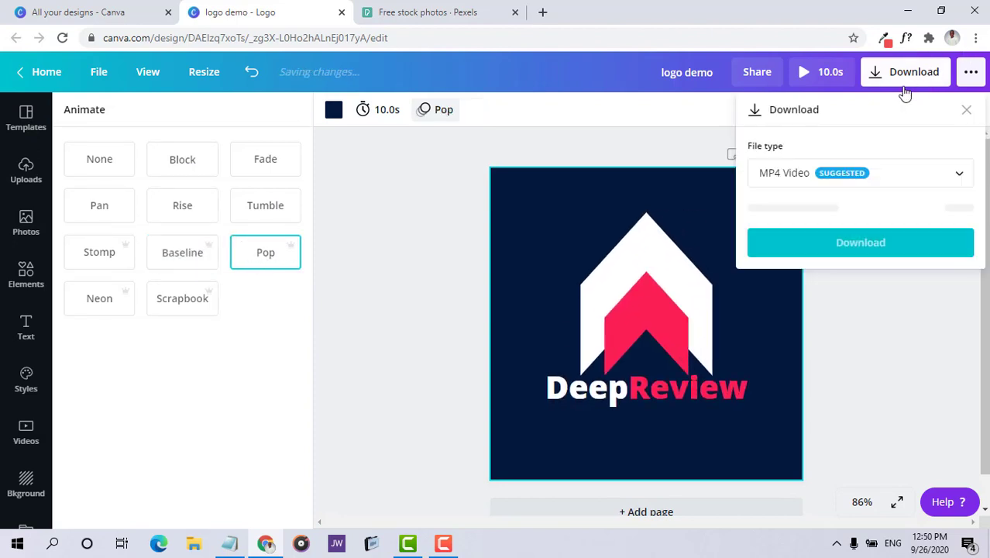
{"action": "left_click", "coordinate": [857, 211]}
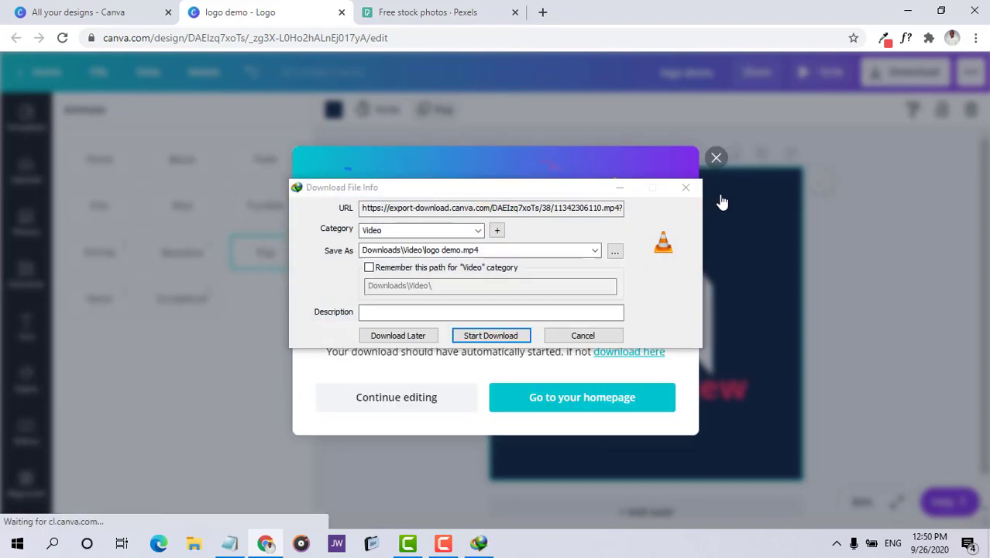
{"action": "left_click", "coordinate": [500, 337]}
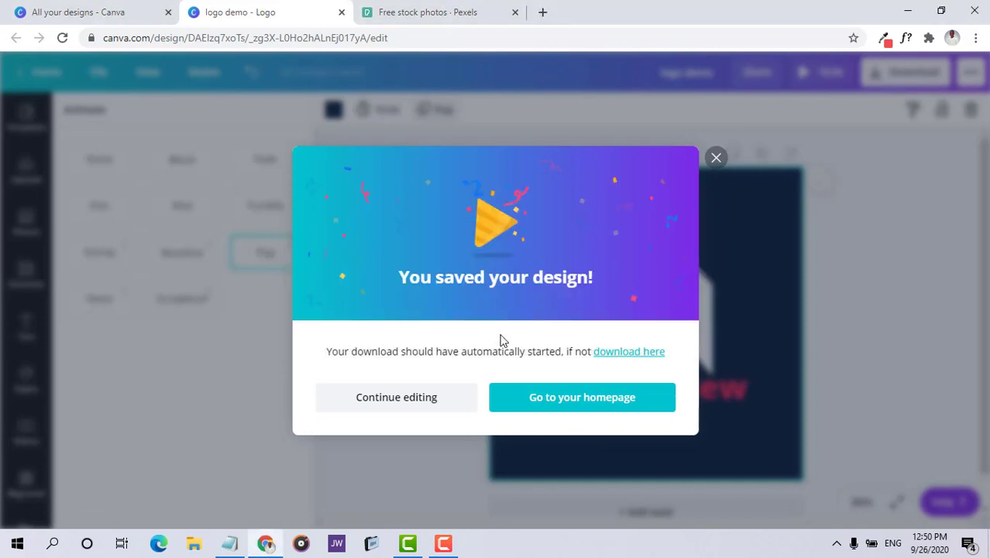
{"action": "left_click", "coordinate": [457, 393]}
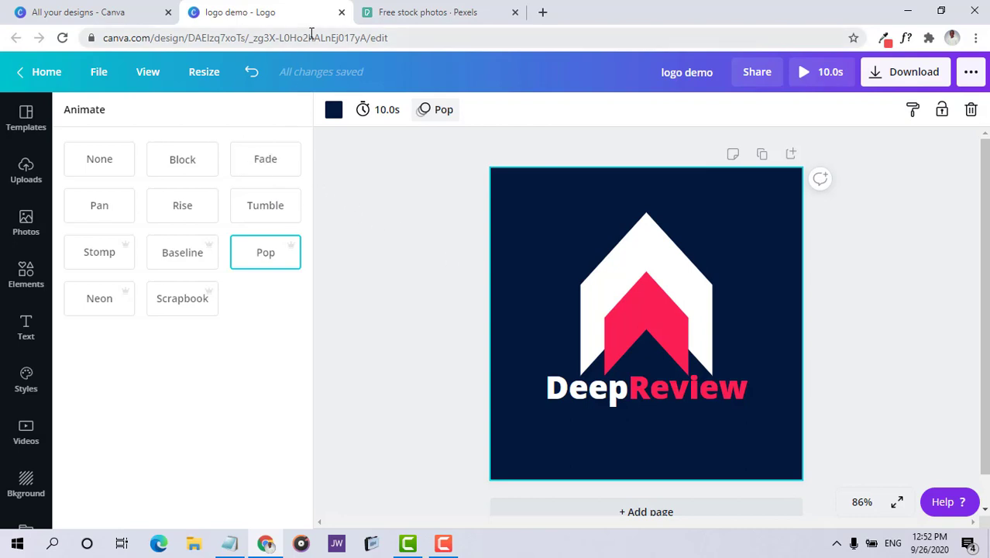
- Close the logo design, search for "video" from the Canva home page and open the Facebook Video templates
{"action": "left_click", "coordinate": [342, 13]}
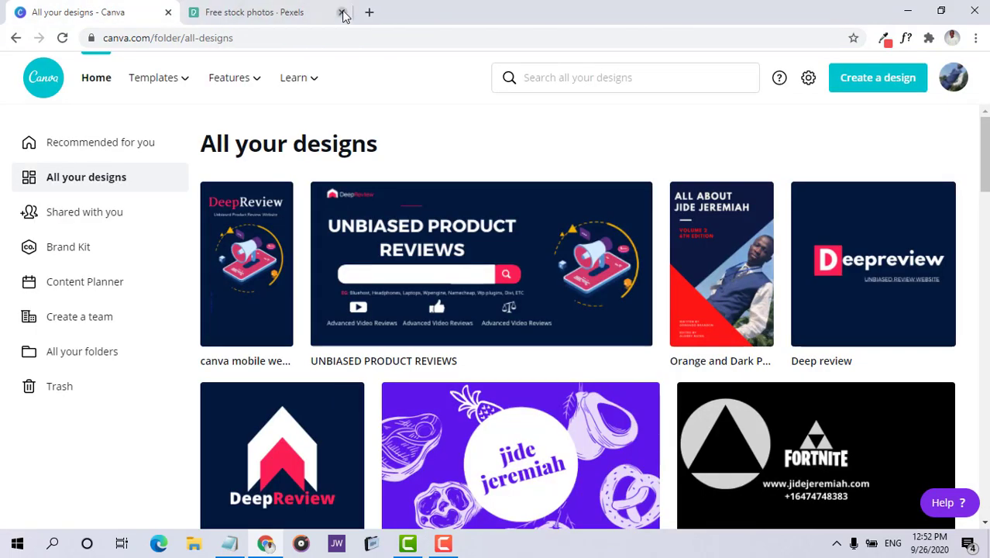
{"action": "left_click", "coordinate": [83, 150]}
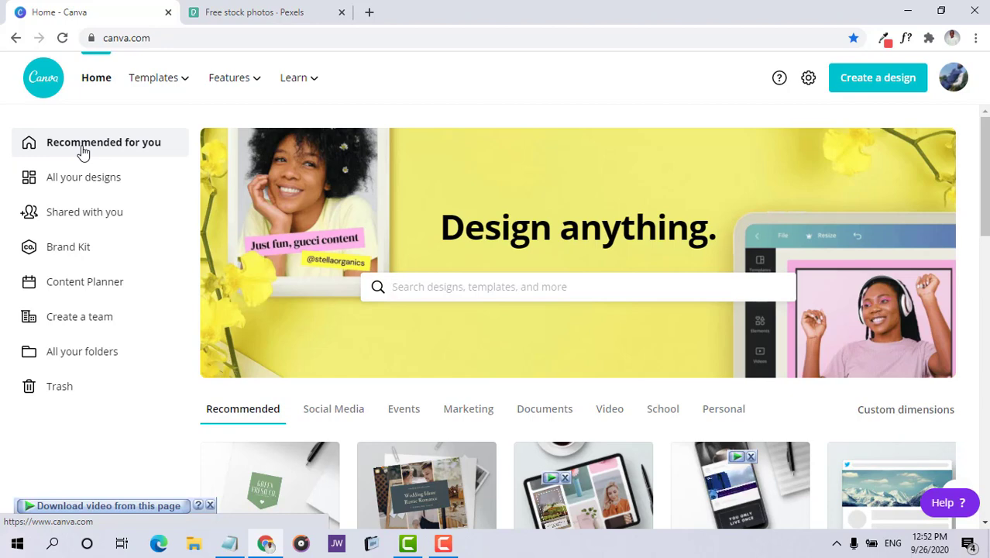
{"action": "type", "text": "video"}
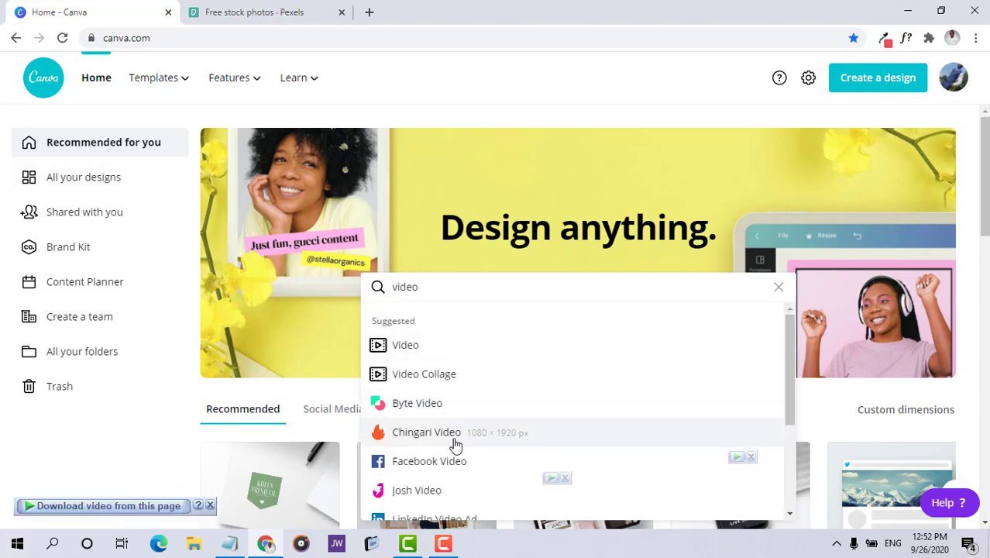
{"action": "scroll", "coordinate": [454, 453], "scroll_direction": "down", "scroll_amount": 3}
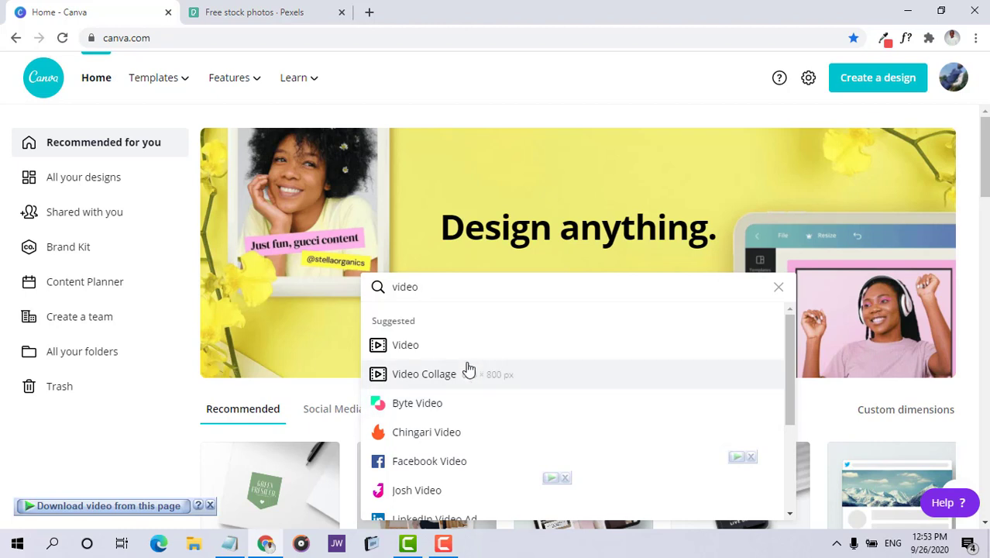
{"action": "left_click", "coordinate": [480, 463]}
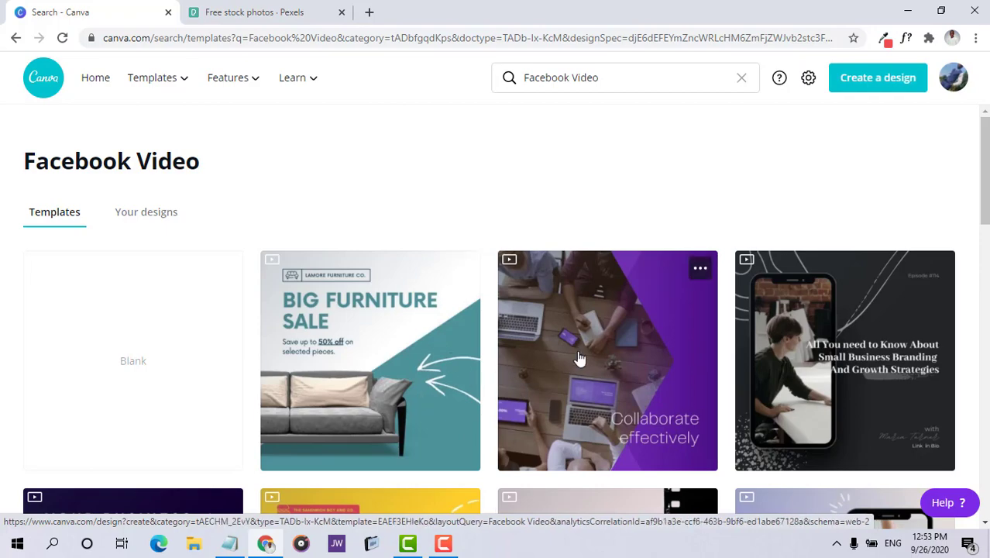
- Browse the Facebook Video templates and open the red and yellow barbecue template titled "Contactless Delivery and Pickup"
{"action": "scroll", "coordinate": [579, 356], "scroll_direction": "down", "scroll_amount": 15}
{"action": "scroll", "coordinate": [555, 327], "scroll_direction": "up", "scroll_amount": 15}
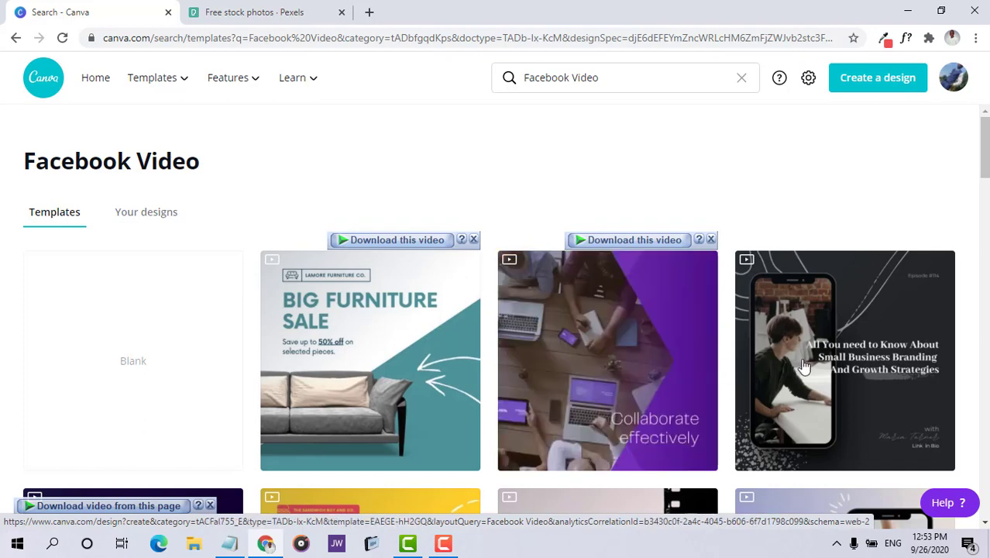
{"action": "mouse_move", "coordinate": [806, 363]}
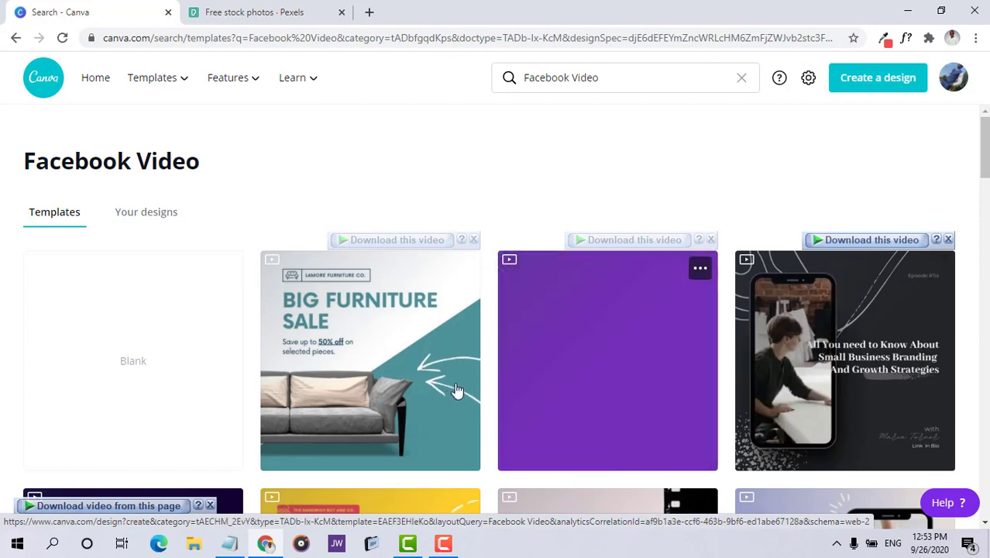
{"action": "mouse_move", "coordinate": [409, 387]}
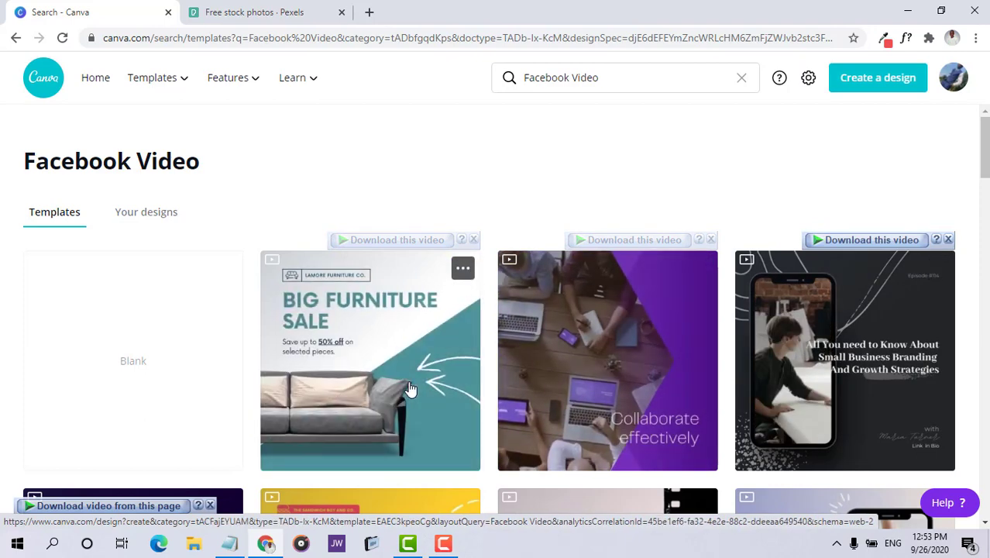
{"action": "scroll", "coordinate": [420, 394], "scroll_direction": "down", "scroll_amount": 7}
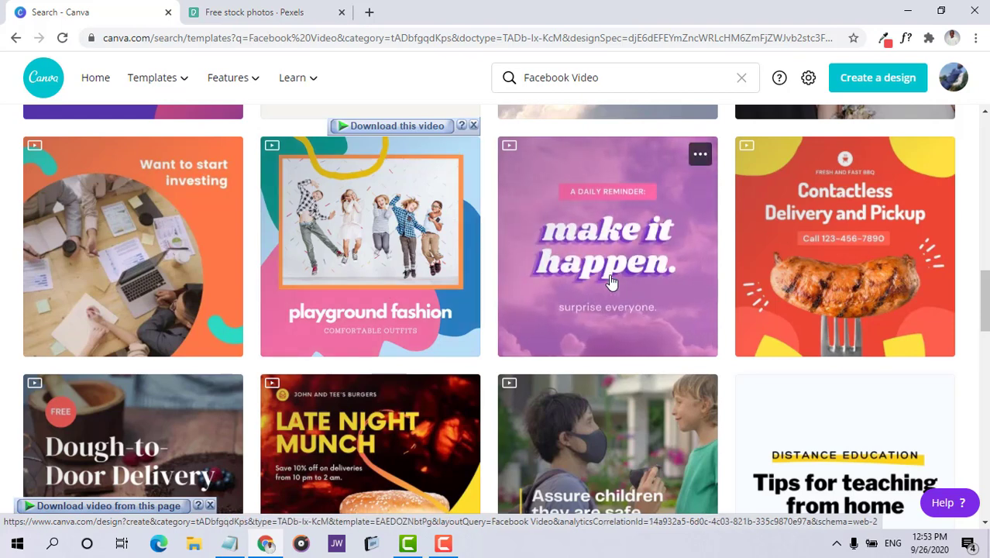
{"action": "left_click", "coordinate": [852, 286]}
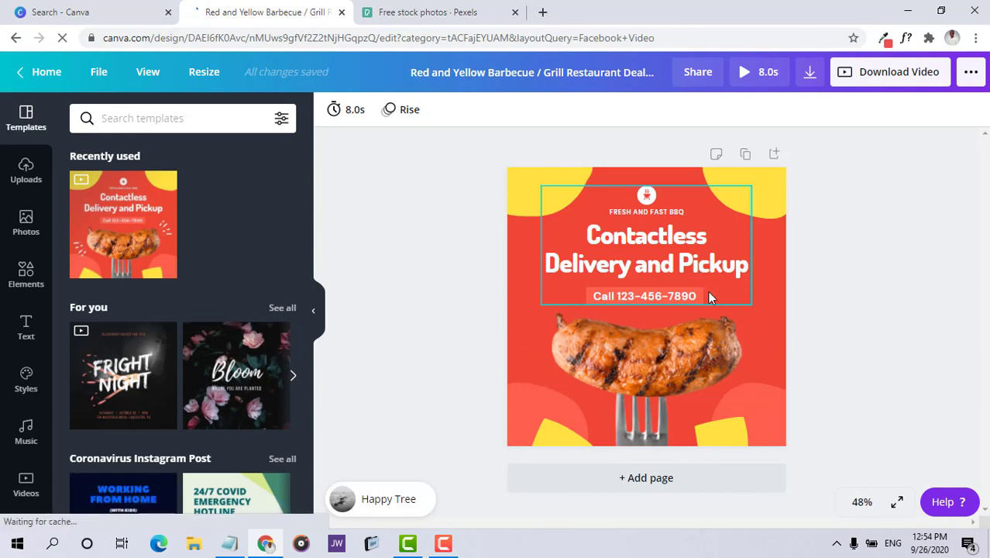
- Preview the barbecue video, replay it from the start, and return to the editor
{"action": "left_click", "coordinate": [701, 332]}
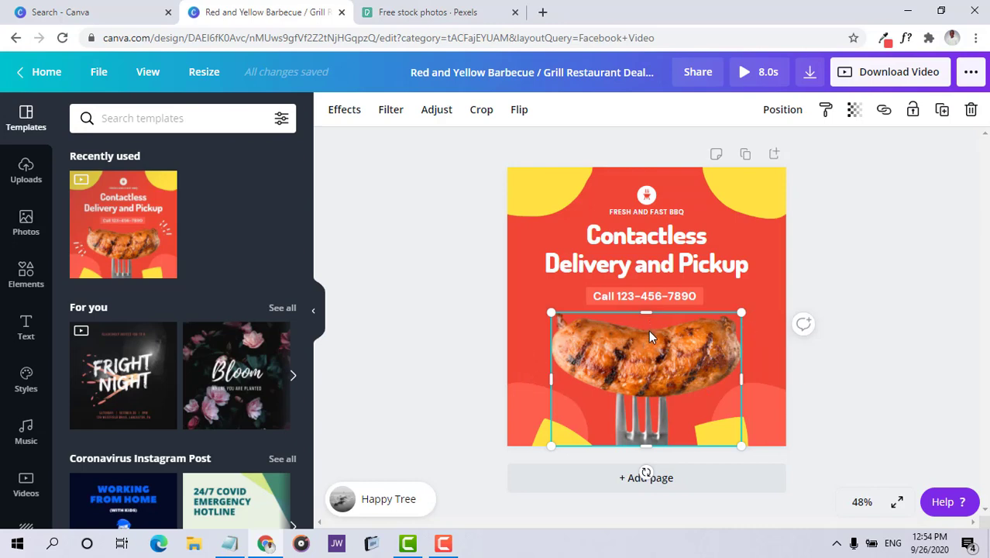
{"action": "left_click", "coordinate": [794, 267]}
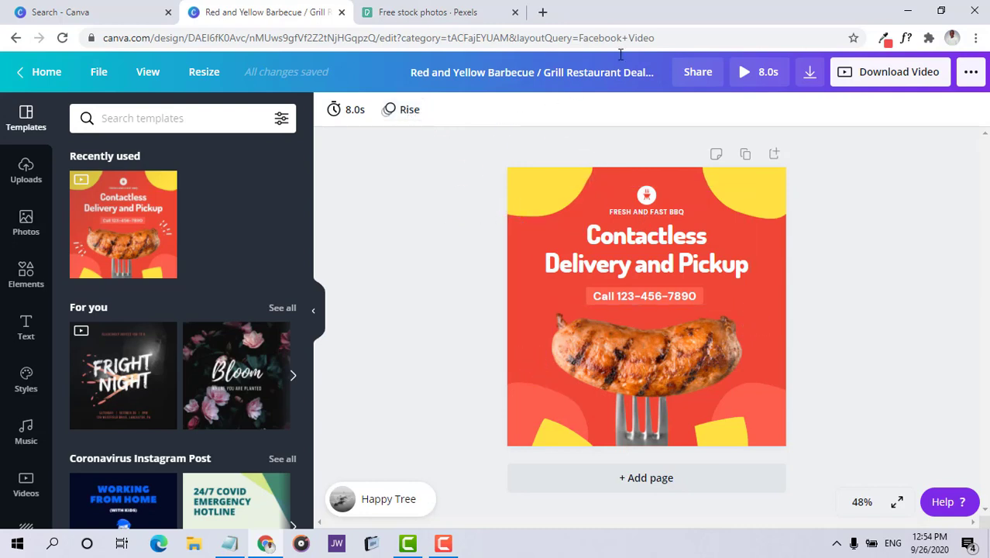
{"action": "left_click", "coordinate": [751, 74]}
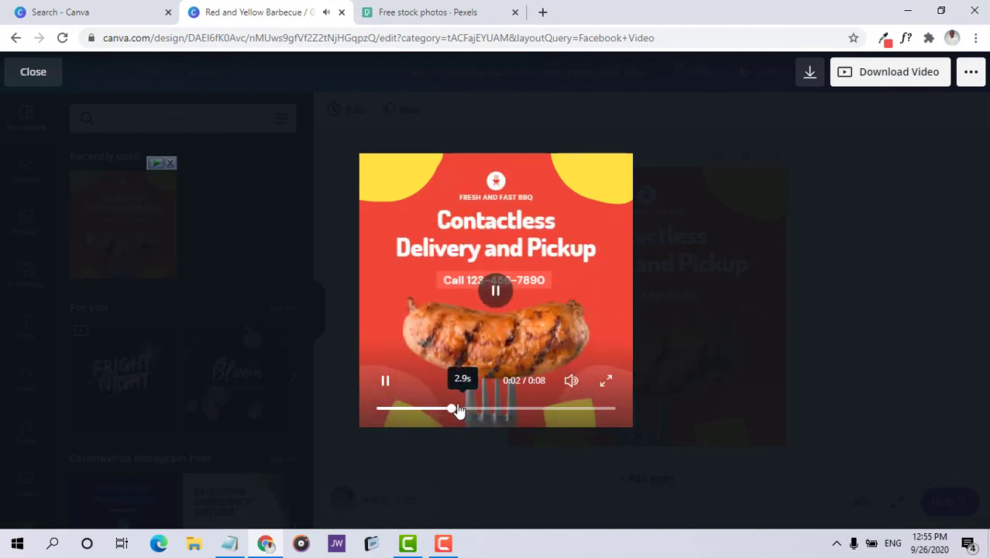
{"action": "left_click_drag", "start_coordinate": [457, 409], "coordinate": [368, 410]}
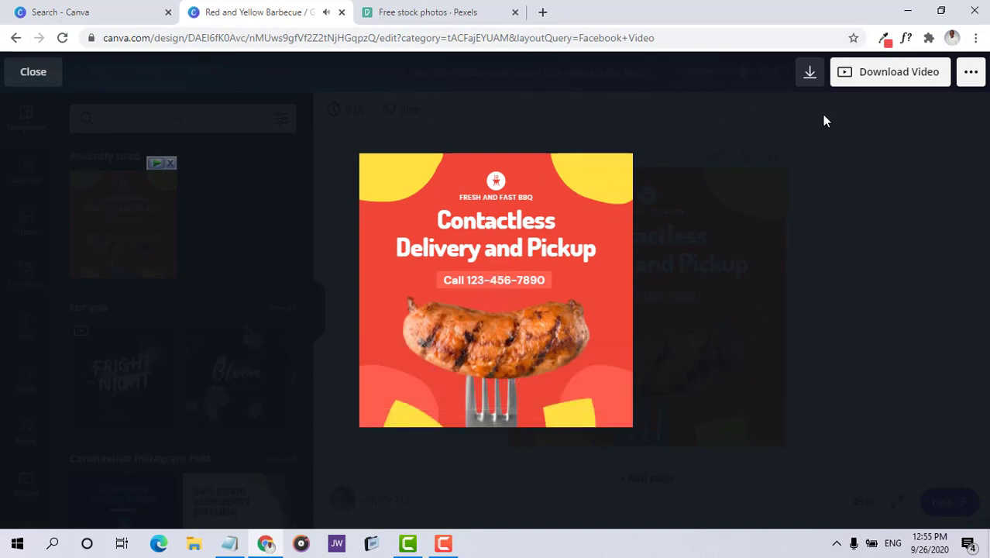
{"action": "left_click", "coordinate": [34, 73]}
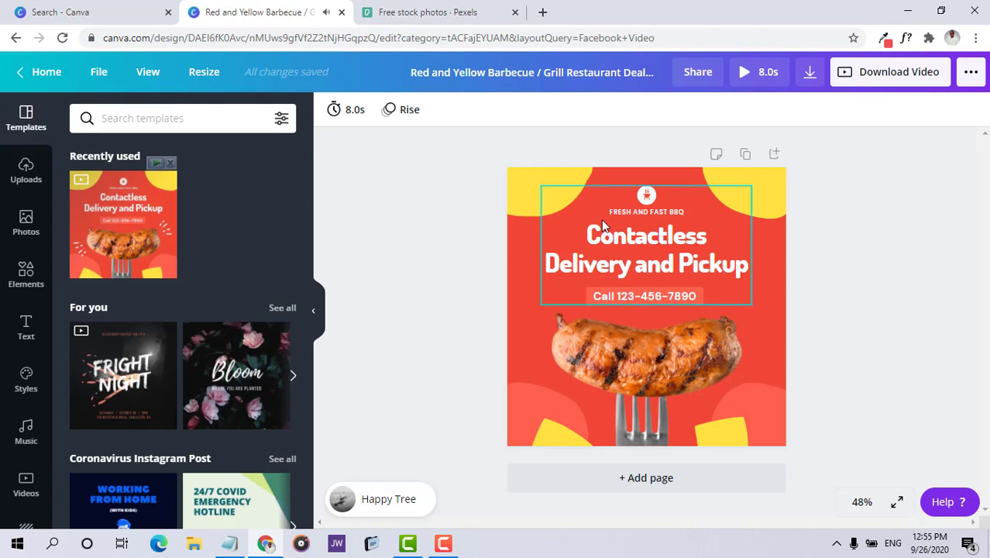
- Inspect the editable parts of the header group, selecting the heading, the call line and the round logo icon
{"action": "left_click", "coordinate": [643, 199]}
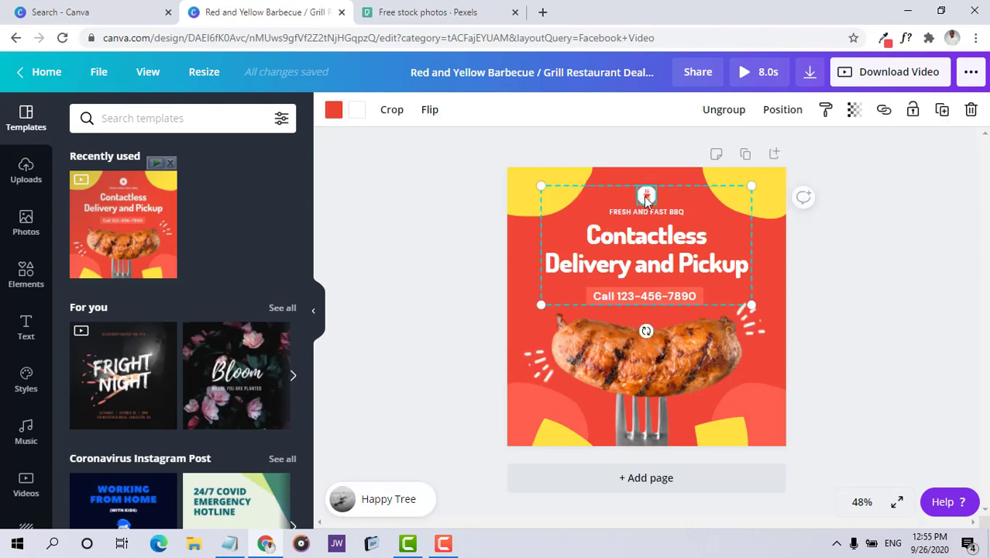
{"action": "left_click", "coordinate": [641, 242]}
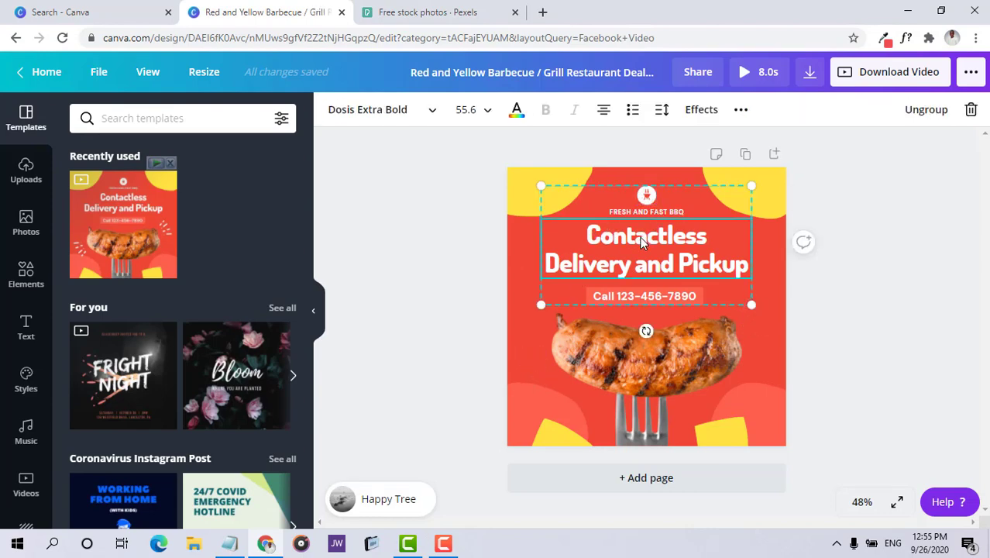
{"action": "left_click", "coordinate": [623, 298]}
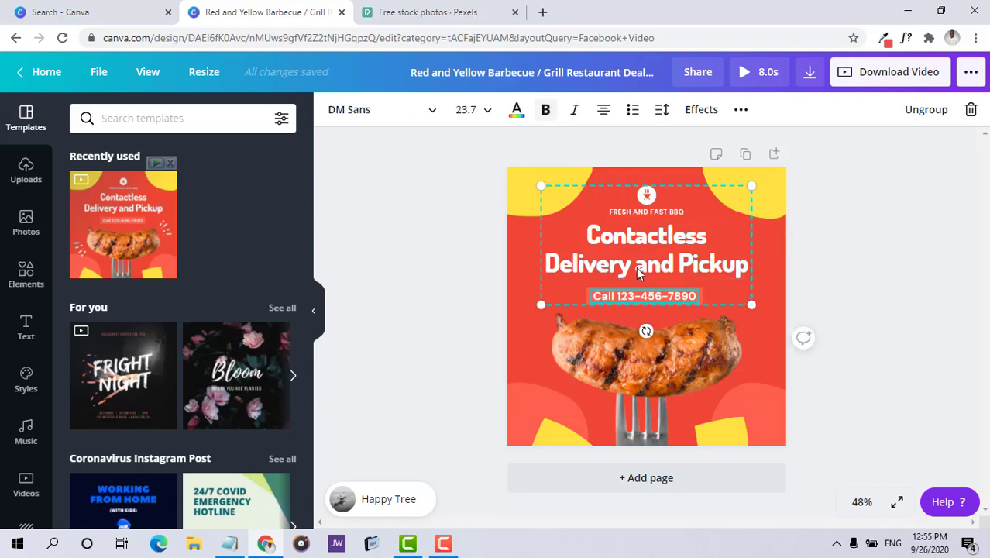
{"action": "left_click", "coordinate": [647, 198]}
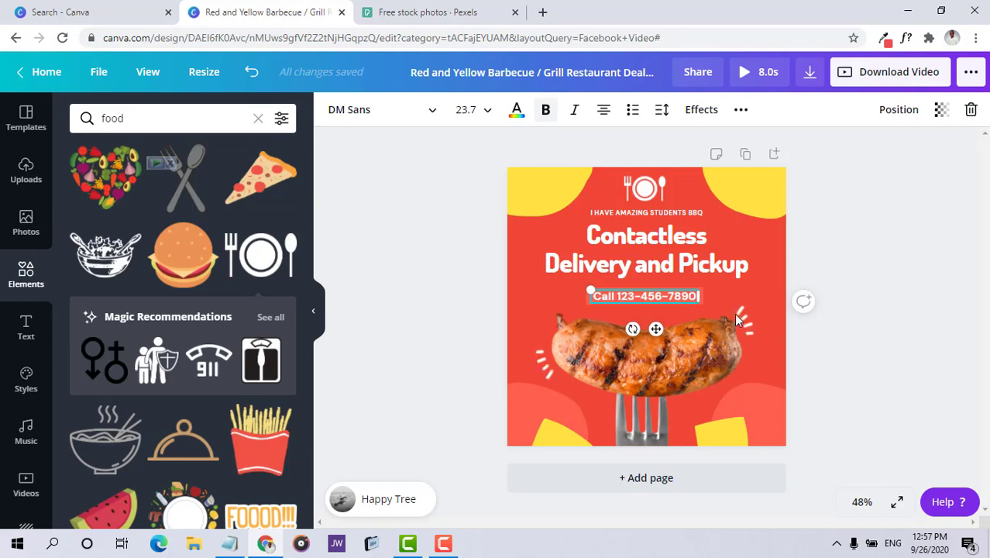
- Select the sausage image, search the photo library for "food" and look through the photos for a replacement
{"action": "left_click", "coordinate": [690, 362]}
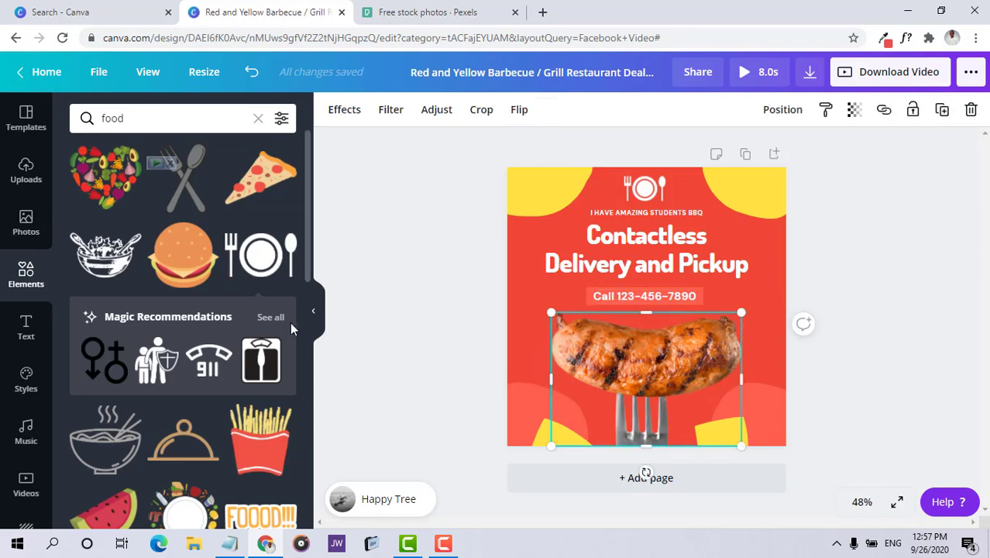
{"action": "left_click", "coordinate": [25, 223]}
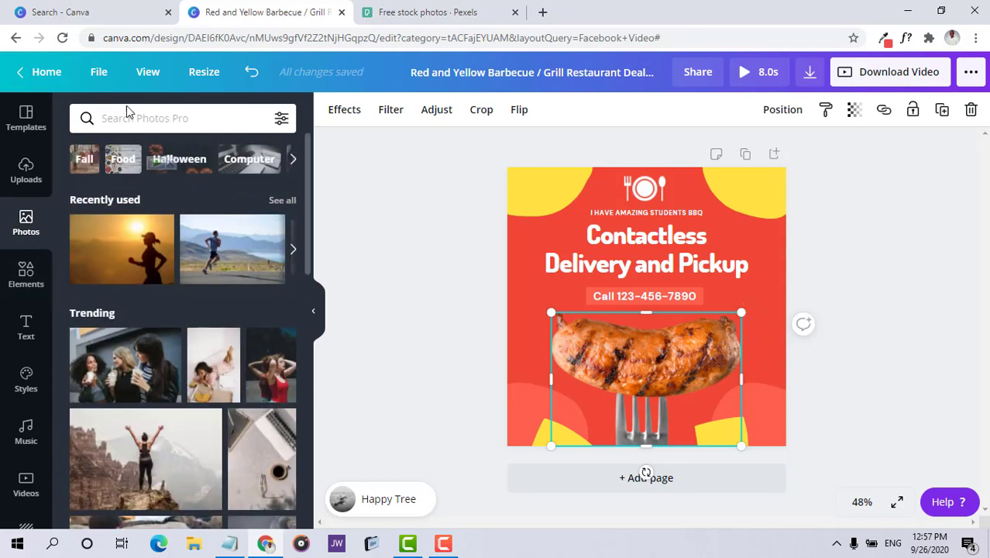
{"action": "left_click", "coordinate": [151, 125]}
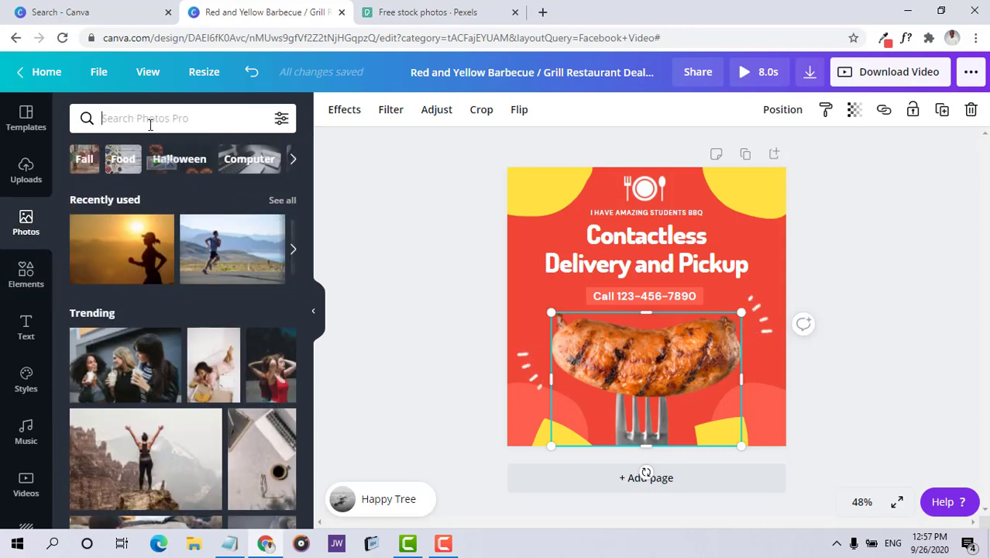
{"action": "type", "text": "food"}
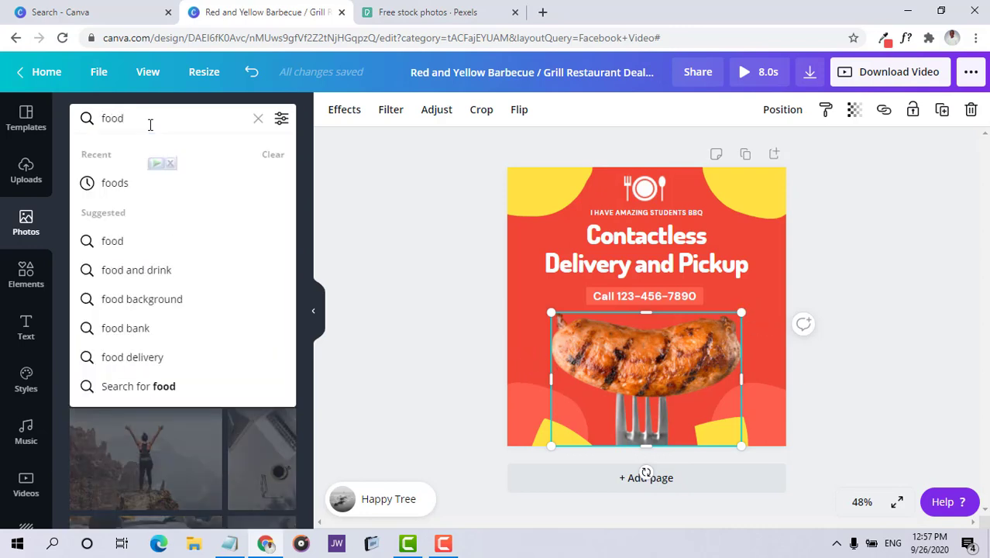
{"action": "key", "text": "Return"}
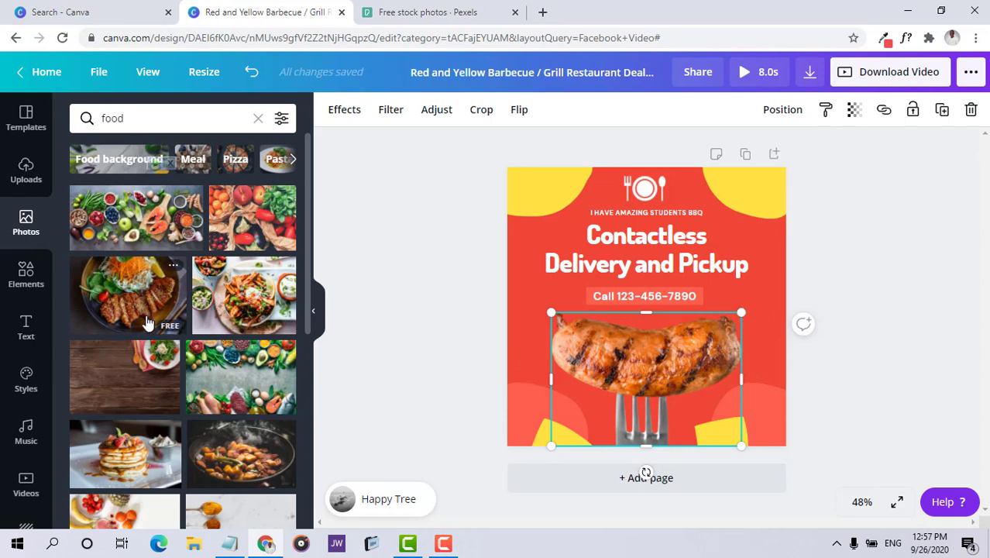
{"action": "scroll", "coordinate": [139, 318], "scroll_direction": "down", "scroll_amount": 5}
{"action": "scroll", "coordinate": [138, 270], "scroll_direction": "up", "scroll_amount": 5}
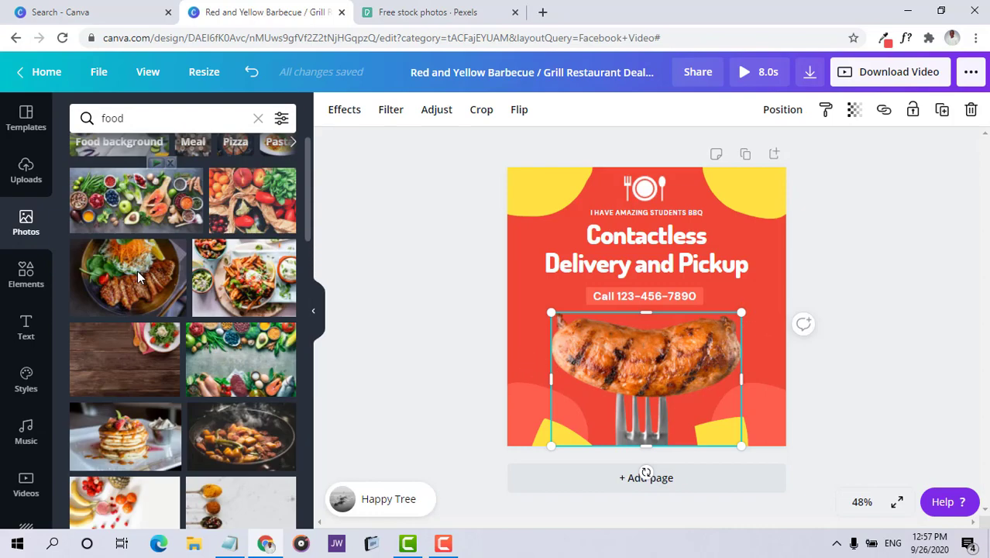
{"action": "scroll", "coordinate": [203, 294], "scroll_direction": "down", "scroll_amount": 10}
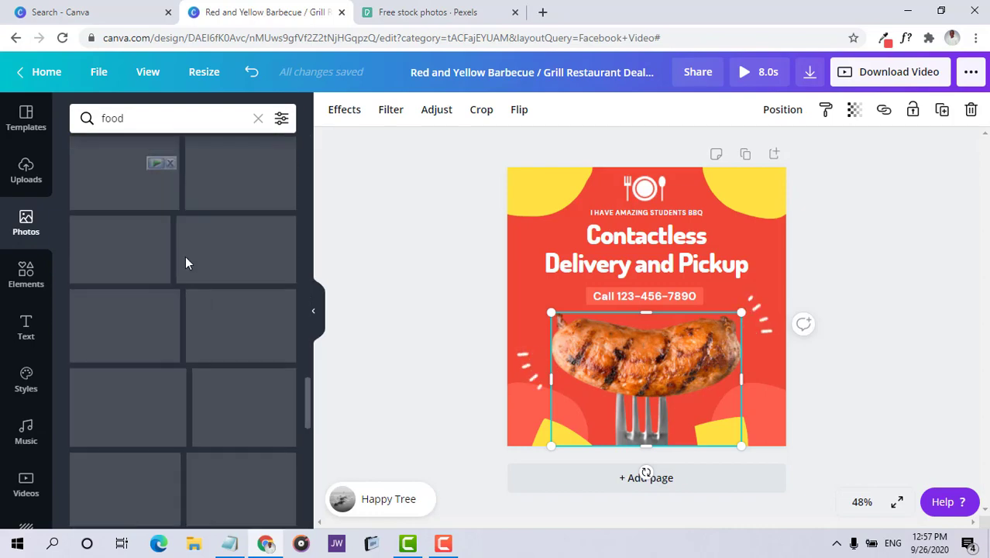
{"action": "scroll", "coordinate": [185, 264], "scroll_direction": "up", "scroll_amount": 10}
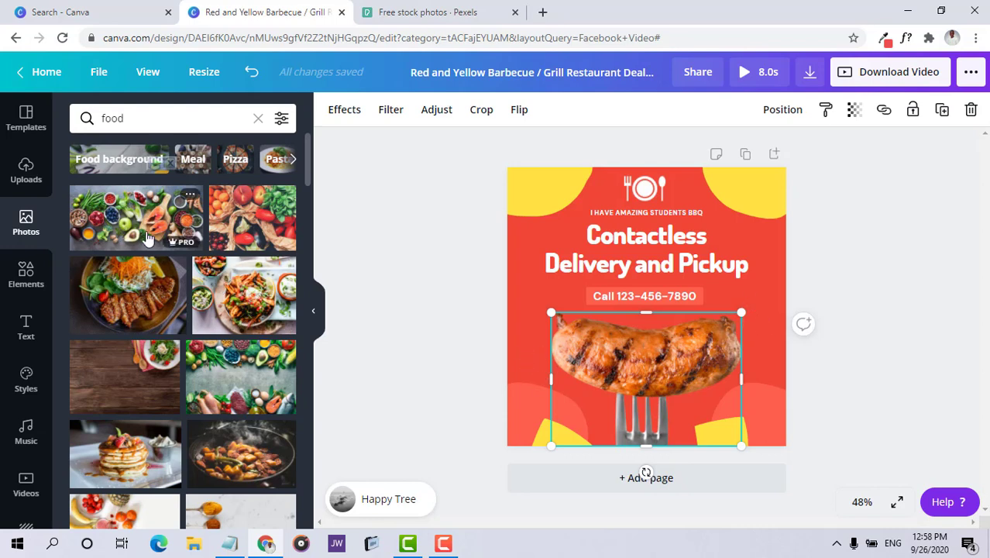
- Narrow the food photos to the suggested Meal category and examine them for a suitable dish picture
{"action": "left_click", "coordinate": [193, 159]}
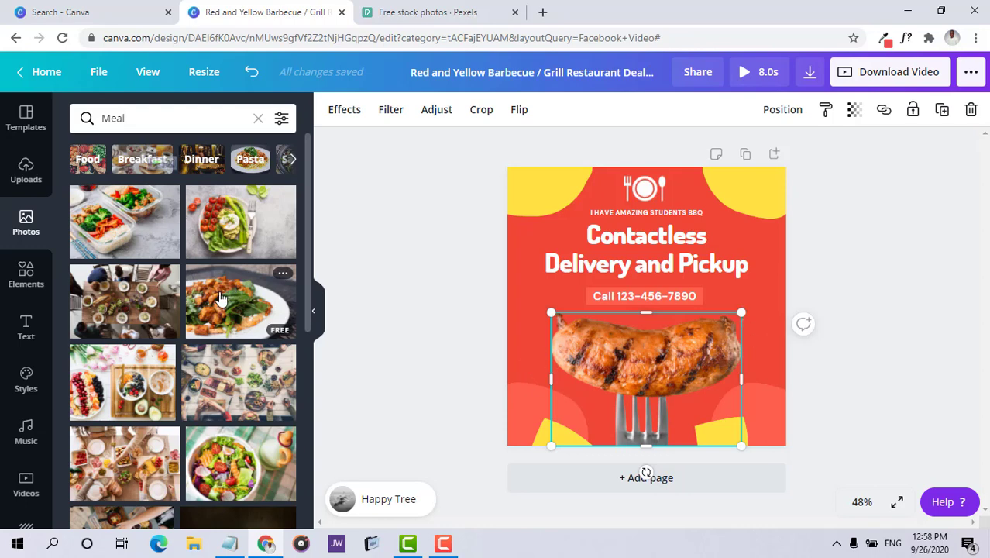
{"action": "scroll", "coordinate": [220, 298], "scroll_direction": "down", "scroll_amount": 5}
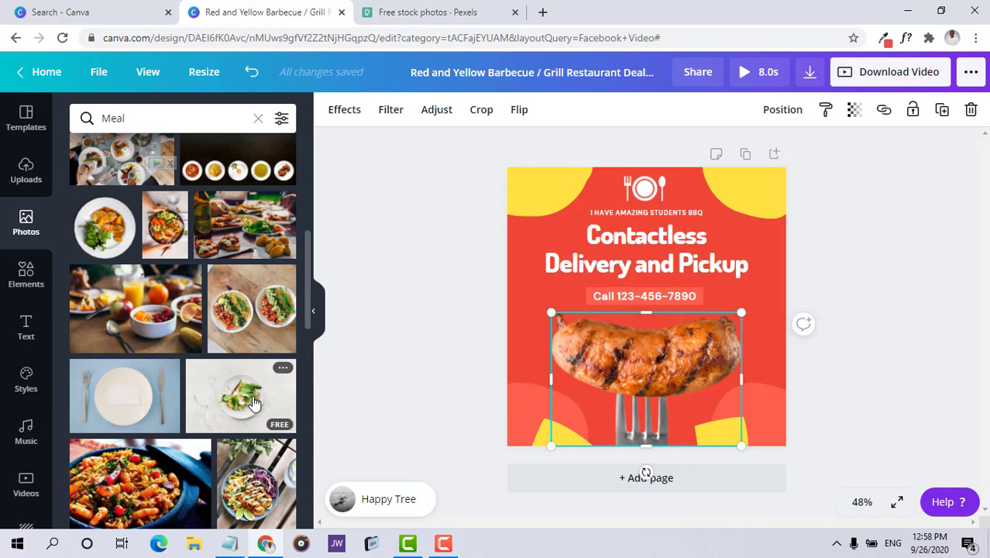
{"action": "scroll", "coordinate": [232, 387], "scroll_direction": "down", "scroll_amount": 5}
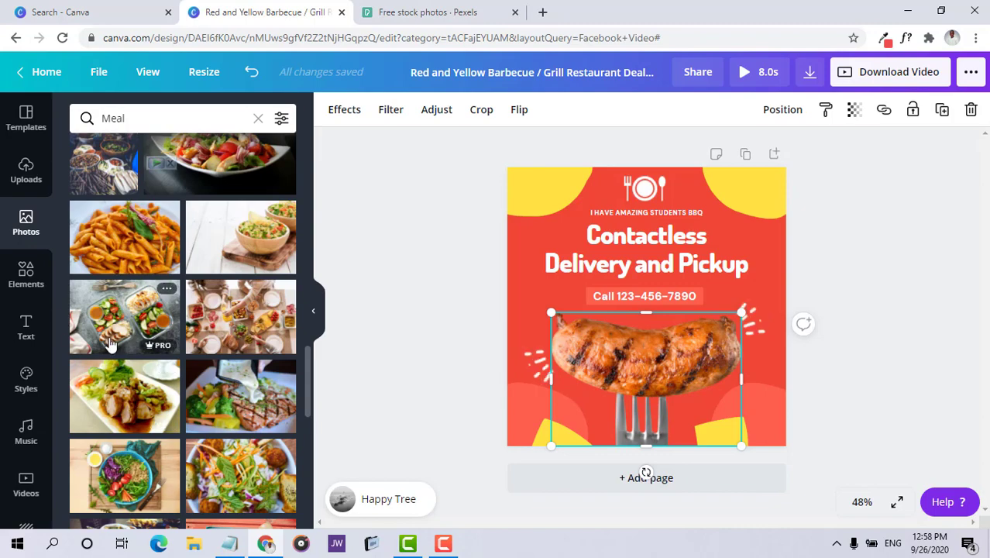
{"action": "scroll", "coordinate": [163, 347], "scroll_direction": "down", "scroll_amount": 10}
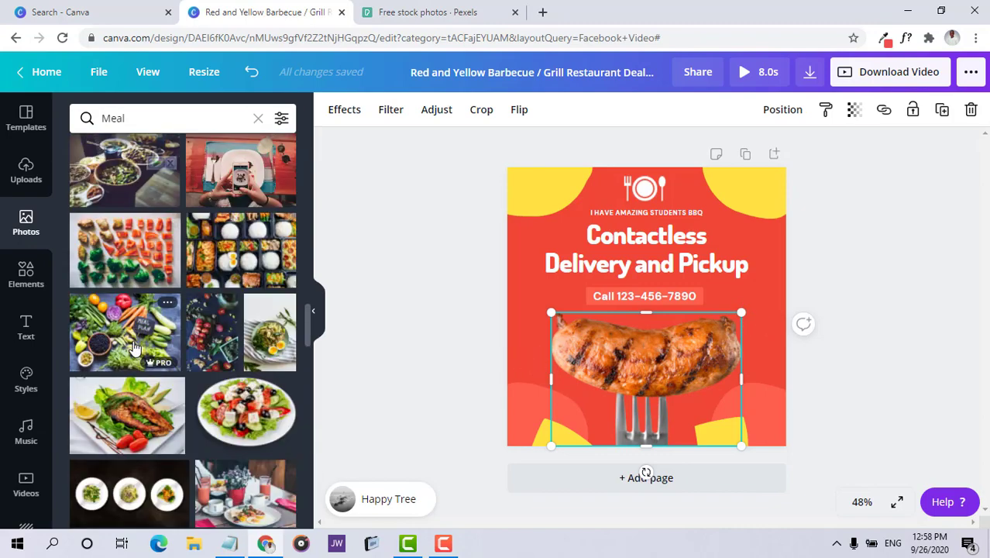
{"action": "scroll", "coordinate": [136, 347], "scroll_direction": "up", "scroll_amount": 5}
{"action": "scroll", "coordinate": [134, 353], "scroll_direction": "down", "scroll_amount": 8}
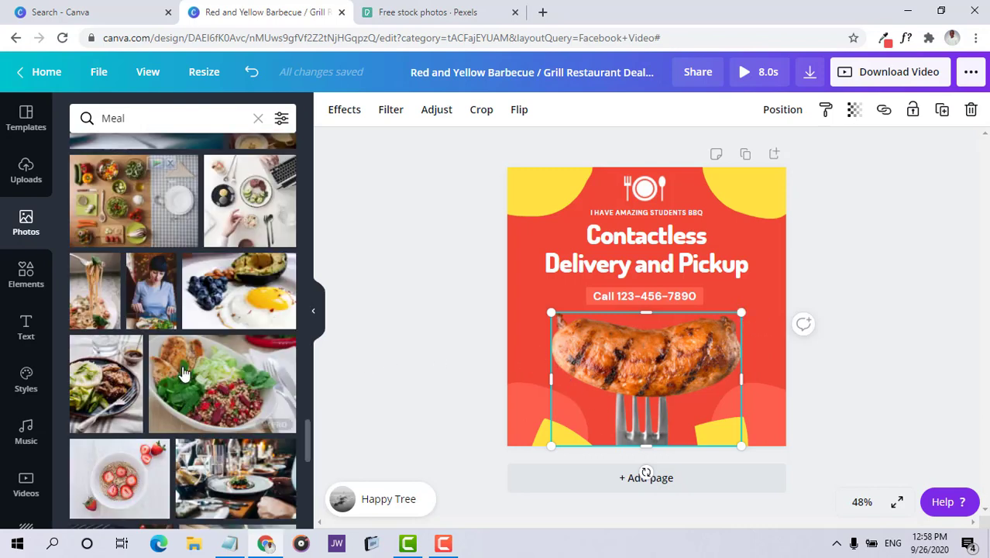
{"action": "scroll", "coordinate": [177, 427], "scroll_direction": "down", "scroll_amount": 3}
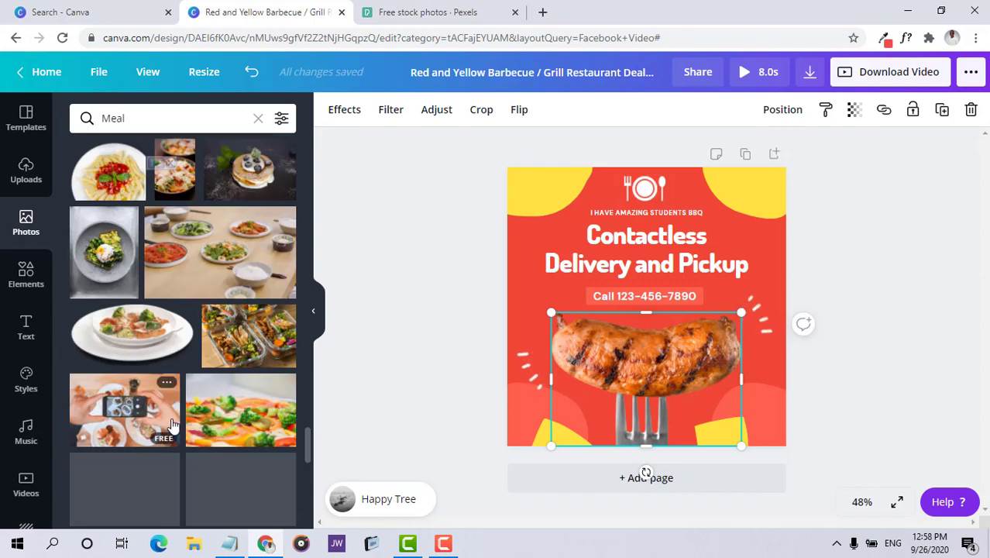
{"action": "scroll", "coordinate": [202, 422], "scroll_direction": "down", "scroll_amount": 3}
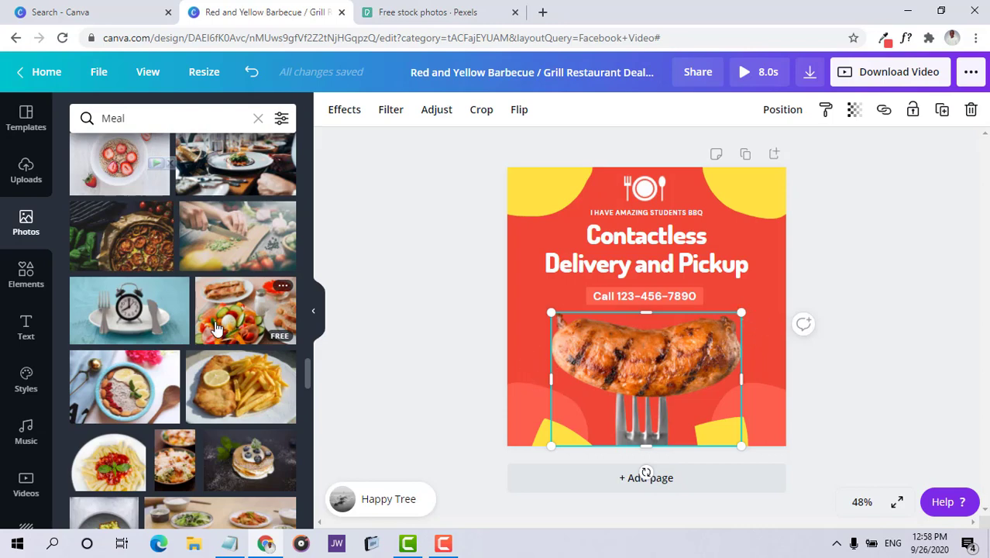
{"action": "scroll", "coordinate": [209, 341], "scroll_direction": "down", "scroll_amount": 10}
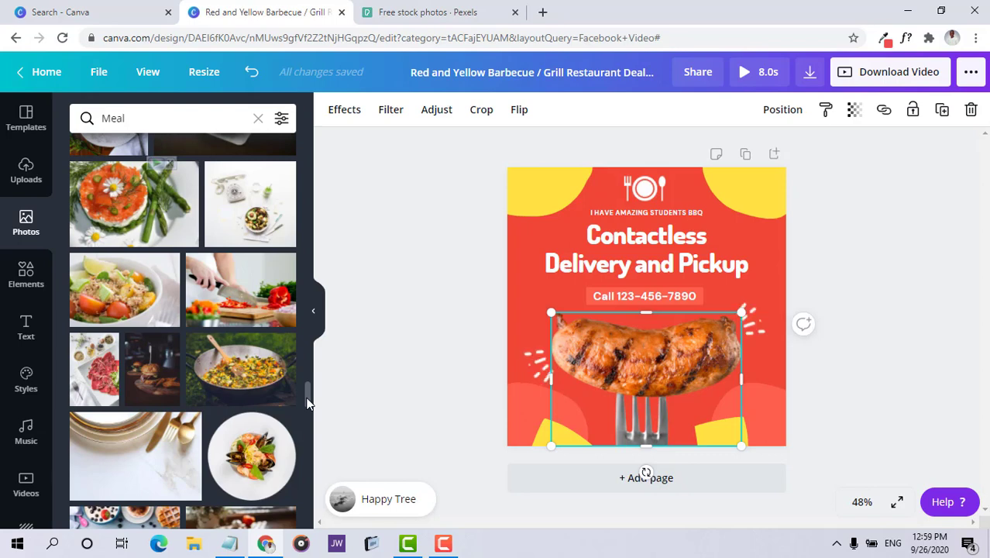
- Try replacing the sausage image with the photo of two chicken and avocado meal boxes, and undo the replacement
{"action": "left_click_drag", "start_coordinate": [307, 402], "coordinate": [307, 380]}
{"action": "left_click_drag", "start_coordinate": [240, 345], "coordinate": [671, 379]}
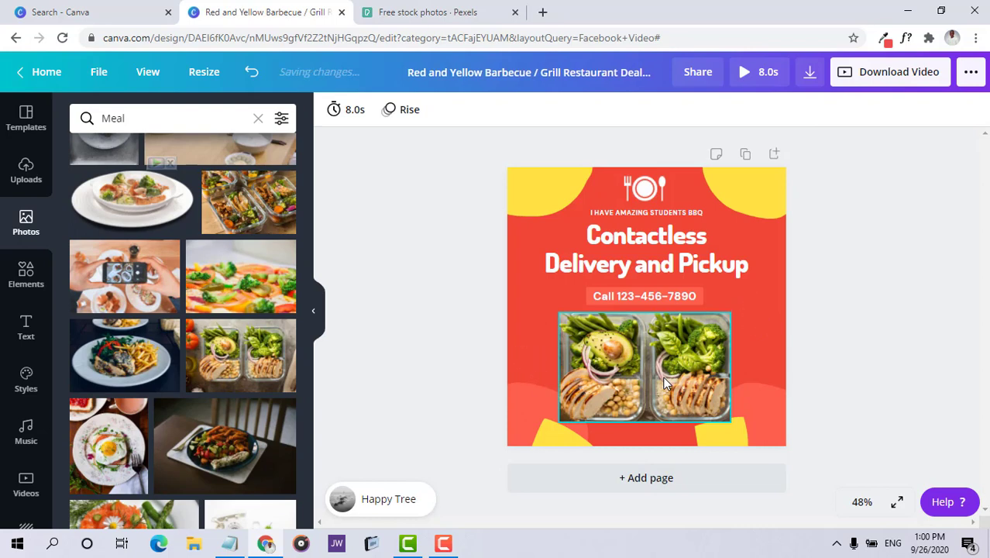
{"action": "left_click", "coordinate": [665, 384]}
{"action": "key", "text": "ctrl+z"}
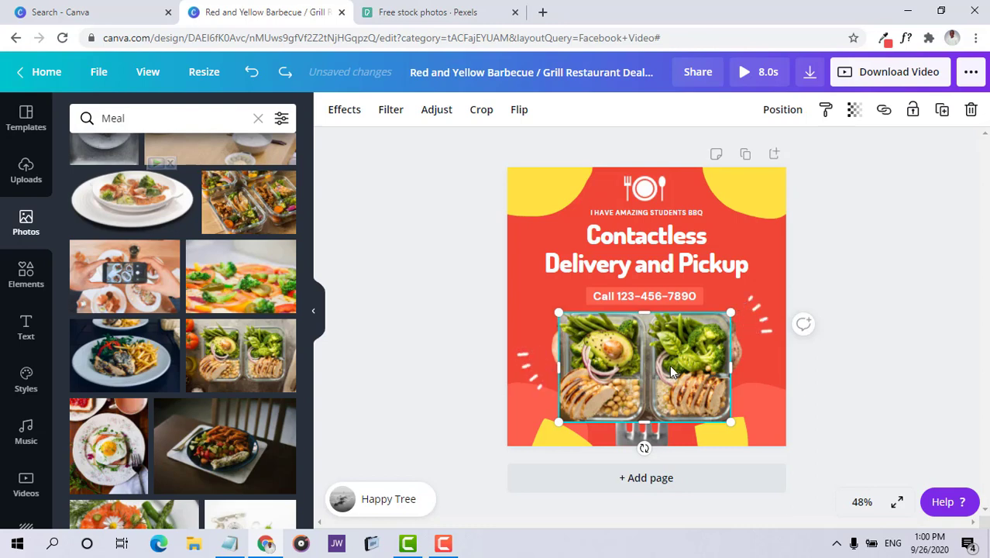
{"action": "key", "text": "ctrl+z"}
{"action": "left_click", "coordinate": [760, 324]}
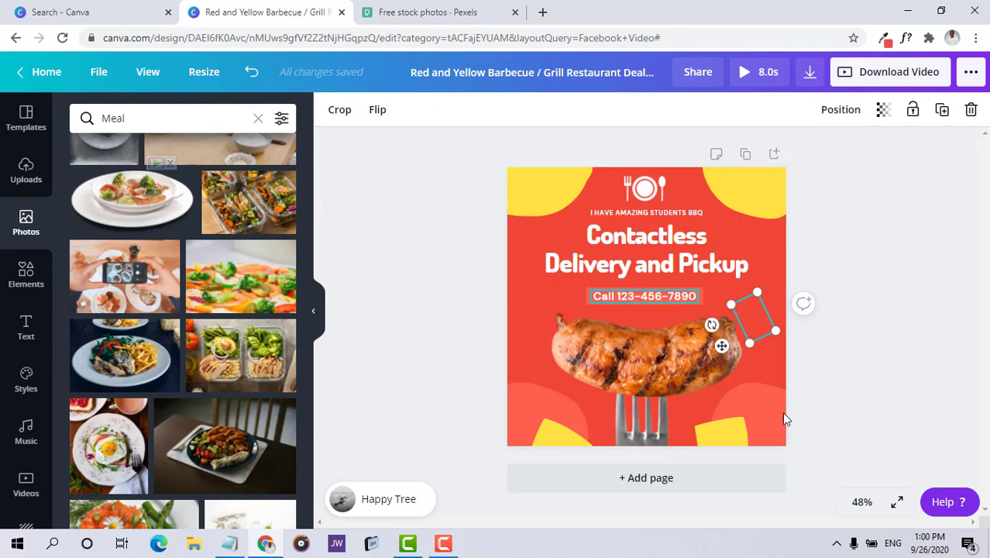
{"action": "left_click", "coordinate": [380, 113]}
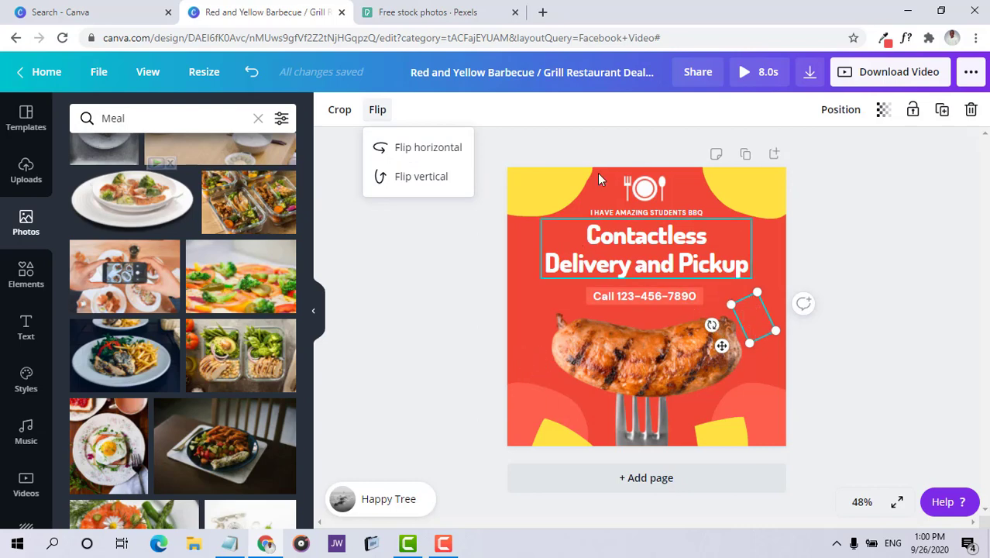
{"action": "left_click", "coordinate": [449, 268]}
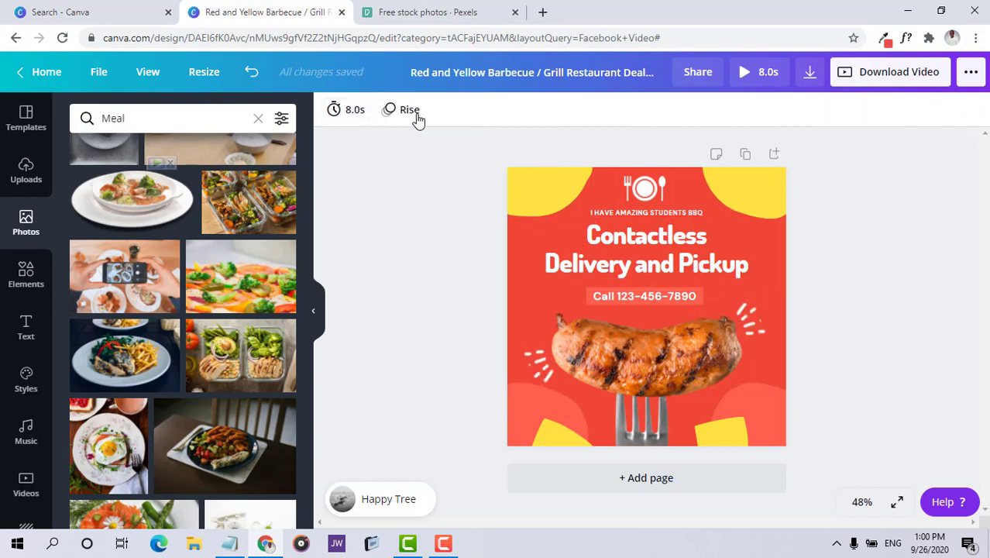
- Inspect the decorative parts of the barbecue design, selecting the white accent lines and the yellow corner shapes
{"action": "left_click", "coordinate": [756, 319]}
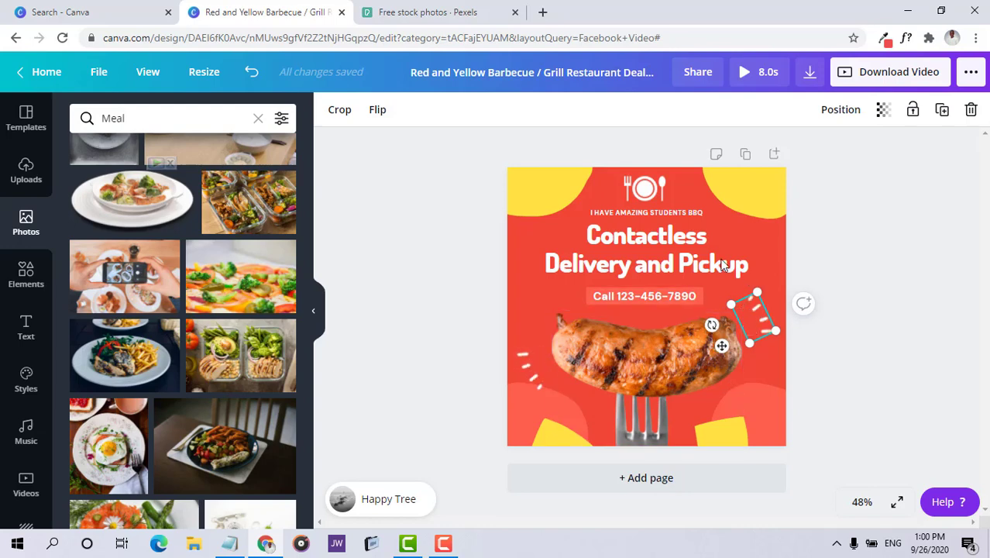
{"action": "left_click", "coordinate": [849, 307]}
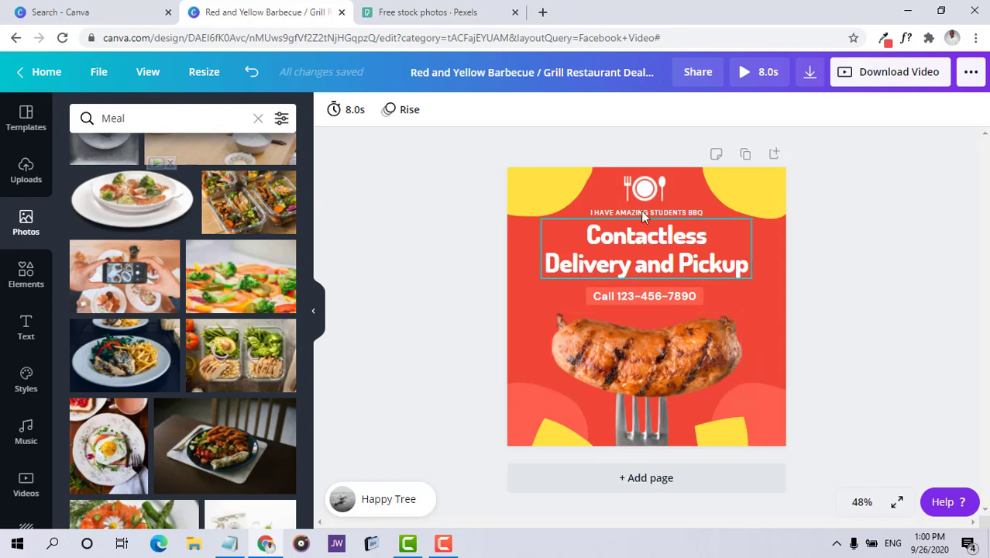
{"action": "left_click", "coordinate": [552, 197]}
{"action": "left_click", "coordinate": [770, 195]}
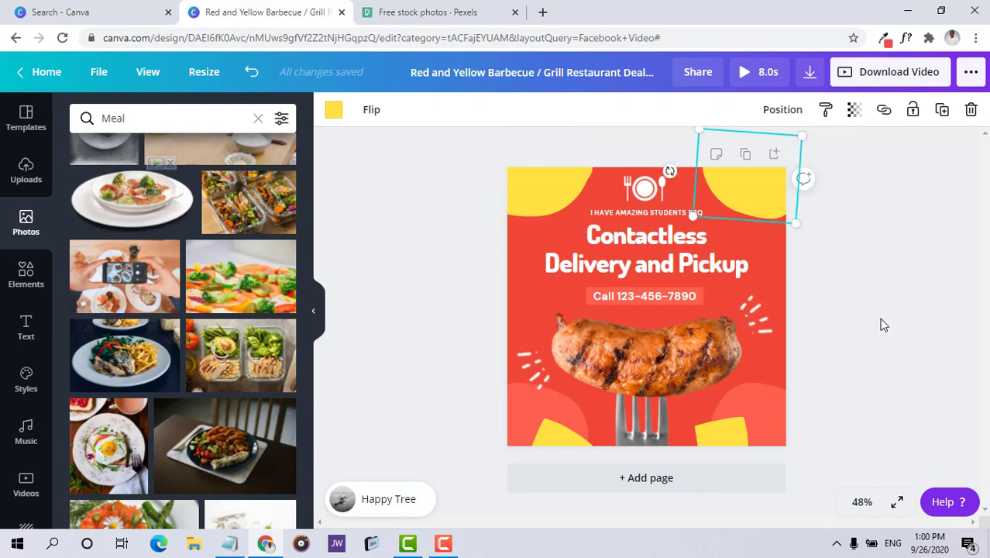
{"action": "left_click", "coordinate": [857, 329]}
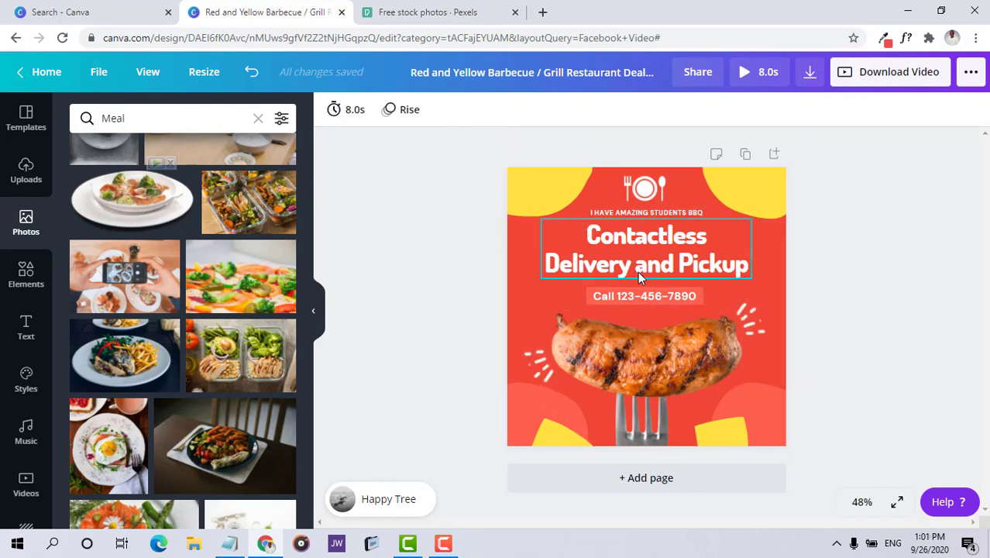
- Preview the Tumble, Baseline and Neon page animations and apply the Pop animation to the barbecue design
{"action": "left_click", "coordinate": [409, 111]}
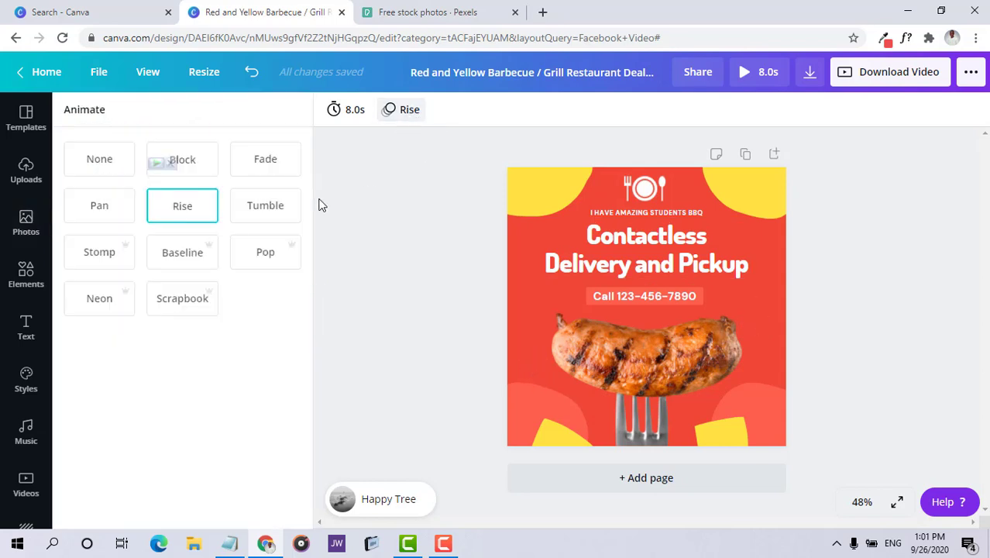
{"action": "left_click", "coordinate": [256, 214]}
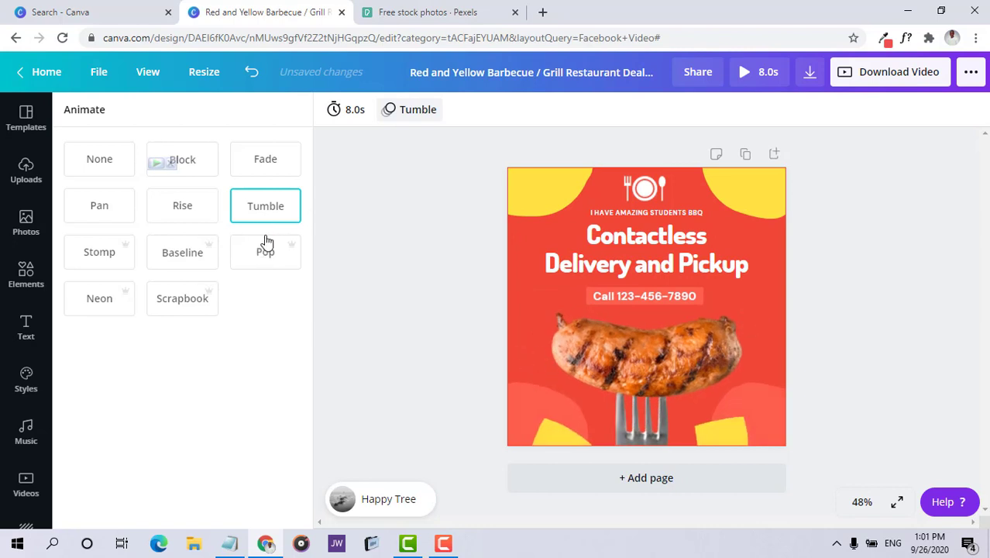
{"action": "left_click", "coordinate": [194, 269]}
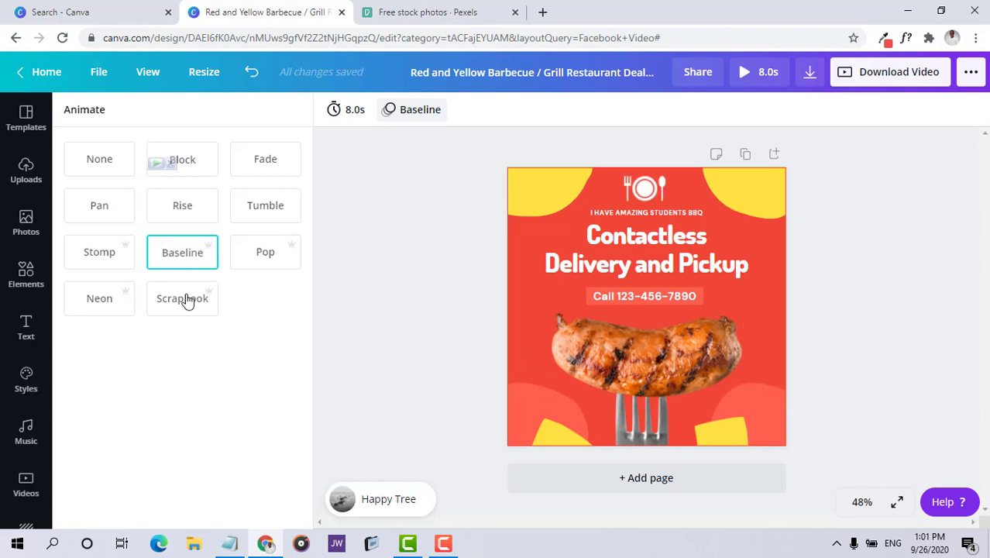
{"action": "left_click", "coordinate": [115, 311]}
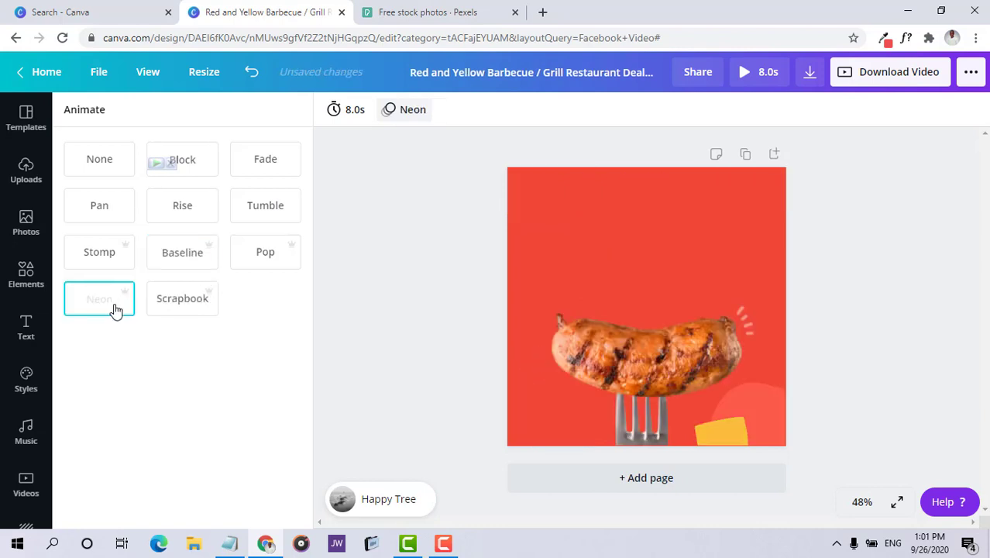
{"action": "left_click", "coordinate": [272, 267]}
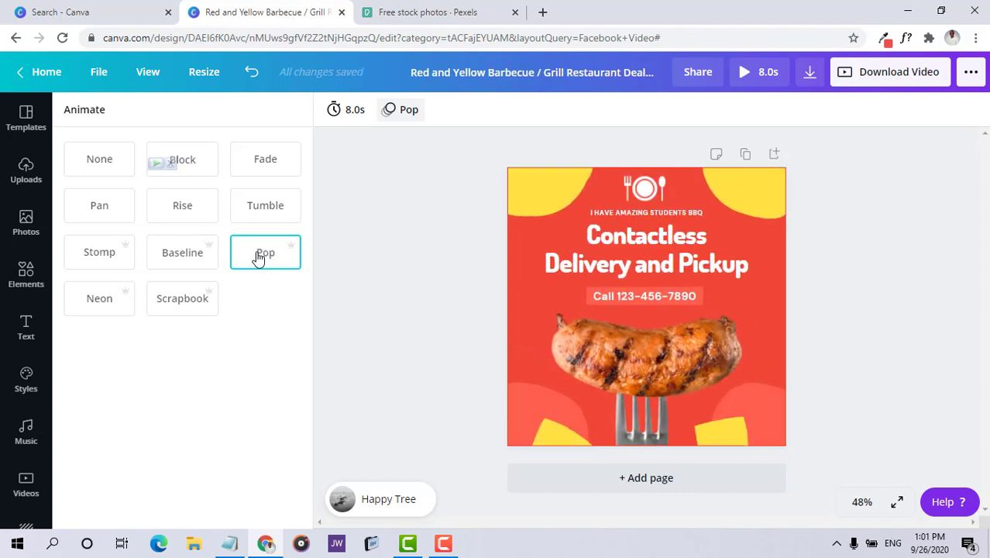
- Select the Happy Tree music track of the design, listen to a part of it and pause it
{"action": "left_click", "coordinate": [364, 500]}
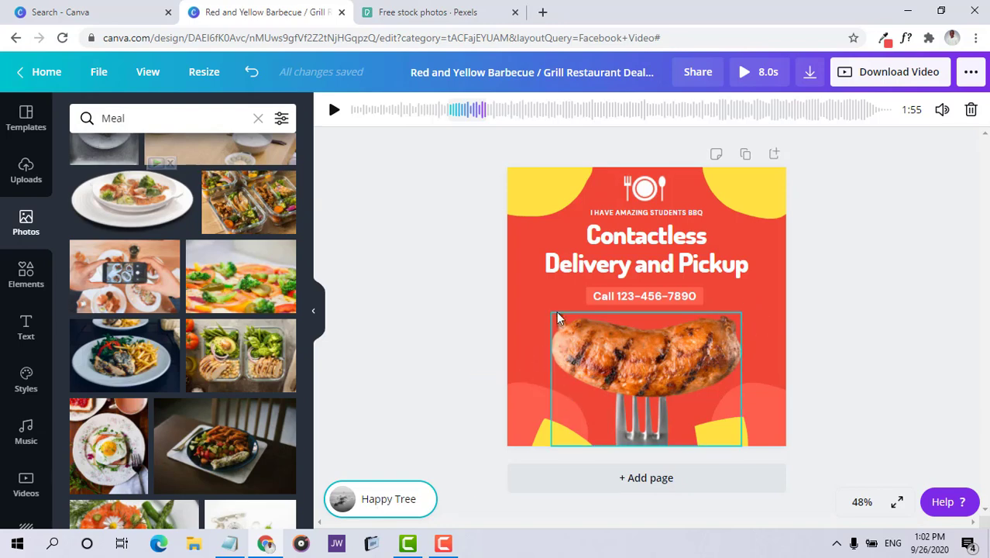
{"action": "left_click", "coordinate": [335, 111]}
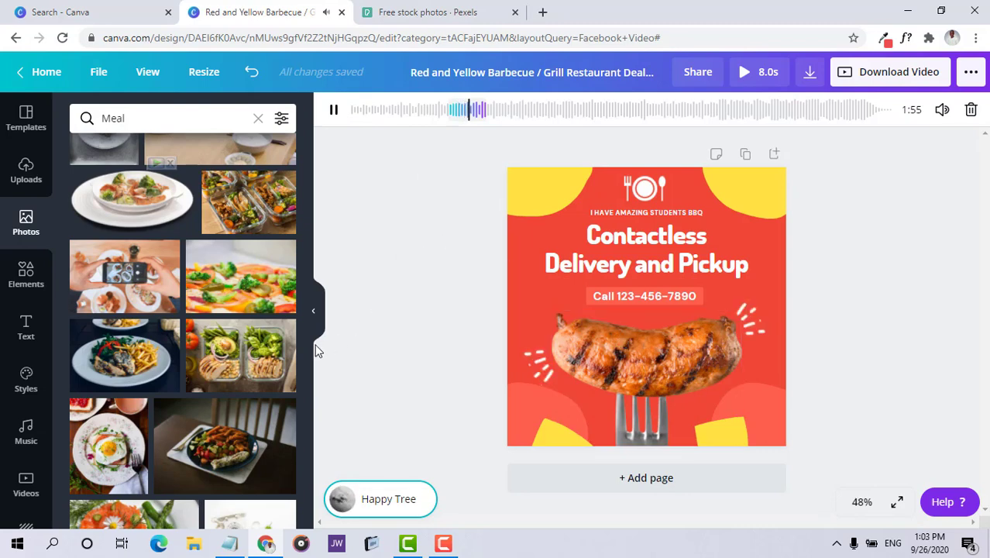
{"action": "left_click", "coordinate": [334, 111]}
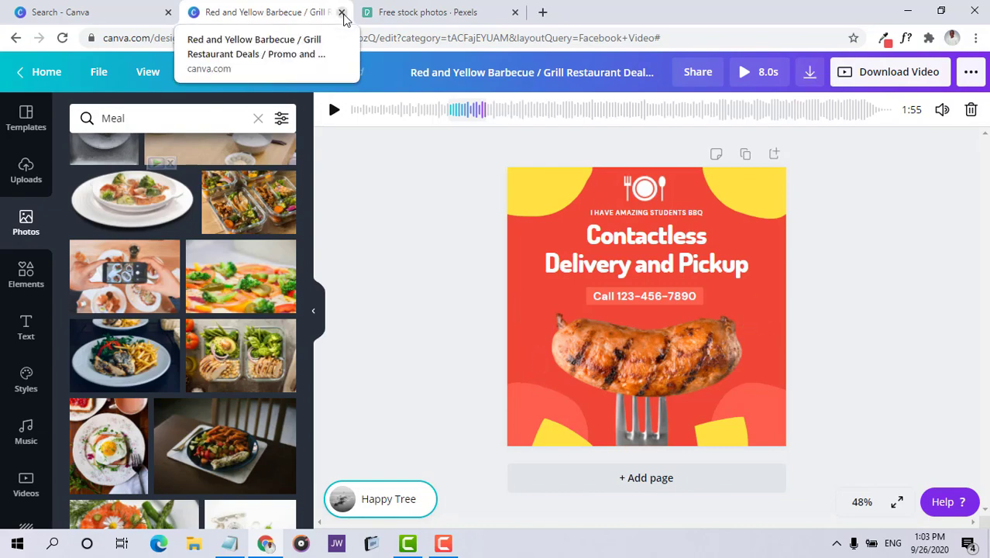
- Close the barbecue design and search for "youtube intro", choosing the suggested YouTube Intro category
{"action": "left_click", "coordinate": [342, 12]}
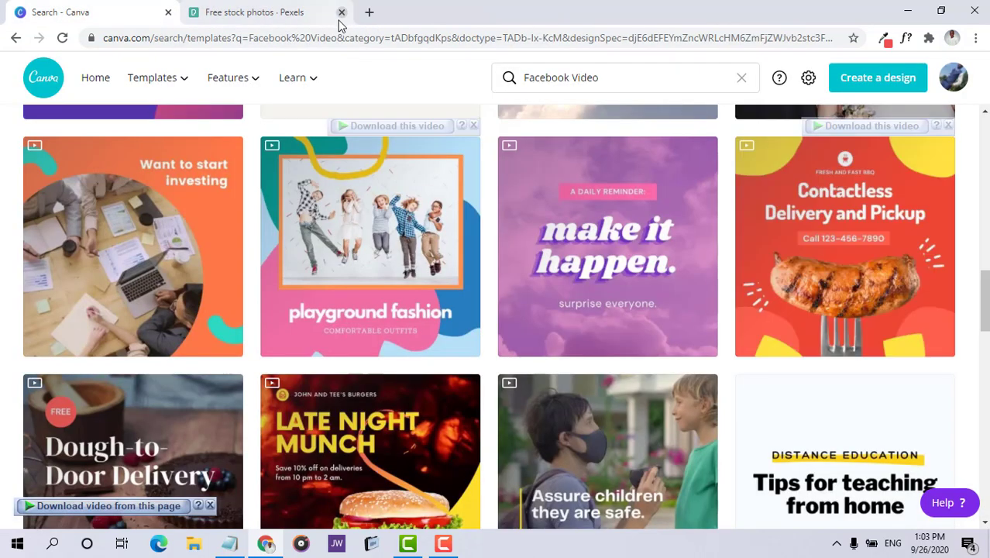
{"action": "scroll", "coordinate": [281, 251], "scroll_direction": "up", "scroll_amount": 5}
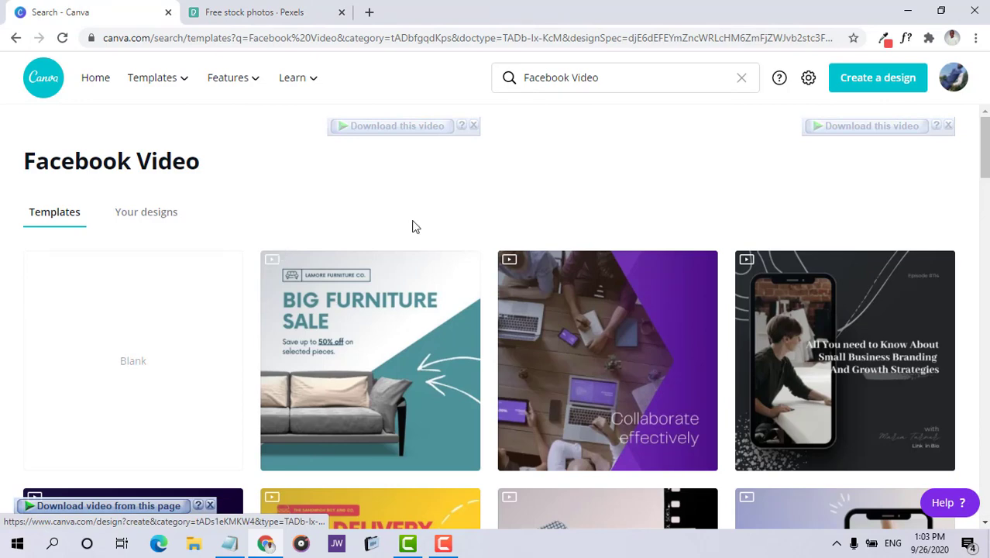
{"action": "left_click", "coordinate": [742, 82]}
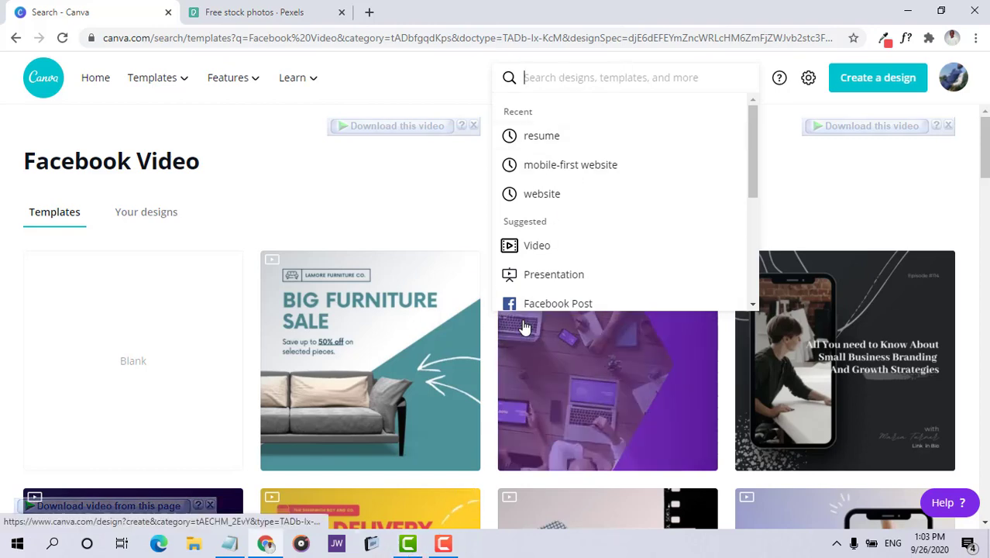
{"action": "left_click", "coordinate": [601, 57]}
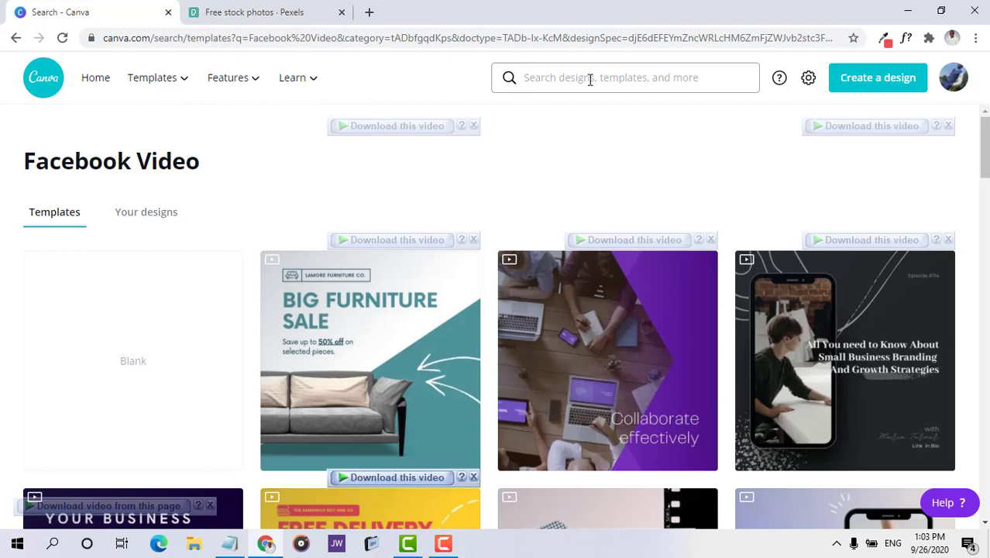
{"action": "left_click", "coordinate": [590, 80]}
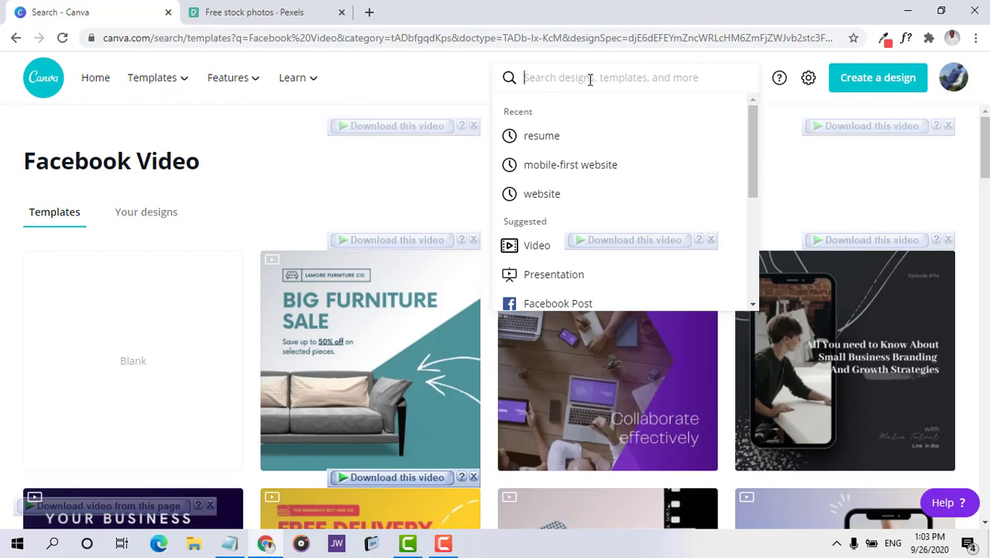
{"action": "type", "text": "youtube intro"}
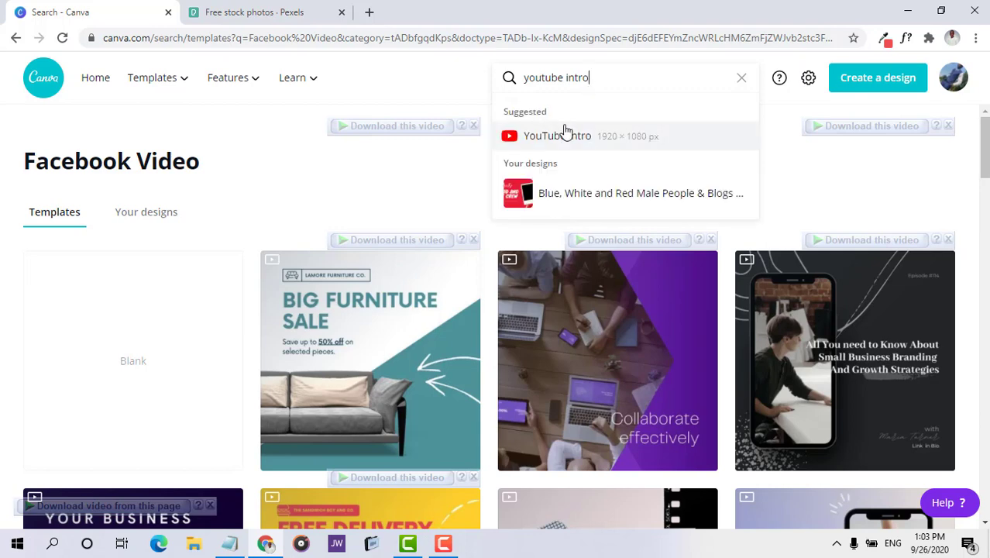
{"action": "left_click", "coordinate": [581, 139]}
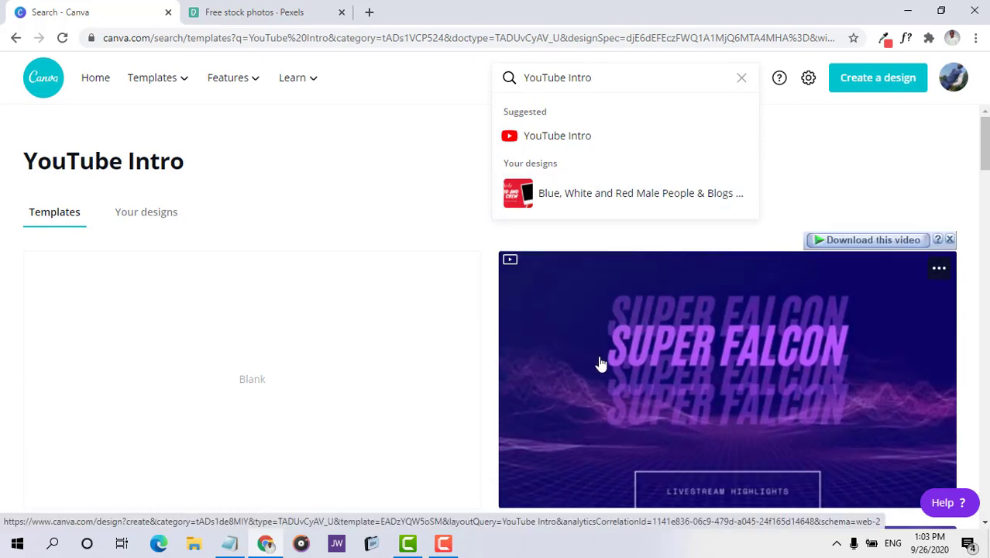
- Browse the YouTube Intro templates and open "The Principles of Animation" with the dark space background for editing
{"action": "scroll", "coordinate": [575, 352], "scroll_direction": "down", "scroll_amount": 5}
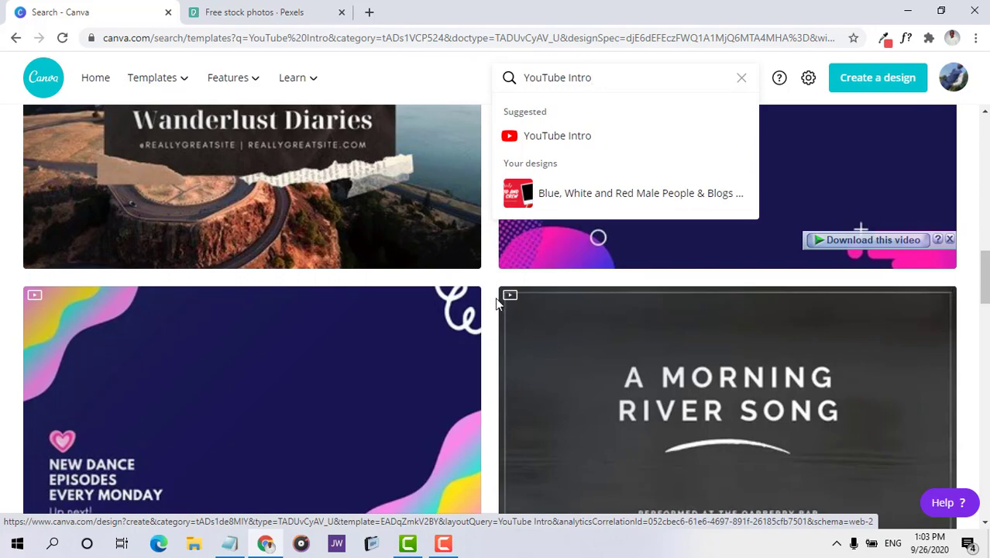
{"action": "scroll", "coordinate": [573, 344], "scroll_direction": "down", "scroll_amount": 5}
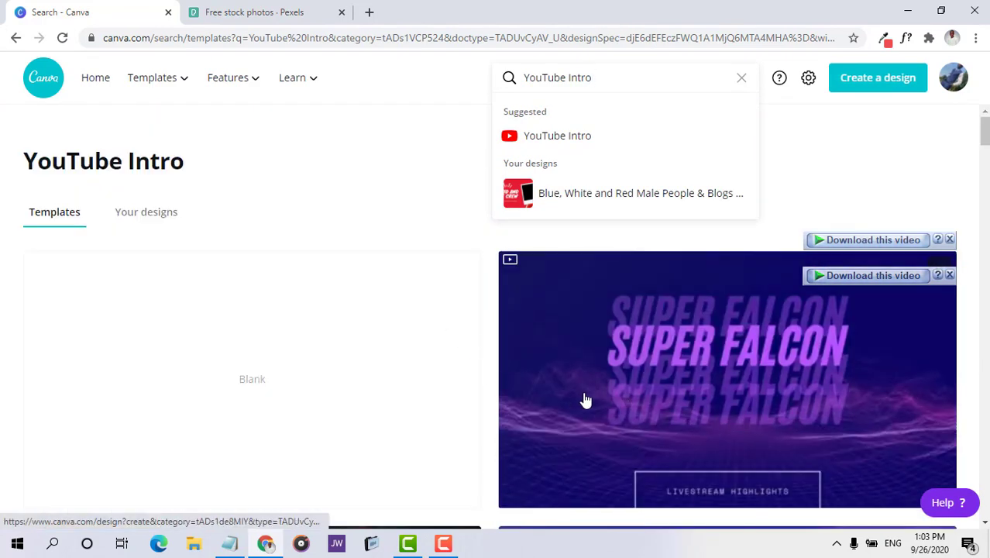
{"action": "scroll", "coordinate": [582, 400], "scroll_direction": "down", "scroll_amount": 10}
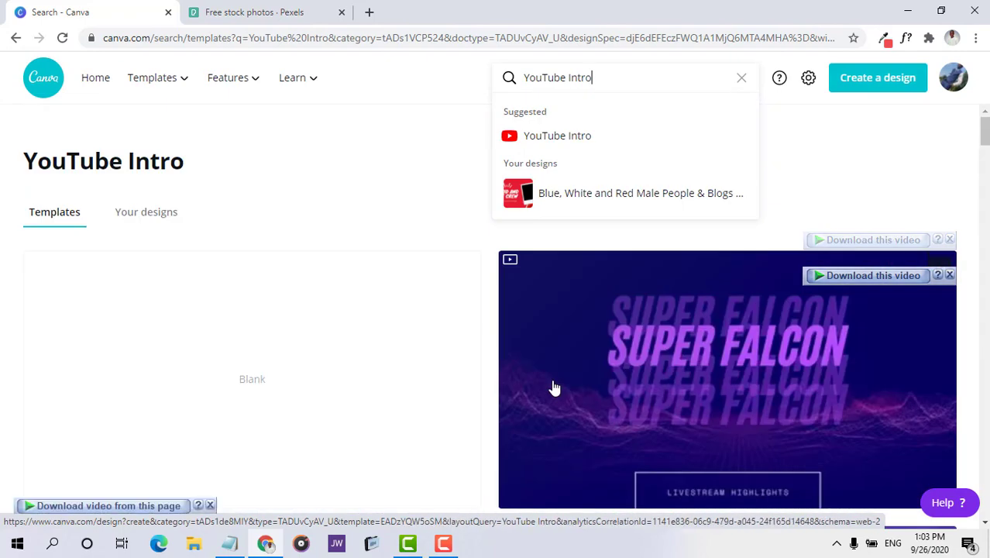
{"action": "left_click", "coordinate": [828, 182]}
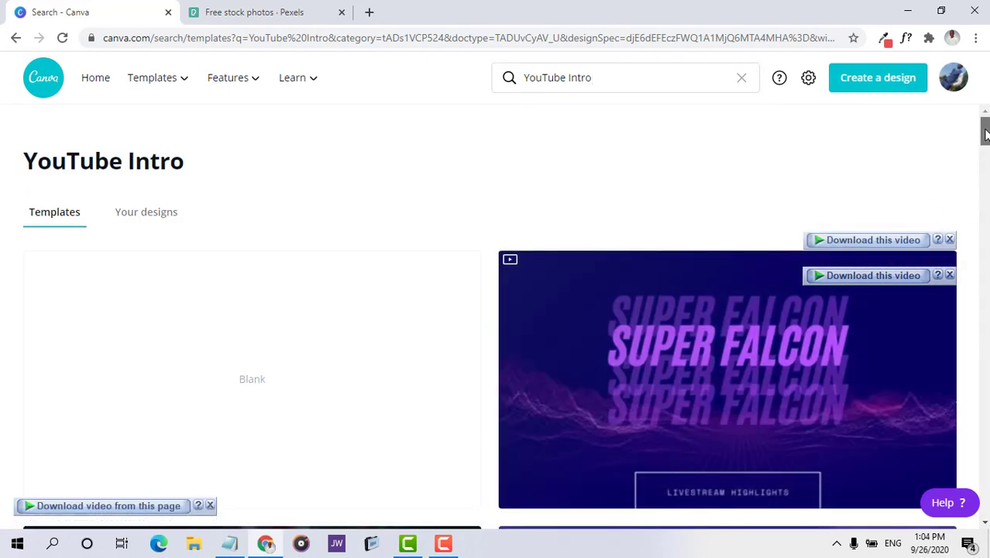
{"action": "left_click_drag", "start_coordinate": [985, 134], "coordinate": [986, 152]}
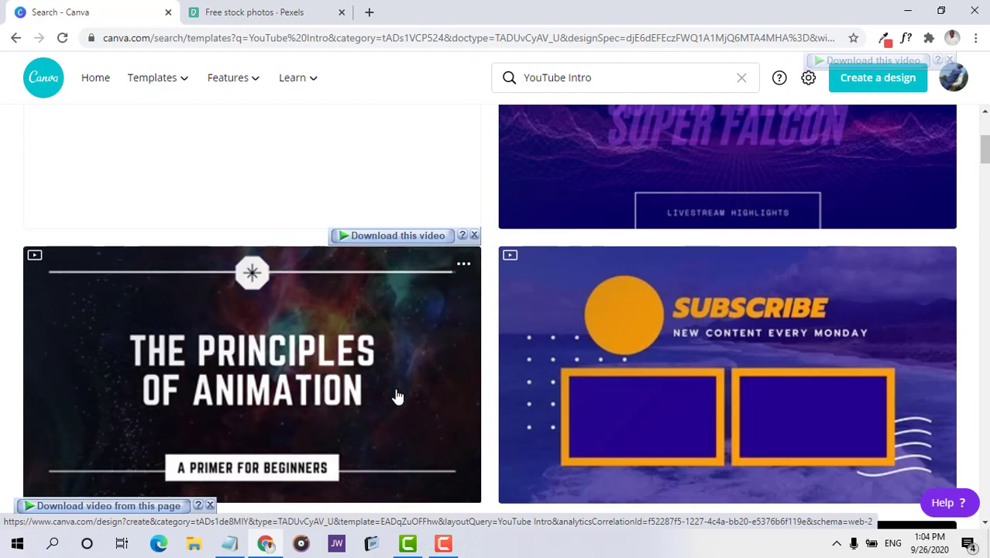
{"action": "left_click", "coordinate": [330, 399]}
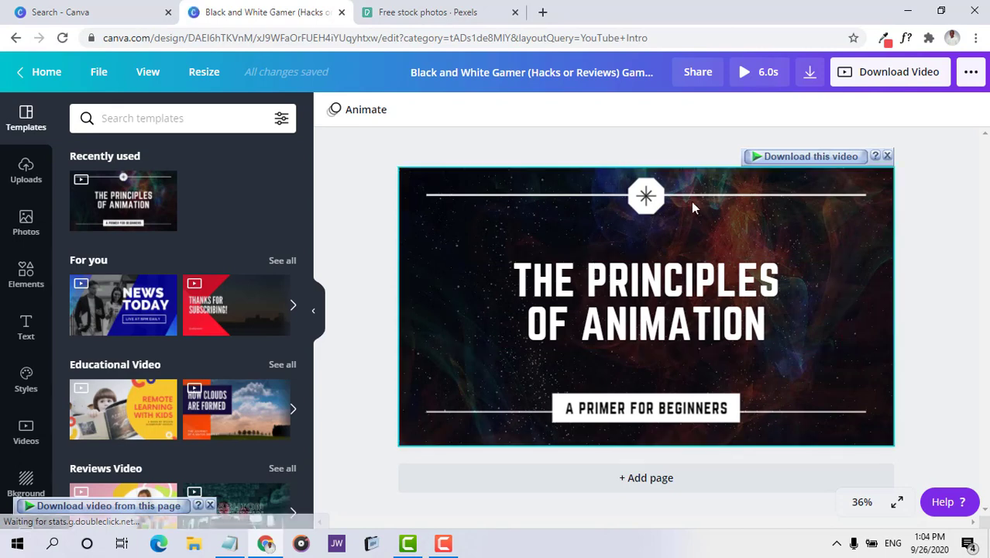
- Inspect the intro's graphic parts, selecting the star icon, the white octagon behind it and the background video
{"action": "left_click", "coordinate": [655, 209]}
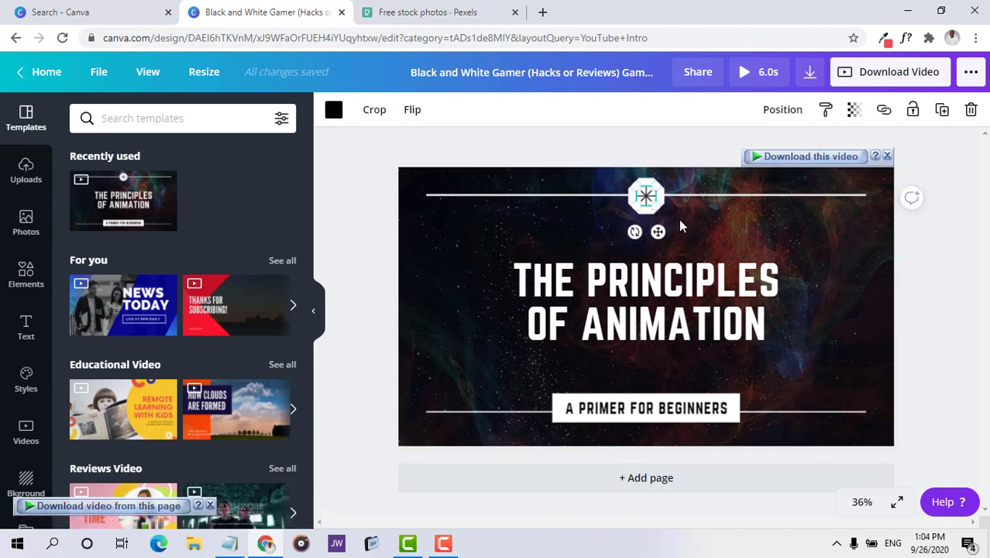
{"action": "left_click", "coordinate": [683, 221]}
{"action": "left_click", "coordinate": [660, 211]}
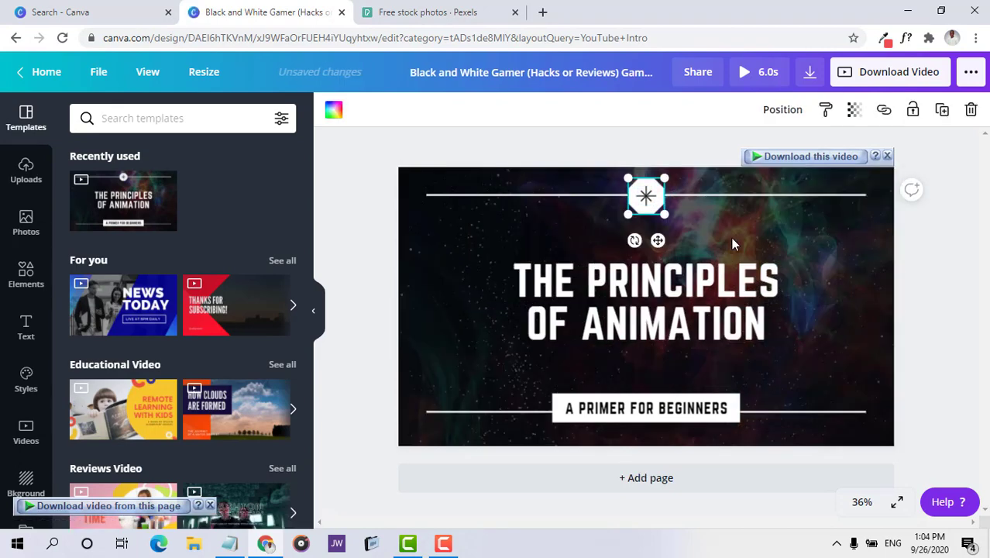
{"action": "left_click", "coordinate": [733, 241]}
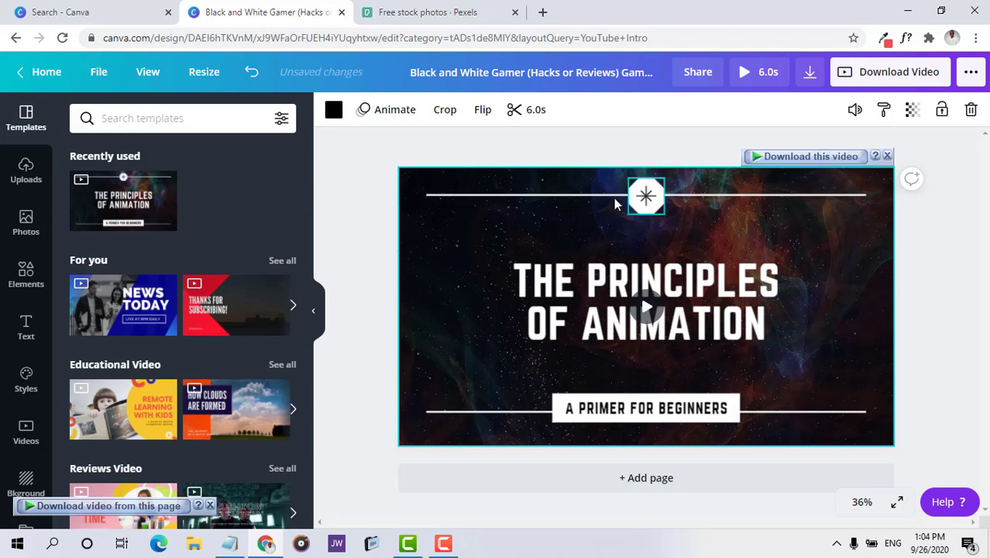
- Replace the intro's main heading with "THE ULTIMATE CANVA COURSE" and deselect the text box
{"action": "left_click", "coordinate": [703, 289]}
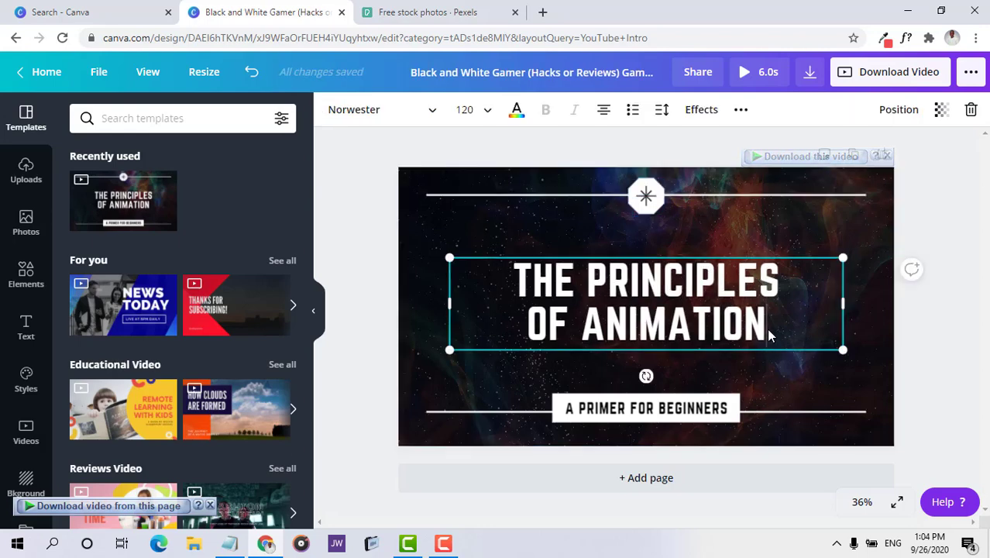
{"action": "key", "text": "shift+Up"}
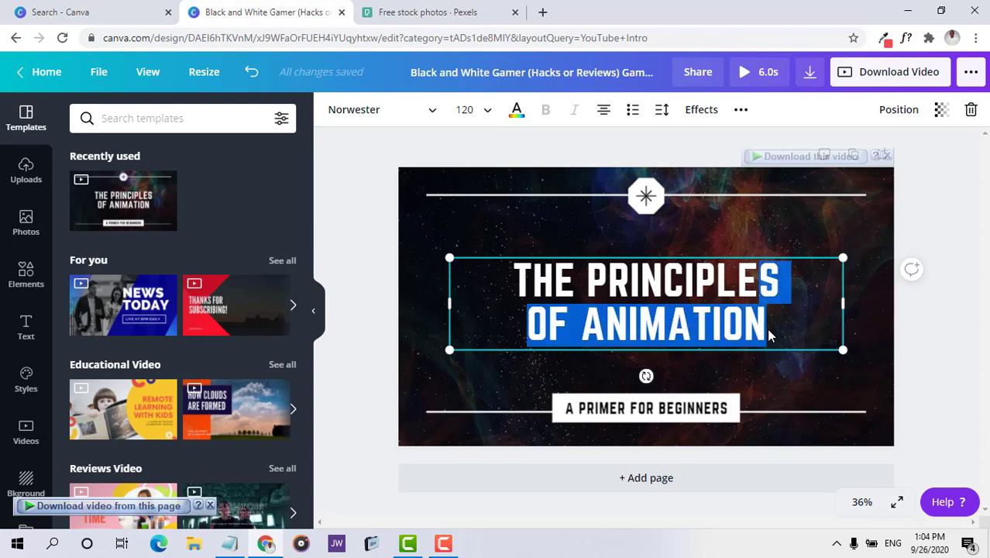
{"action": "key", "text": "ctrl+shift+Left"}
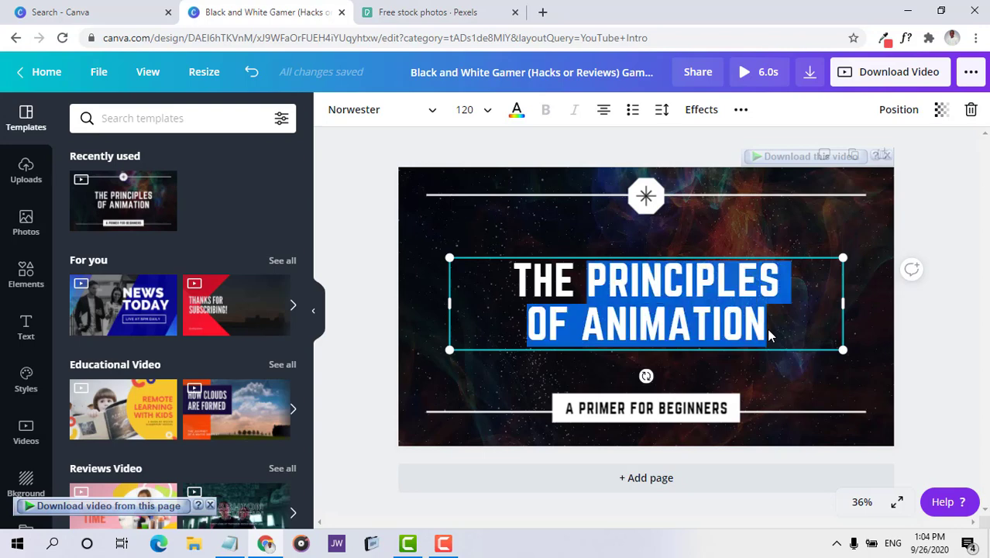
{"action": "key", "text": "BackSpace"}
{"action": "type", "text": "A"}
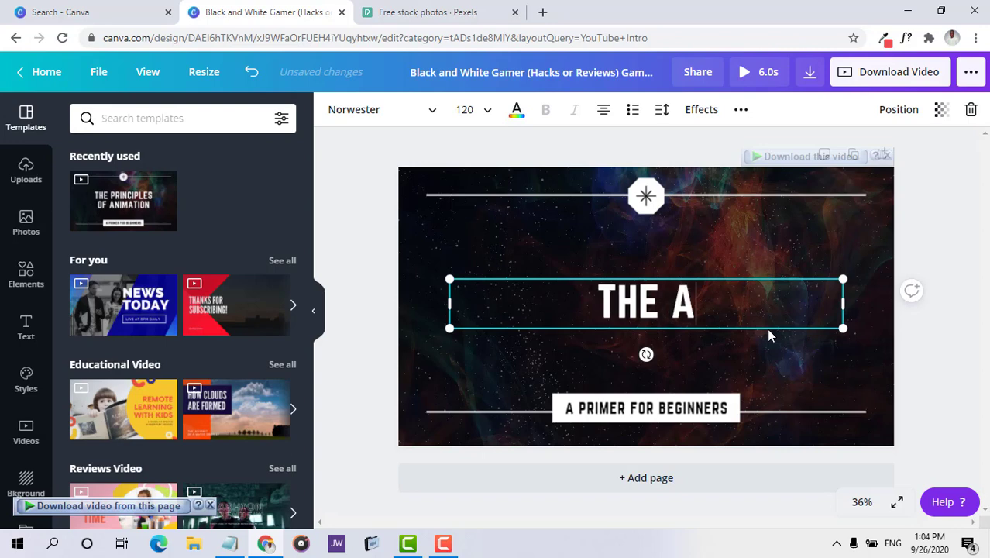
{"action": "key", "text": "BackSpace"}
{"action": "type", "text": "ULT"}
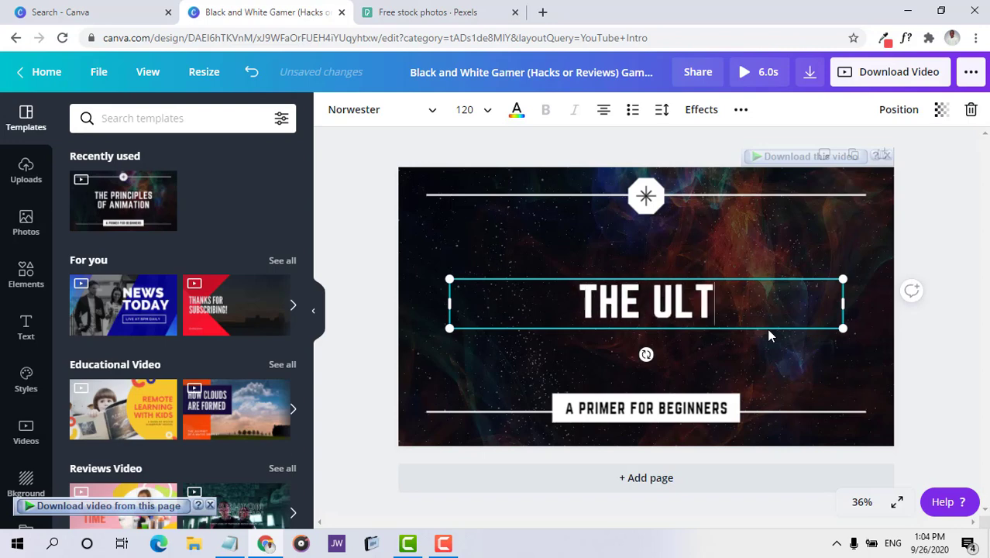
{"action": "type", "text": "IMATE CA"}
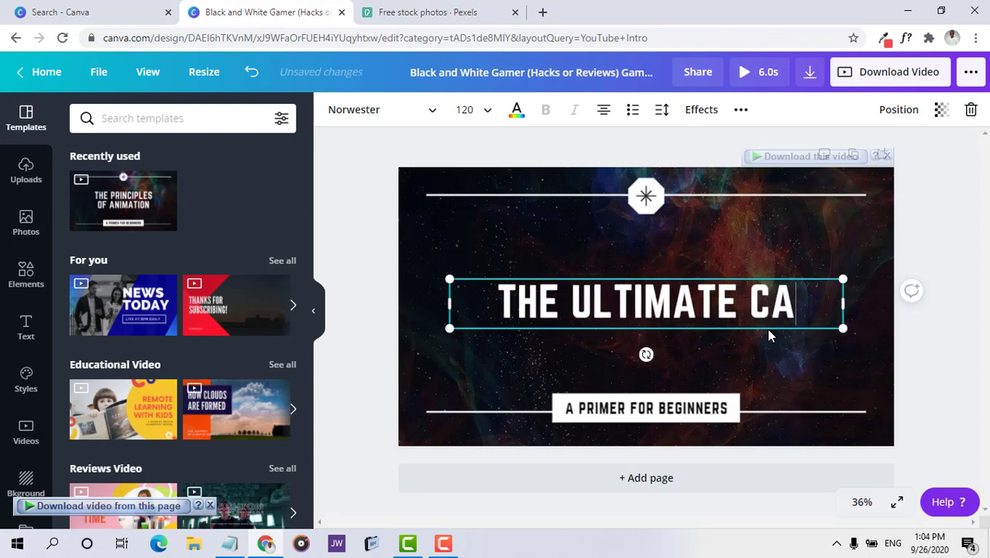
{"action": "type", "text": "NVA COUR"}
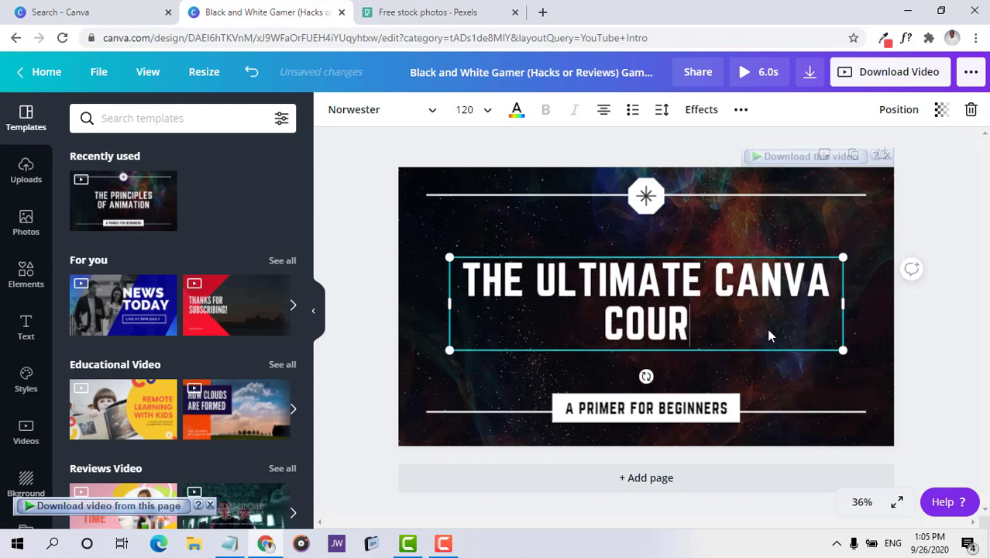
{"action": "type", "text": "SE"}
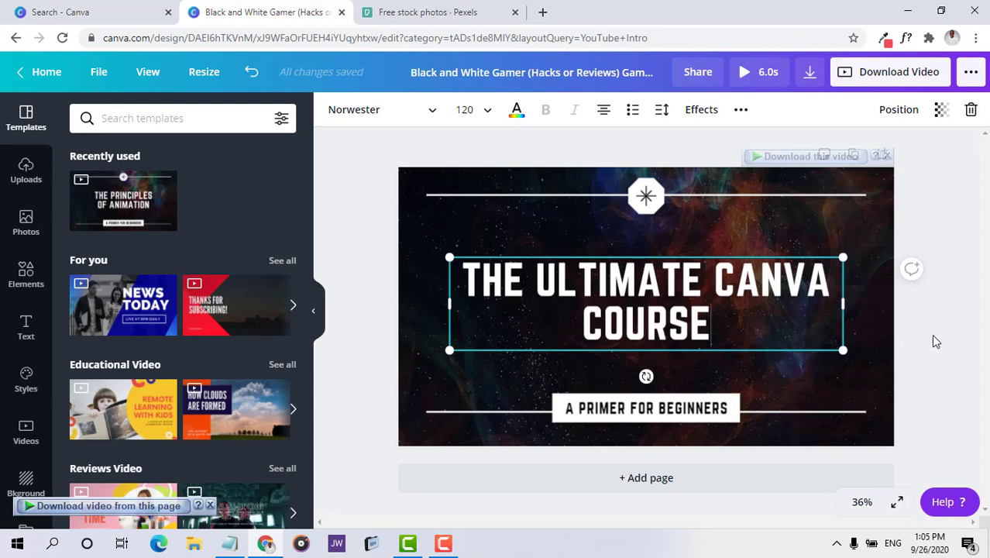
{"action": "left_click", "coordinate": [912, 358]}
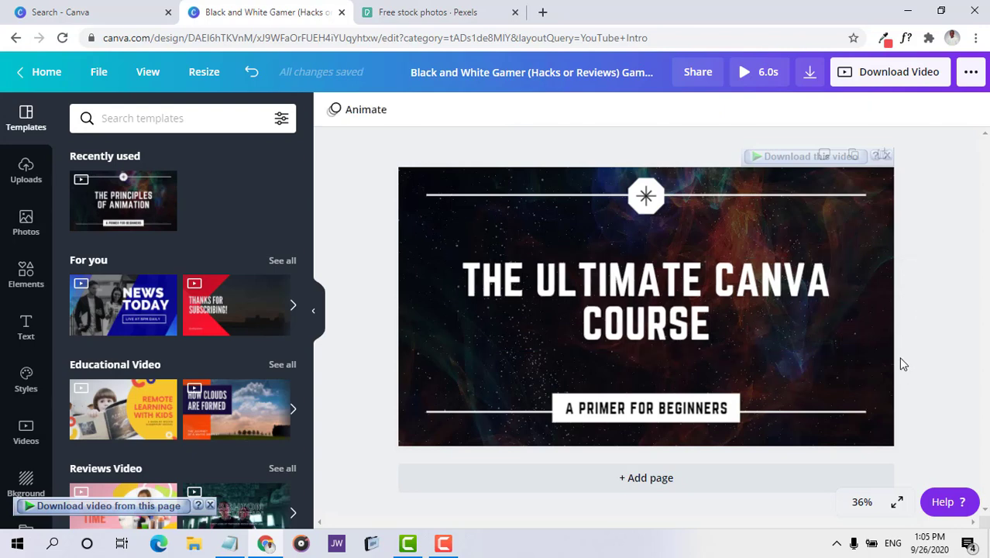
- Open the page's animation options, play the intro in the full preview, replay it and close the preview
{"action": "left_click", "coordinate": [364, 110]}
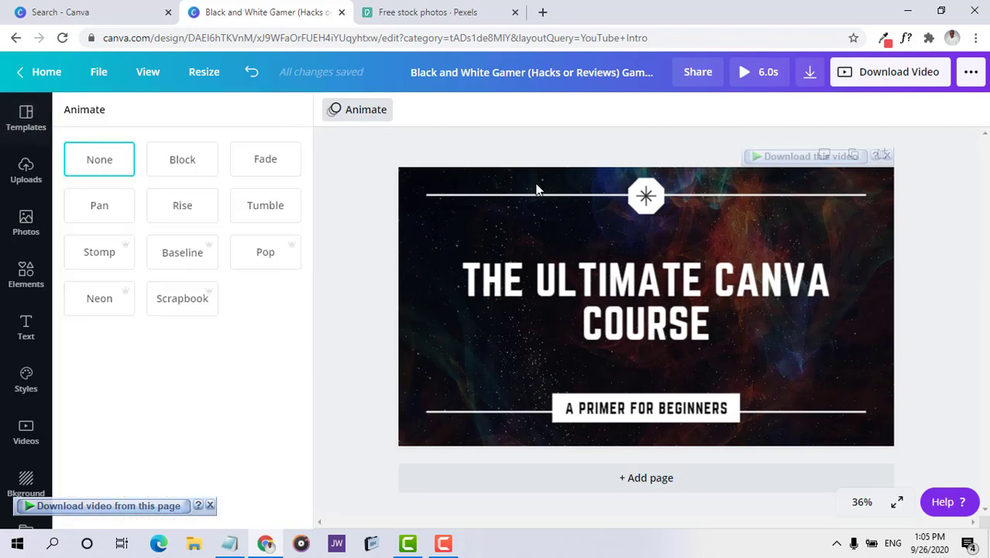
{"action": "key", "text": "ctrl+alt+p"}
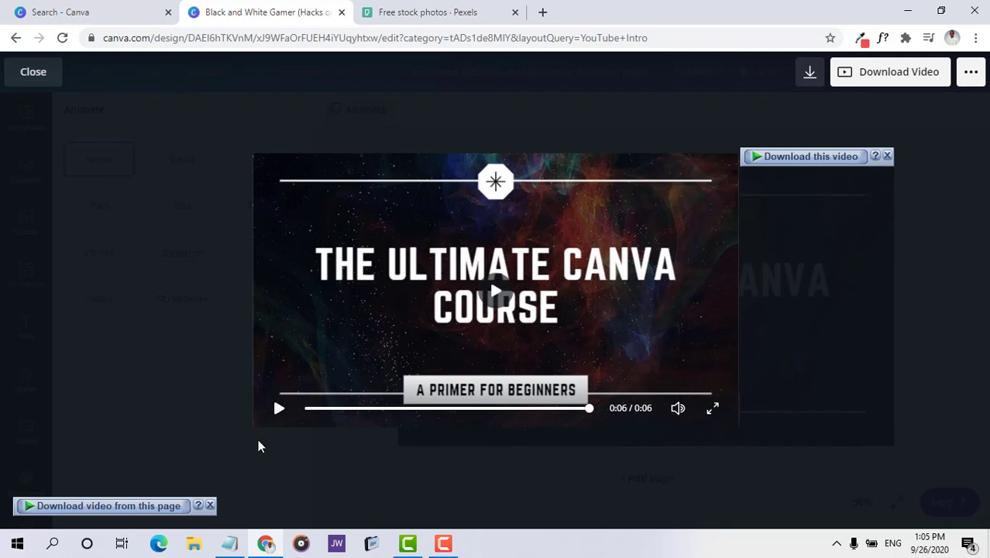
{"action": "left_click", "coordinate": [298, 362]}
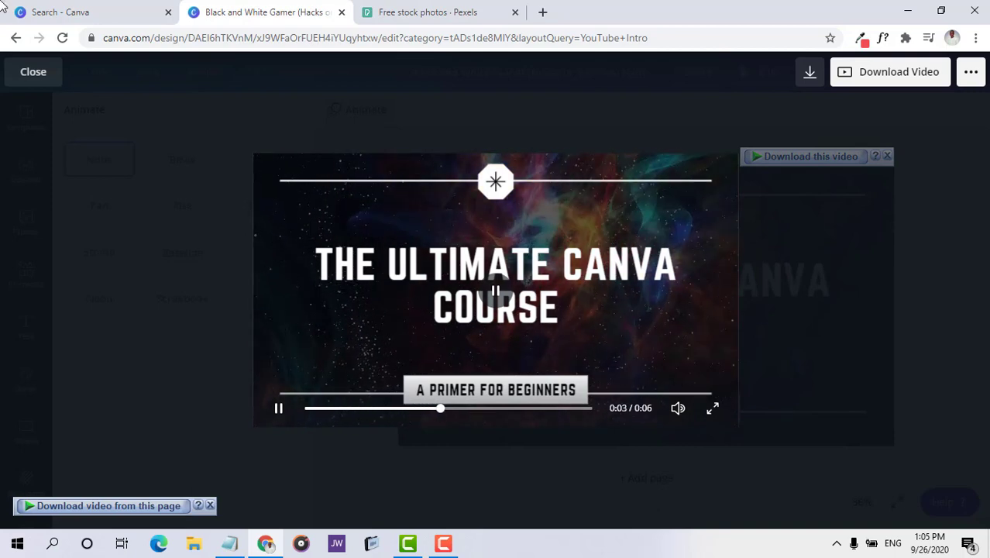
{"action": "left_click", "coordinate": [35, 73]}
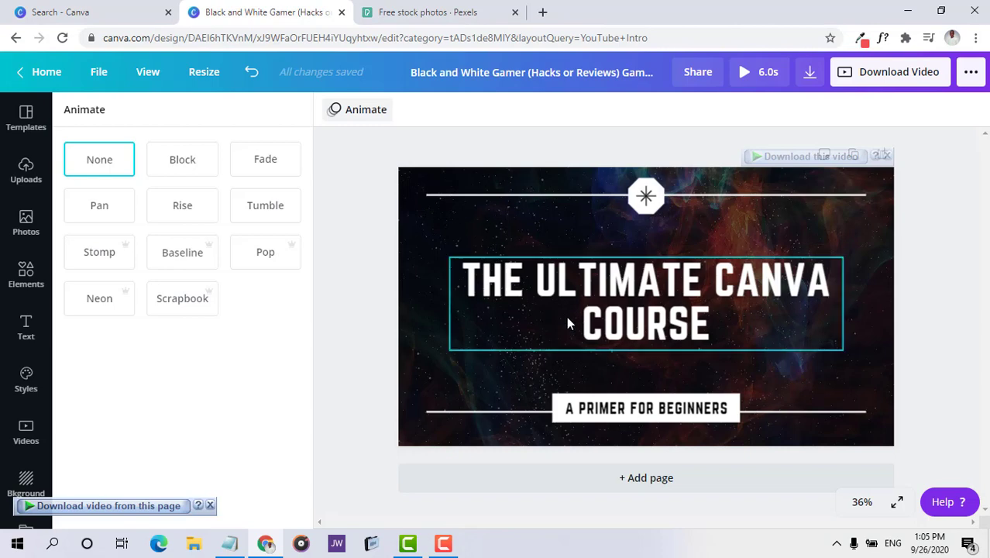
- Try the Block, Fade, Pop and Baseline page animations on the intro and apply Stomp
{"action": "left_click", "coordinate": [184, 159]}
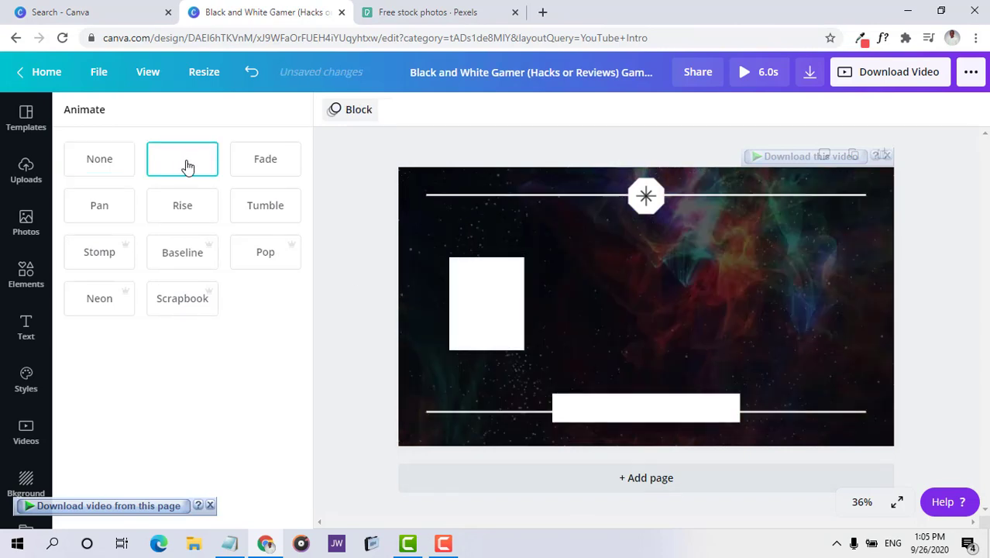
{"action": "left_click", "coordinate": [264, 159]}
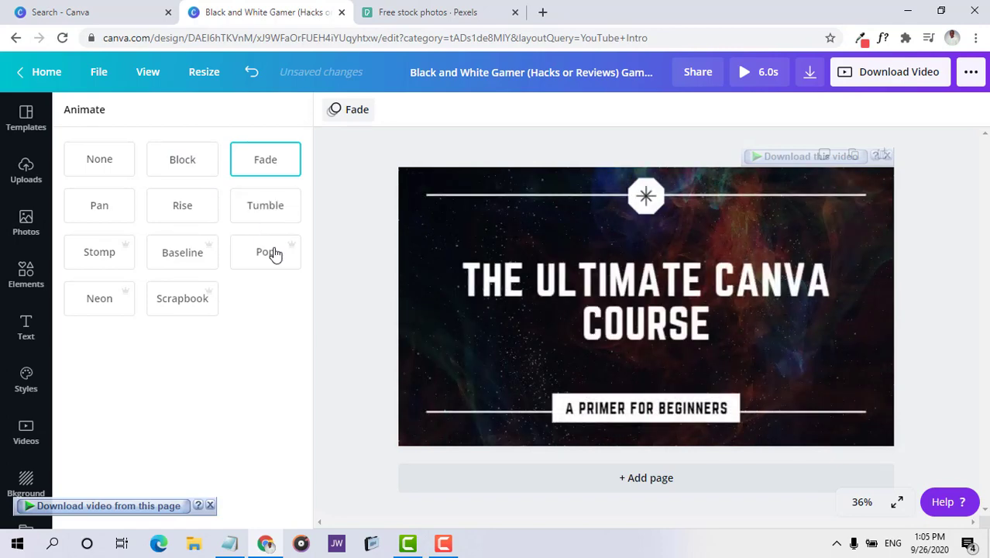
{"action": "left_click", "coordinate": [272, 253]}
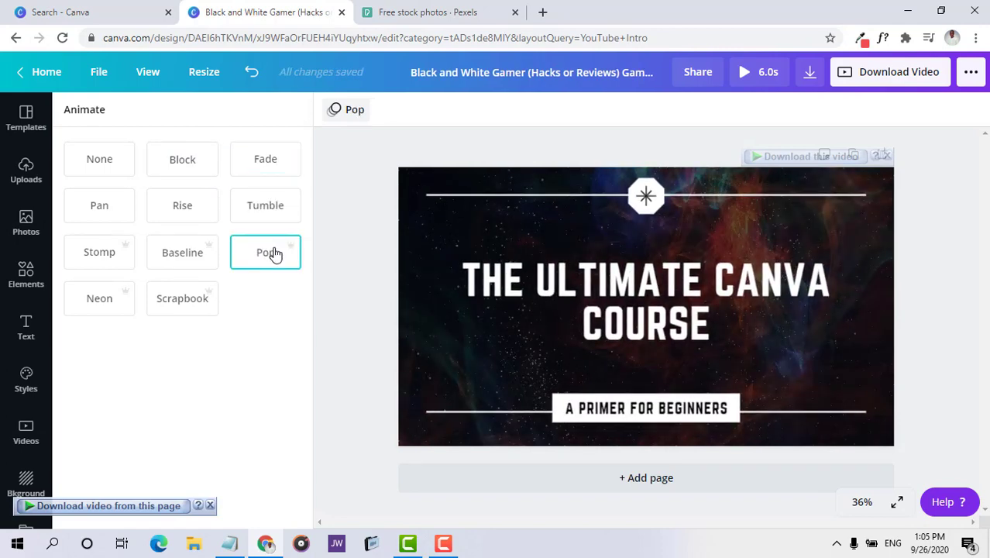
{"action": "left_click", "coordinate": [193, 262]}
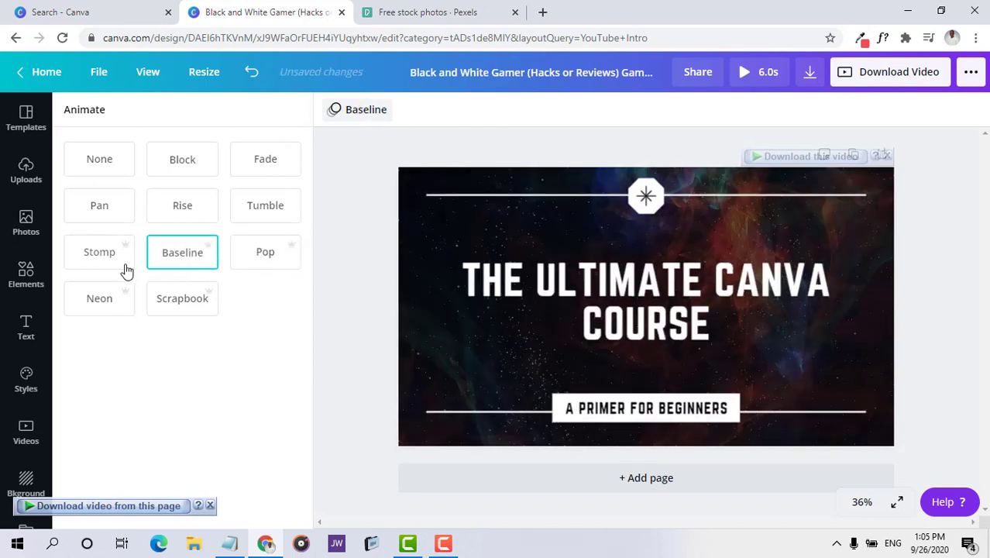
{"action": "left_click", "coordinate": [112, 262]}
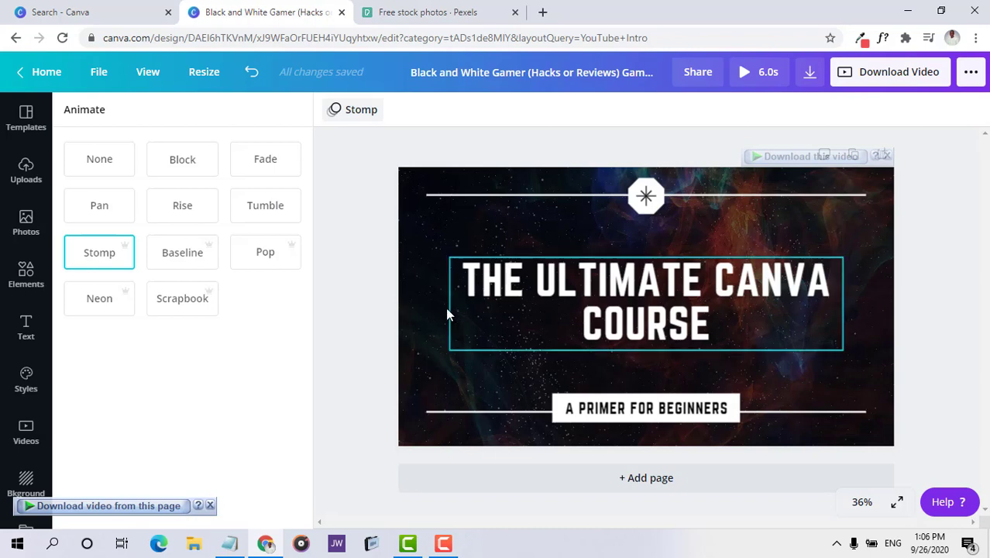
- Switch to the Pexels site, search for "design" and restrict the results to videos
{"action": "left_click", "coordinate": [411, 8]}
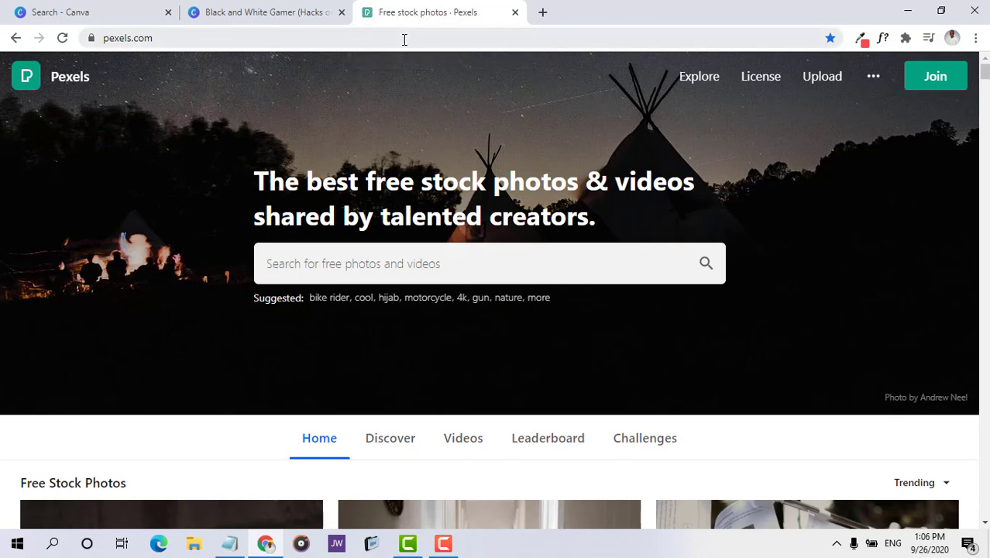
{"action": "scroll", "coordinate": [397, 182], "scroll_direction": "down", "scroll_amount": 15}
{"action": "scroll", "coordinate": [398, 182], "scroll_direction": "up", "scroll_amount": 15}
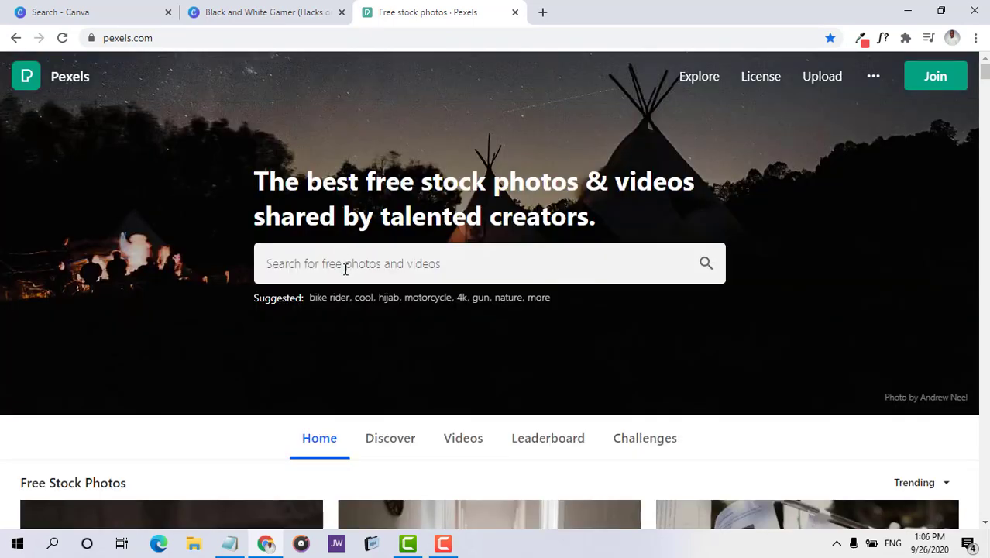
{"action": "left_click", "coordinate": [313, 262]}
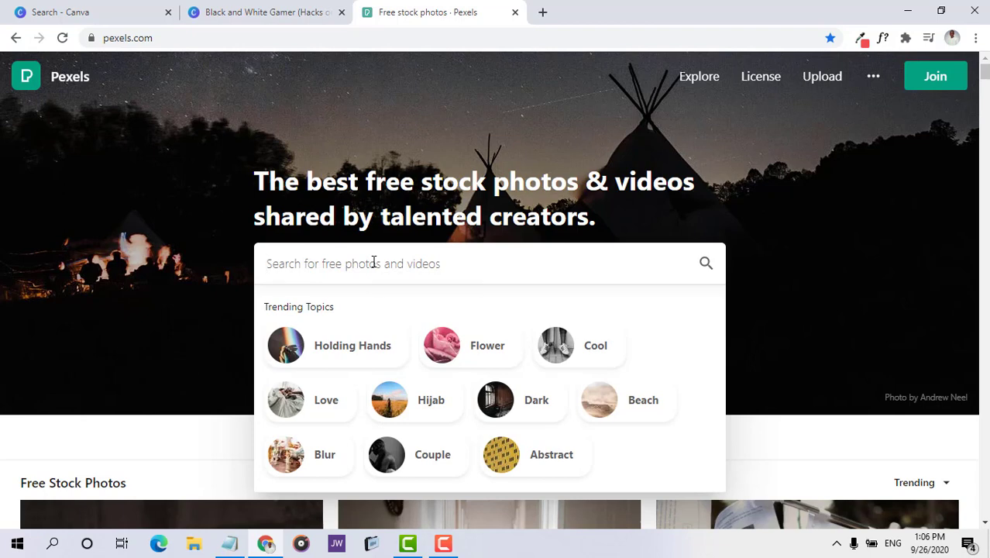
{"action": "type", "text": "design"}
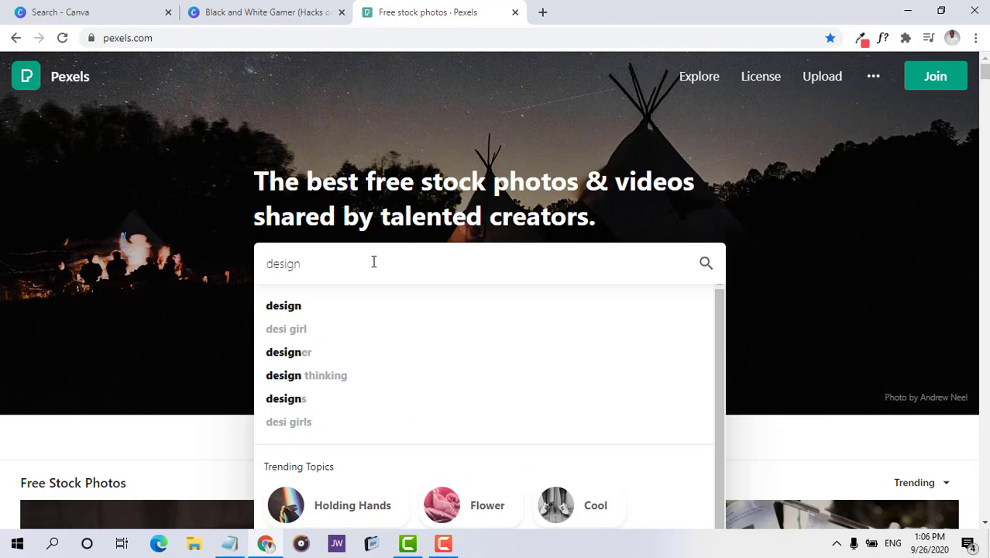
{"action": "key", "text": "Return"}
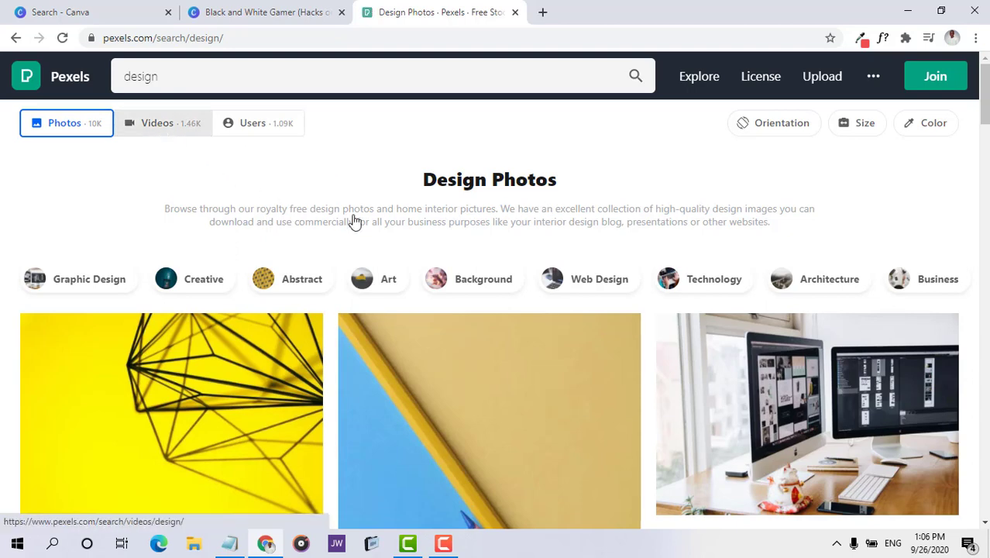
{"action": "left_click", "coordinate": [160, 131]}
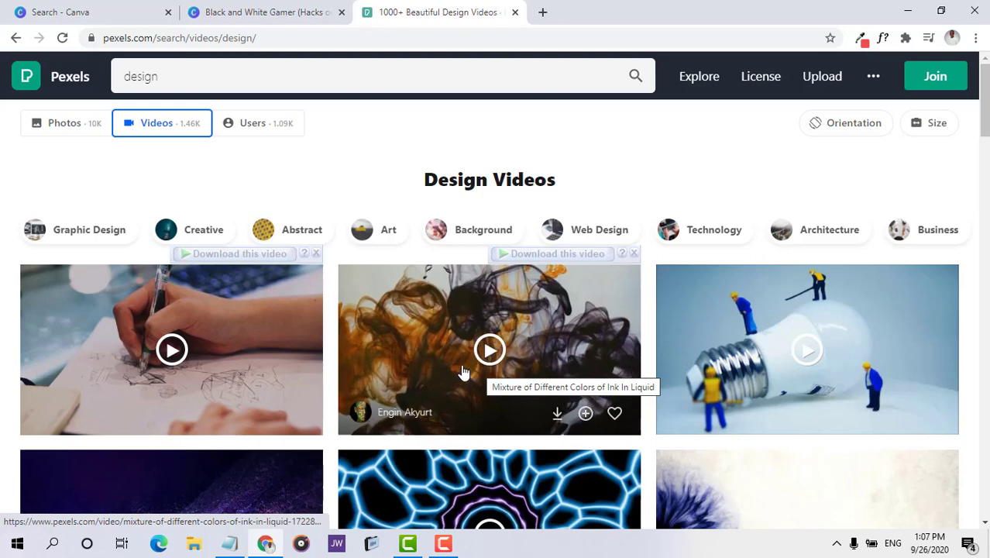
- Browse the design videos and open Pixabay's Kaleidoscope Pattern clip
{"action": "scroll", "coordinate": [462, 373], "scroll_direction": "down", "scroll_amount": 5}
{"action": "scroll", "coordinate": [463, 373], "scroll_direction": "up", "scroll_amount": 5}
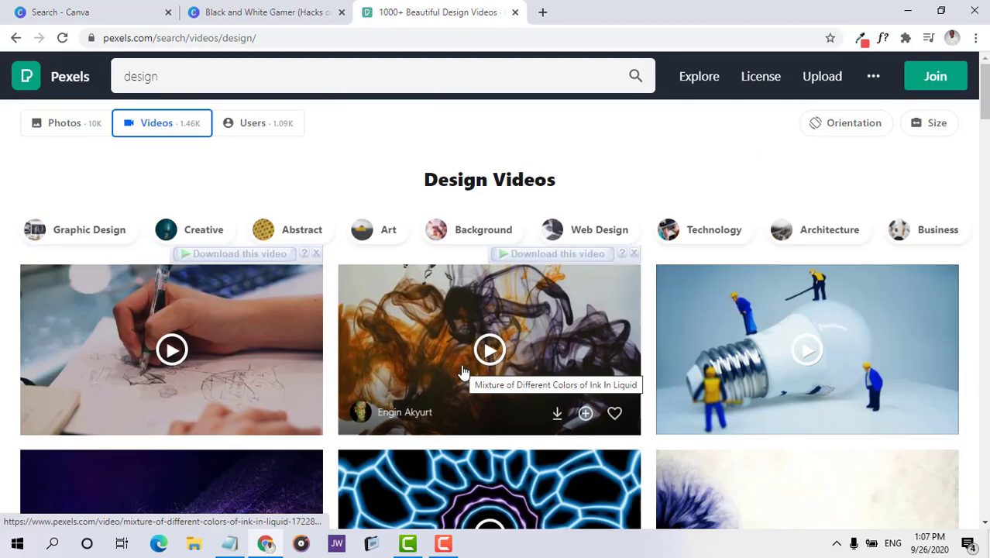
{"action": "scroll", "coordinate": [463, 372], "scroll_direction": "down", "scroll_amount": 10}
{"action": "scroll", "coordinate": [308, 279], "scroll_direction": "up", "scroll_amount": 10}
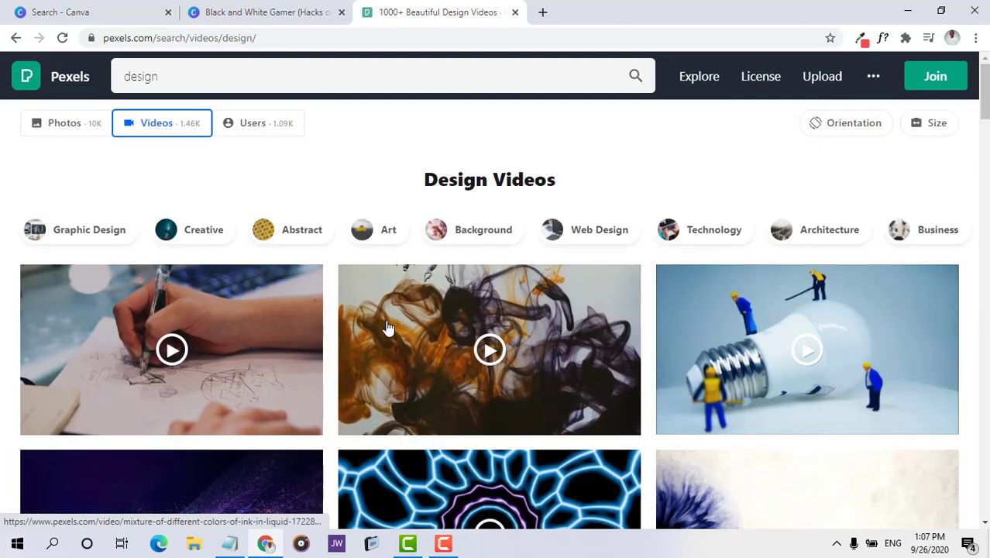
{"action": "scroll", "coordinate": [388, 328], "scroll_direction": "down", "scroll_amount": 3}
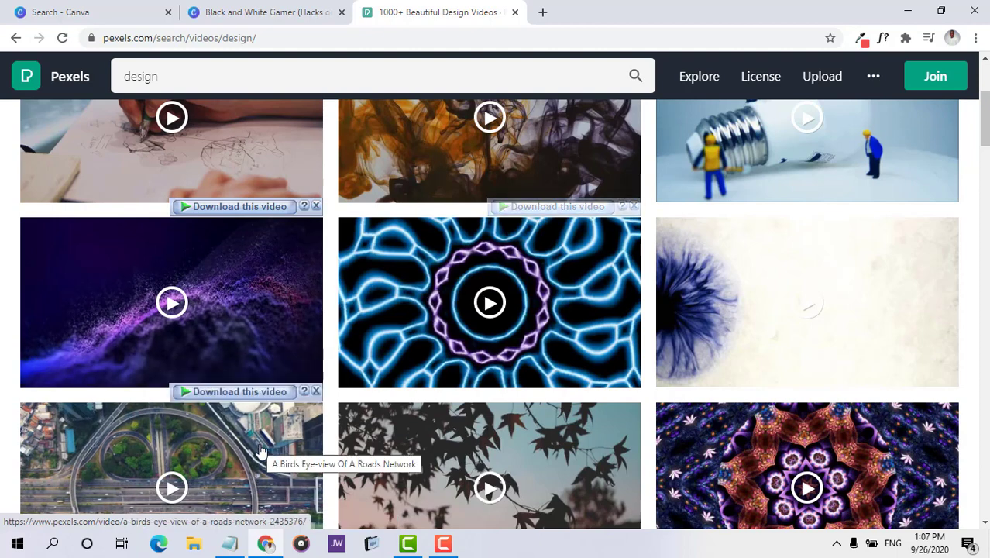
{"action": "scroll", "coordinate": [261, 451], "scroll_direction": "down", "scroll_amount": 2}
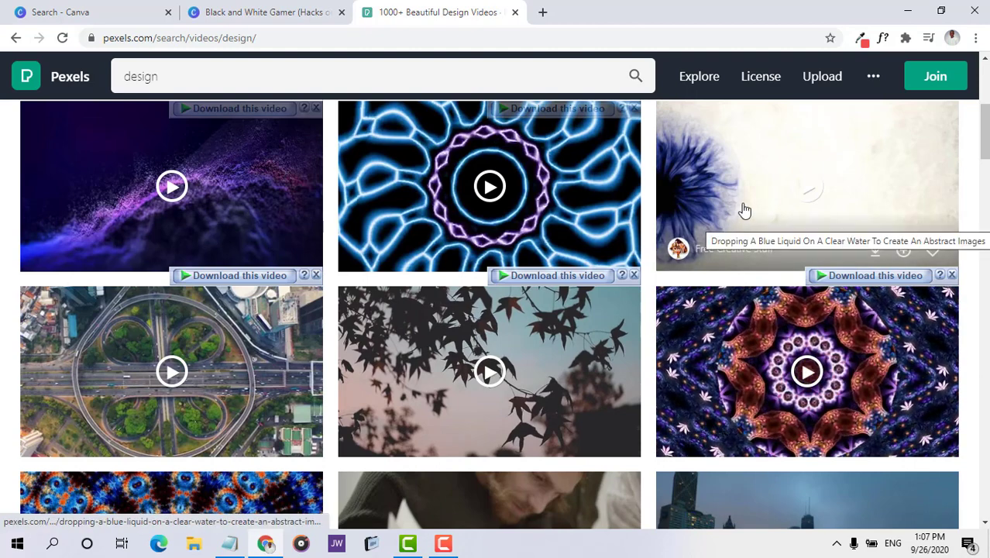
{"action": "scroll", "coordinate": [746, 206], "scroll_direction": "up", "scroll_amount": 4}
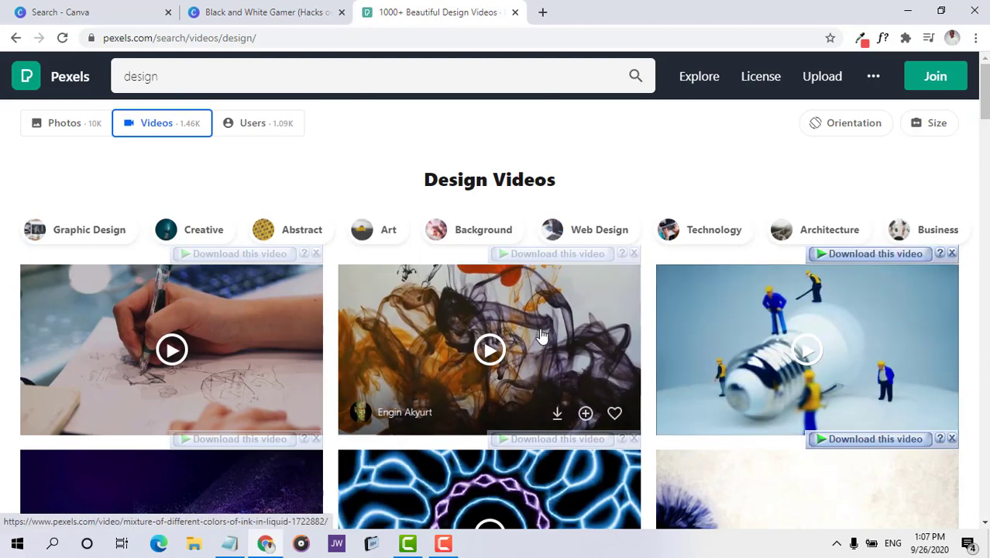
{"action": "scroll", "coordinate": [663, 375], "scroll_direction": "down", "scroll_amount": 5}
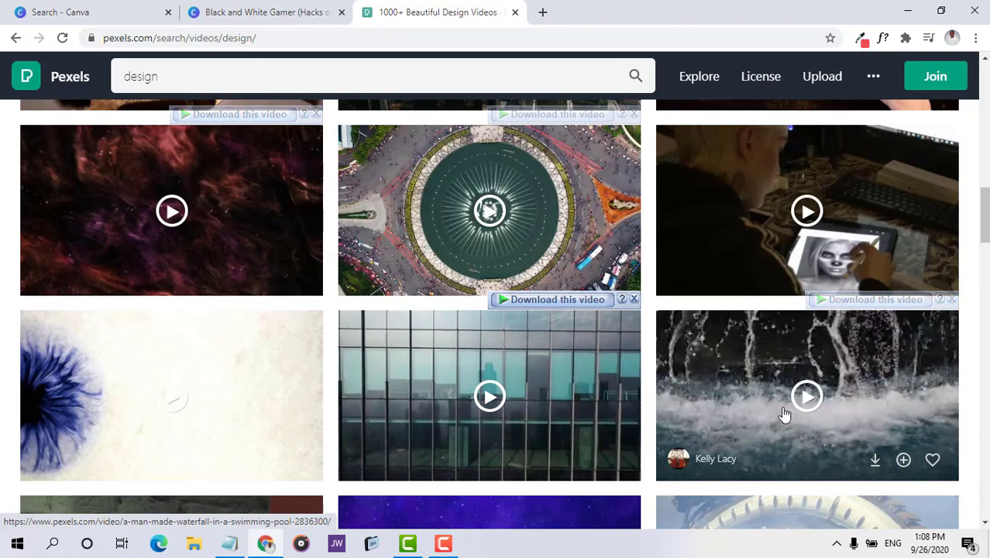
{"action": "scroll", "coordinate": [766, 424], "scroll_direction": "up", "scroll_amount": 10}
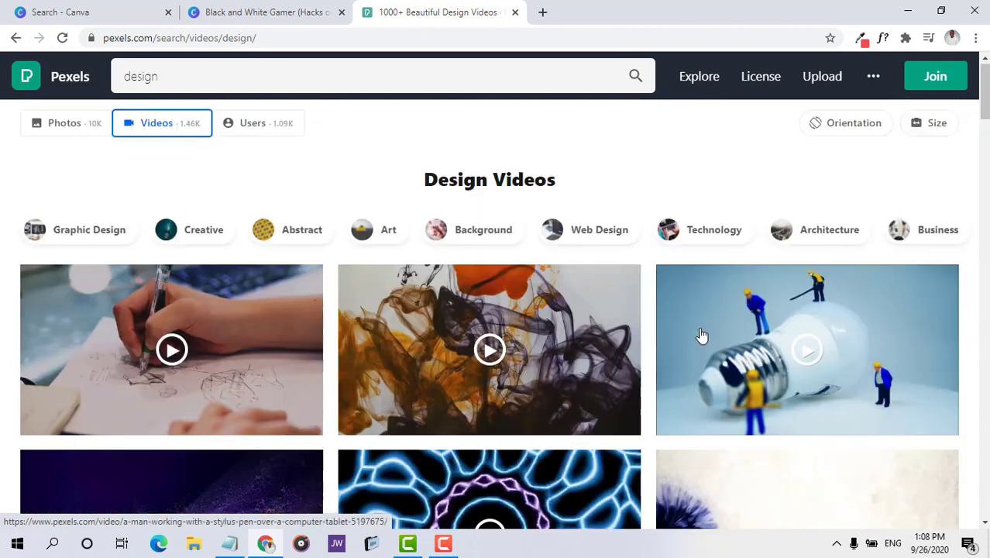
{"action": "scroll", "coordinate": [698, 387], "scroll_direction": "down", "scroll_amount": 2}
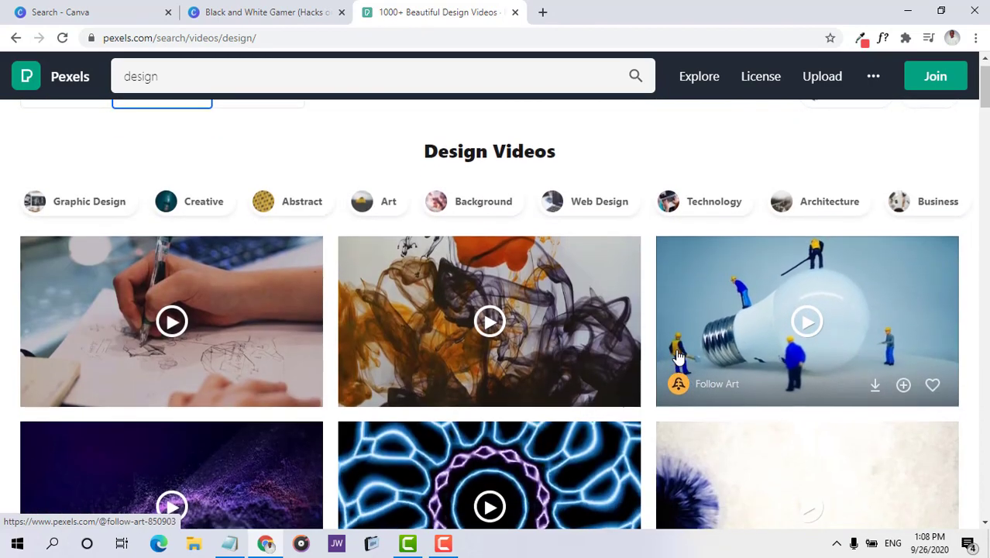
{"action": "scroll", "coordinate": [678, 357], "scroll_direction": "down", "scroll_amount": 2}
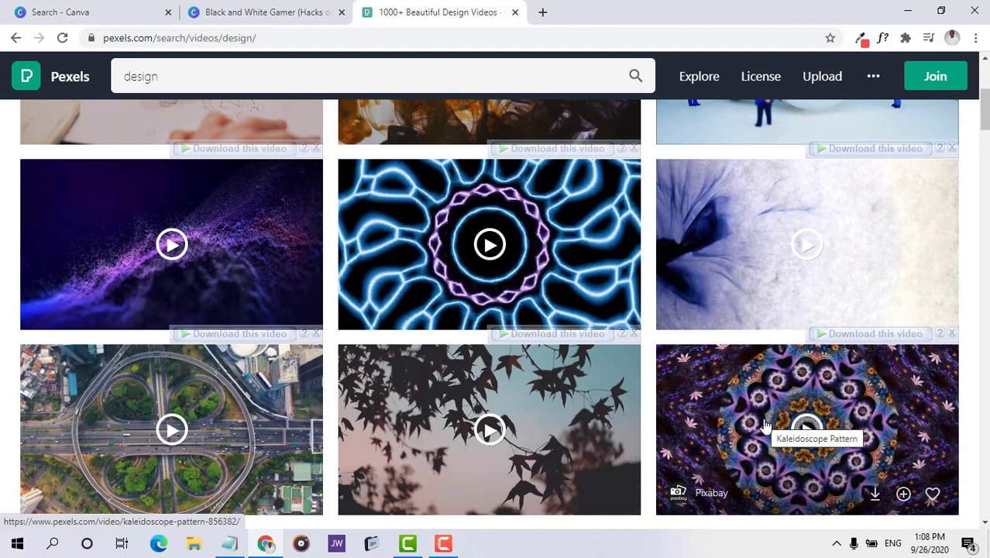
{"action": "scroll", "coordinate": [767, 430], "scroll_direction": "down", "scroll_amount": 1}
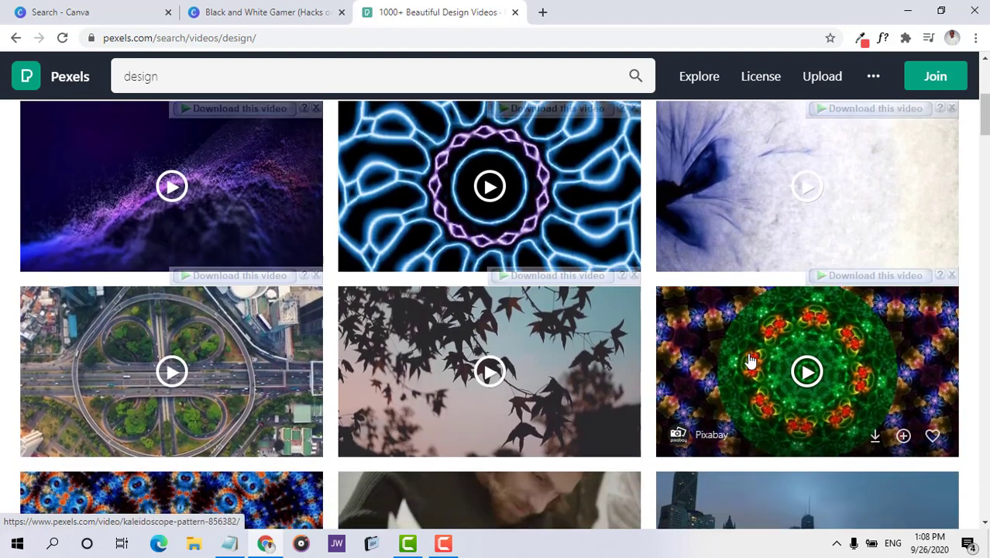
{"action": "left_click", "coordinate": [749, 360]}
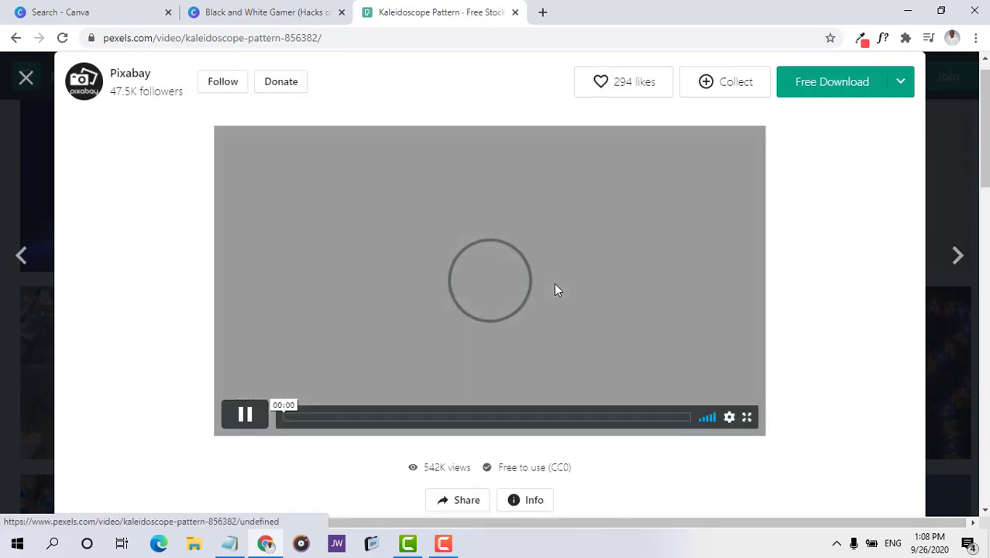
- Download the Kaleidoscope Pattern clip from Pexels as Pexels Videos 3955.mp4, dismissing the sign-up offer
{"action": "left_click", "coordinate": [820, 83]}
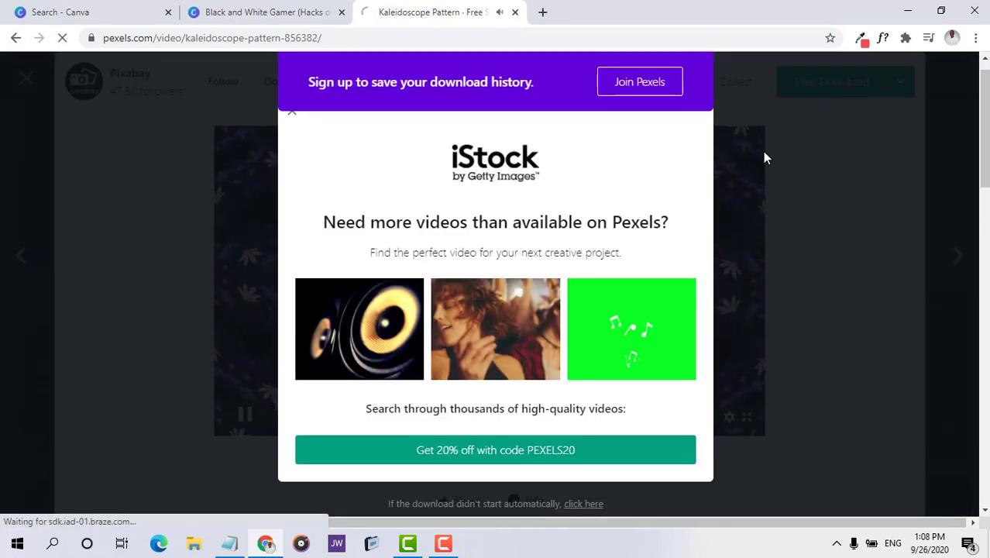
{"action": "left_click", "coordinate": [294, 119]}
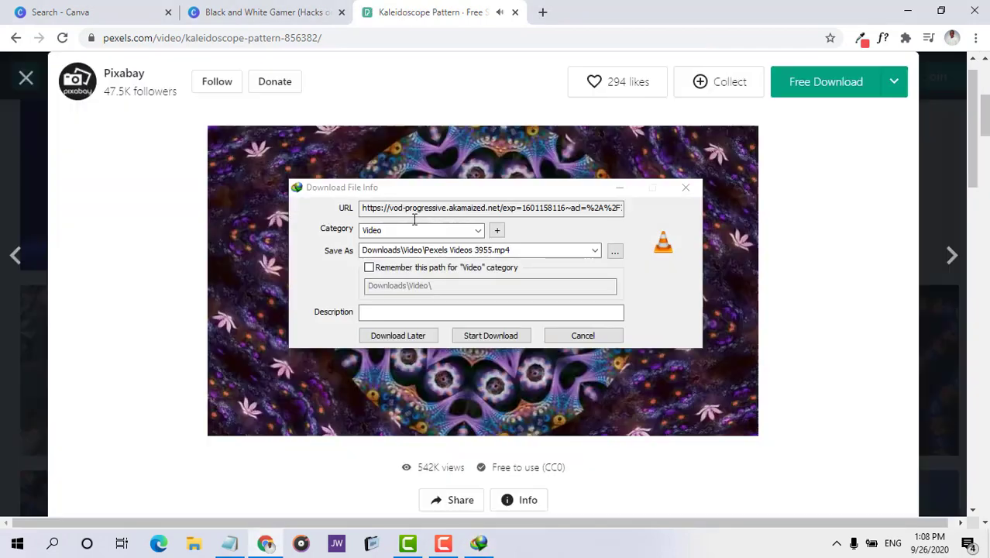
{"action": "left_click", "coordinate": [491, 335]}
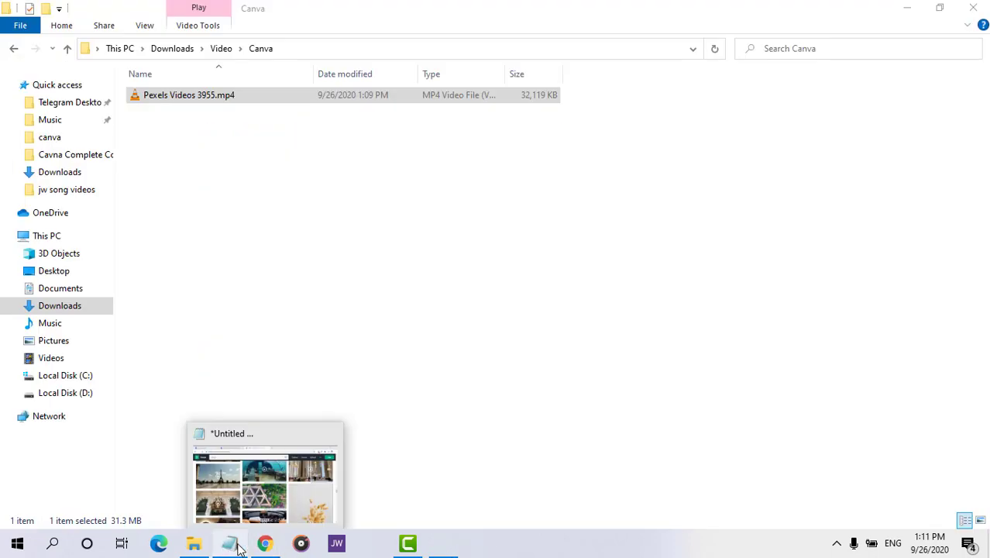
- Switch to the YouTube intro design in Canva and upload Pexels Videos 3955.mp4 from the Downloads > Video > Canva folder
{"action": "left_click", "coordinate": [288, 500]}
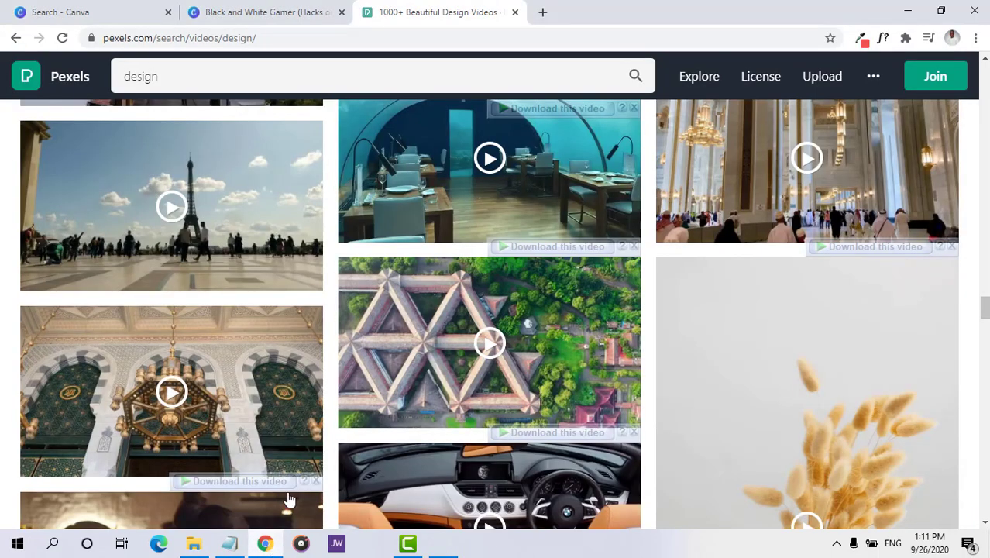
{"action": "left_click", "coordinate": [256, 9]}
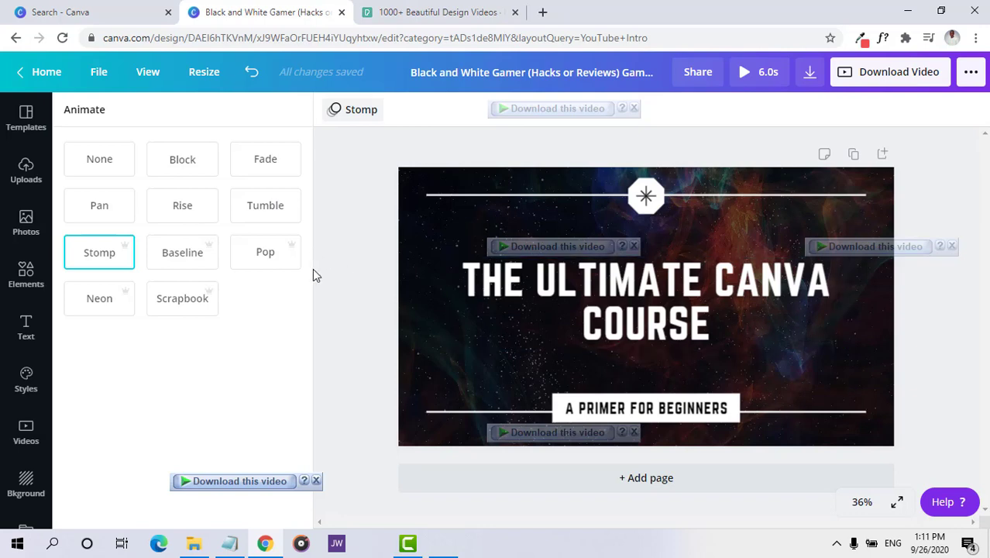
{"action": "left_click", "coordinate": [26, 170]}
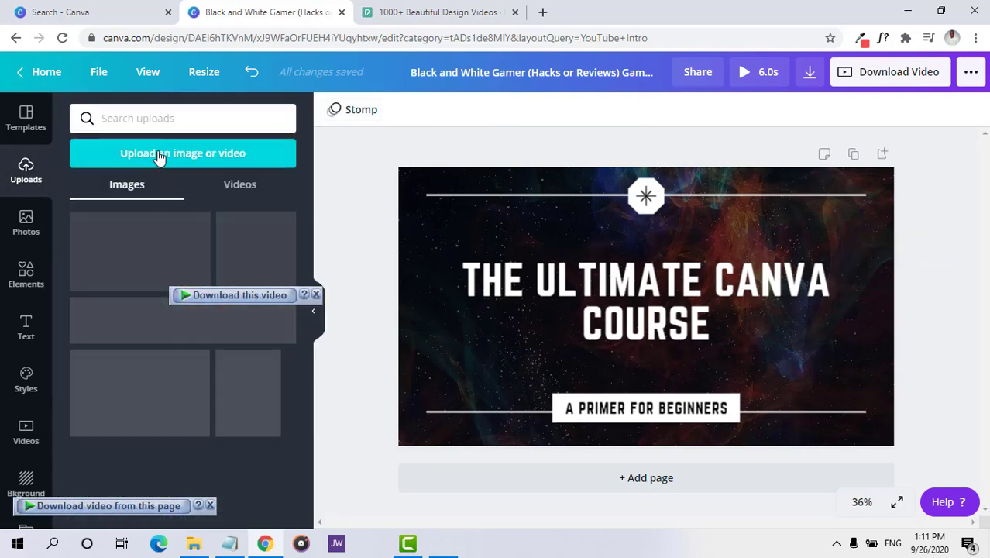
{"action": "left_click", "coordinate": [159, 154]}
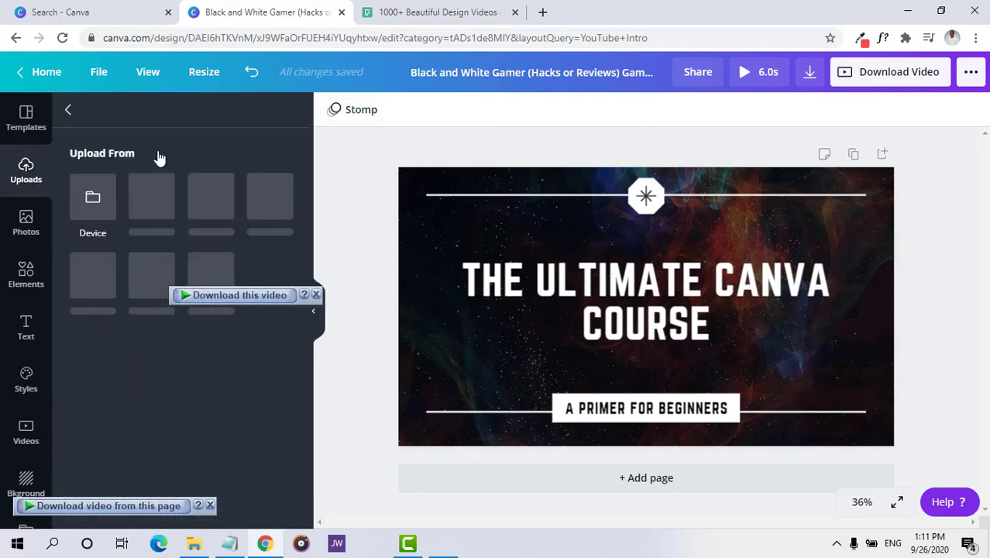
{"action": "left_click", "coordinate": [85, 208]}
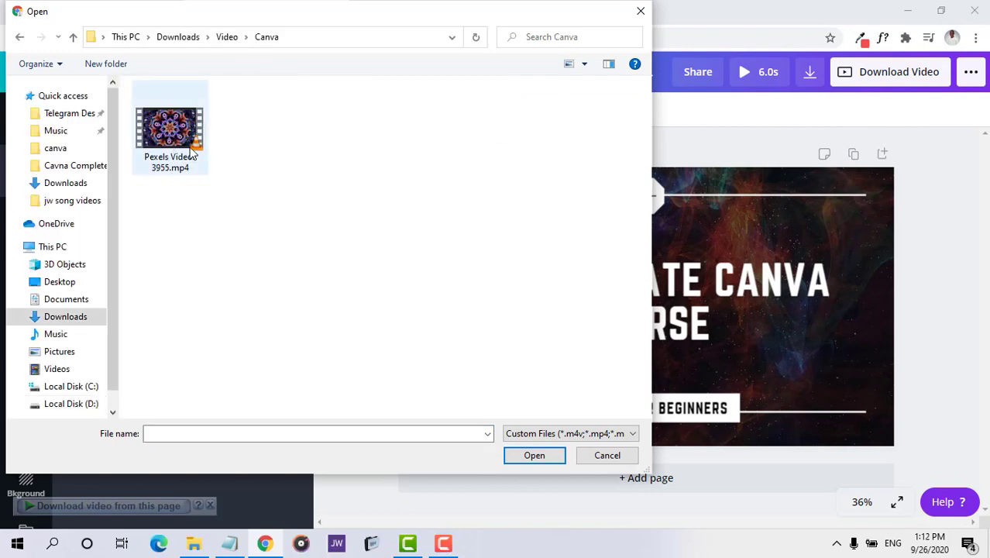
{"action": "left_click", "coordinate": [185, 149]}
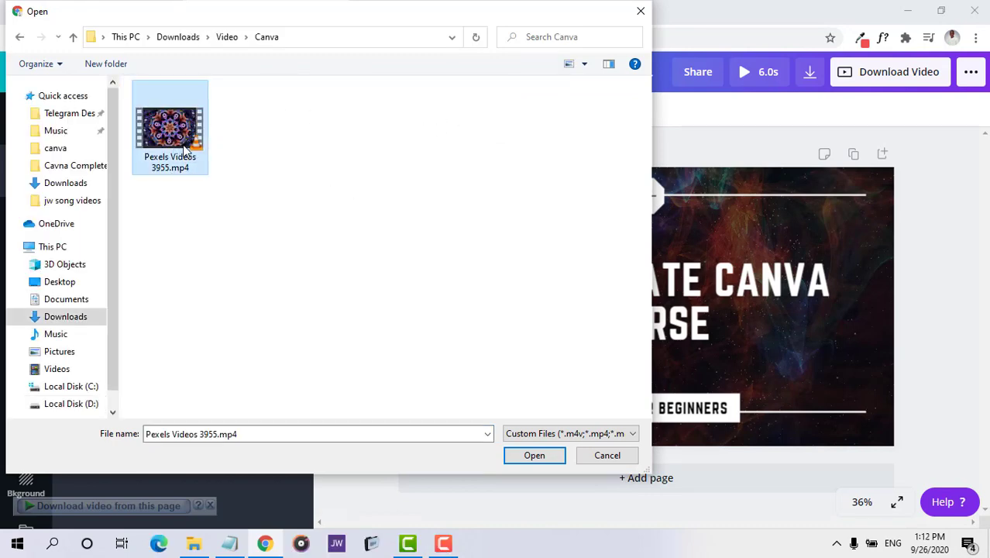
{"action": "left_click", "coordinate": [534, 456]}
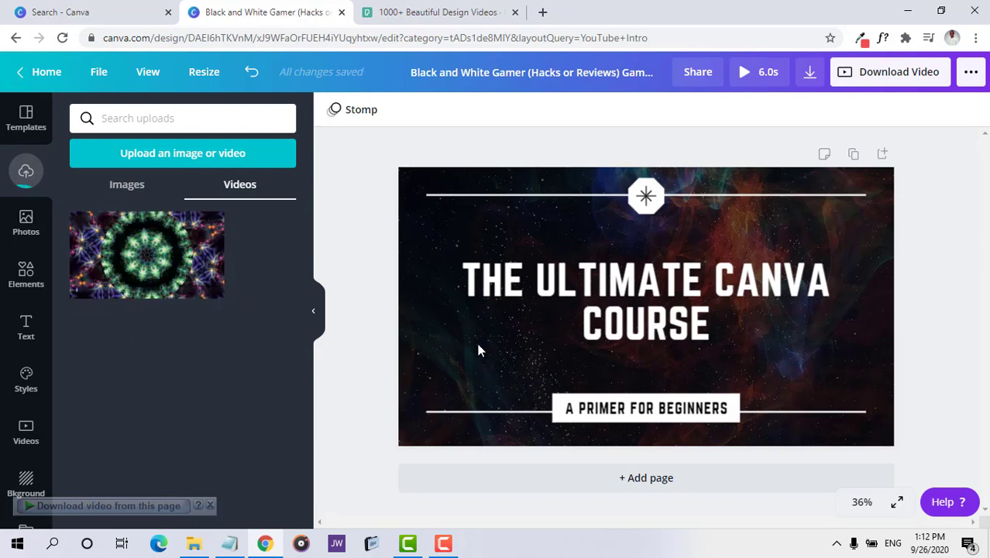
- Add the uploaded kaleidoscope video to the intro page, enlarge it to fill the page and send it behind the text and graphics
{"action": "left_click", "coordinate": [425, 354]}
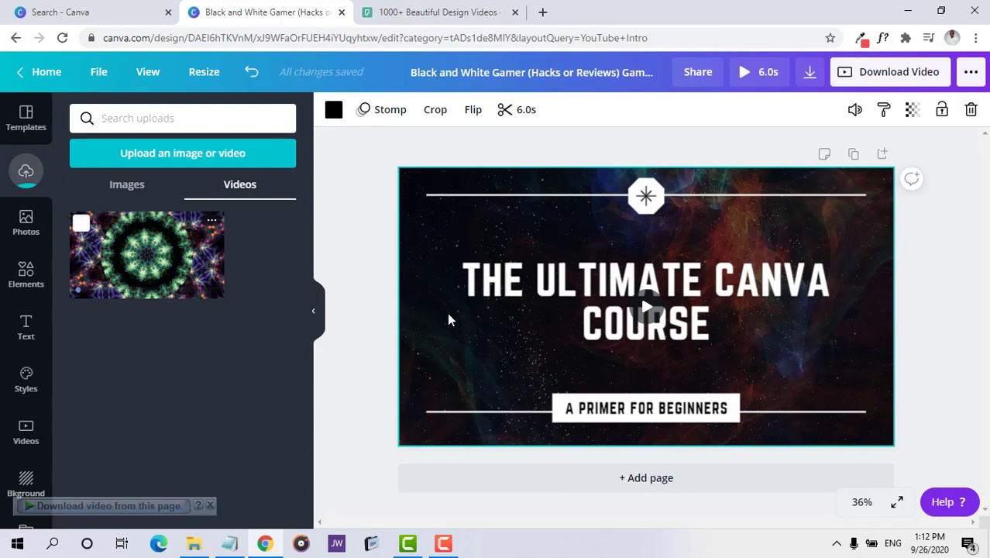
{"action": "left_click_drag", "start_coordinate": [448, 312], "coordinate": [478, 213]}
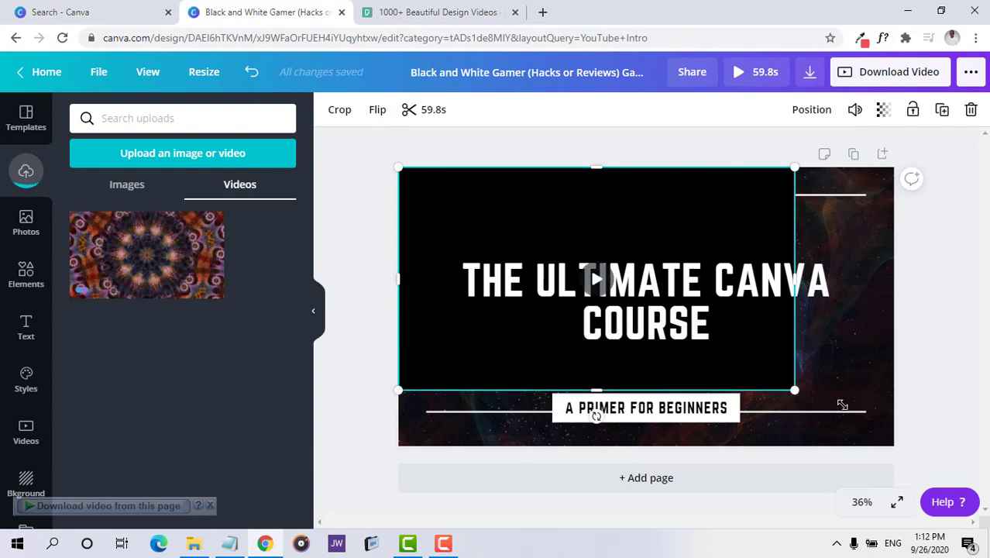
{"action": "left_click_drag", "start_coordinate": [842, 405], "coordinate": [882, 401]}
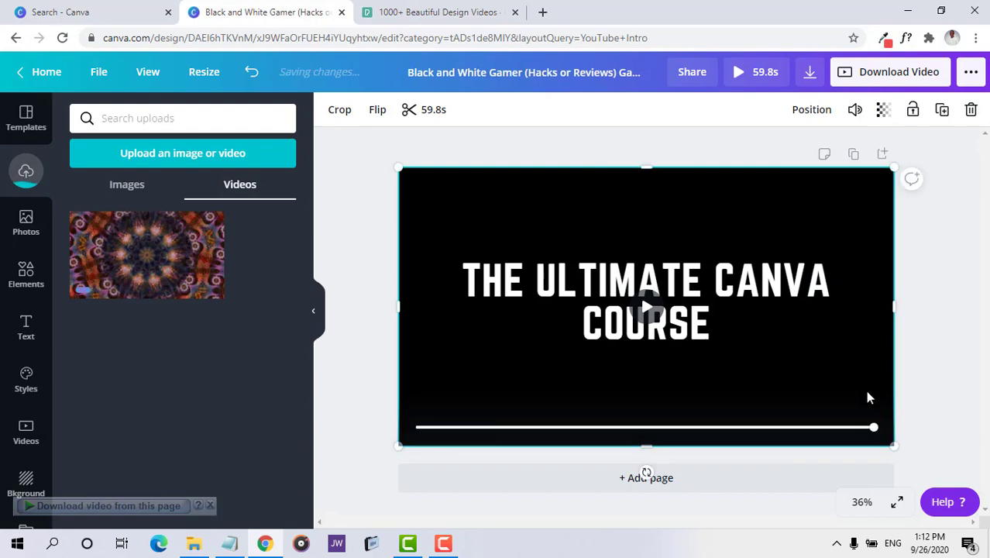
{"action": "right_click", "coordinate": [862, 386]}
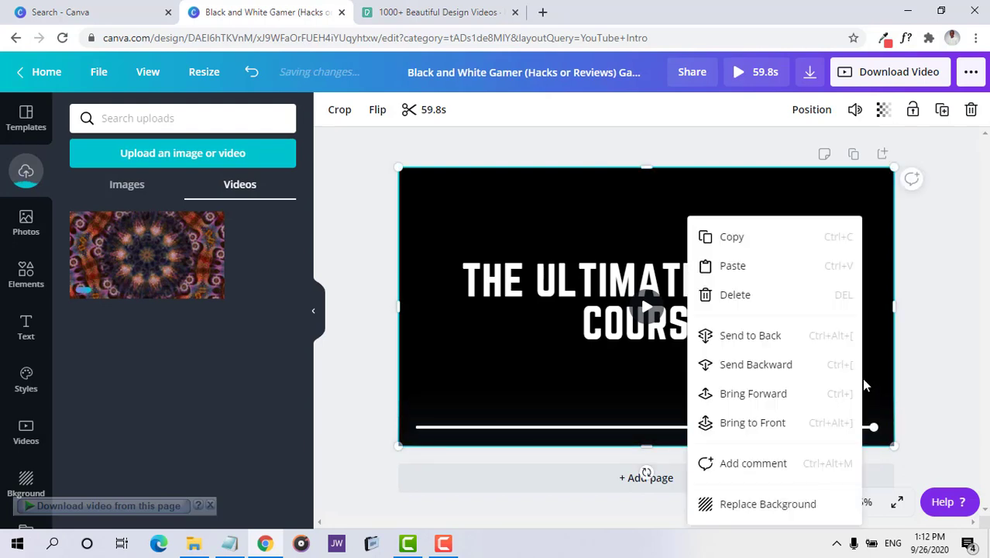
{"action": "left_click", "coordinate": [761, 347]}
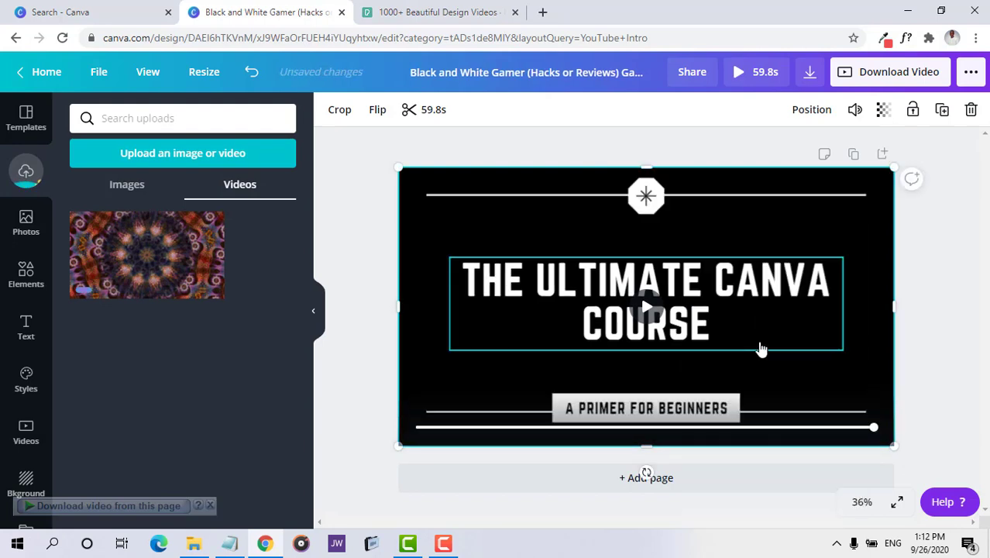
- Play the kaleidoscope video on the intro page and check how it looks behind the title
{"action": "left_click", "coordinate": [648, 307]}
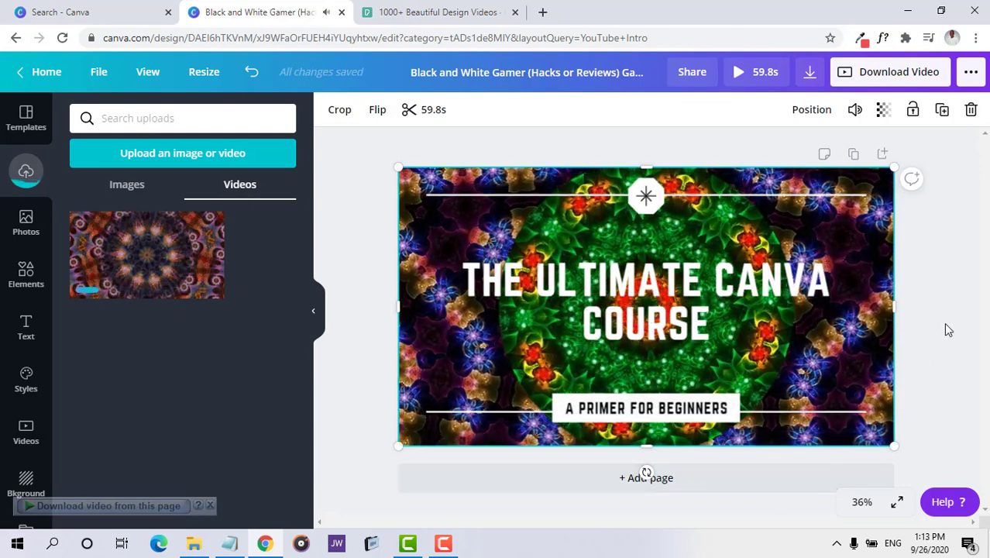
{"action": "mouse_move", "coordinate": [727, 338]}
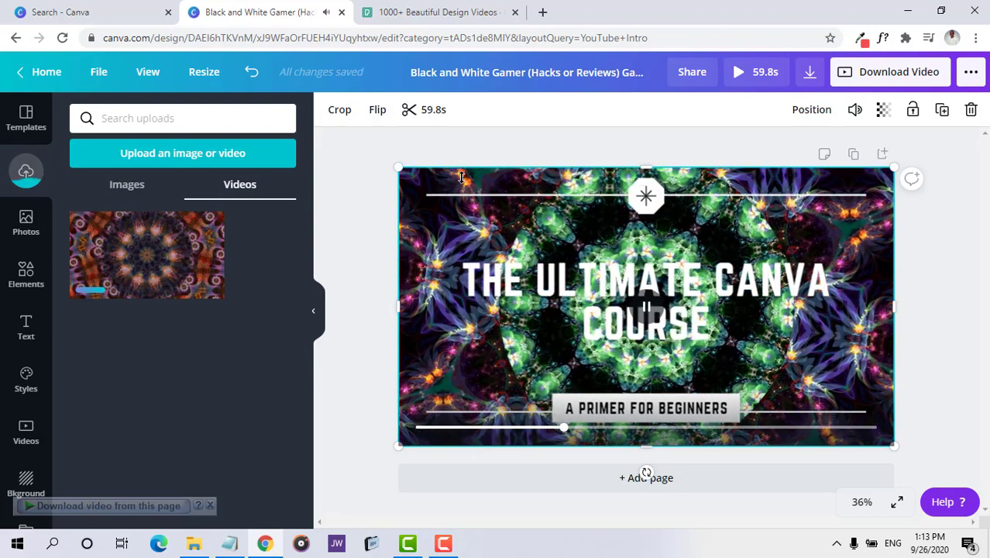
{"action": "left_click", "coordinate": [643, 309]}
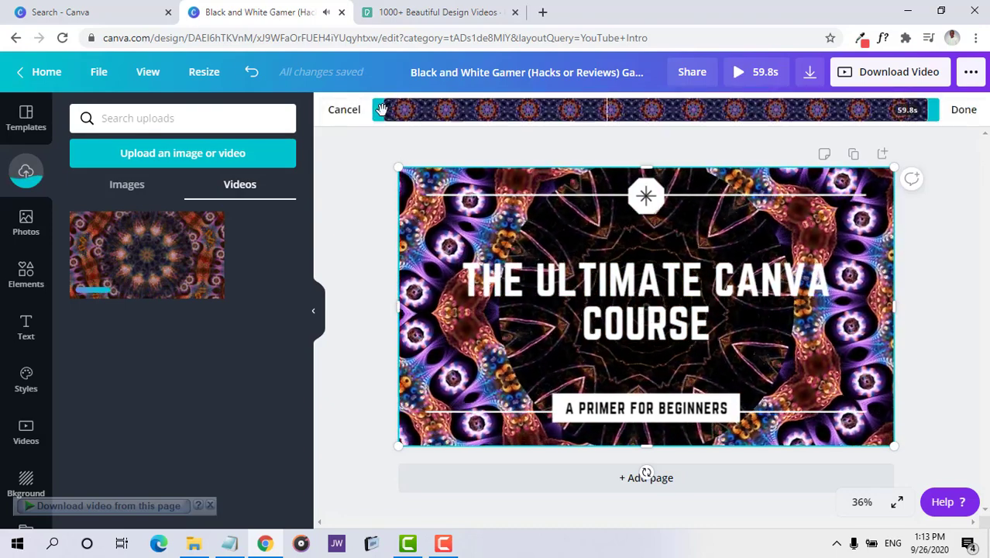
{"action": "left_click", "coordinate": [643, 311]}
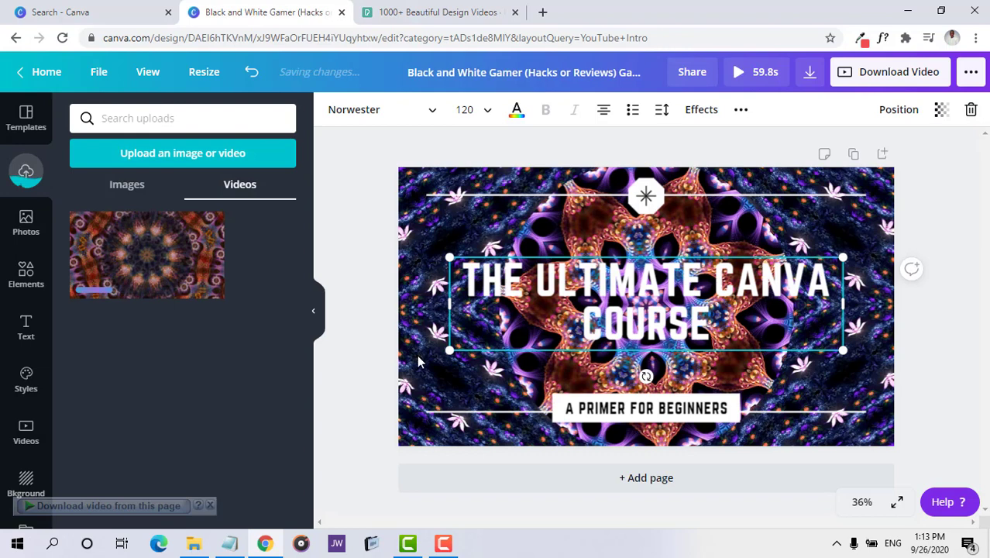
- Trim the start and end of the kaleidoscope background video down to a 28.9-second segment
{"action": "left_click", "coordinate": [417, 354]}
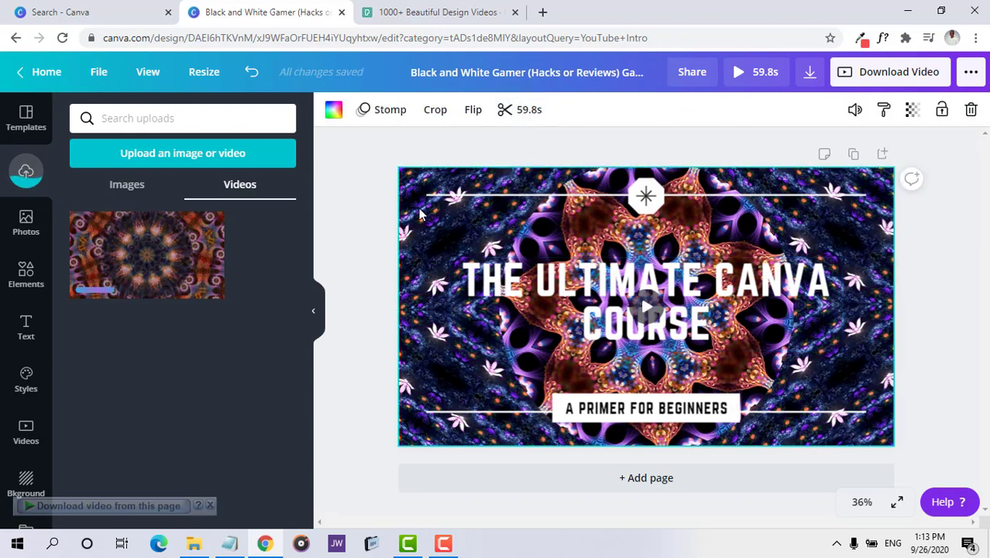
{"action": "left_click", "coordinate": [519, 112]}
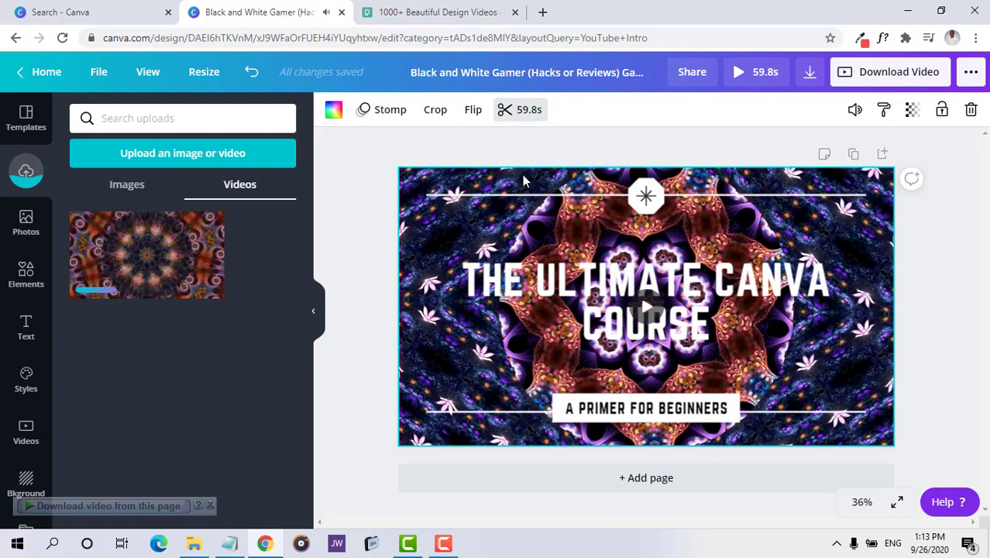
{"action": "left_click", "coordinate": [519, 109]}
{"action": "left_click_drag", "start_coordinate": [378, 109], "coordinate": [424, 126]}
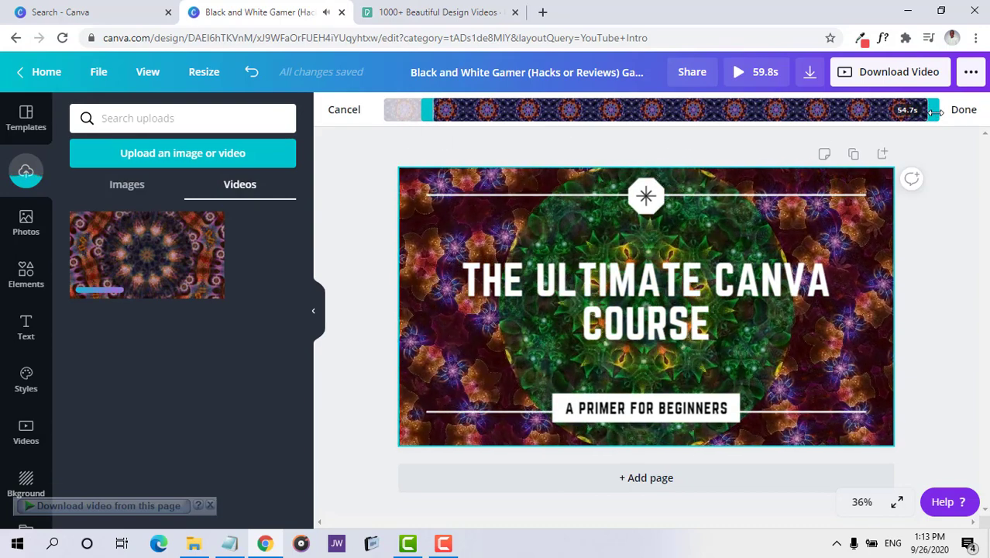
{"action": "left_click_drag", "start_coordinate": [929, 112], "coordinate": [775, 135]}
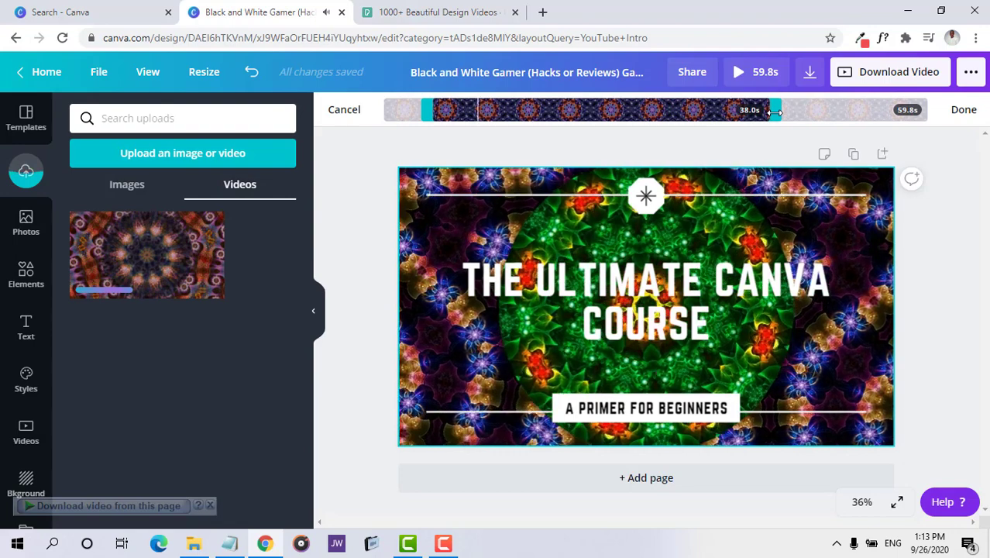
{"action": "left_click_drag", "start_coordinate": [775, 112], "coordinate": [689, 115]}
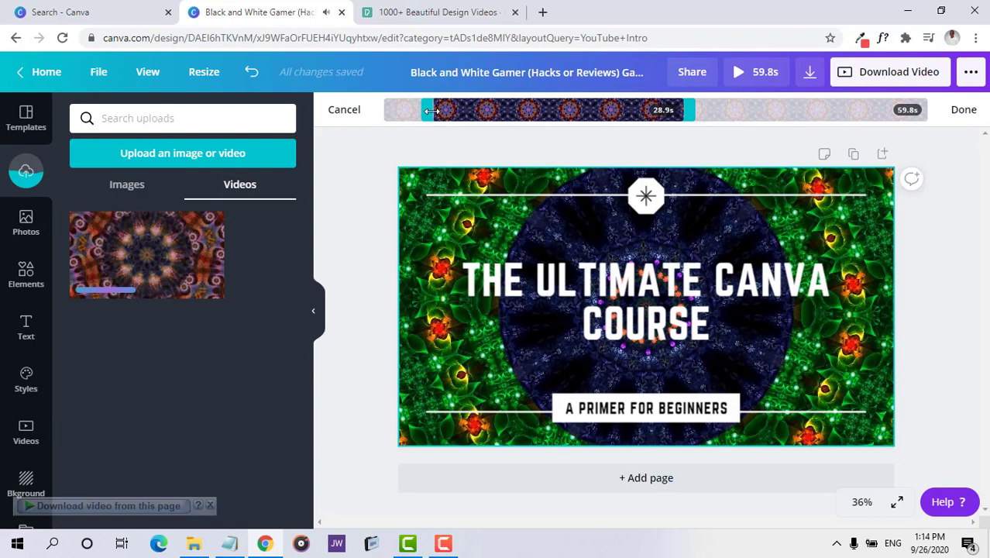
- Shorten the background video's segment to 7.9 seconds, shift it towards the beginning of the clip and apply the trim
{"action": "left_click_drag", "start_coordinate": [430, 111], "coordinate": [486, 114]}
{"action": "left_click_drag", "start_coordinate": [565, 117], "coordinate": [628, 125]}
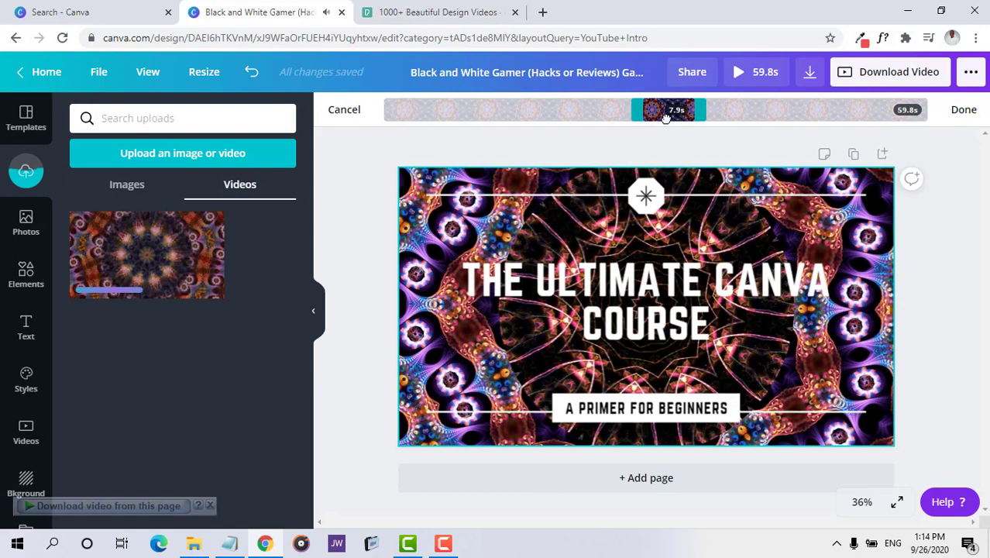
{"action": "left_click_drag", "start_coordinate": [666, 116], "coordinate": [479, 129]}
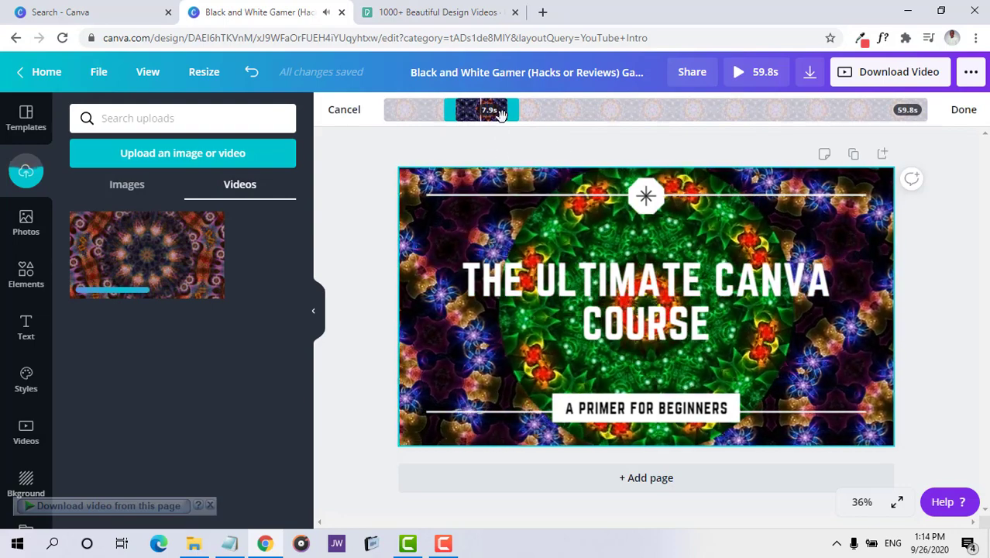
{"action": "left_click", "coordinate": [963, 109]}
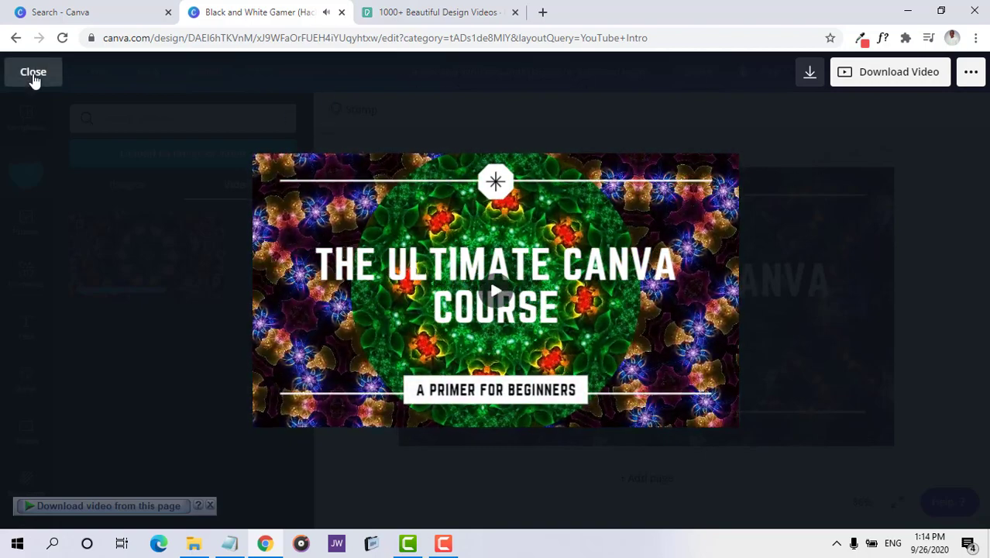
- Close the full preview and the intro design, and return to the YouTube Intro template search page
{"action": "left_click", "coordinate": [34, 77]}
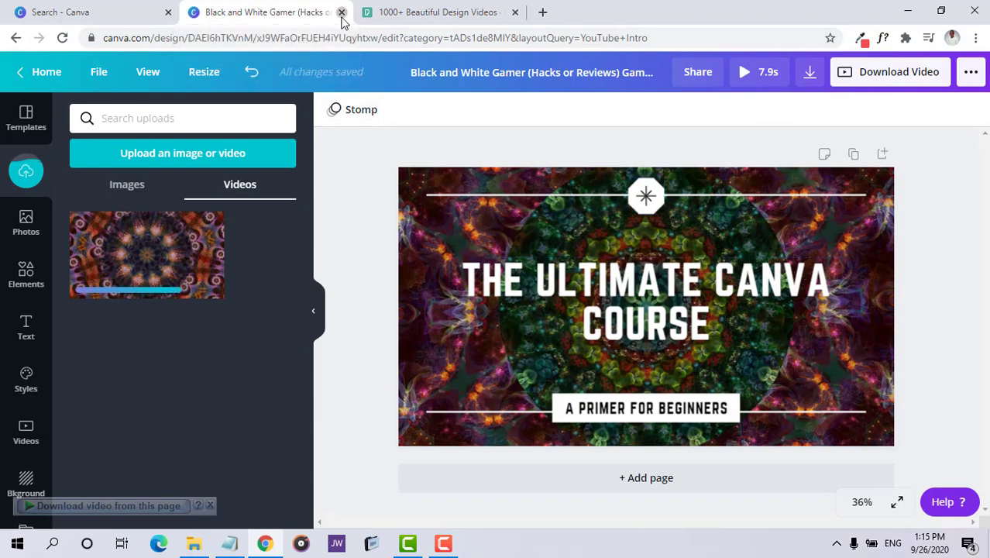
{"action": "left_click", "coordinate": [341, 13]}
{"action": "left_click", "coordinate": [559, 123]}
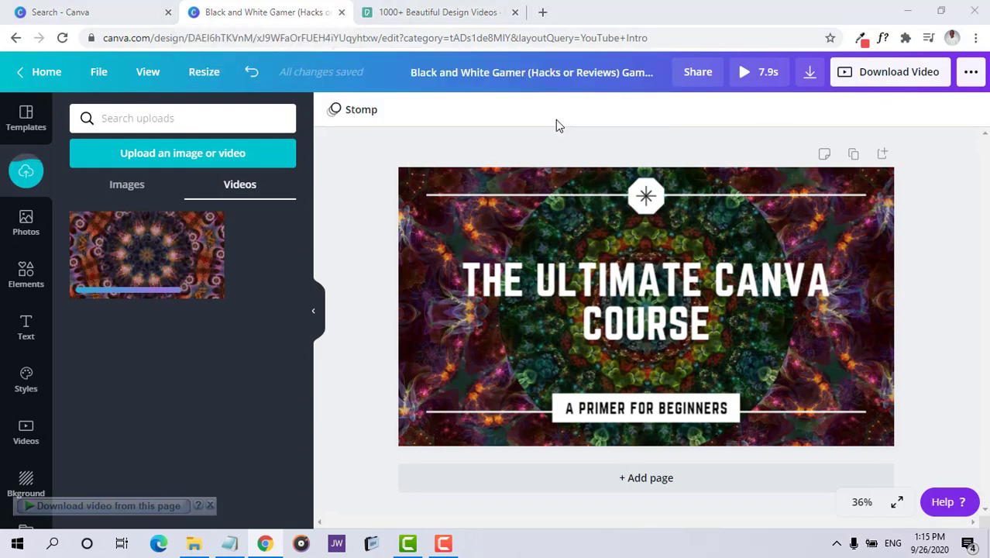
{"action": "left_click", "coordinate": [130, 7]}
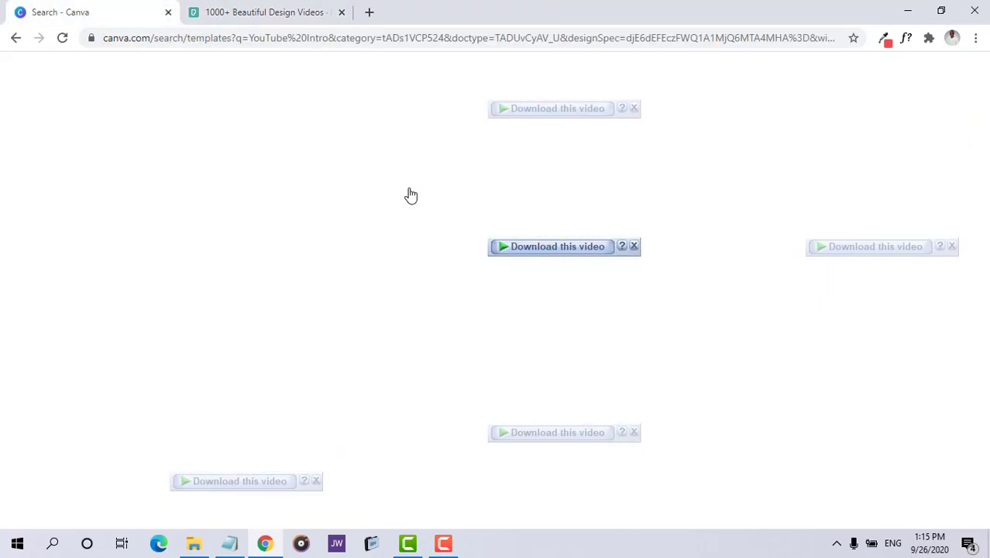
{"action": "scroll", "coordinate": [442, 194], "scroll_direction": "up", "scroll_amount": 4}
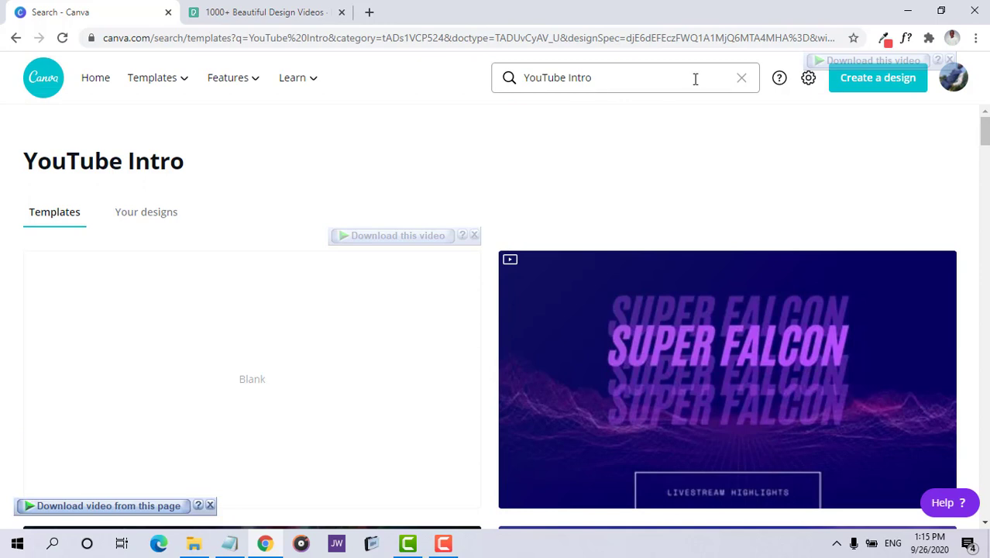
- Clear the YouTube Intro query and enter "design presentation" in the template search instead
{"action": "left_click", "coordinate": [743, 81]}
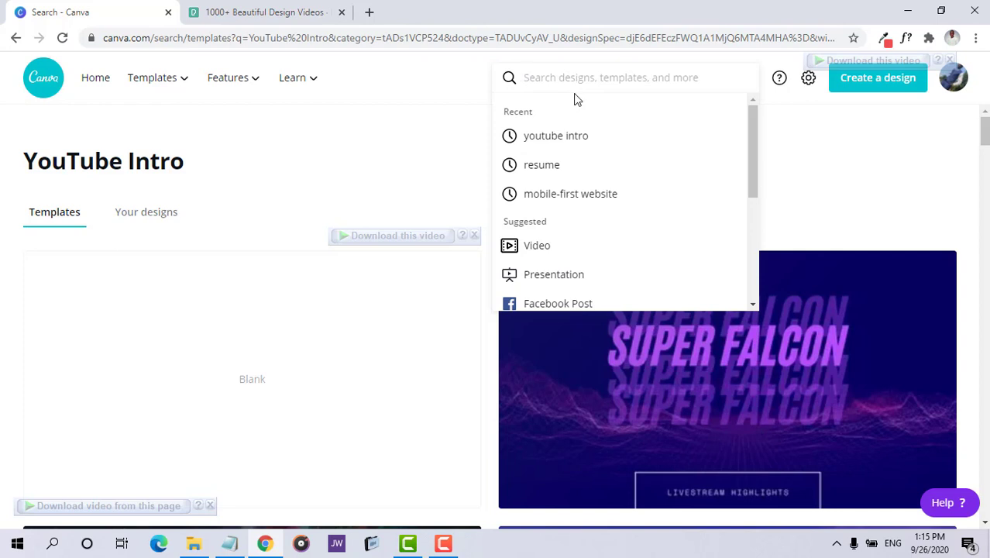
{"action": "type", "text": "le"}
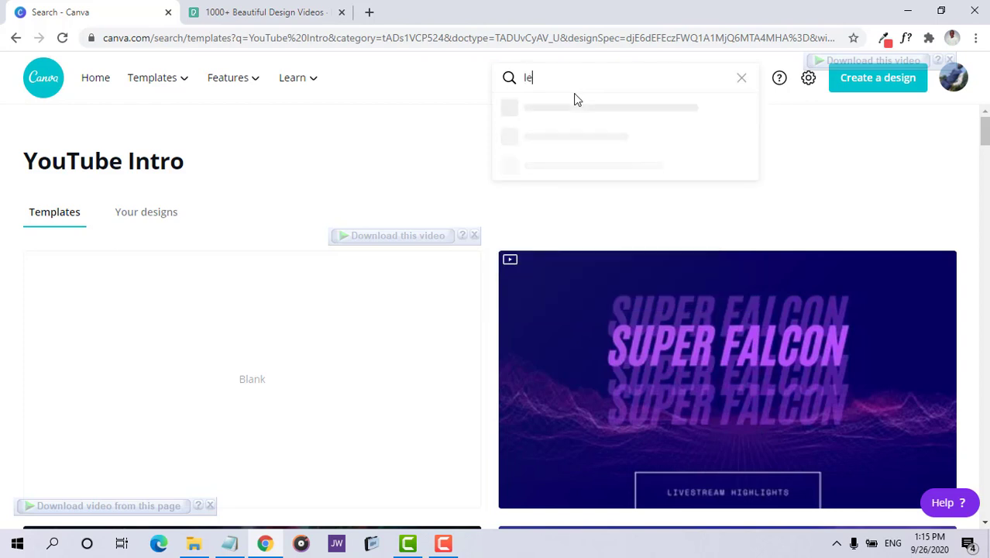
{"action": "key", "text": "BackSpace"}
{"action": "key", "text": "BackSpace"}
{"action": "type", "text": "de"}
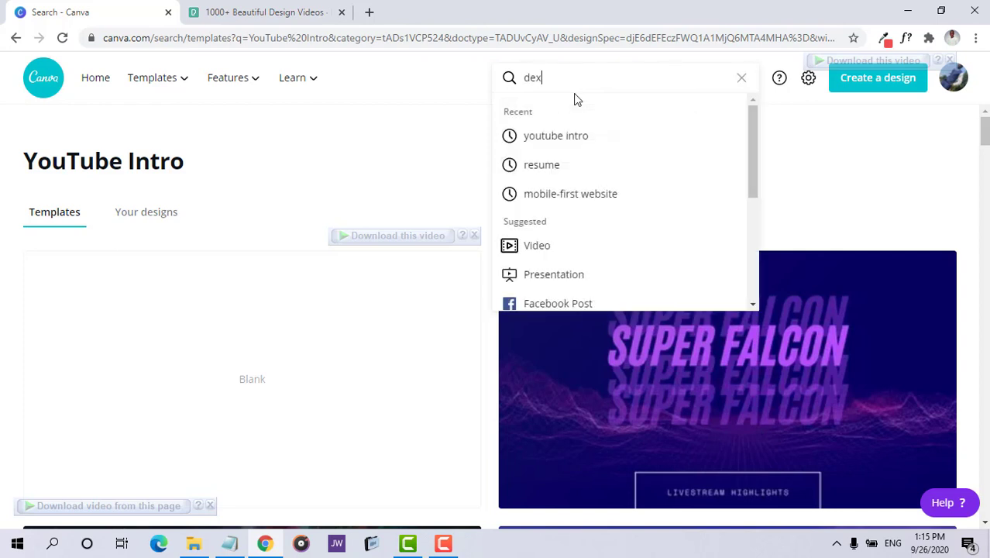
{"action": "type", "text": "siggn"}
{"action": "key", "text": "BackSpace"}
{"action": "key", "text": "BackSpace"}
{"action": "key", "text": "BackSpace"}
{"action": "type", "text": "n"}
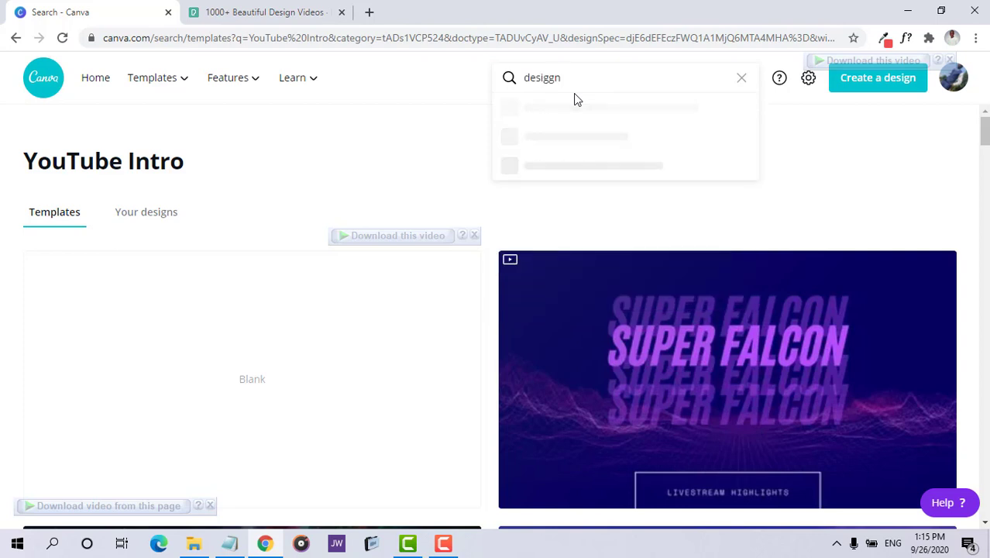
{"action": "key", "text": "BackSpace"}
{"action": "key", "text": "BackSpace"}
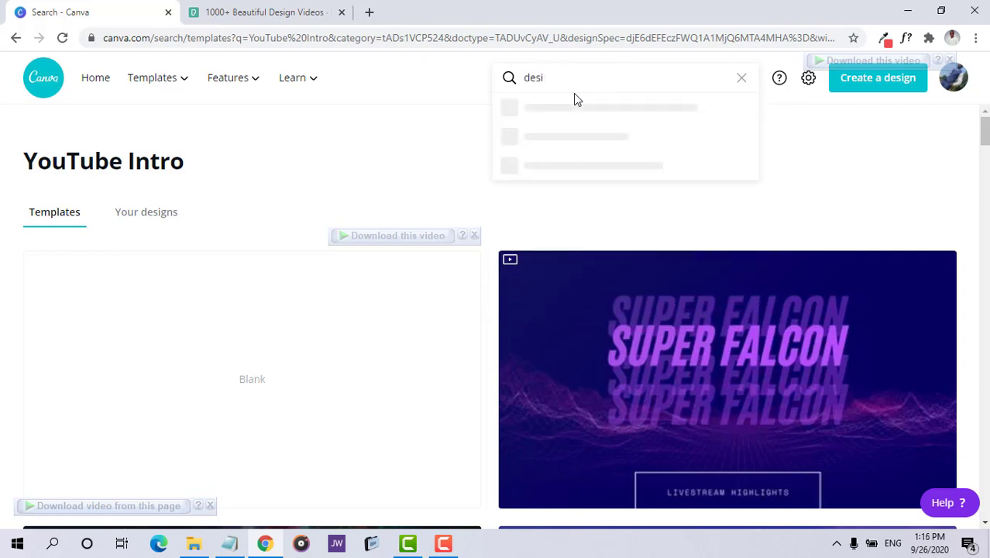
{"action": "type", "text": "gn "}
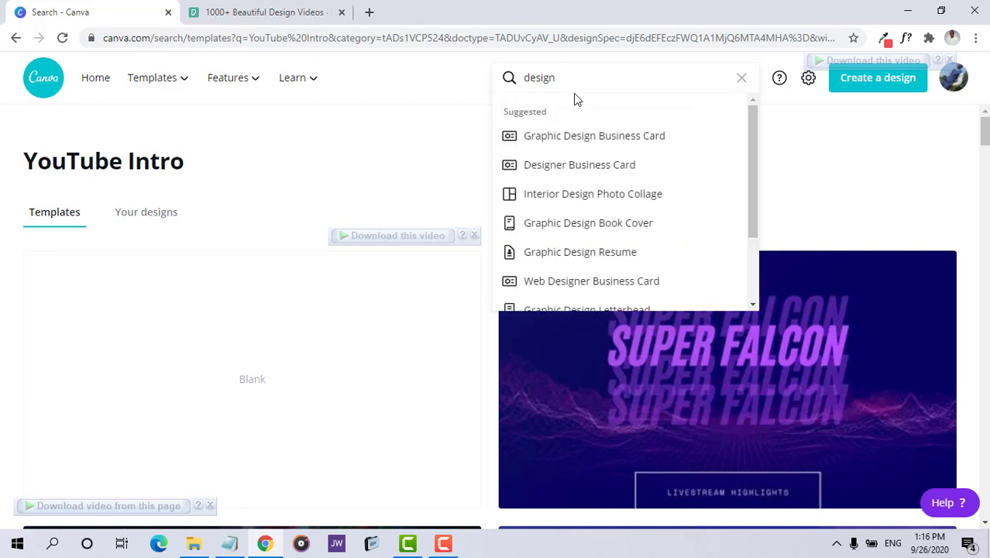
{"action": "type", "text": "presentat"}
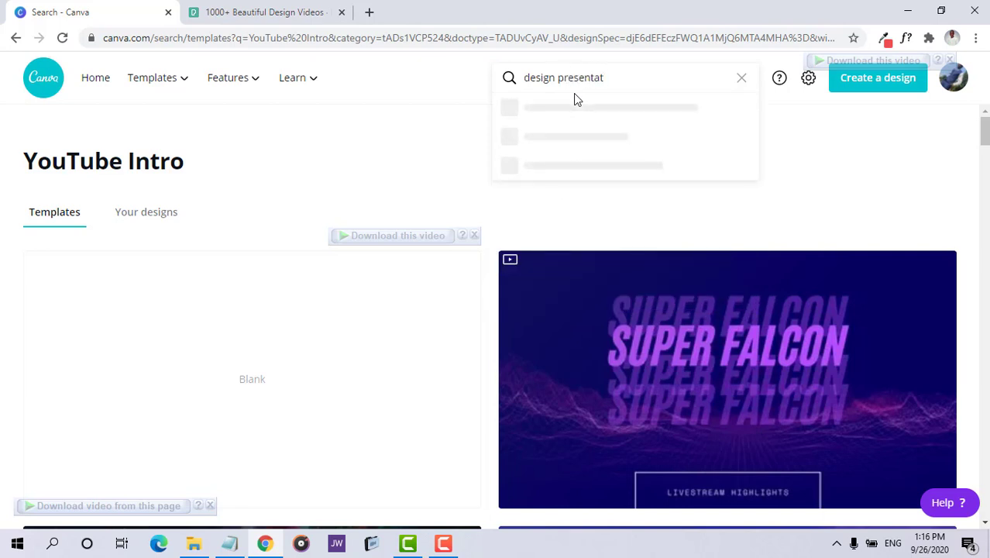
{"action": "type", "text": "ion"}
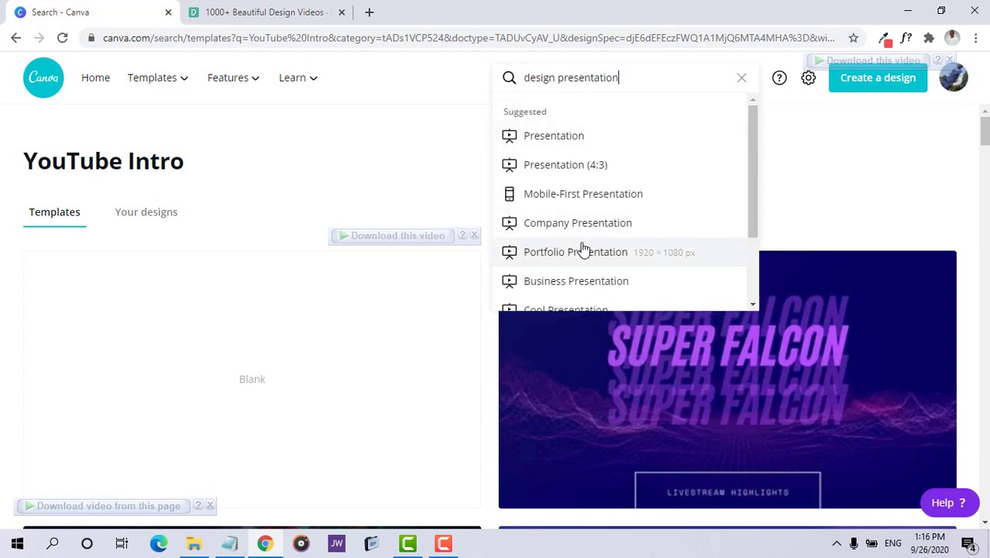
- Open the Mobile-First Presentation templates from the suggested presentation types and dismiss the suggestion list
{"action": "scroll", "coordinate": [586, 262], "scroll_direction": "down", "scroll_amount": 2}
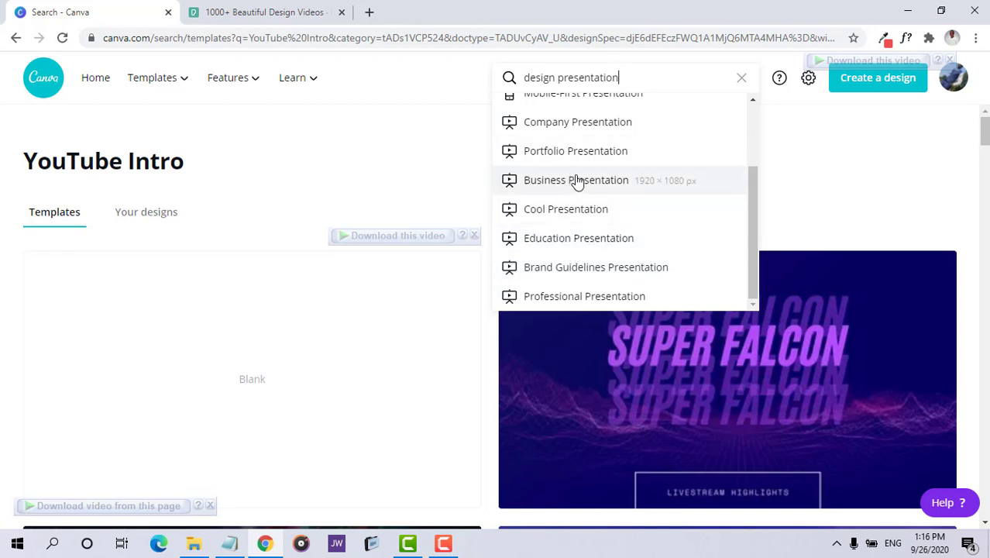
{"action": "scroll", "coordinate": [577, 157], "scroll_direction": "up", "scroll_amount": 3}
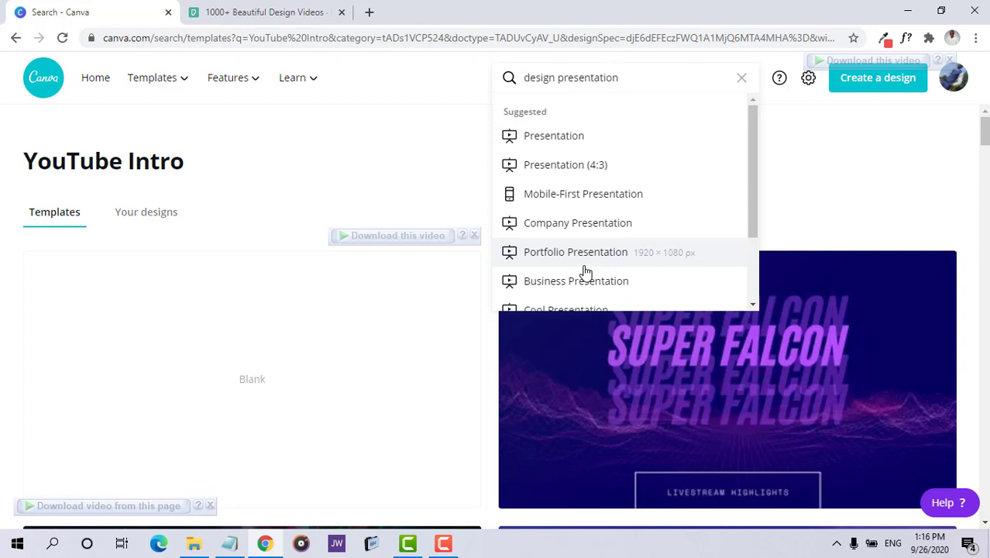
{"action": "left_click", "coordinate": [578, 195]}
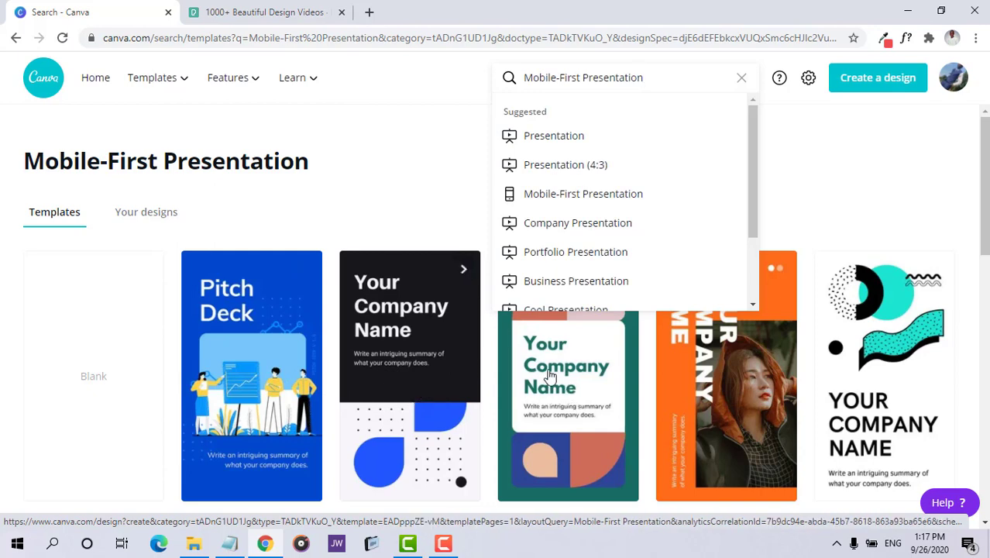
{"action": "left_click", "coordinate": [909, 185]}
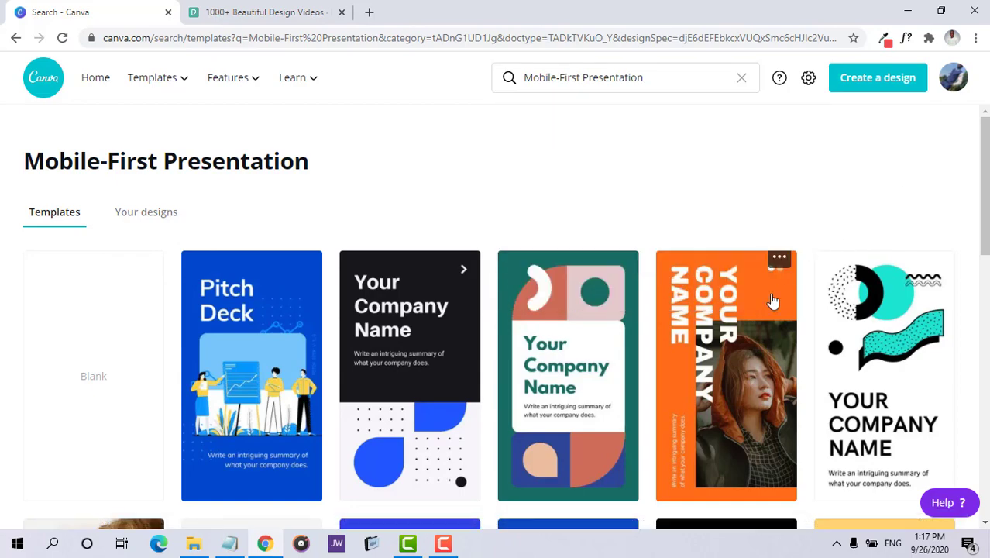
- Open the Blue and Yellow Circle Education Mobile-First Presentation template as a new design and select the circular group photo
{"action": "scroll", "coordinate": [744, 342], "scroll_direction": "down", "scroll_amount": 7}
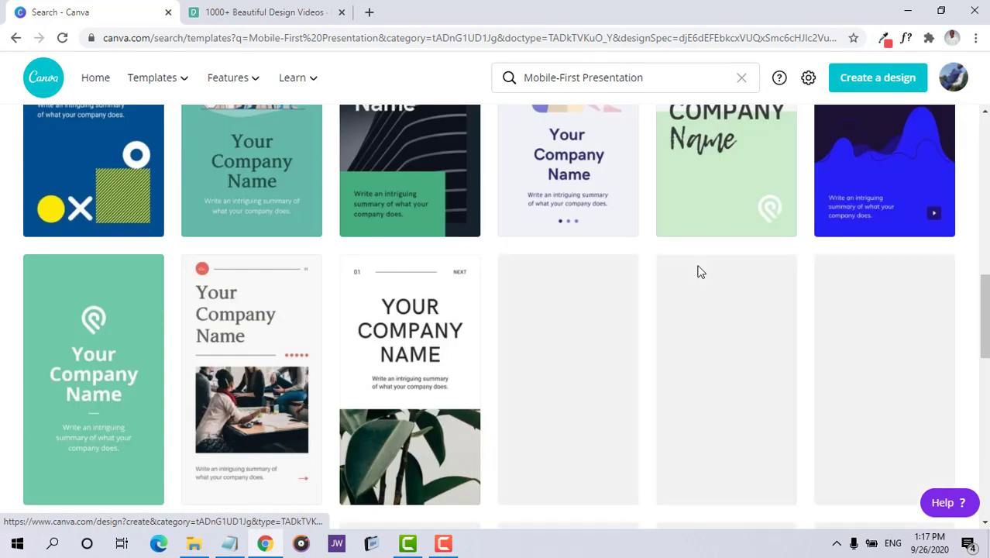
{"action": "scroll", "coordinate": [690, 287], "scroll_direction": "up", "scroll_amount": 7}
{"action": "scroll", "coordinate": [662, 310], "scroll_direction": "down", "scroll_amount": 5}
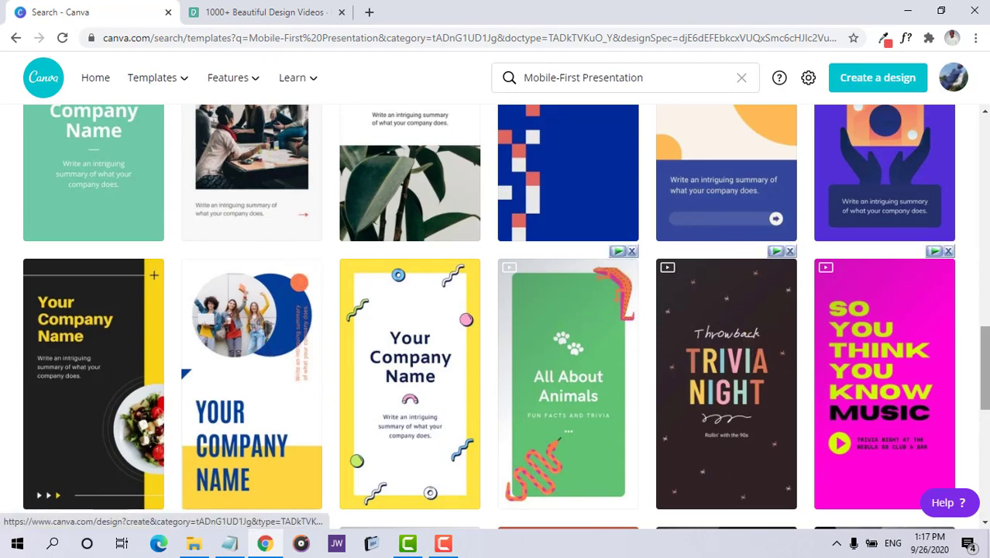
{"action": "mouse_move", "coordinate": [985, 374]}
{"action": "left_mouse_down"}
{"action": "mouse_move", "coordinate": [987, 210]}
{"action": "mouse_move", "coordinate": [977, 387]}
{"action": "left_mouse_up"}
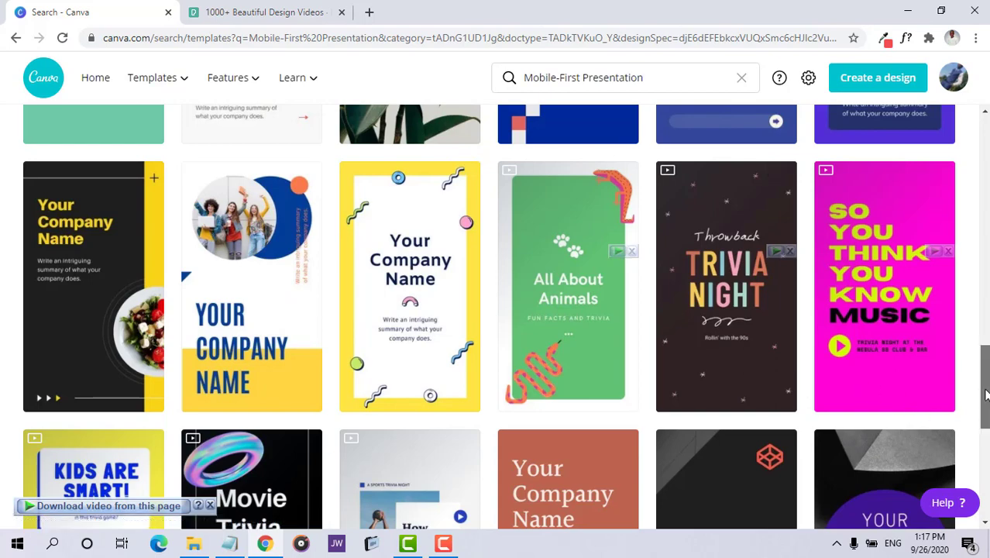
{"action": "scroll", "coordinate": [985, 395], "scroll_direction": "down", "scroll_amount": 2}
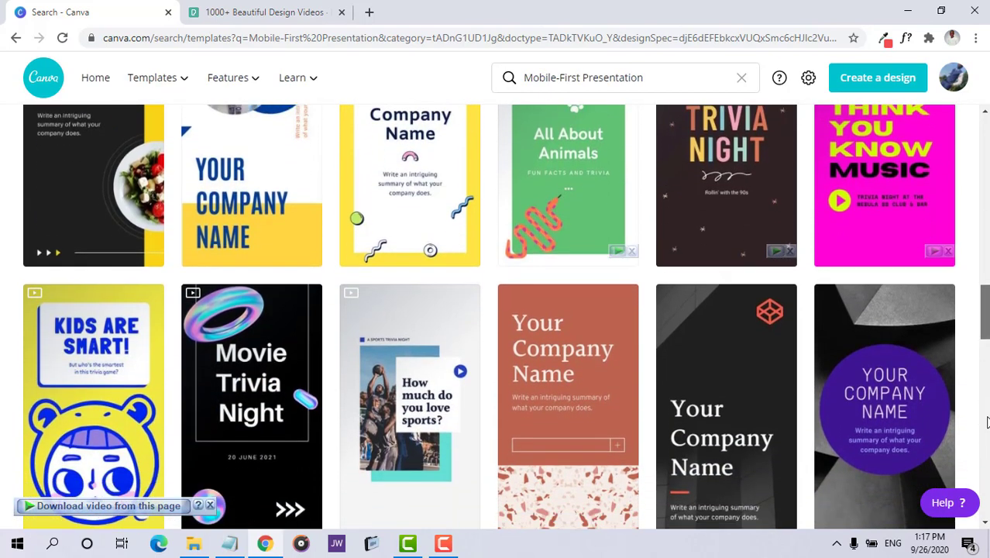
{"action": "scroll", "coordinate": [986, 430], "scroll_direction": "down", "scroll_amount": 2}
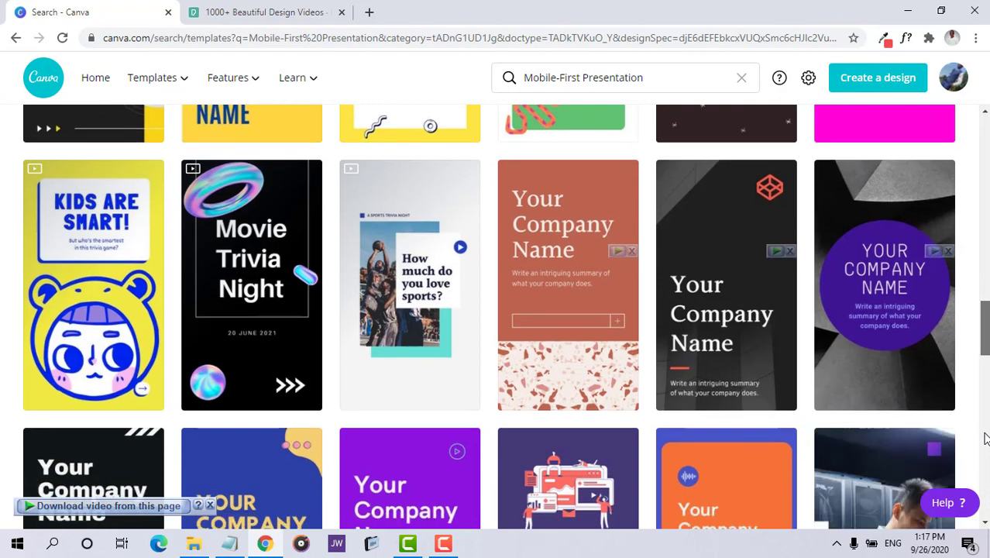
{"action": "scroll", "coordinate": [986, 440], "scroll_direction": "down", "scroll_amount": 3}
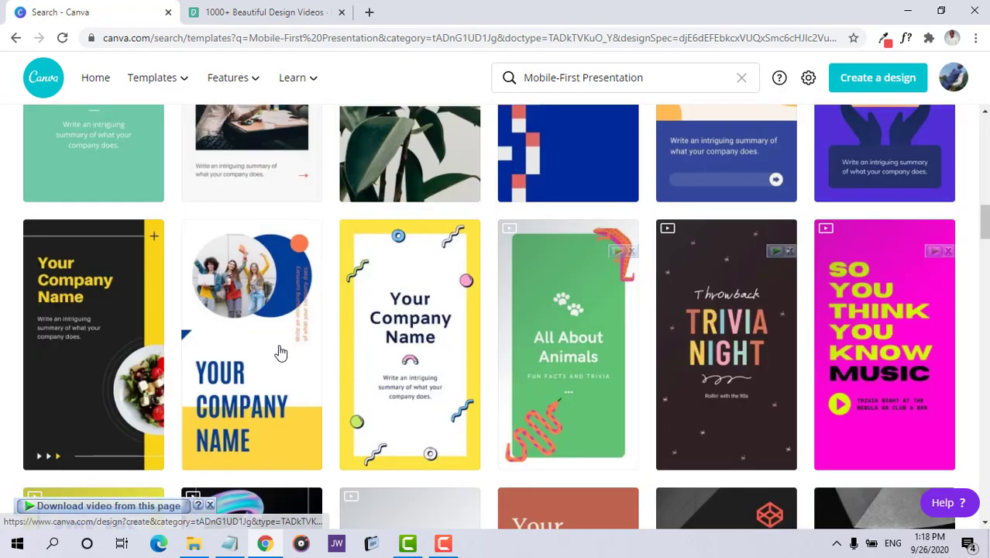
{"action": "left_click", "coordinate": [266, 349]}
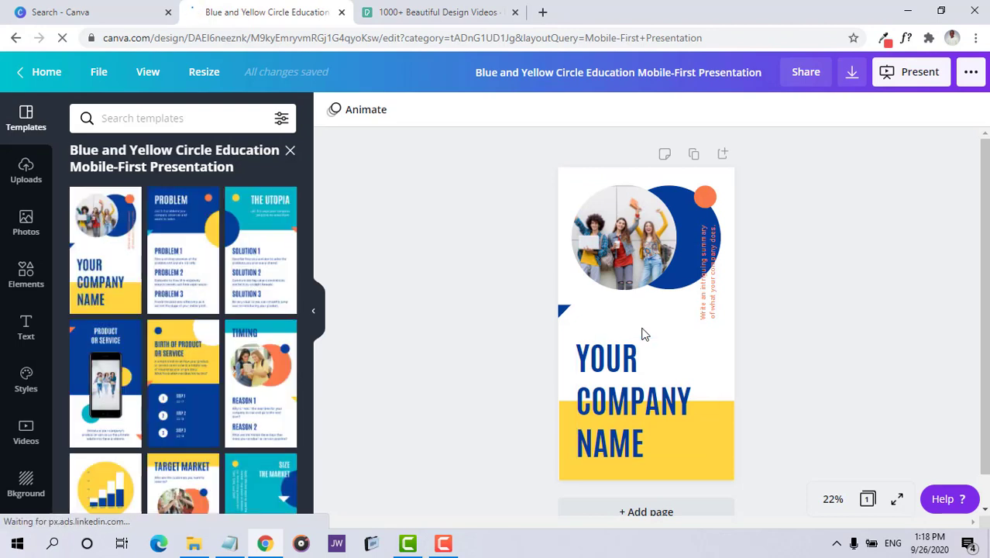
{"action": "left_click", "coordinate": [671, 258]}
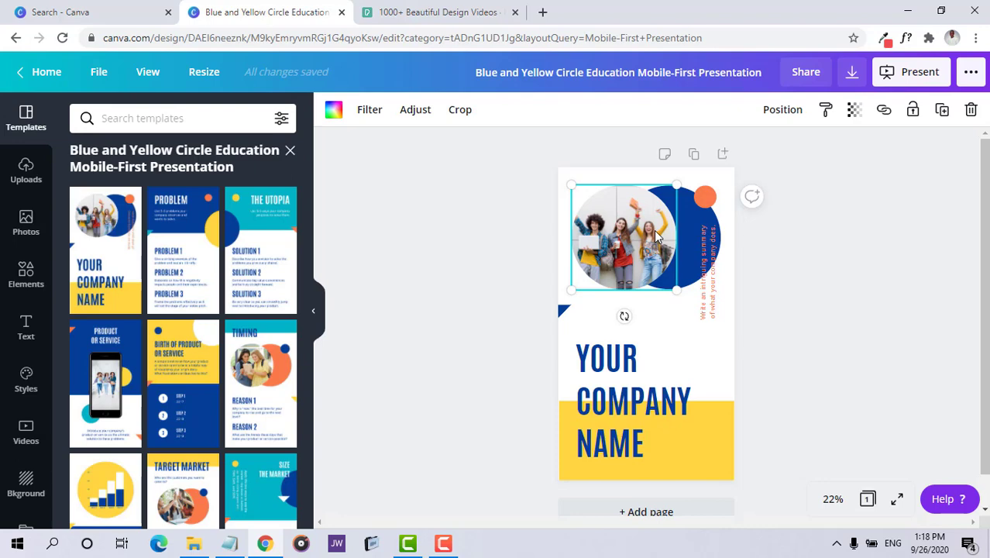
- Switch to the Pexels page in the browser and load freepik.com in its place
{"action": "left_click", "coordinate": [473, 11]}
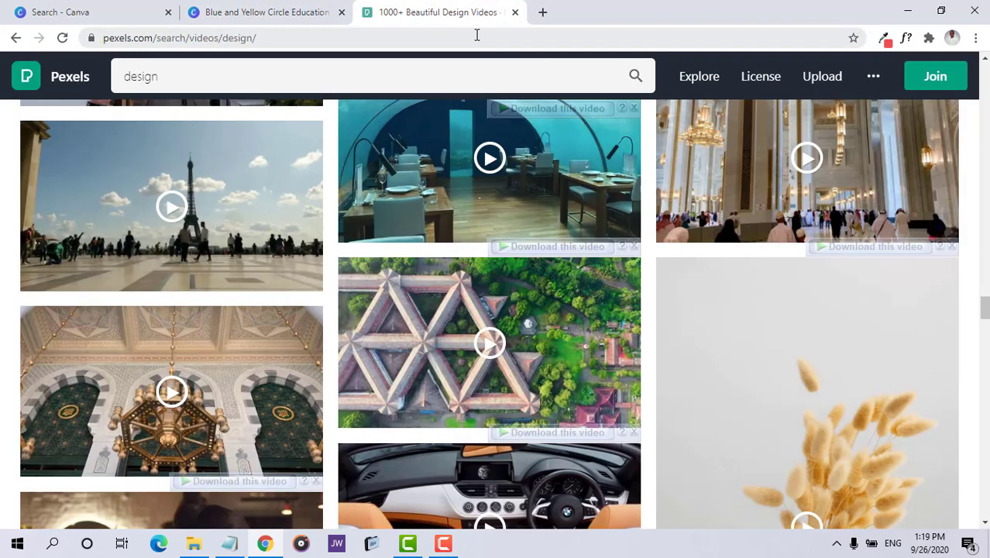
{"action": "left_click", "coordinate": [478, 38]}
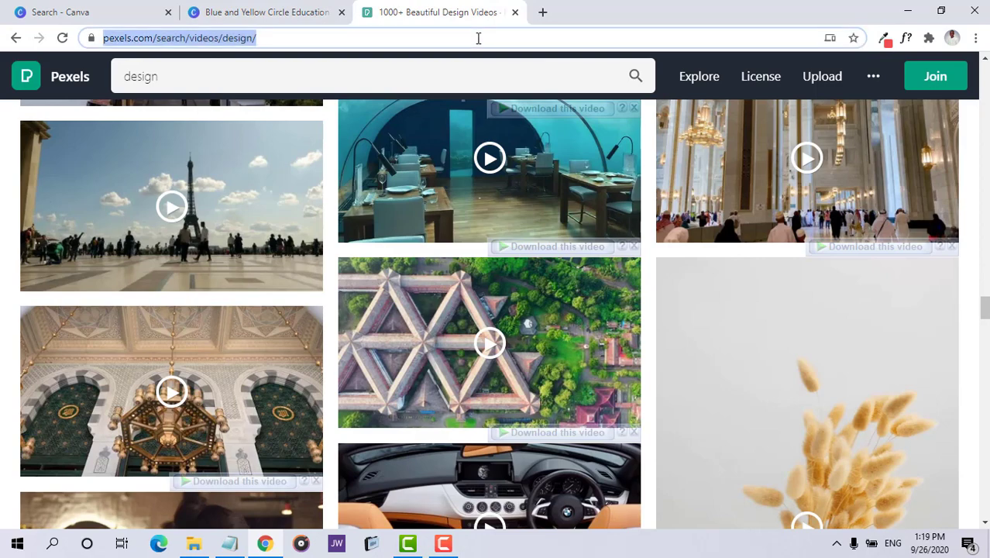
{"action": "type", "text": "freepik"}
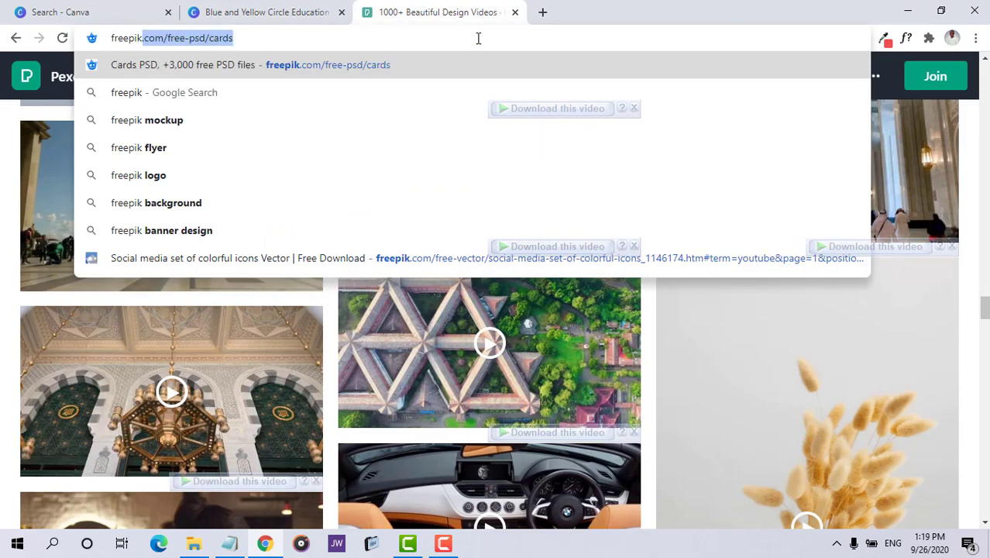
{"action": "key", "text": "ctrl+Return"}
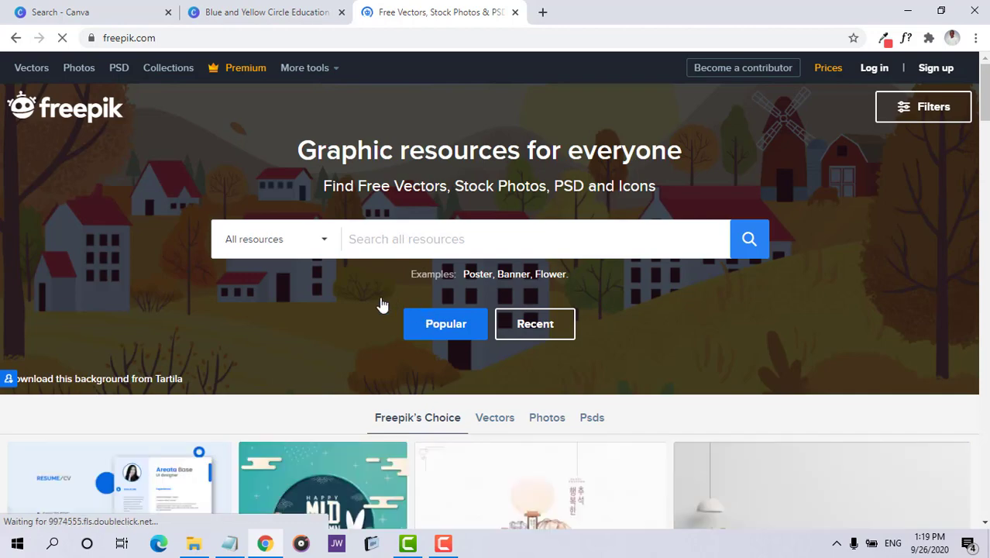
- Search all Freepik resources for "design"
{"action": "scroll", "coordinate": [381, 305], "scroll_direction": "down", "scroll_amount": 6}
{"action": "scroll", "coordinate": [395, 257], "scroll_direction": "up", "scroll_amount": 6}
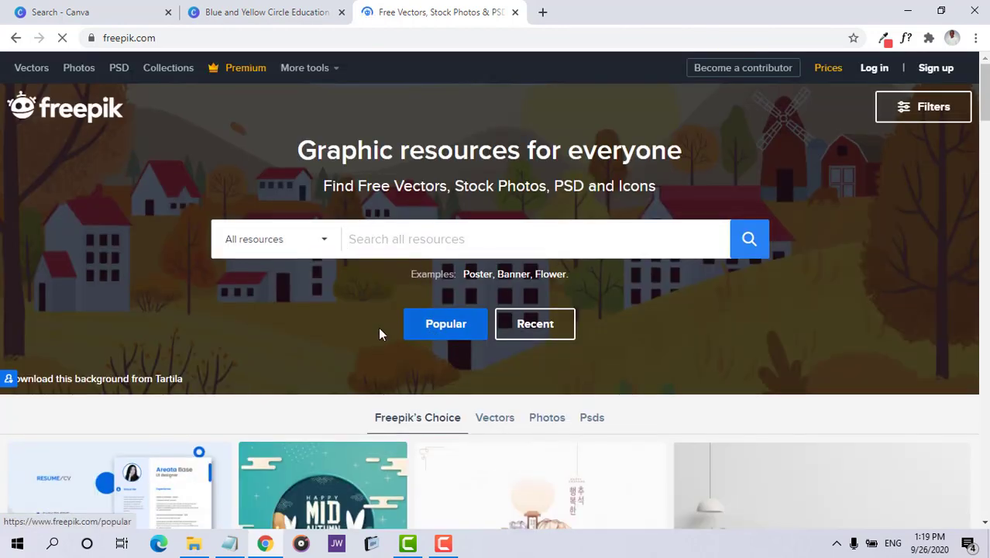
{"action": "scroll", "coordinate": [380, 331], "scroll_direction": "down", "scroll_amount": 6}
{"action": "scroll", "coordinate": [376, 285], "scroll_direction": "up", "scroll_amount": 6}
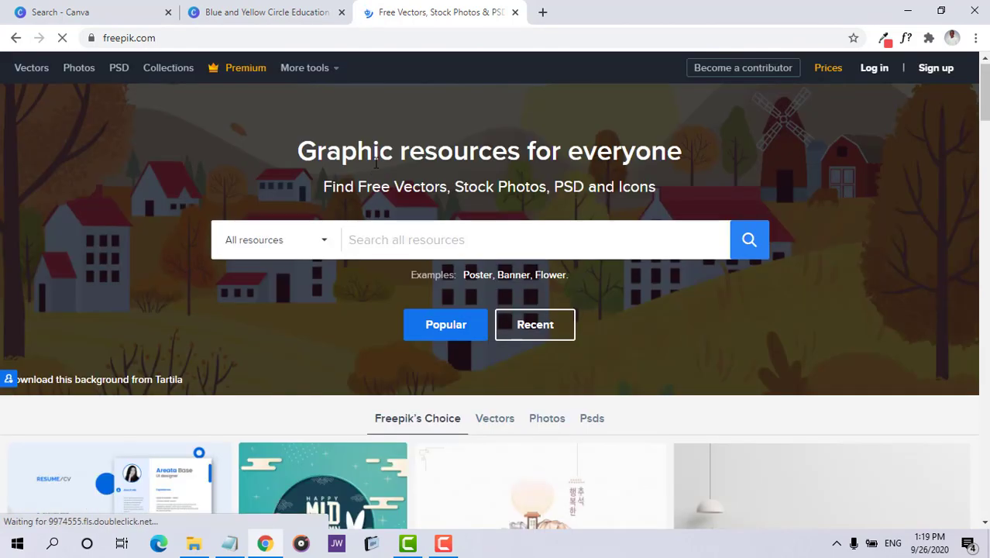
{"action": "type", "text": "dwes"}
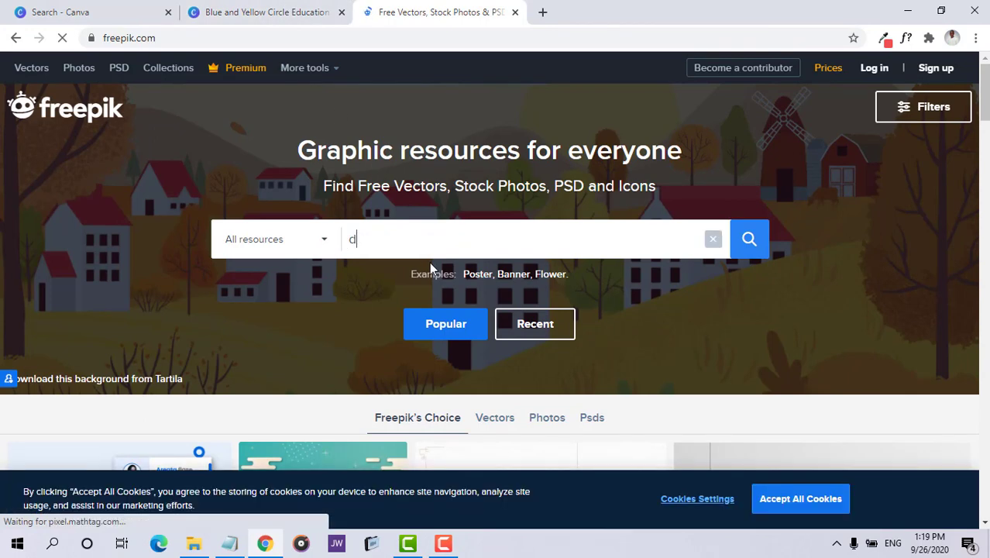
{"action": "key", "text": "BackSpace"}
{"action": "key", "text": "BackSpace"}
{"action": "key", "text": "BackSpace"}
{"action": "type", "text": "esign"}
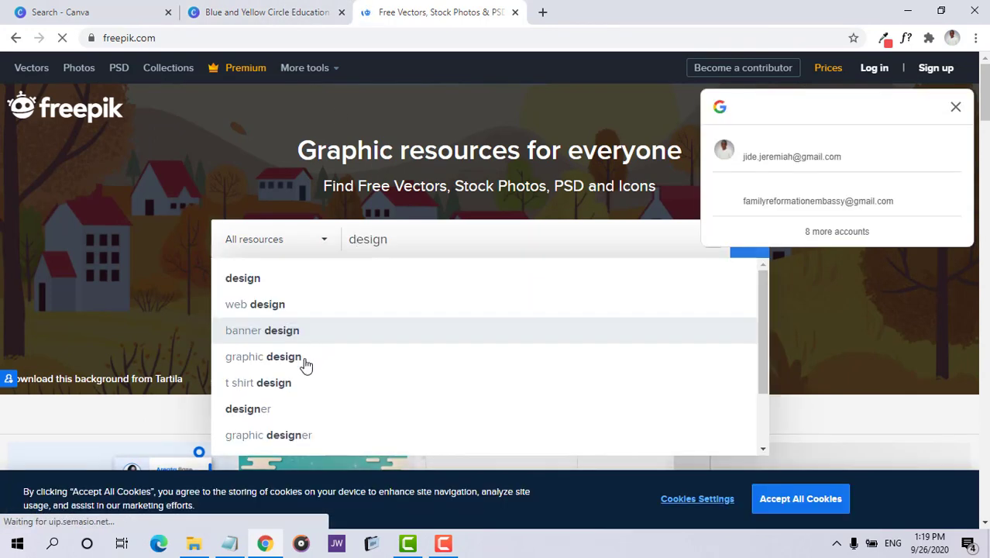
{"action": "key", "text": "Return"}
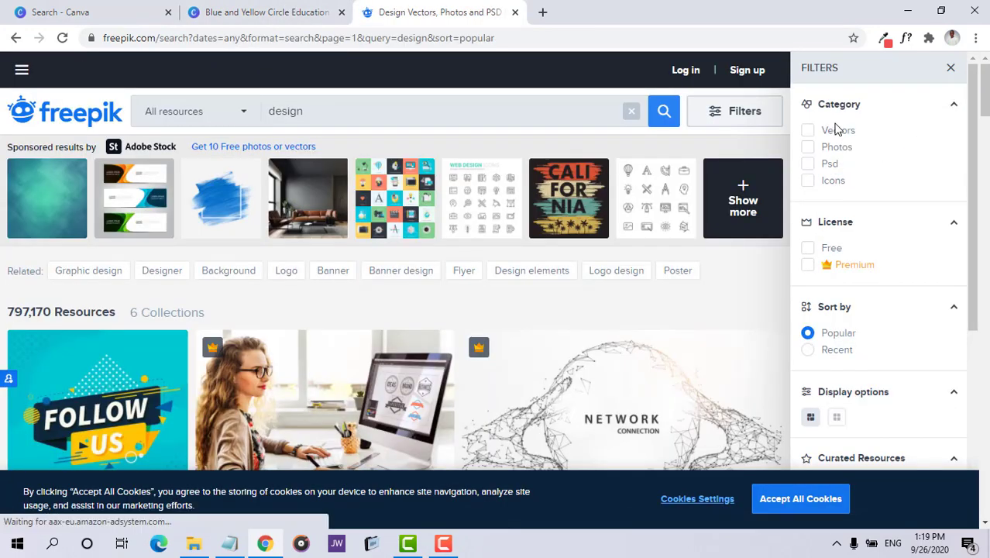
- Filter the Freepik results to the Photos category with a Free license and close the filter options
{"action": "left_click", "coordinate": [815, 149]}
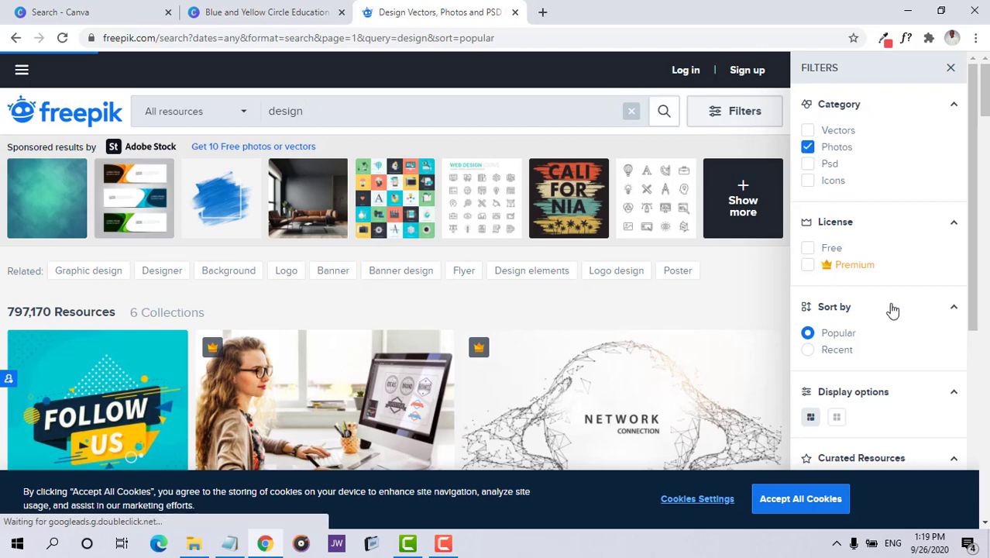
{"action": "left_click", "coordinate": [808, 249]}
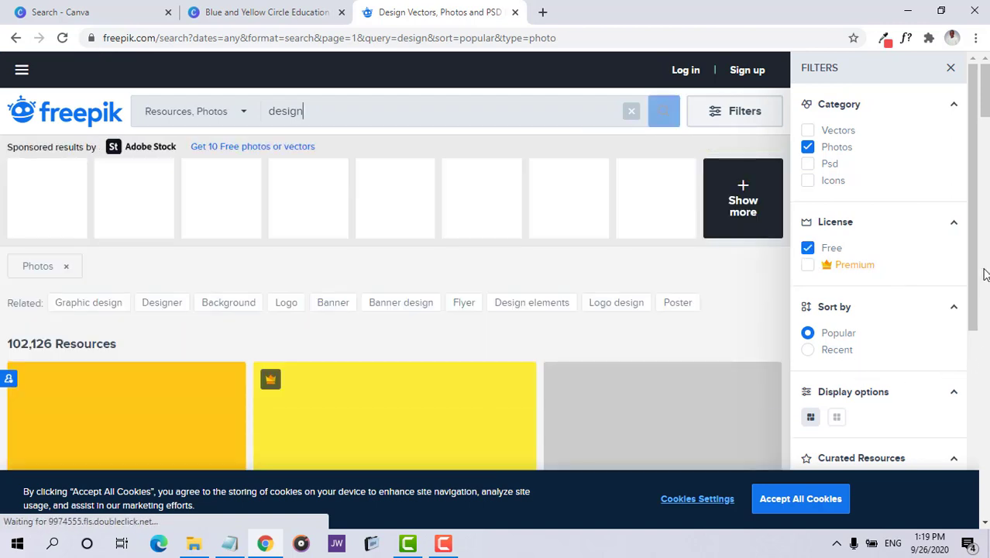
{"action": "left_click", "coordinate": [951, 68]}
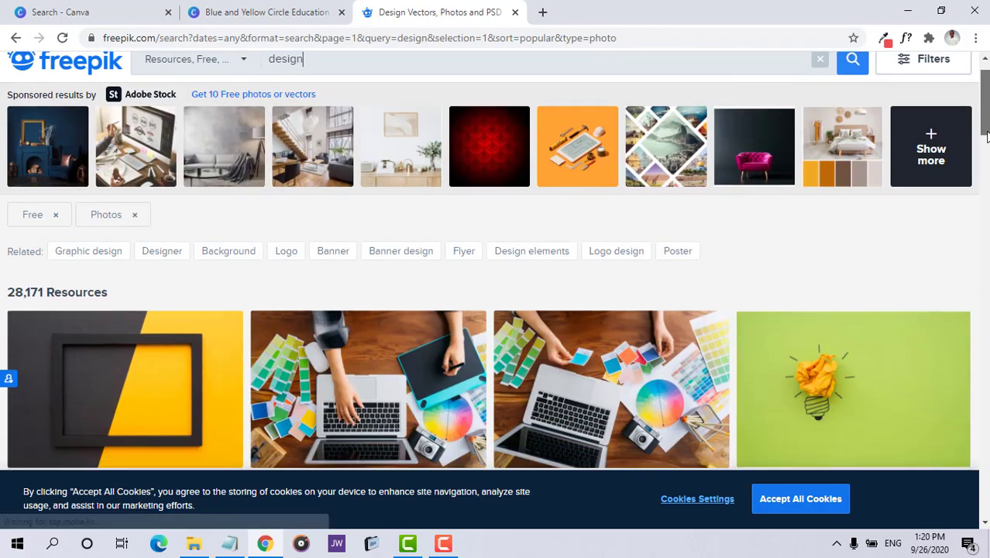
- Look through the free photo results for "design" for a picture that suits the presentation's cover circle
{"action": "scroll", "coordinate": [985, 159], "scroll_direction": "down", "scroll_amount": 4}
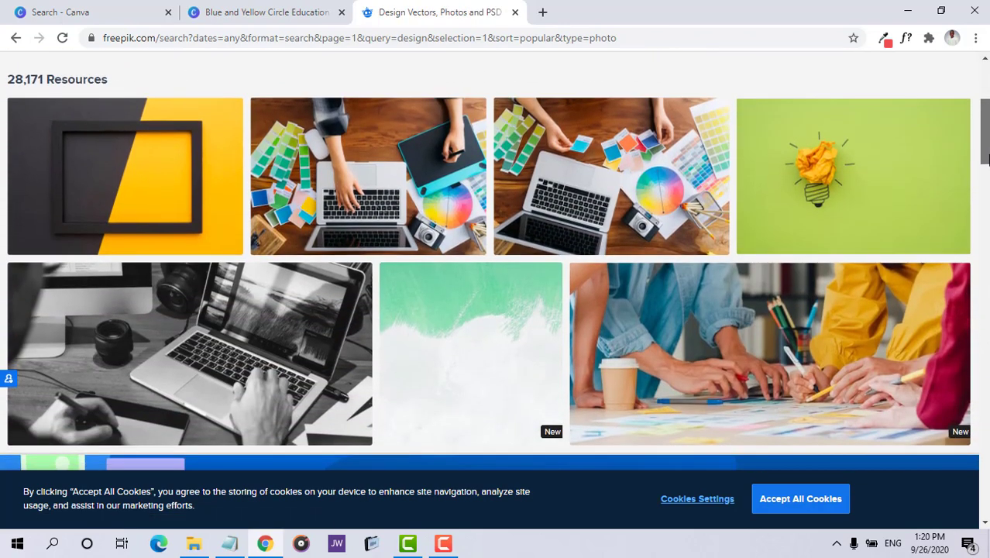
{"action": "left_click_drag", "start_coordinate": [985, 159], "coordinate": [986, 324]}
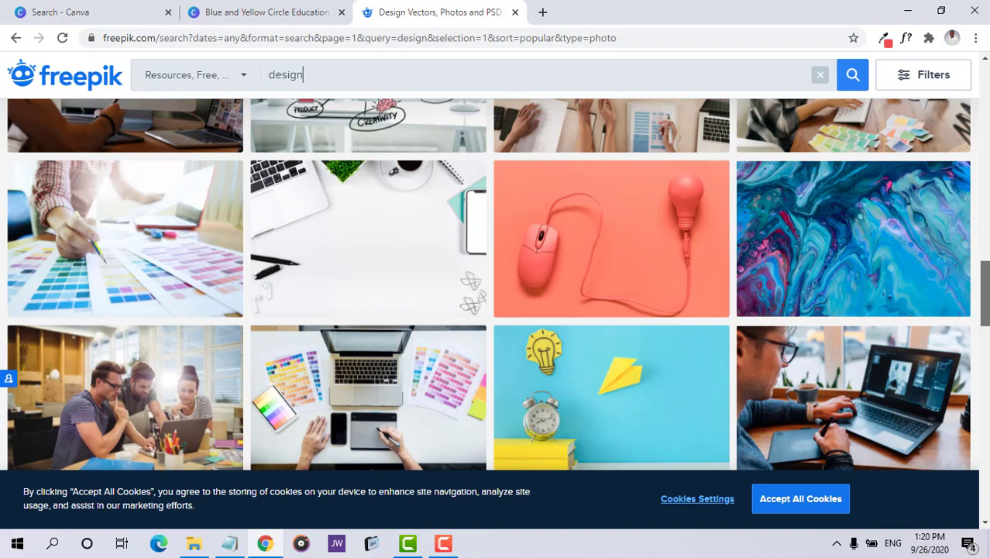
{"action": "left_click_drag", "start_coordinate": [985, 293], "coordinate": [985, 276]}
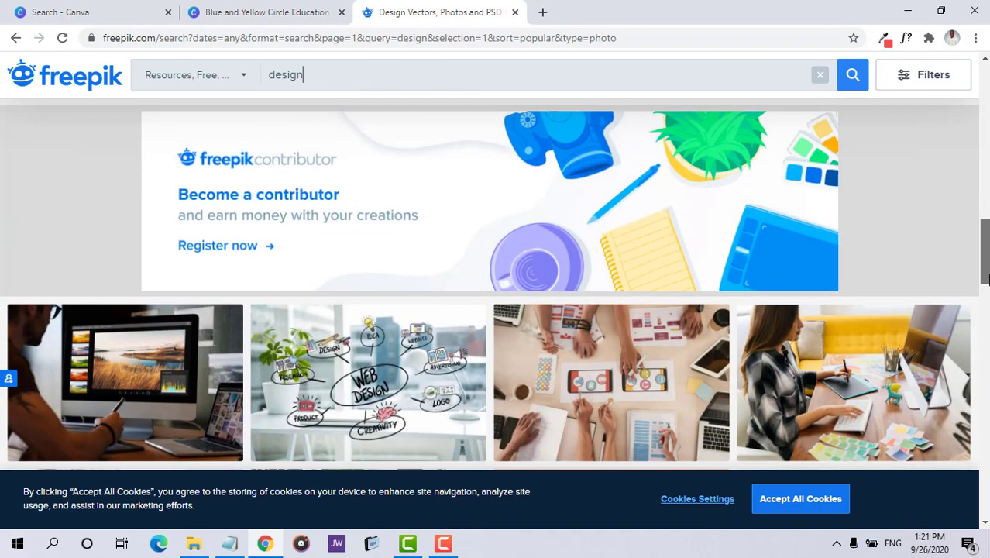
{"action": "left_click_drag", "start_coordinate": [986, 279], "coordinate": [985, 230]}
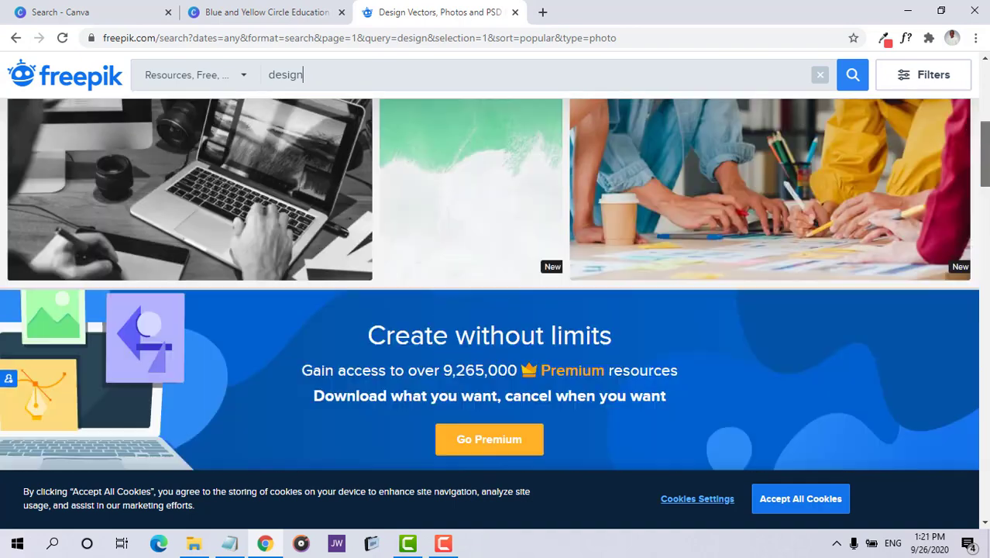
{"action": "scroll", "coordinate": [495, 287], "scroll_direction": "up", "scroll_amount": 3}
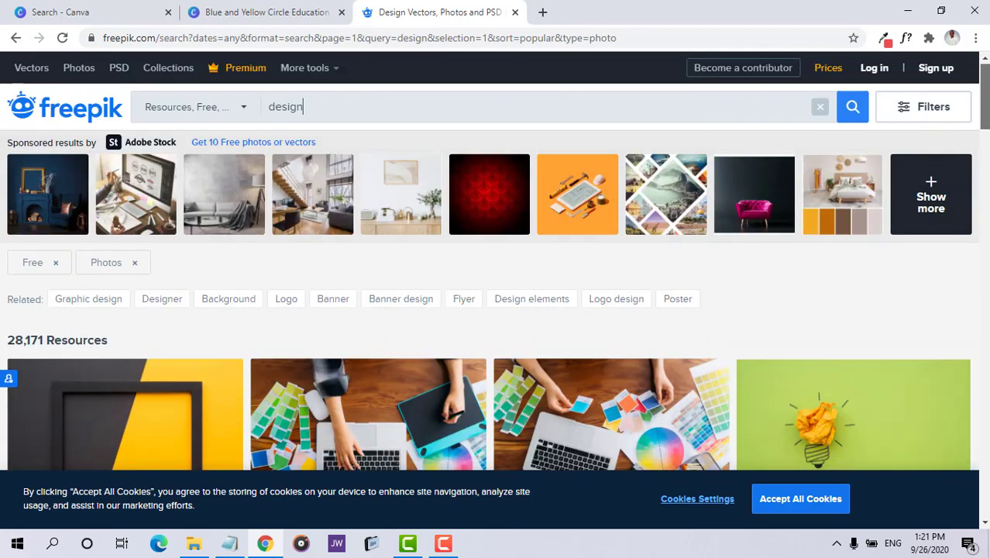
{"action": "scroll", "coordinate": [496, 264], "scroll_direction": "down", "scroll_amount": 10}
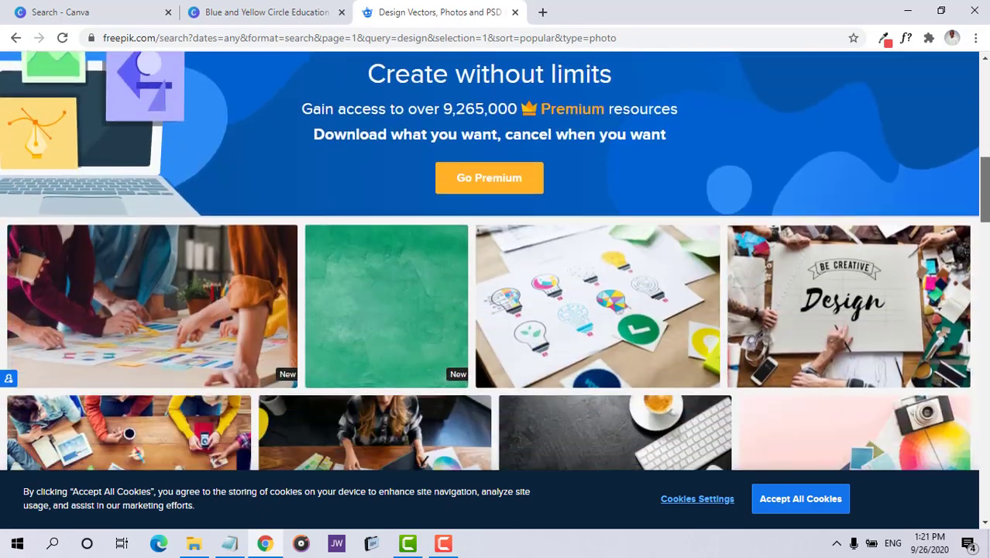
{"action": "scroll", "coordinate": [496, 260], "scroll_direction": "down", "scroll_amount": 7}
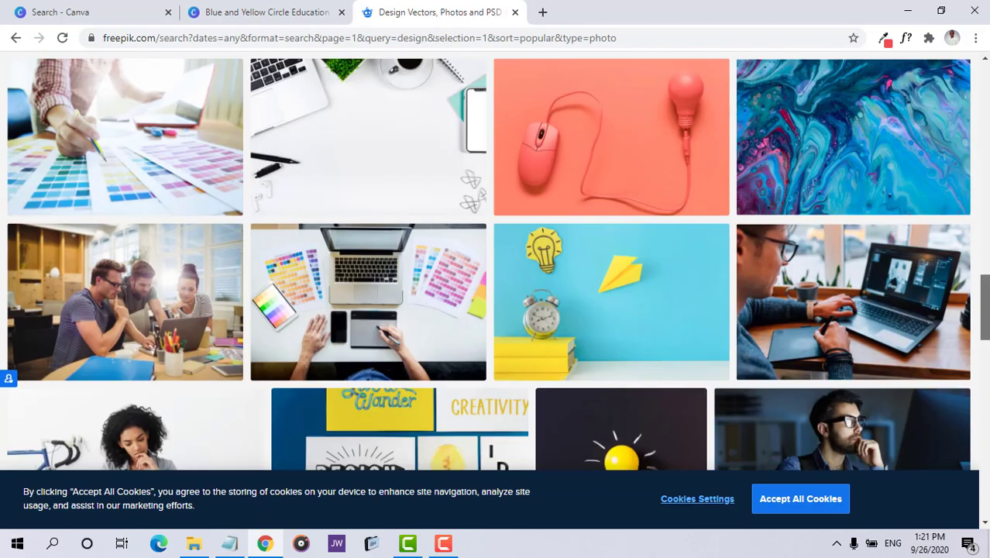
{"action": "scroll", "coordinate": [495, 264], "scroll_direction": "down", "scroll_amount": 5}
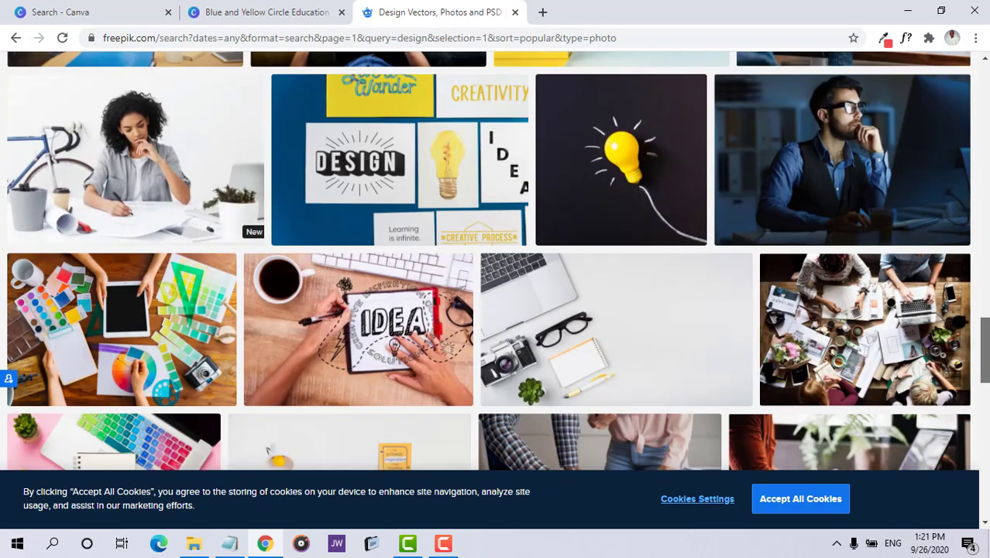
{"action": "scroll", "coordinate": [984, 489], "scroll_direction": "down", "scroll_amount": 9}
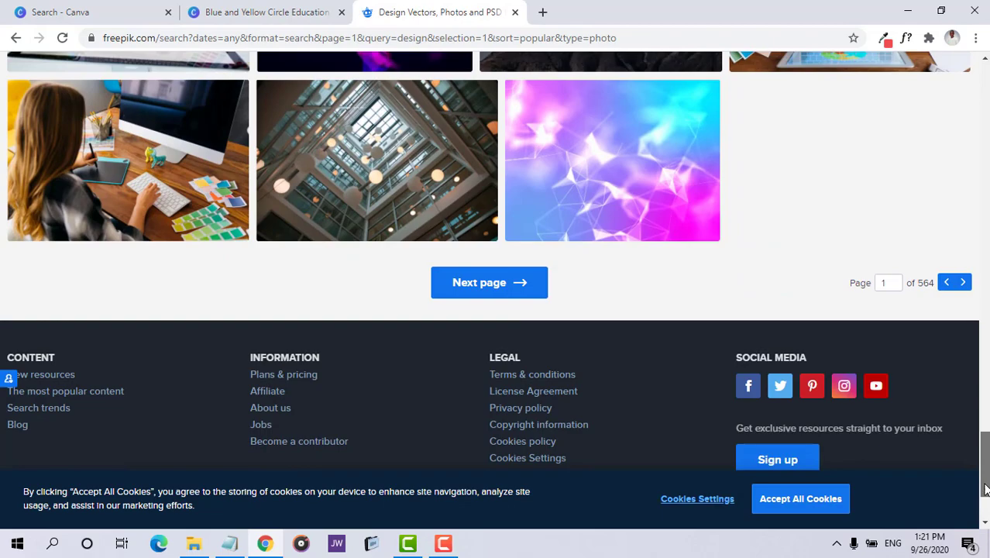
{"action": "left_click_drag", "start_coordinate": [985, 491], "coordinate": [988, 125]}
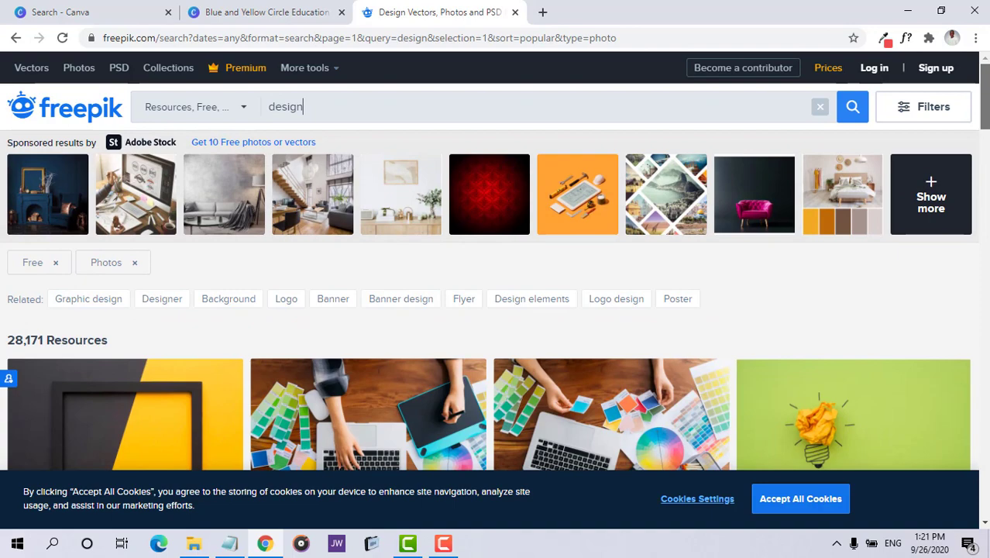
{"action": "left_click_drag", "start_coordinate": [988, 125], "coordinate": [987, 184]}
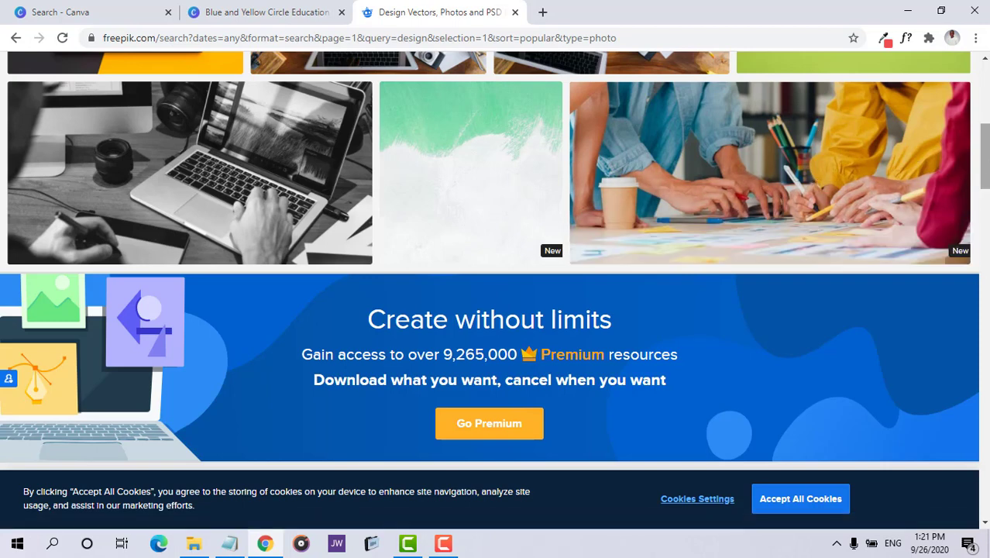
- Download the free photo "Group of multiethnic designers brainstorming" and close its detail view
{"action": "scroll", "coordinate": [984, 155], "scroll_direction": "down", "scroll_amount": 5}
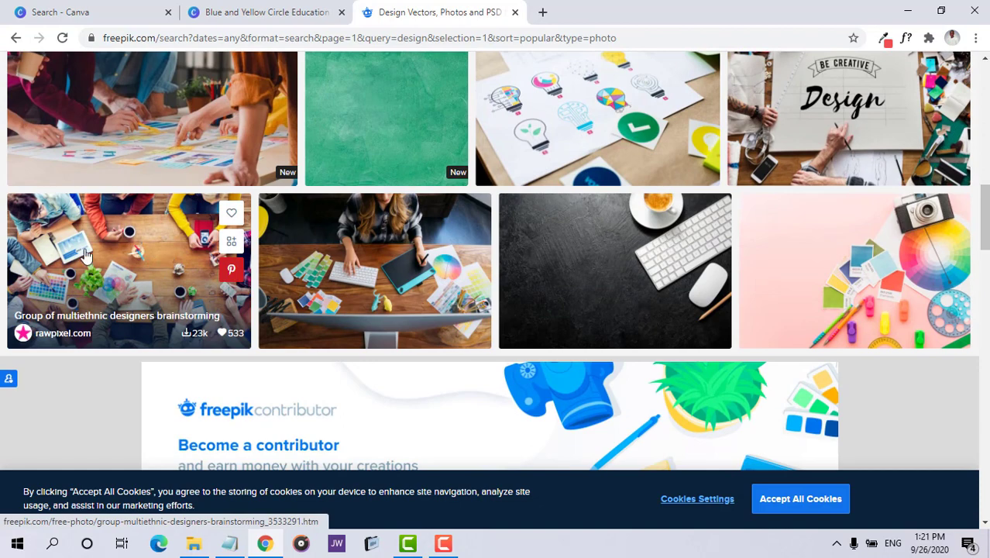
{"action": "left_click", "coordinate": [155, 255]}
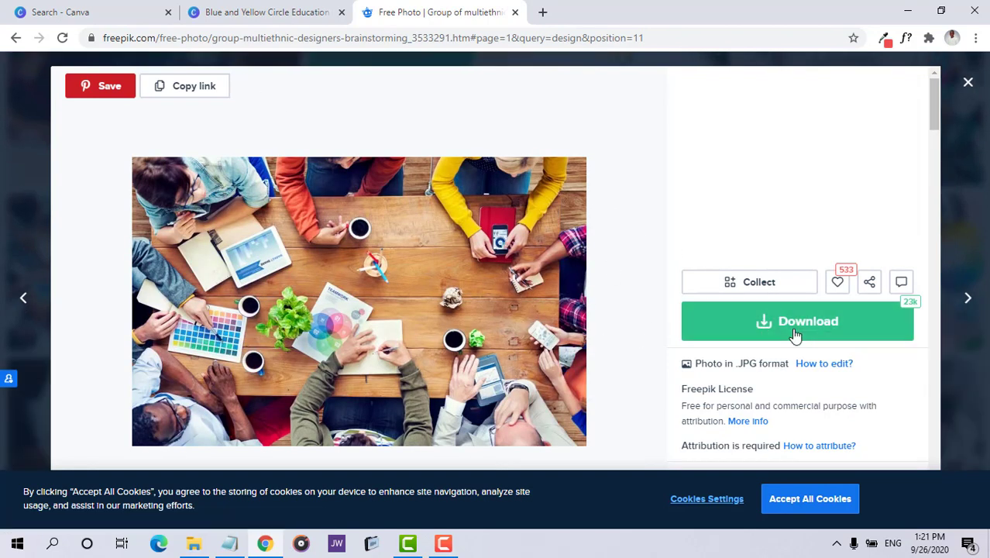
{"action": "left_click", "coordinate": [795, 333]}
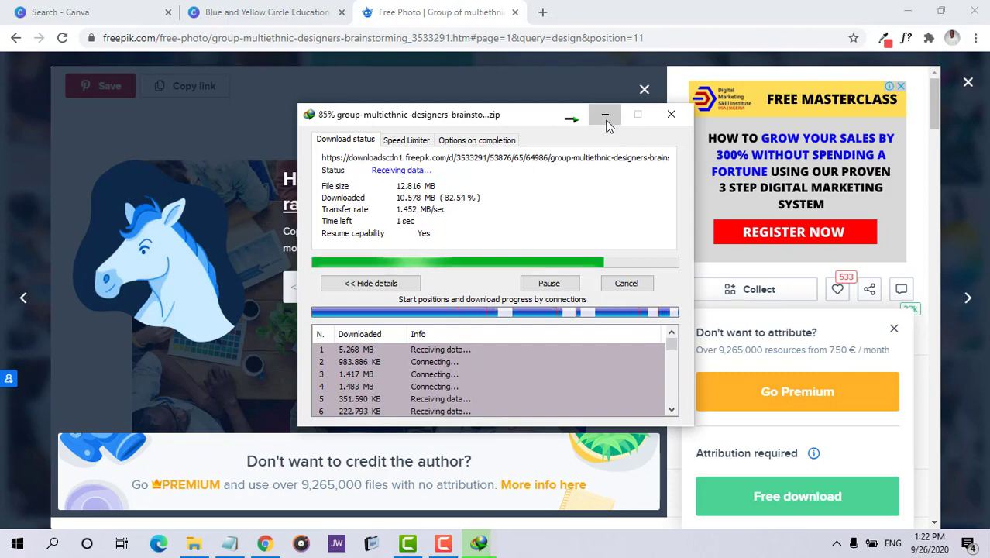
{"action": "left_click", "coordinate": [605, 118]}
{"action": "left_click", "coordinate": [644, 89]}
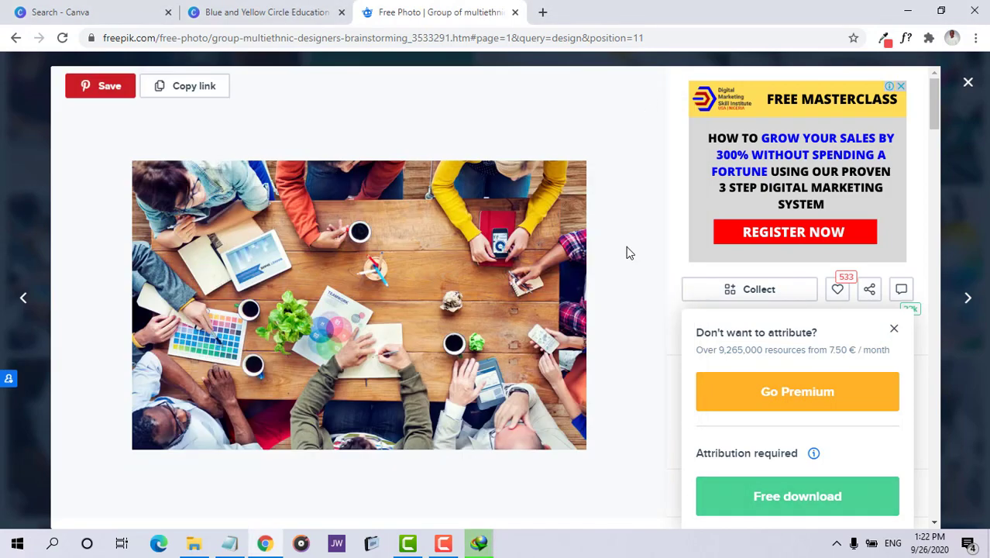
{"action": "key", "text": "Escape"}
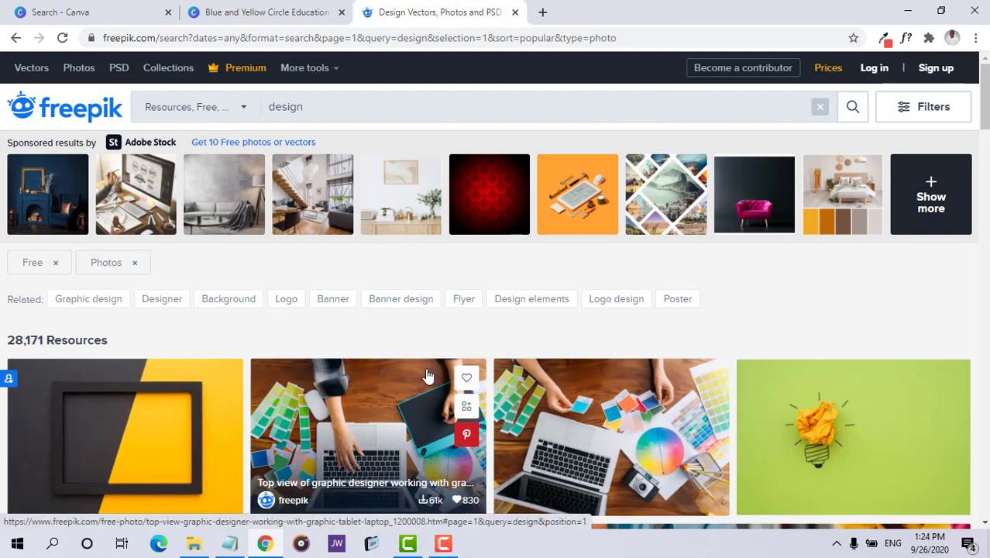
- Switch to the Canva presentation design and upload 64986.jpg from the Cavna Complete Course folder on the device
{"action": "left_click", "coordinate": [318, 11]}
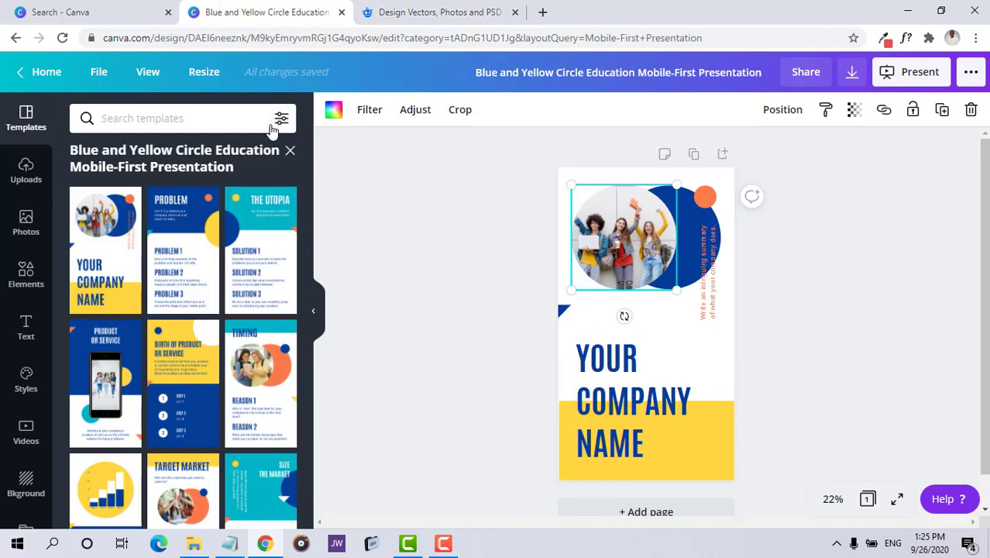
{"action": "left_click", "coordinate": [23, 172]}
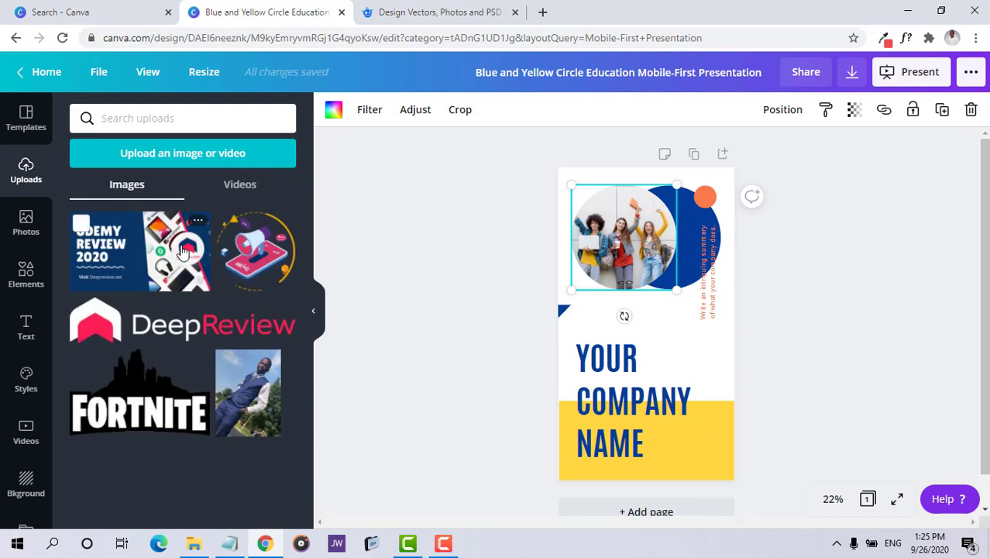
{"action": "left_click", "coordinate": [255, 184]}
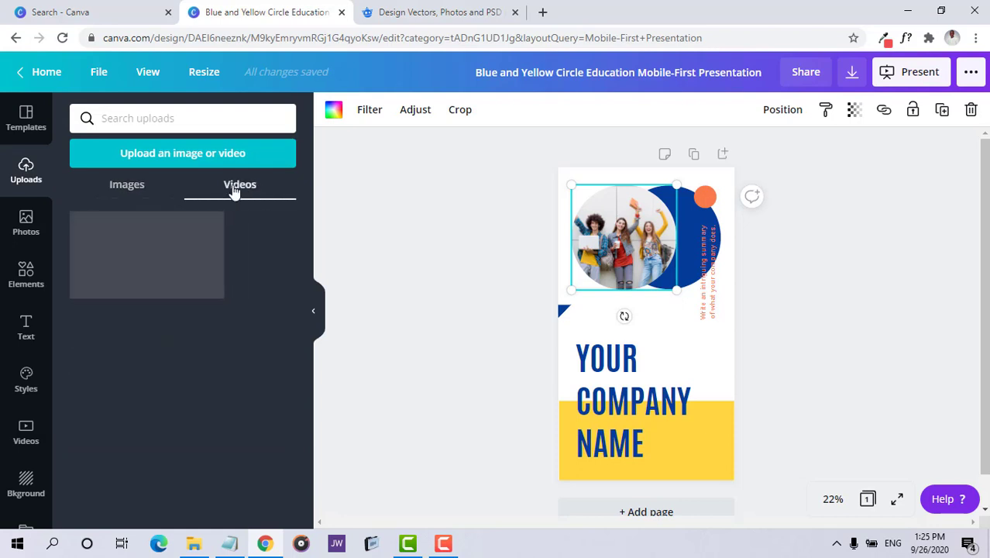
{"action": "left_click", "coordinate": [130, 186]}
{"action": "left_click", "coordinate": [182, 155]}
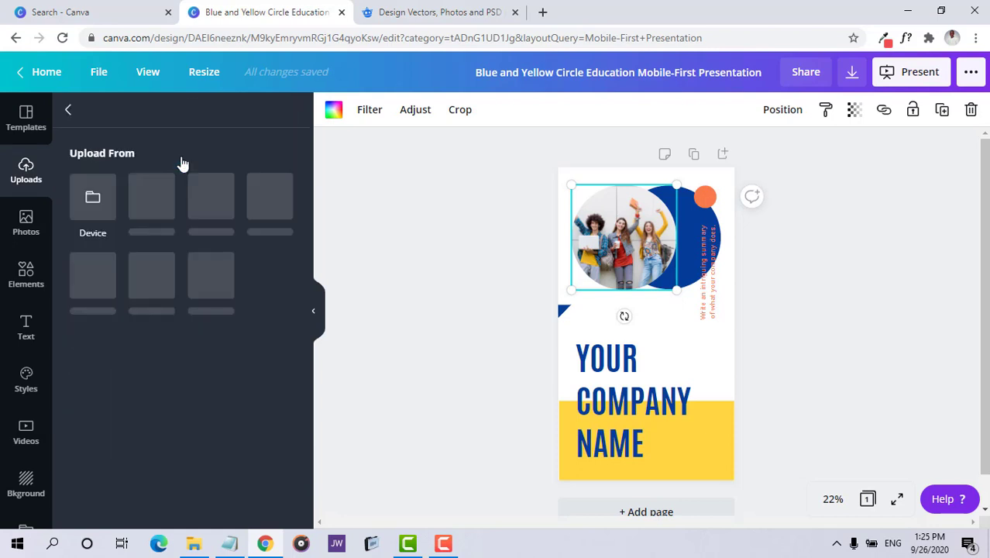
{"action": "left_click", "coordinate": [91, 203]}
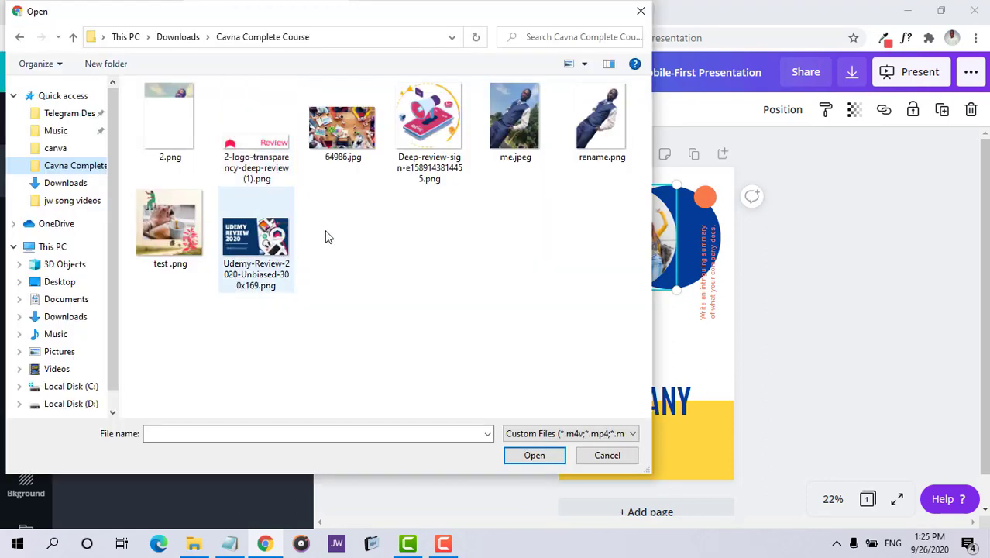
{"action": "left_click", "coordinate": [331, 135]}
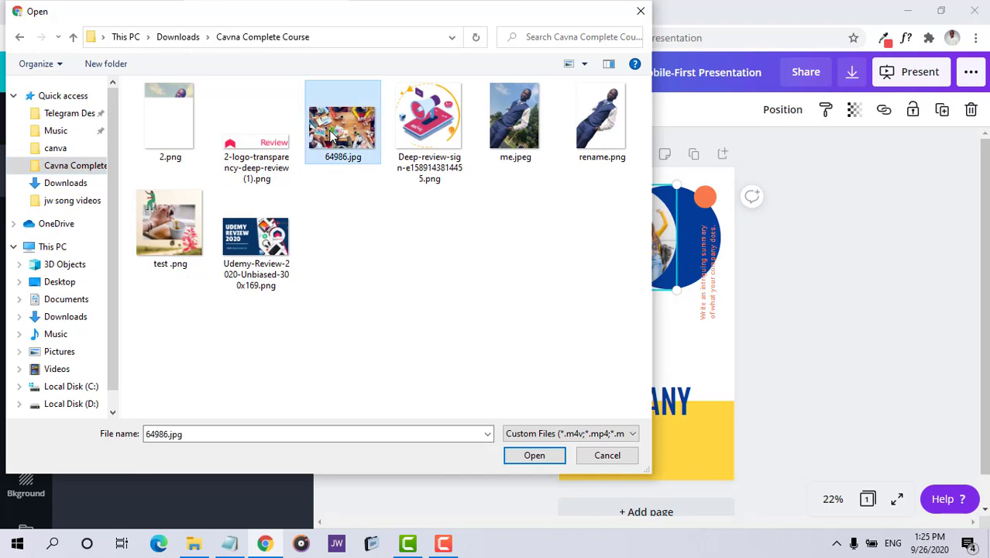
{"action": "left_click", "coordinate": [530, 459]}
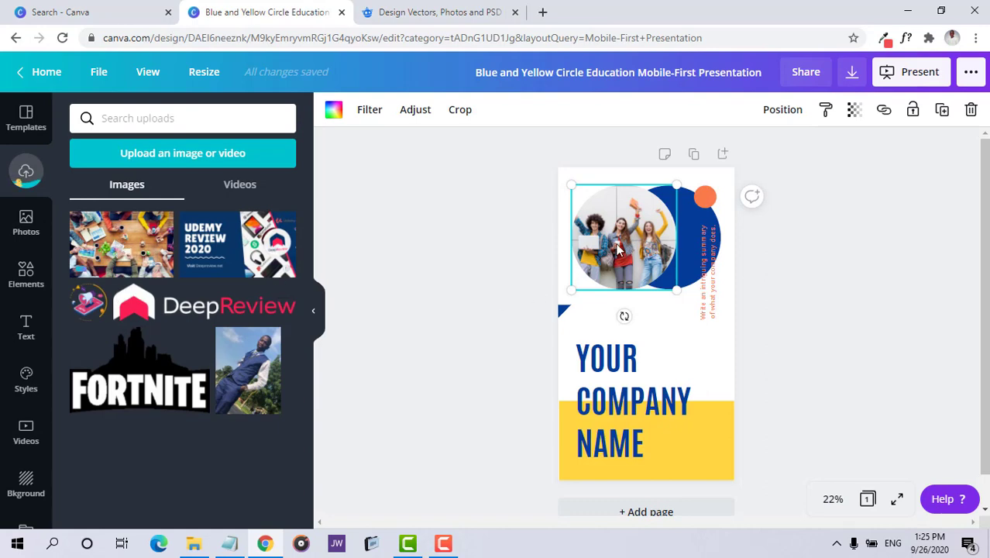
- Replace the group photo in the cover's circular frame with the uploaded brainstorming photo and select the vertical summary text
{"action": "key", "text": "Delete"}
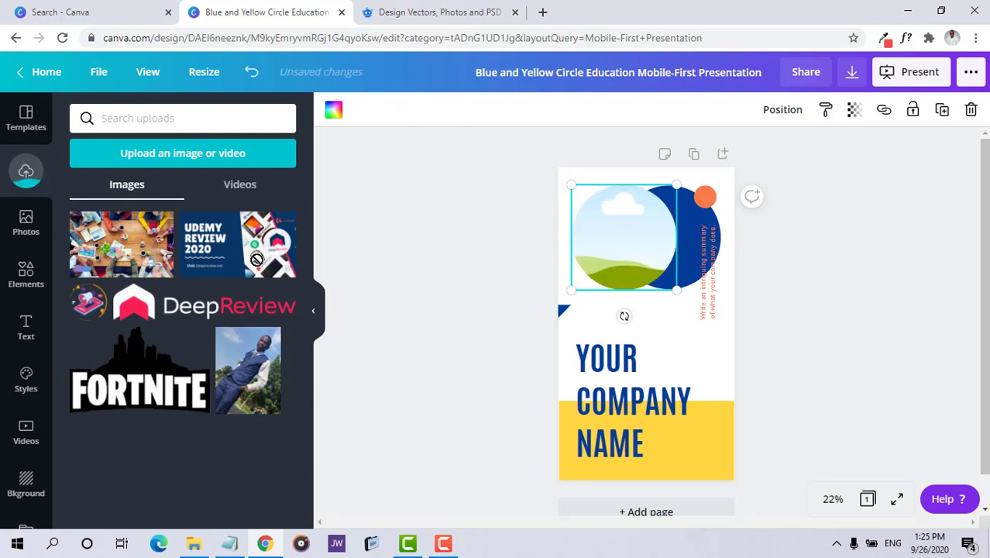
{"action": "left_click_drag", "start_coordinate": [105, 252], "coordinate": [579, 251]}
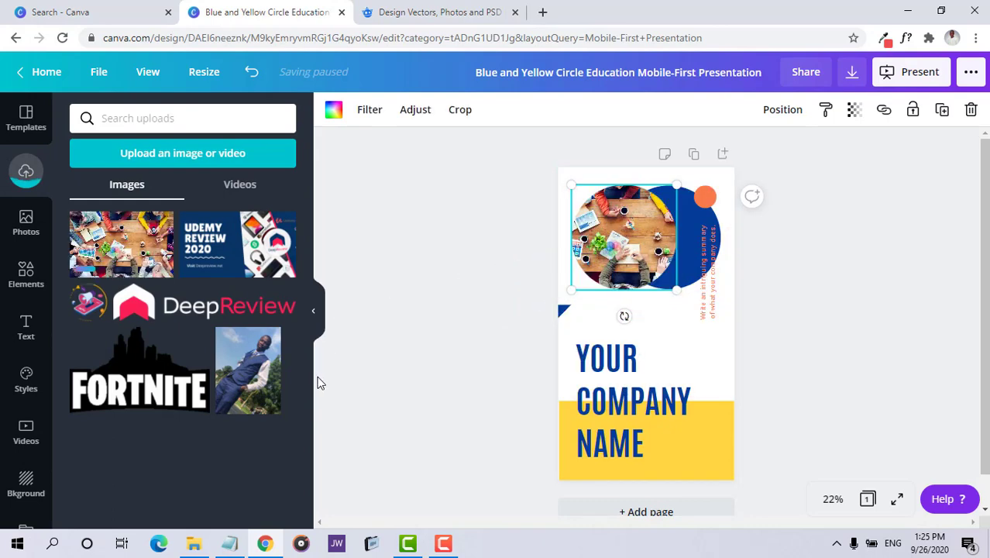
{"action": "left_click", "coordinate": [713, 258]}
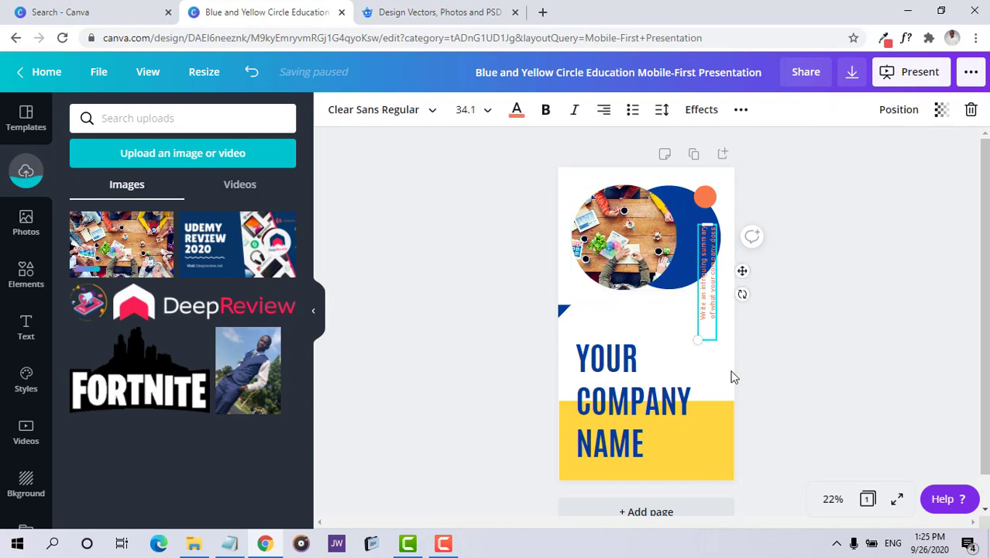
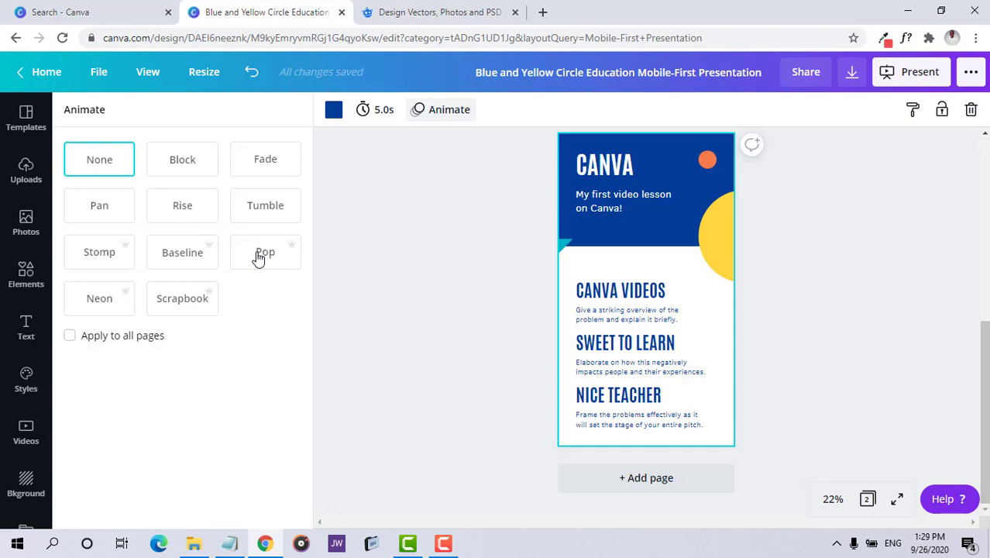
- Try the Pop, Scrapbook, Neon and Stomp animations on page 2, and settle on Pan
{"action": "left_click", "coordinate": [260, 258]}
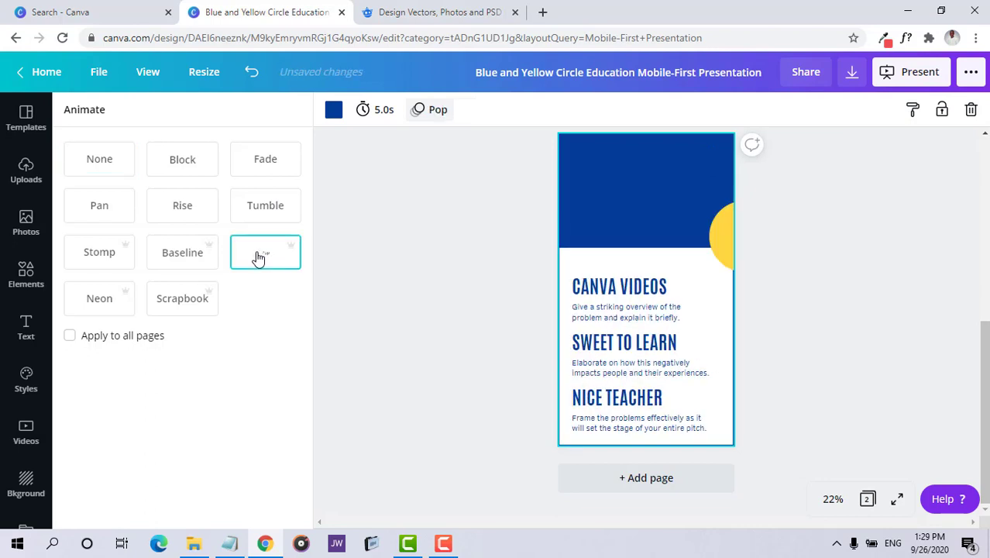
{"action": "left_click", "coordinate": [186, 301]}
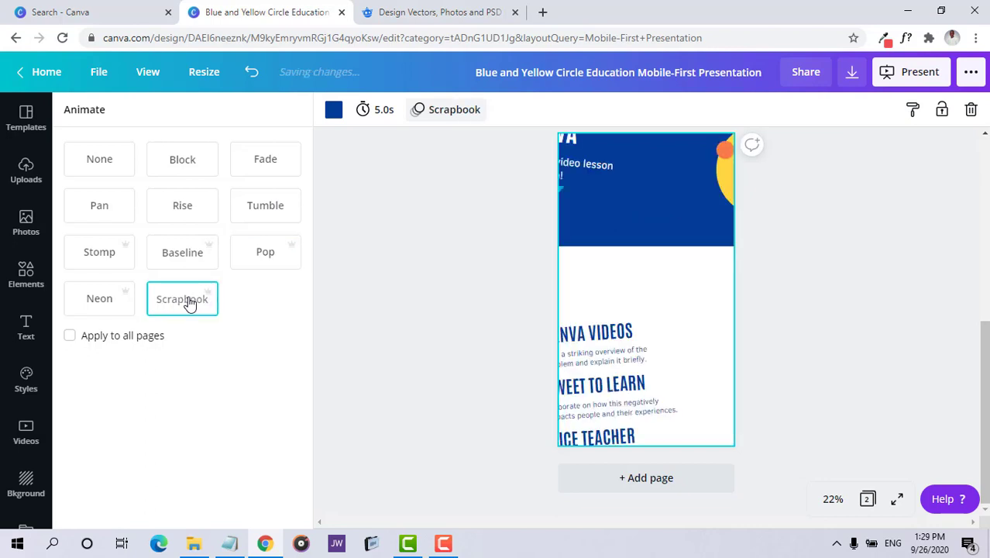
{"action": "left_click", "coordinate": [121, 304]}
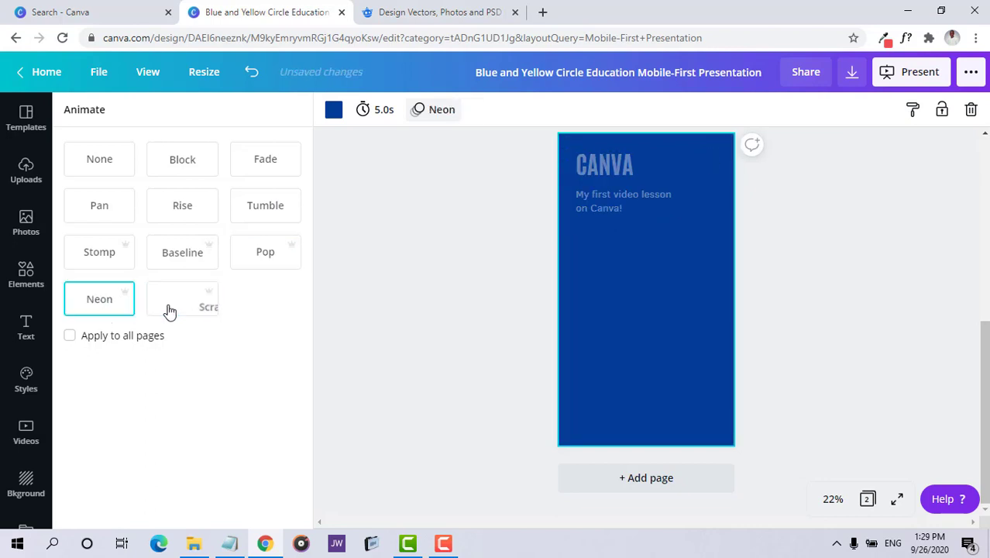
{"action": "left_click", "coordinate": [120, 265]}
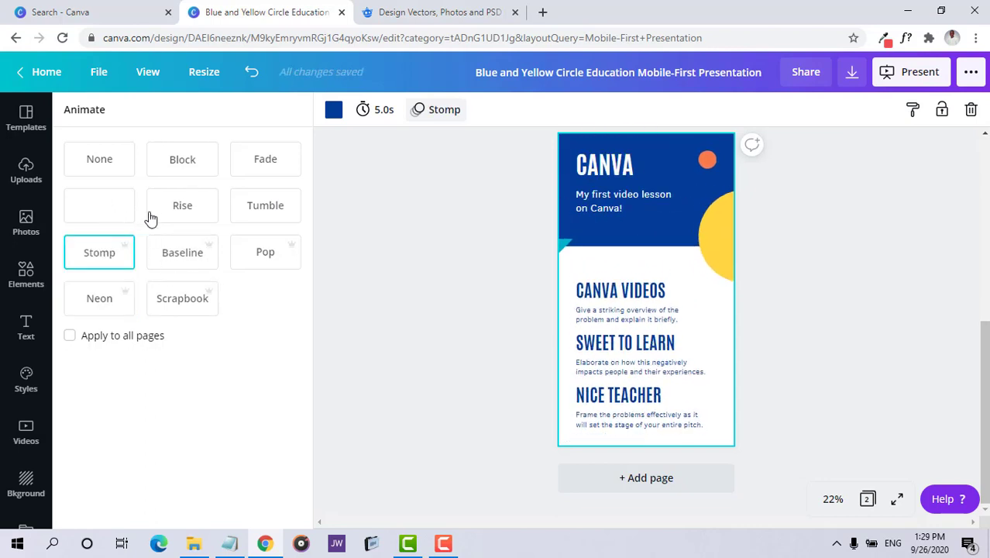
{"action": "left_click", "coordinate": [124, 211]}
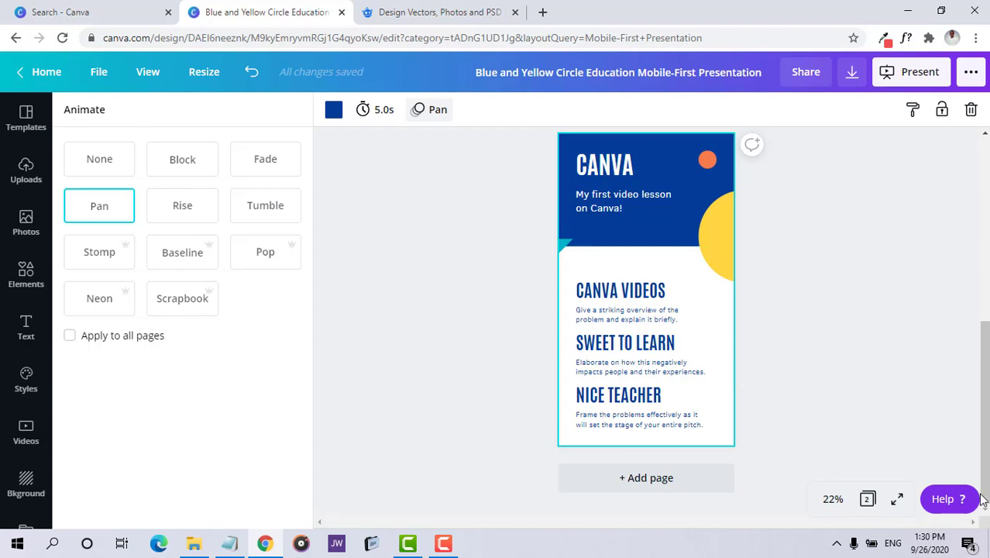
- Show the presentation full screen, go back to page 1 and open the presenter window
{"action": "left_click", "coordinate": [898, 500]}
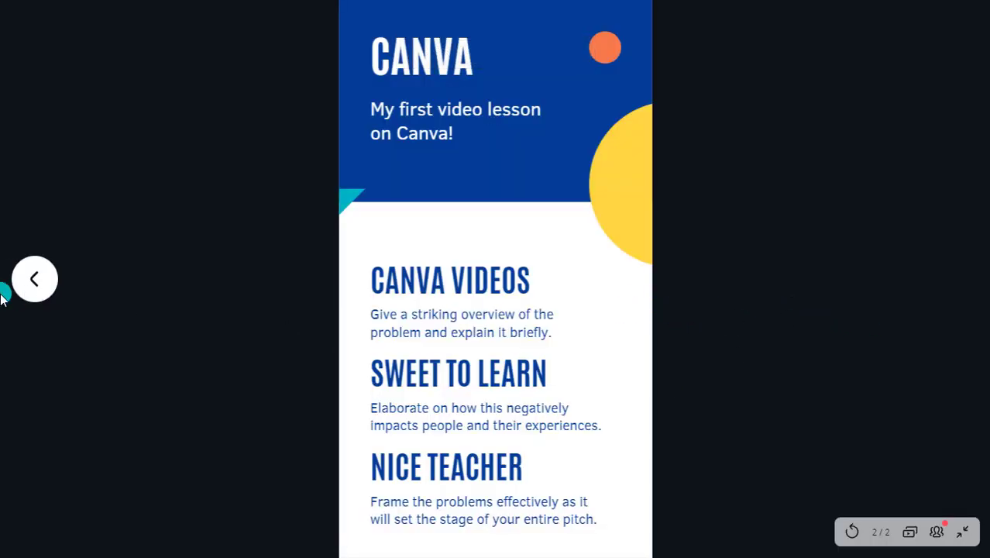
{"action": "left_click", "coordinate": [33, 279]}
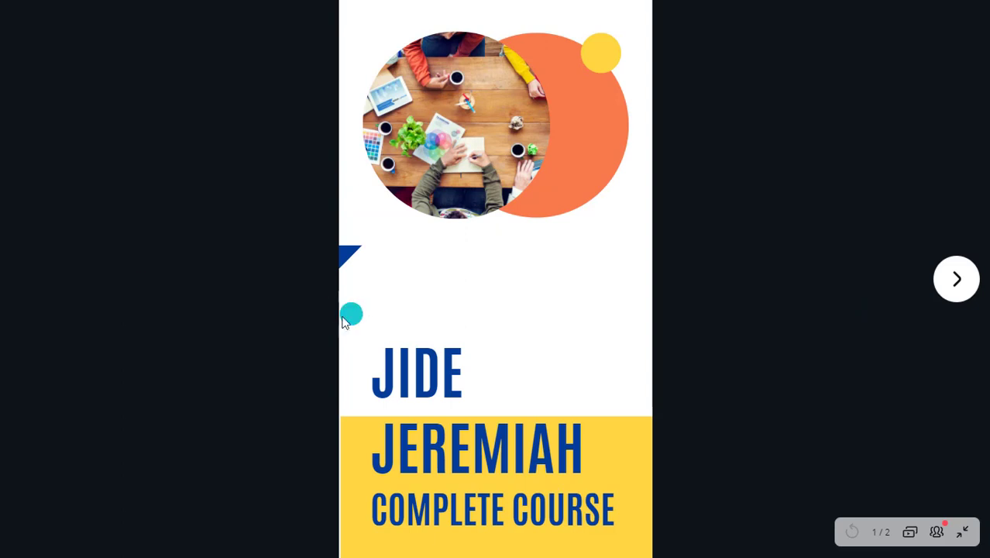
{"action": "left_click", "coordinate": [910, 533]}
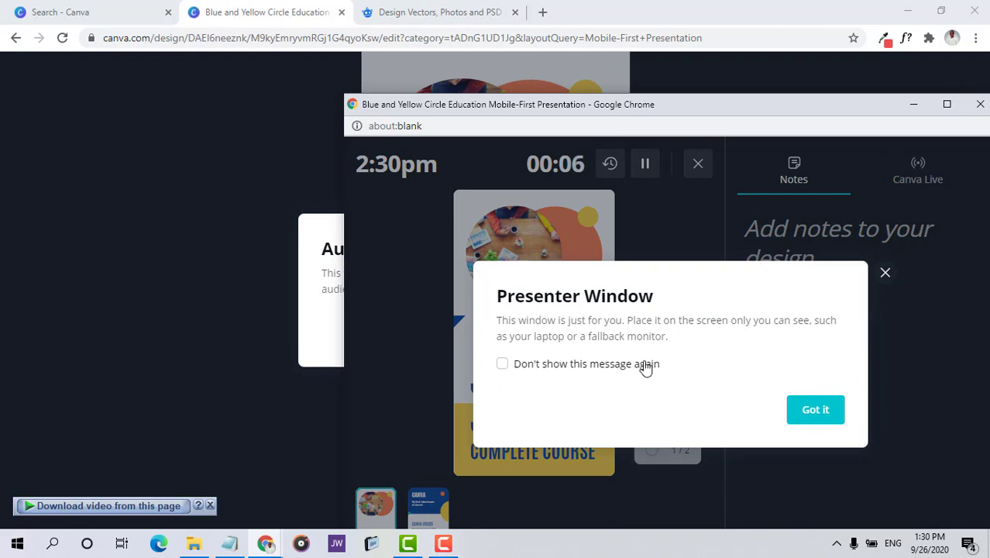
- Dismiss the Presenter Window message with Don't show this message again, advance the slideshow to page 2, and close the presenter window
{"action": "left_click", "coordinate": [503, 365]}
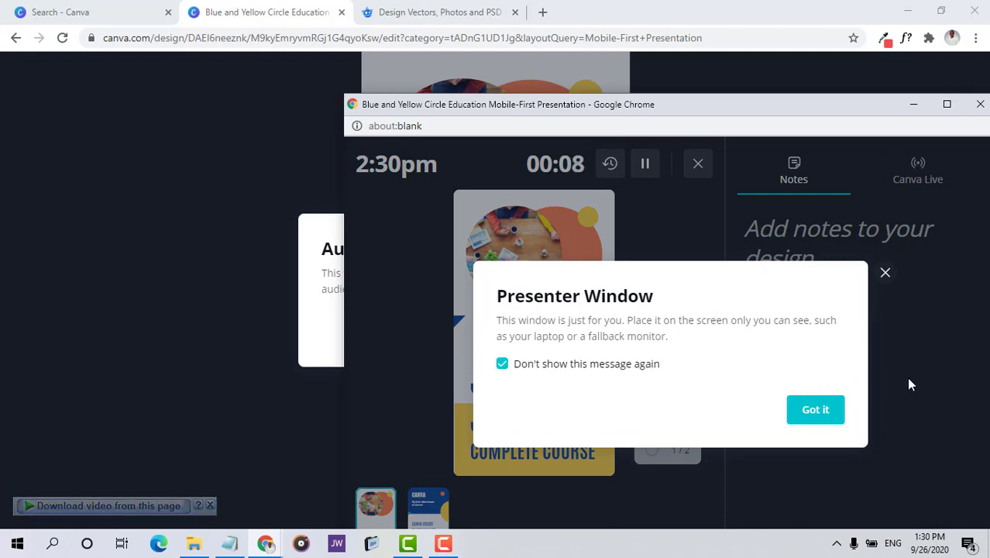
{"action": "left_click", "coordinate": [821, 412]}
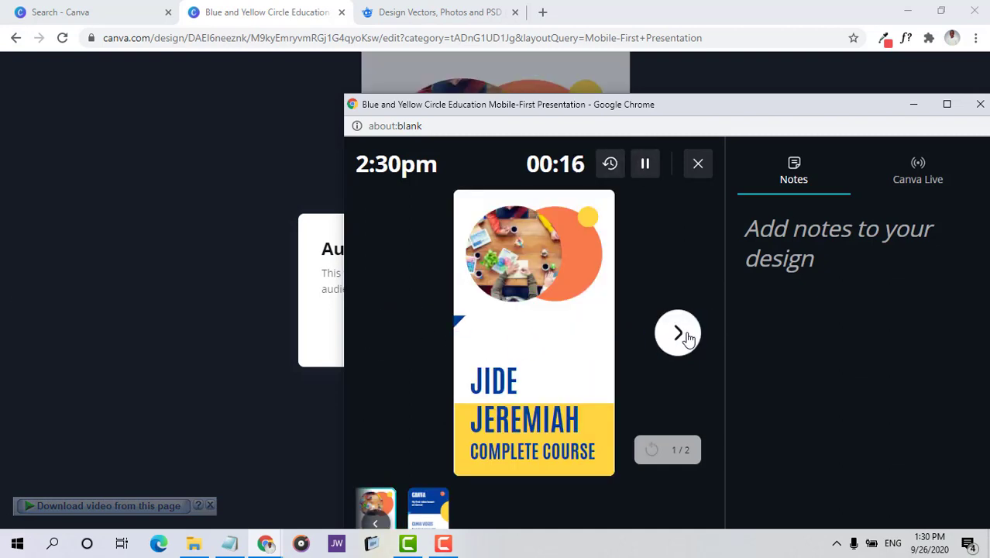
{"action": "left_click", "coordinate": [679, 335]}
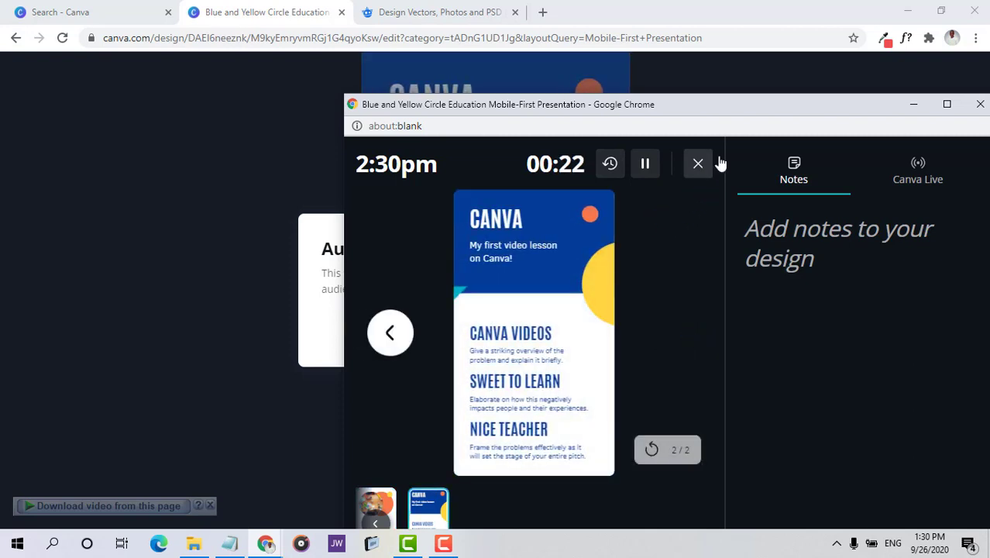
{"action": "left_click", "coordinate": [980, 104]}
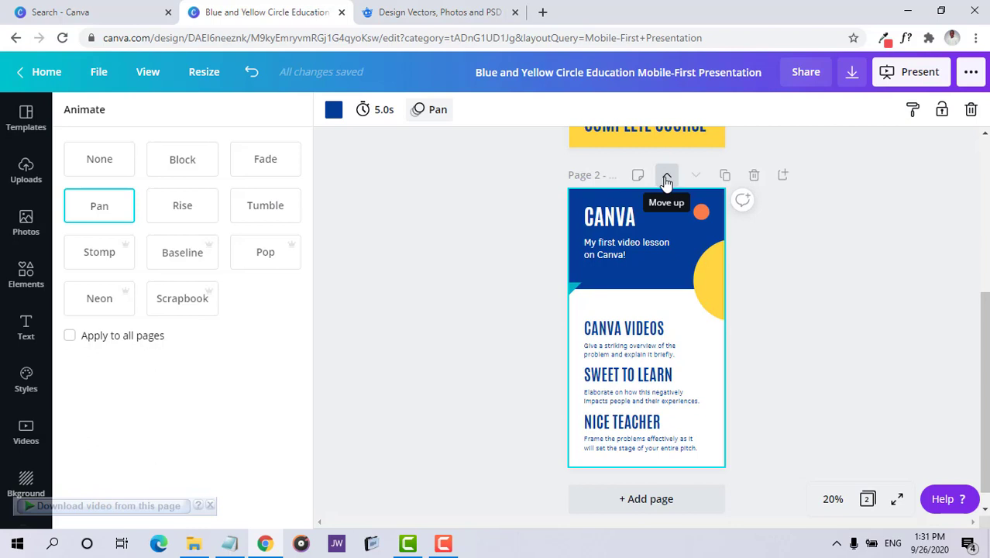
- Check the presentation types, keeping Standard, and look at the download settings for the design
{"action": "scroll", "coordinate": [687, 175], "scroll_direction": "up", "scroll_amount": 4}
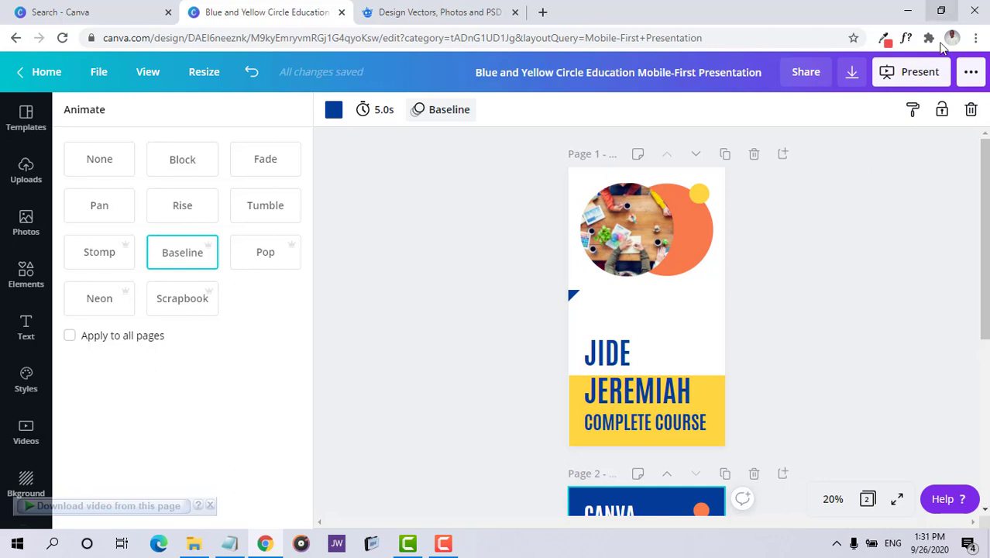
{"action": "left_click", "coordinate": [910, 71]}
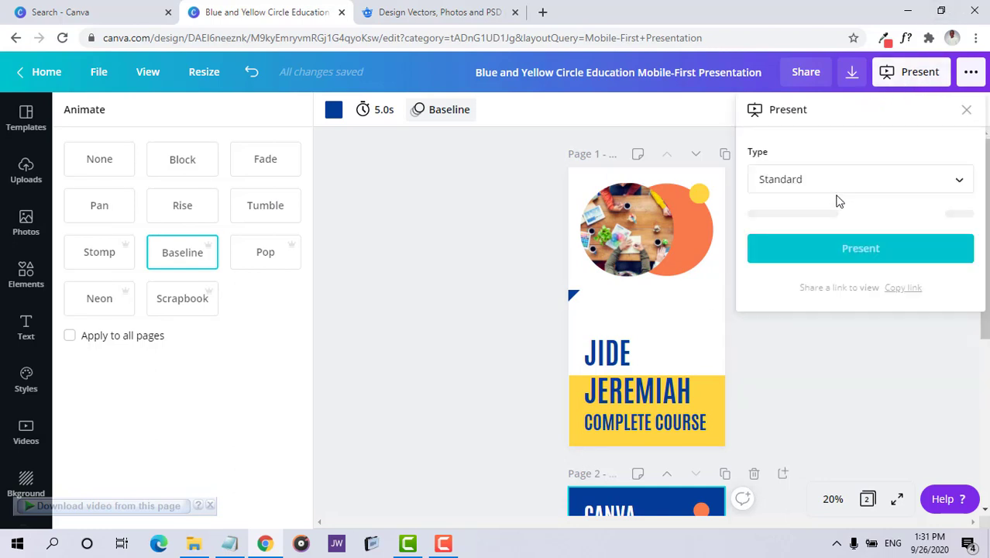
{"action": "left_click", "coordinate": [895, 182]}
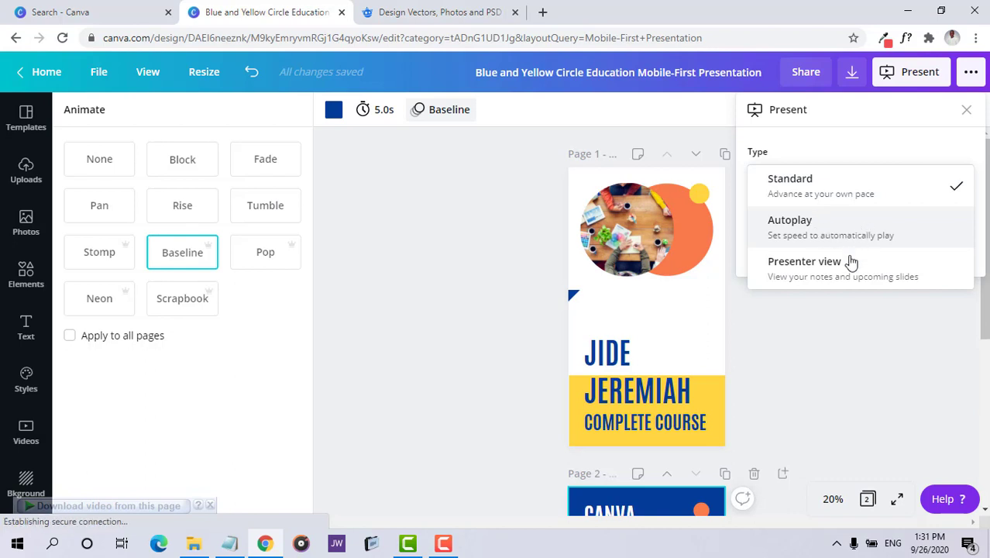
{"action": "left_click", "coordinate": [829, 195]}
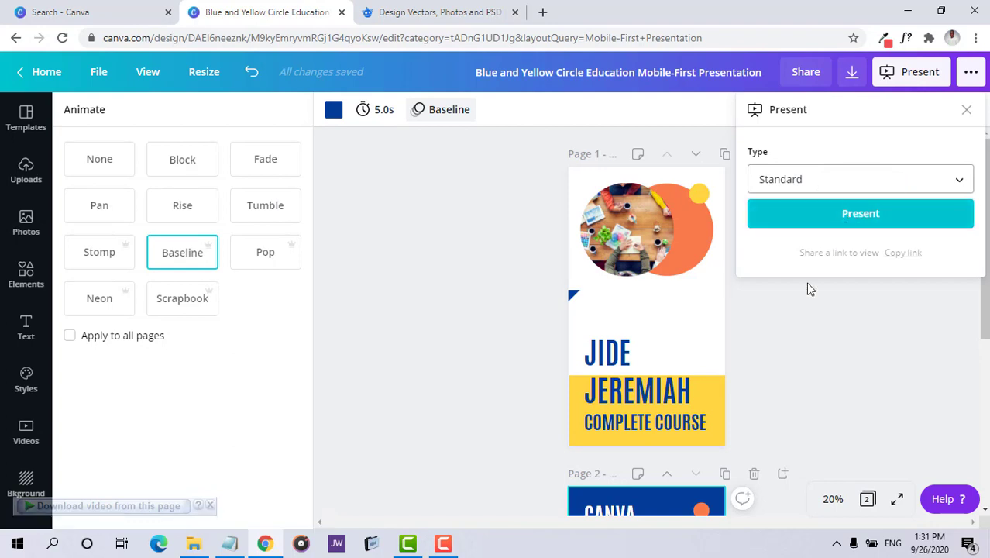
{"action": "left_click", "coordinate": [853, 77]}
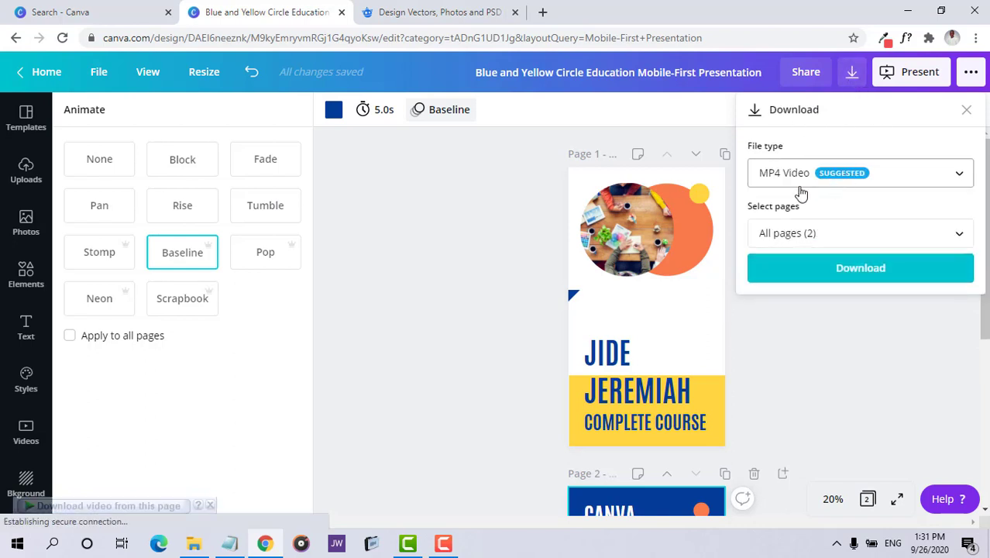
{"action": "left_click", "coordinate": [778, 210]}
- Add a third page using the teal The Utopia layout and apply the Tumble animation to it
{"action": "scroll", "coordinate": [776, 210], "scroll_direction": "down", "scroll_amount": 5}
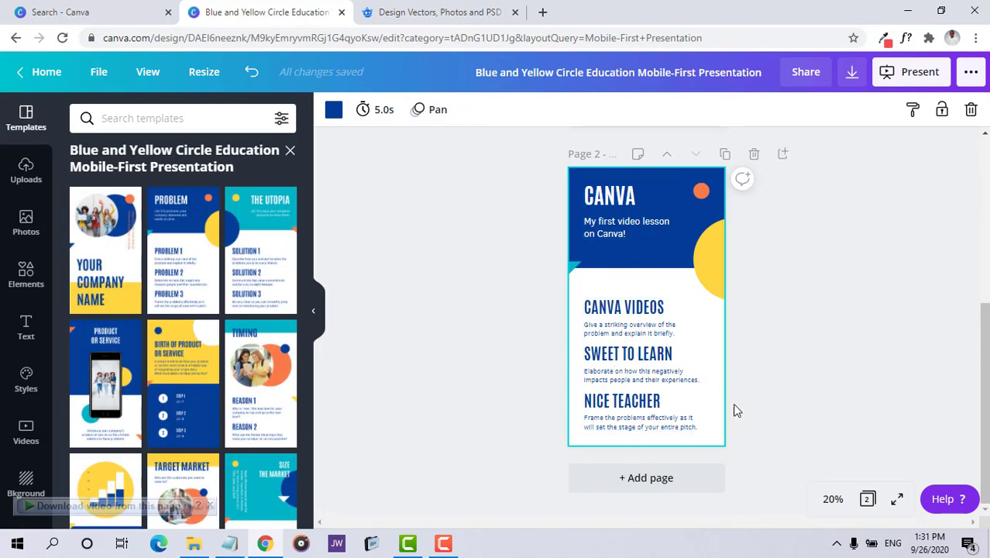
{"action": "left_click", "coordinate": [619, 484]}
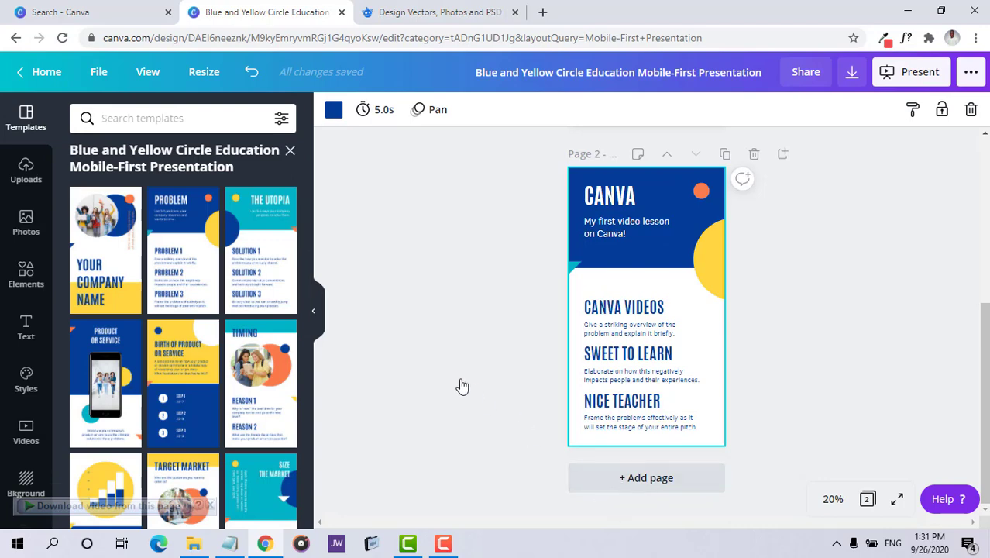
{"action": "left_click", "coordinate": [259, 251]}
{"action": "left_click", "coordinate": [662, 271]}
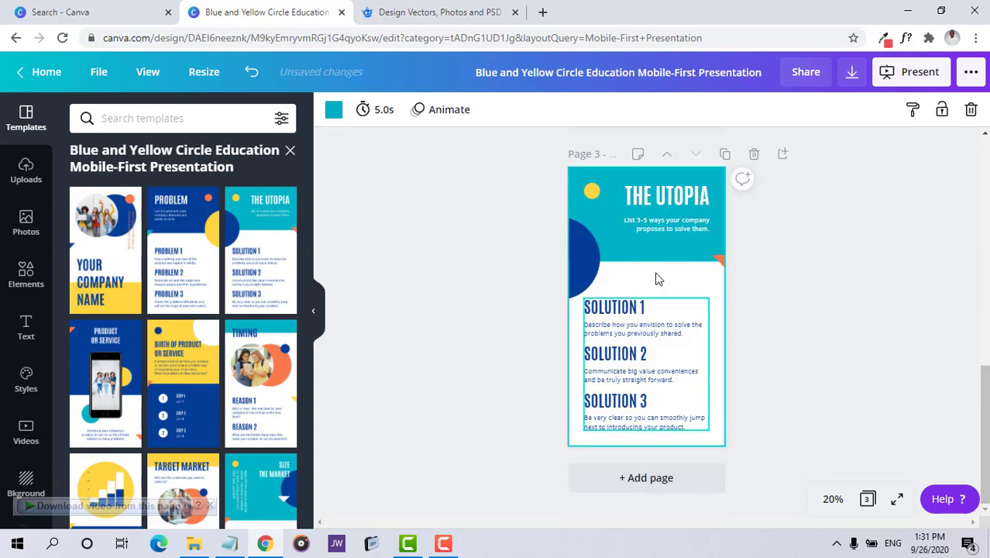
{"action": "left_click", "coordinate": [419, 111]}
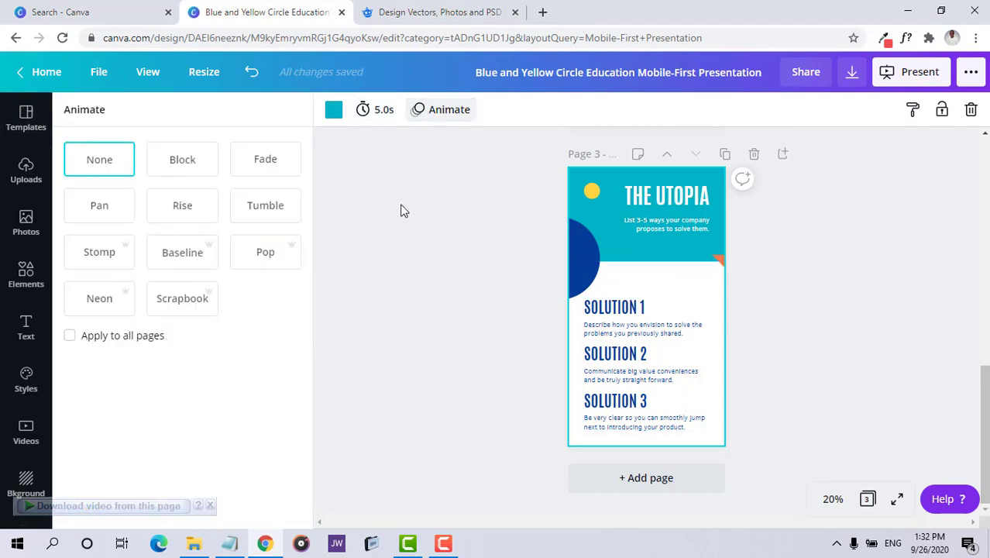
{"action": "left_click", "coordinate": [243, 215]}
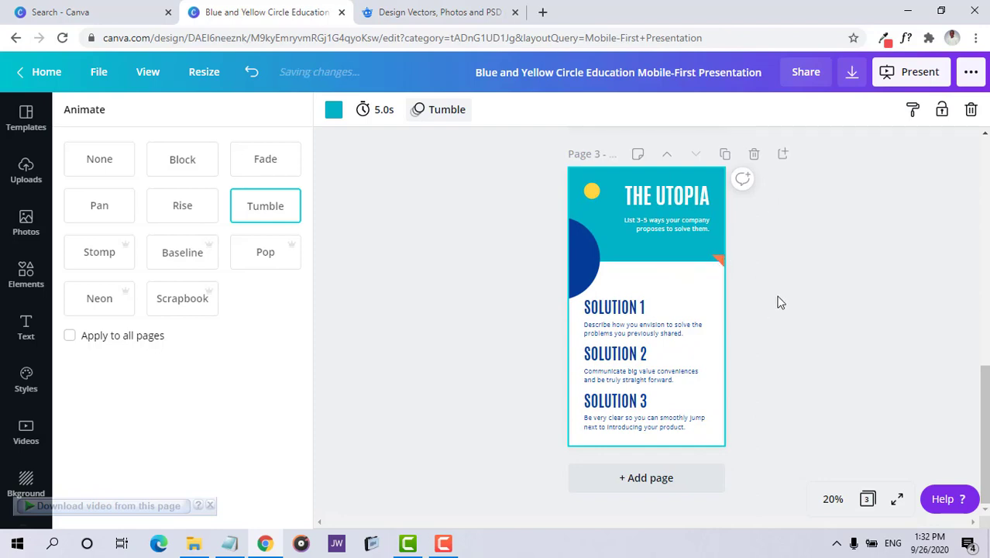
- Look over all pages of the mobile-first presentation and close the design
{"action": "scroll", "coordinate": [777, 302], "scroll_direction": "up", "scroll_amount": 8}
{"action": "scroll", "coordinate": [778, 301], "scroll_direction": "down", "scroll_amount": 8}
{"action": "scroll", "coordinate": [774, 303], "scroll_direction": "up", "scroll_amount": 8}
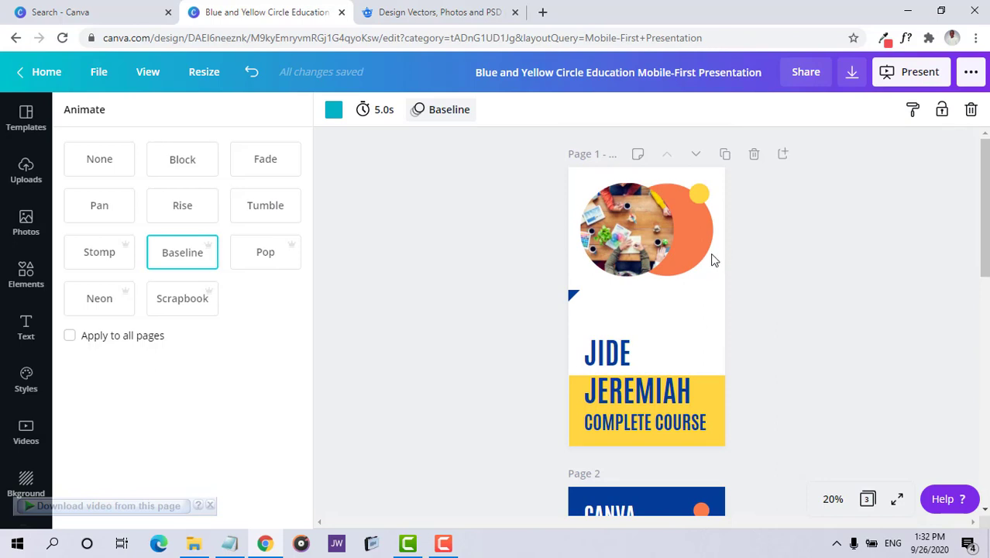
{"action": "scroll", "coordinate": [689, 347], "scroll_direction": "down", "scroll_amount": 8}
{"action": "scroll", "coordinate": [678, 334], "scroll_direction": "up", "scroll_amount": 8}
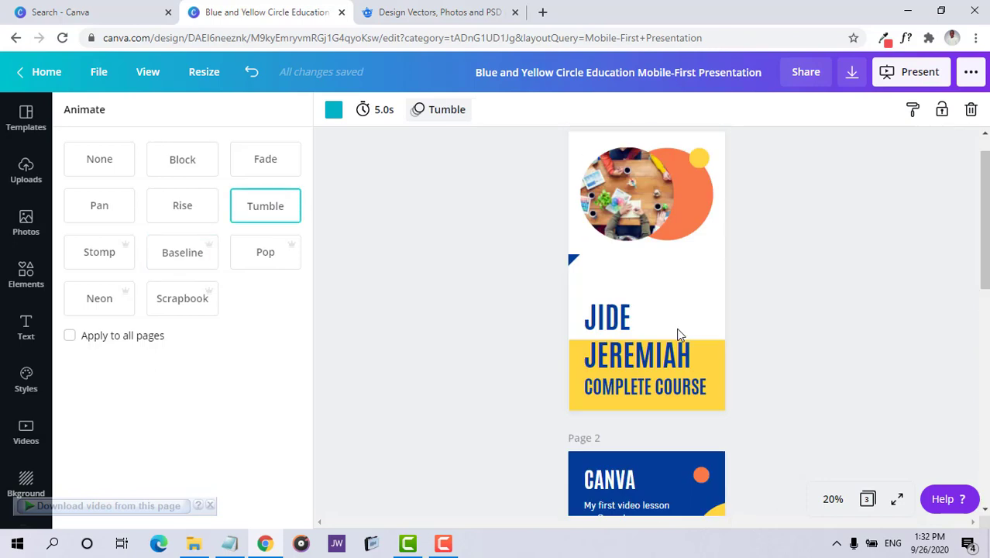
{"action": "left_click", "coordinate": [342, 12]}
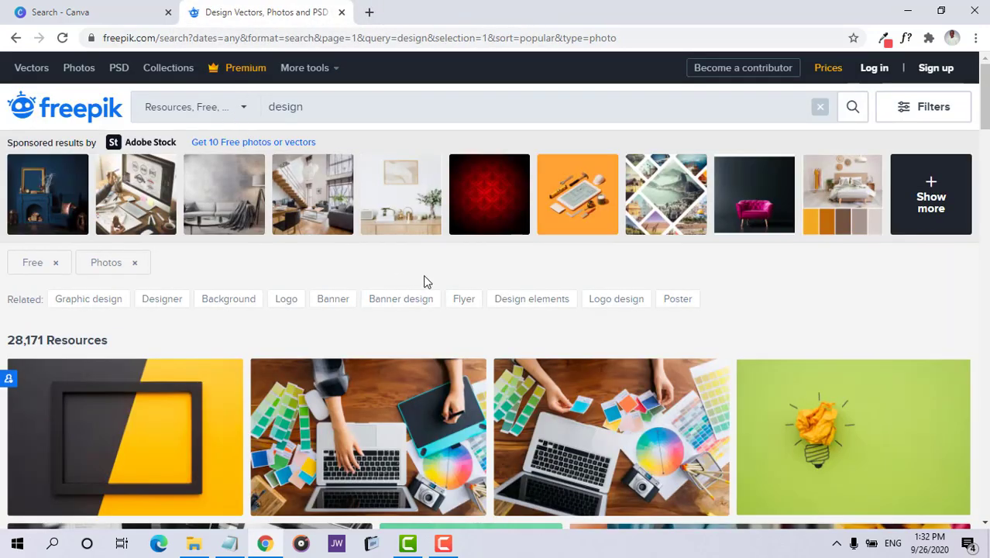
- Go back to the Canva template search and list the Presentation templates
{"action": "left_click", "coordinate": [114, 19]}
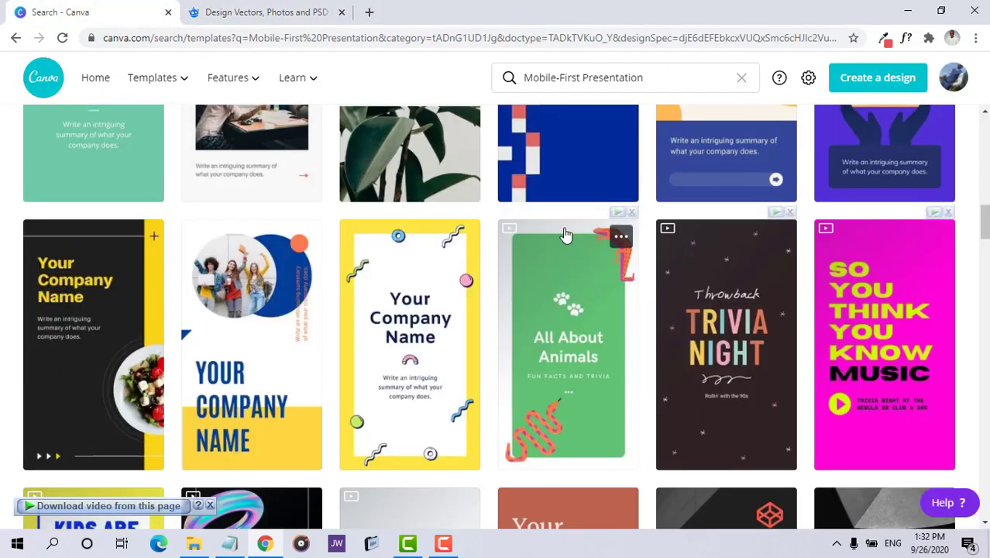
{"action": "left_click", "coordinate": [585, 74]}
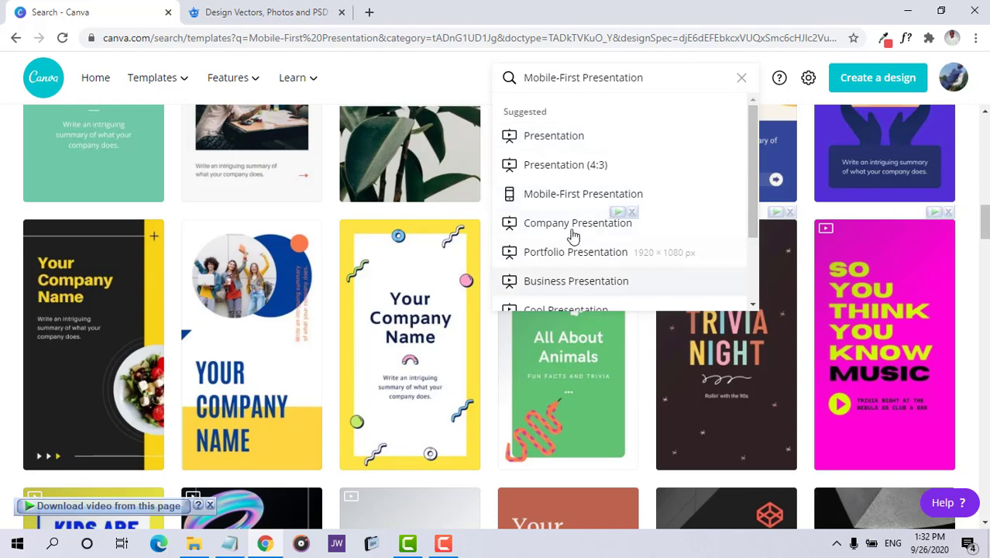
{"action": "left_click", "coordinate": [673, 141]}
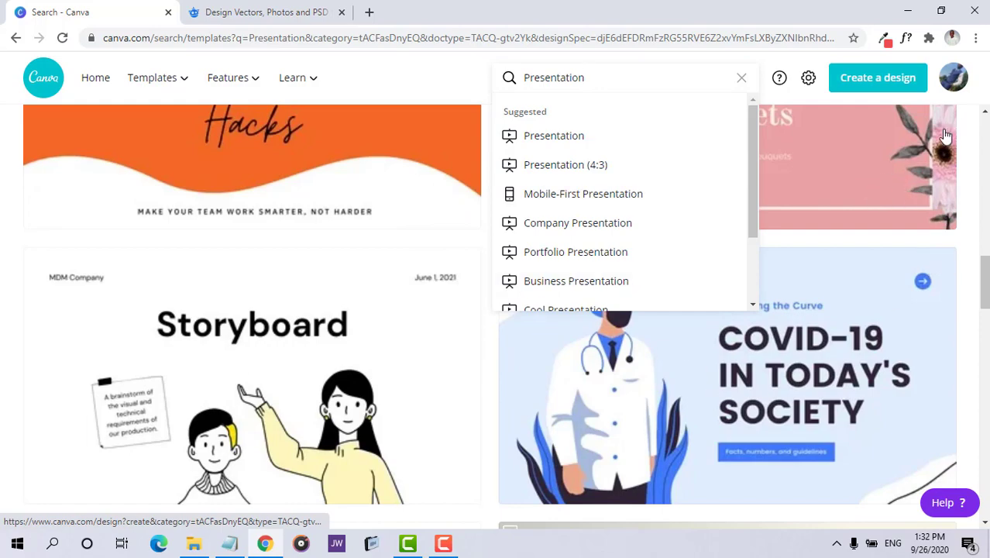
{"action": "left_click", "coordinate": [422, 95]}
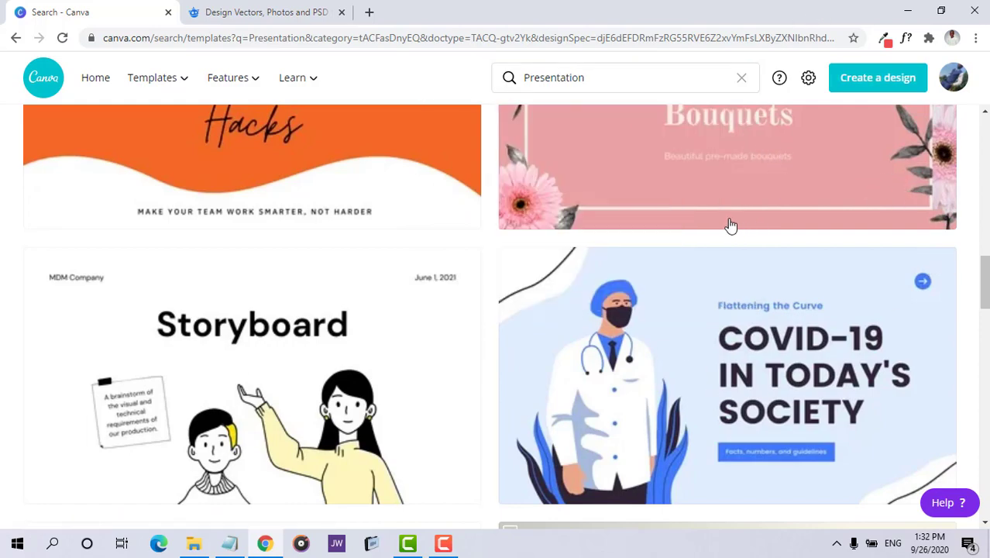
- Browse the Presentation templates, open the yellow The 5-Phase Social Media Strategy template, and select its laptop photo
{"action": "scroll", "coordinate": [707, 213], "scroll_direction": "up", "scroll_amount": 15}
{"action": "scroll", "coordinate": [704, 210], "scroll_direction": "down", "scroll_amount": 5}
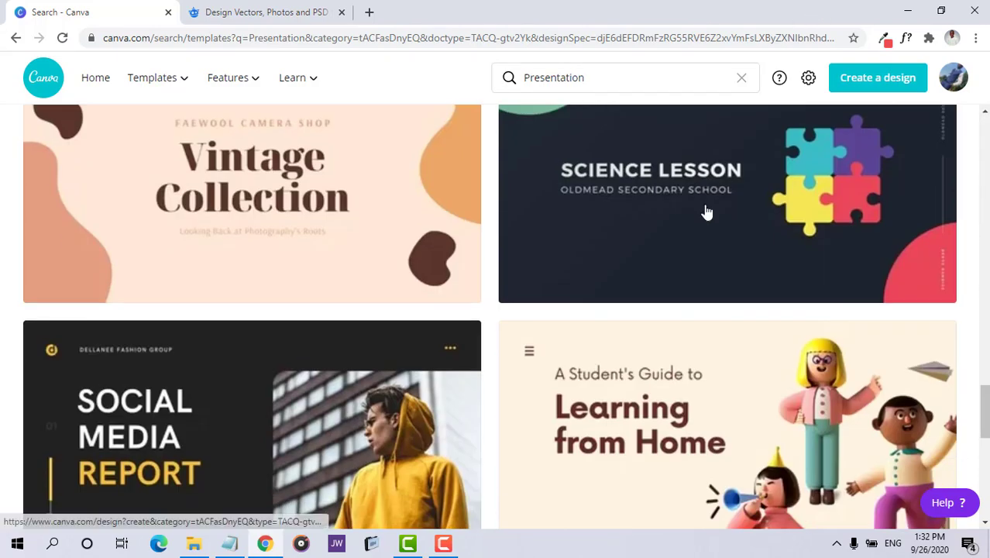
{"action": "scroll", "coordinate": [704, 210], "scroll_direction": "up", "scroll_amount": 5}
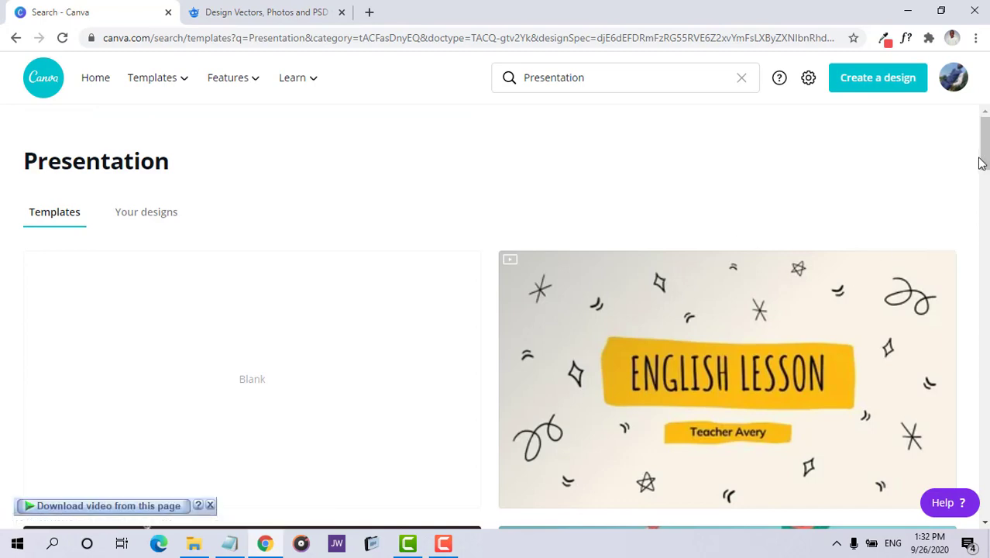
{"action": "left_click_drag", "start_coordinate": [983, 163], "coordinate": [973, 253]}
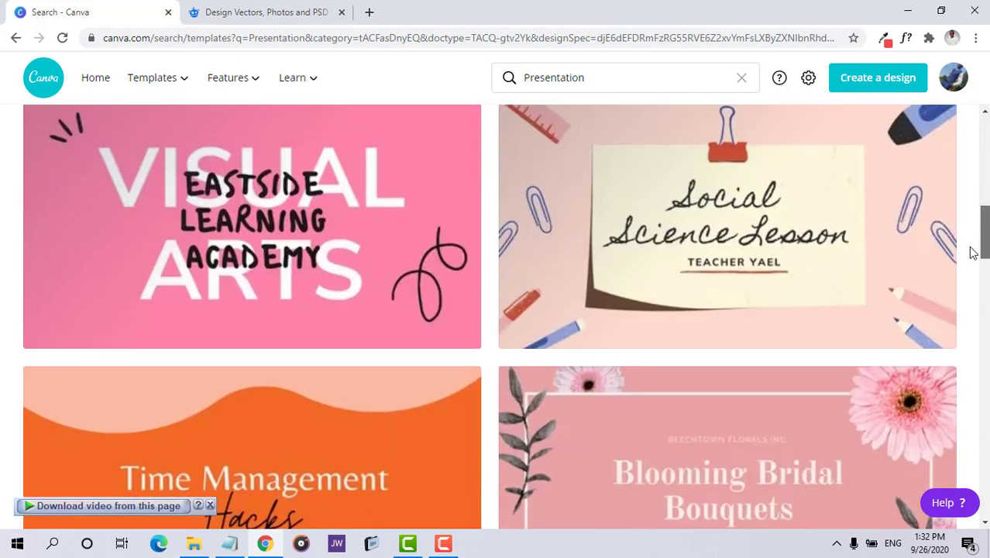
{"action": "left_click_drag", "start_coordinate": [973, 252], "coordinate": [985, 435]}
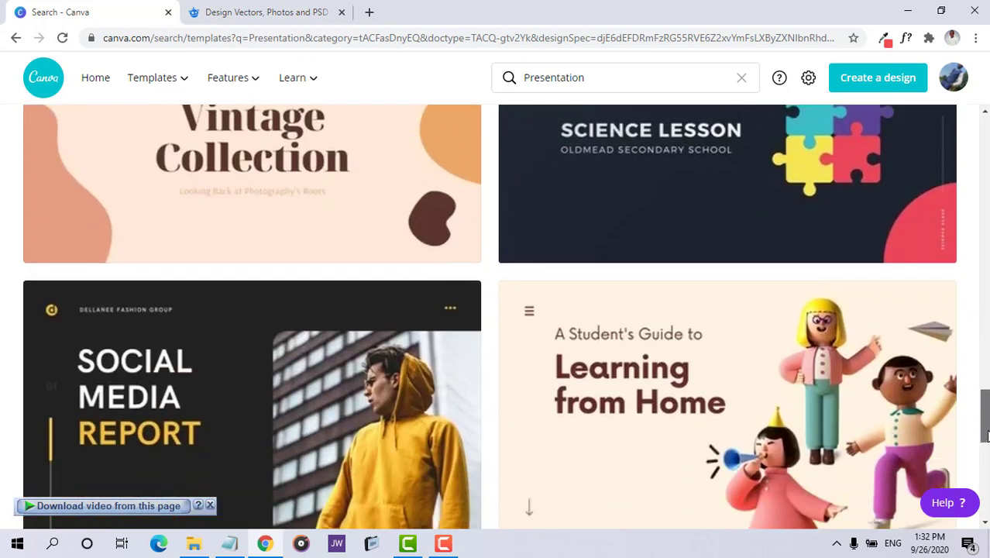
{"action": "scroll", "coordinate": [506, 316], "scroll_direction": "down", "scroll_amount": 7}
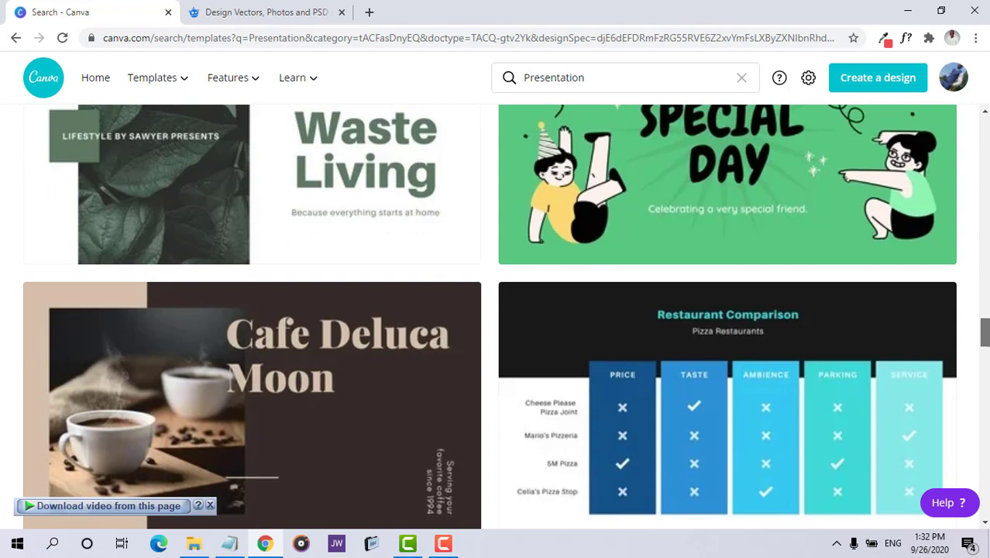
{"action": "scroll", "coordinate": [978, 449], "scroll_direction": "up", "scroll_amount": 8}
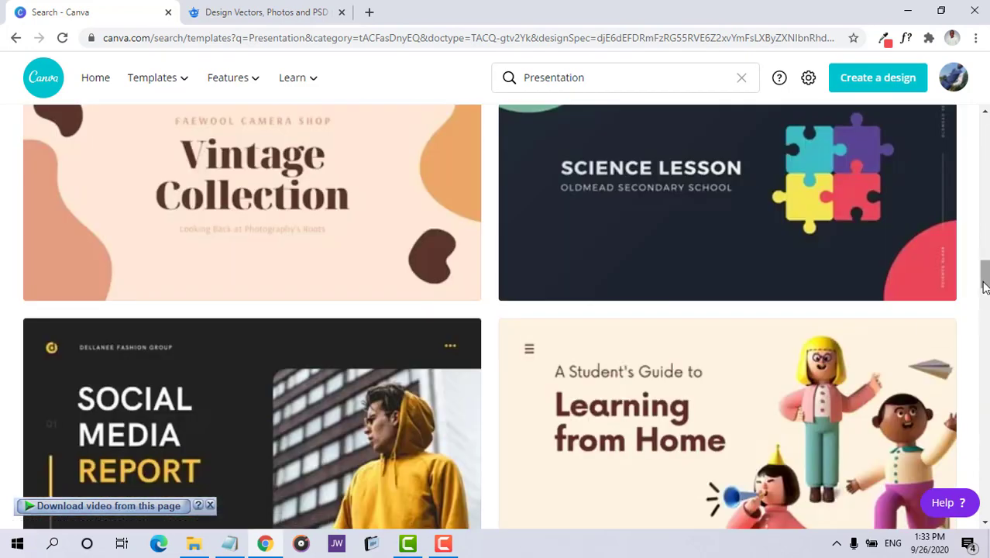
{"action": "left_click_drag", "start_coordinate": [985, 283], "coordinate": [985, 367]}
{"action": "scroll", "coordinate": [933, 336], "scroll_direction": "down", "scroll_amount": 5}
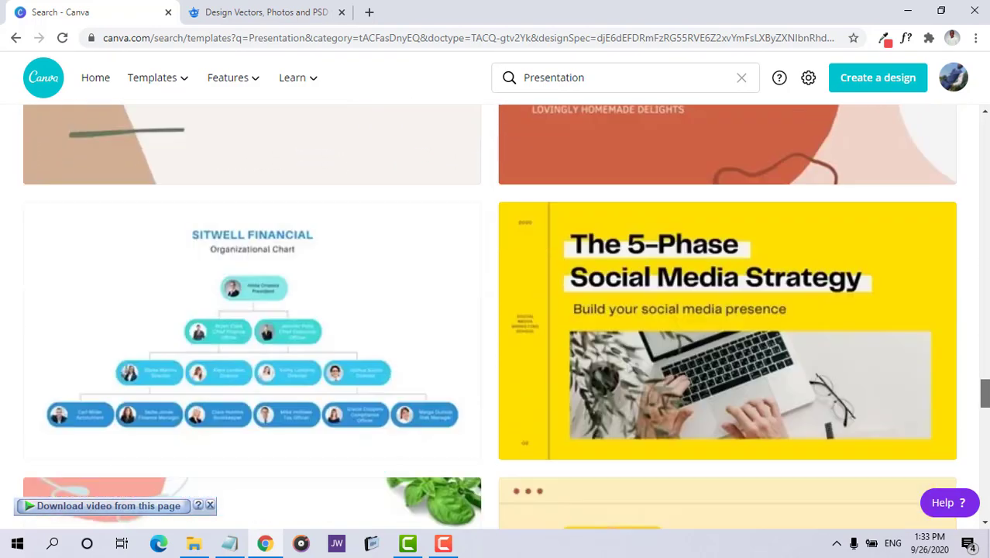
{"action": "left_click", "coordinate": [860, 235]}
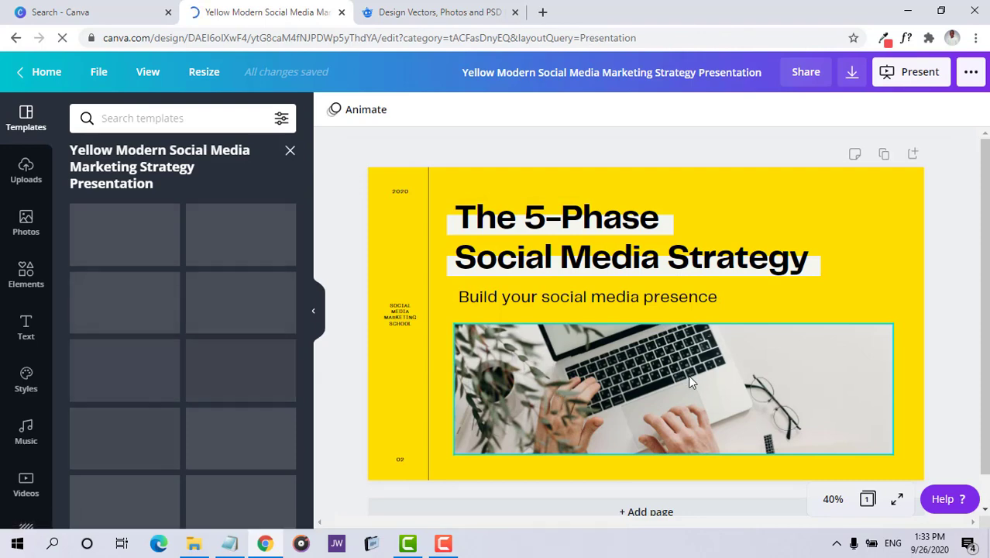
{"action": "left_click", "coordinate": [610, 389]}
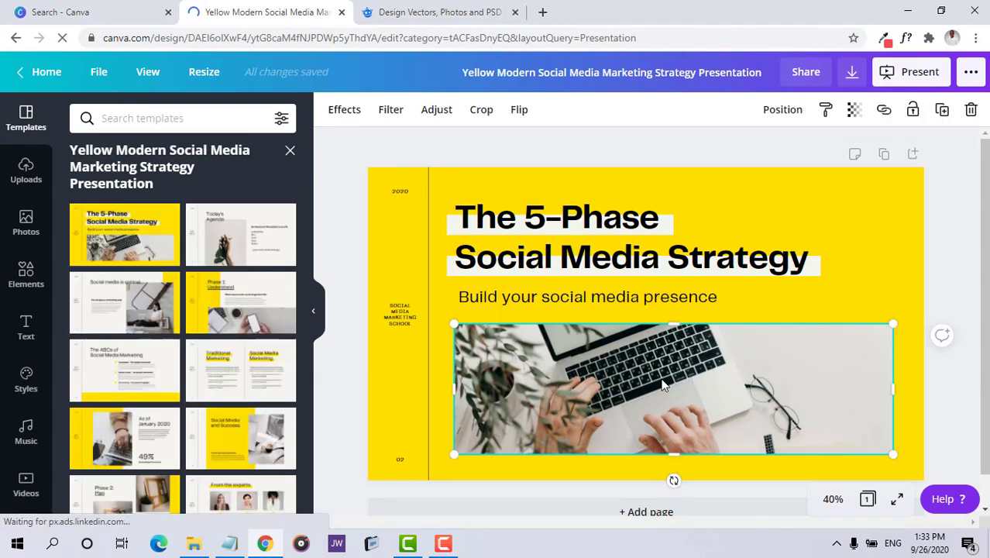
{"action": "scroll", "coordinate": [726, 434], "scroll_direction": "down", "scroll_amount": 1}
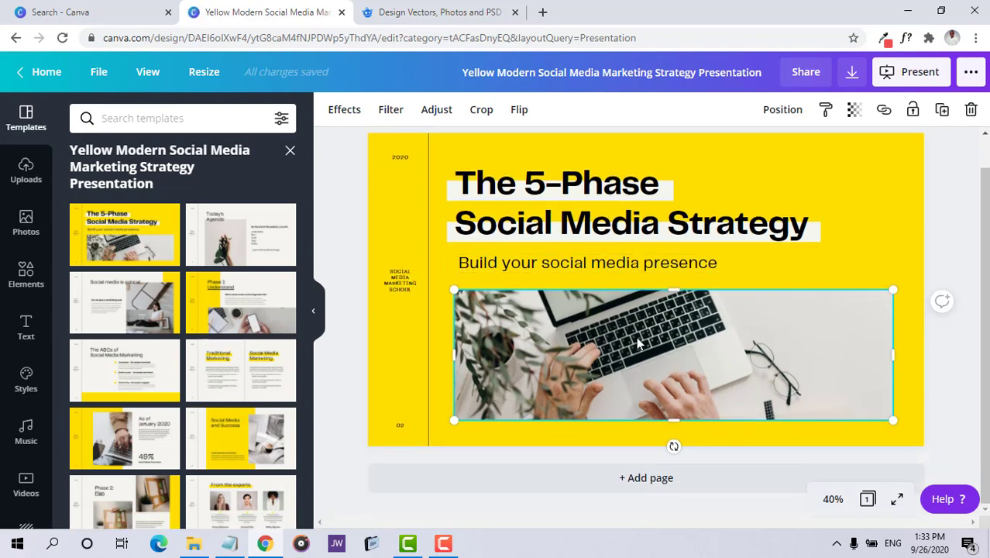
- Switch to the Freepik page and load pexels.com in its place
{"action": "left_click", "coordinate": [404, 7]}
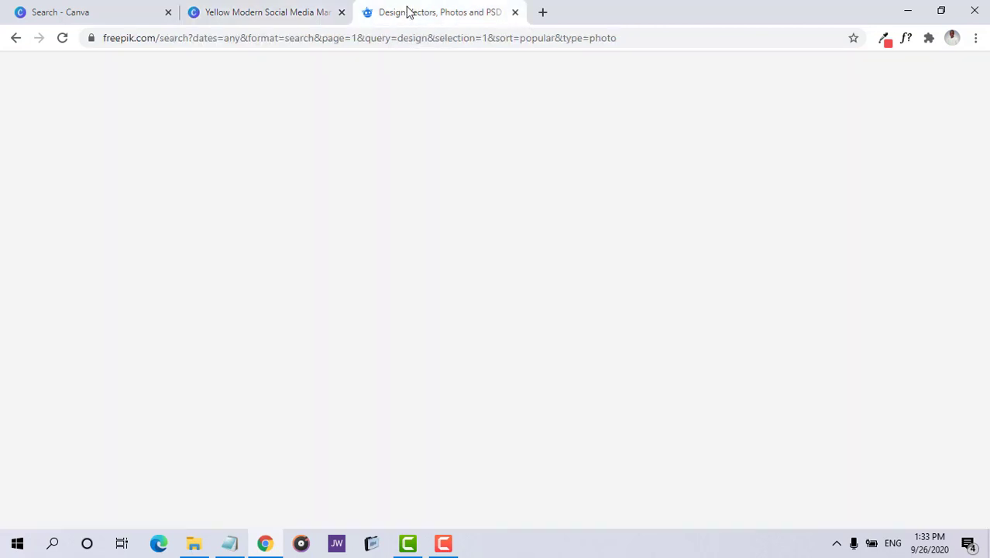
{"action": "left_click", "coordinate": [428, 37]}
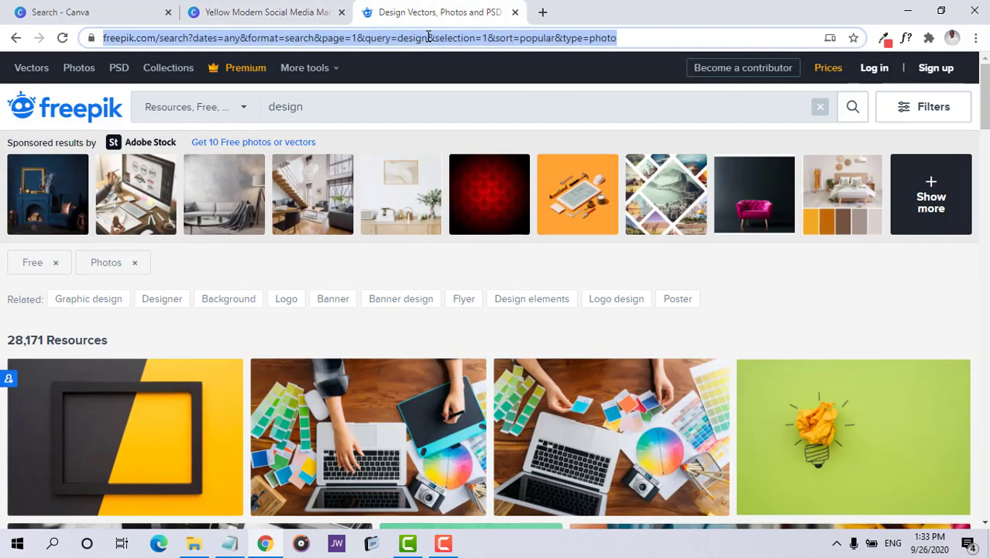
{"action": "type", "text": "pexels"}
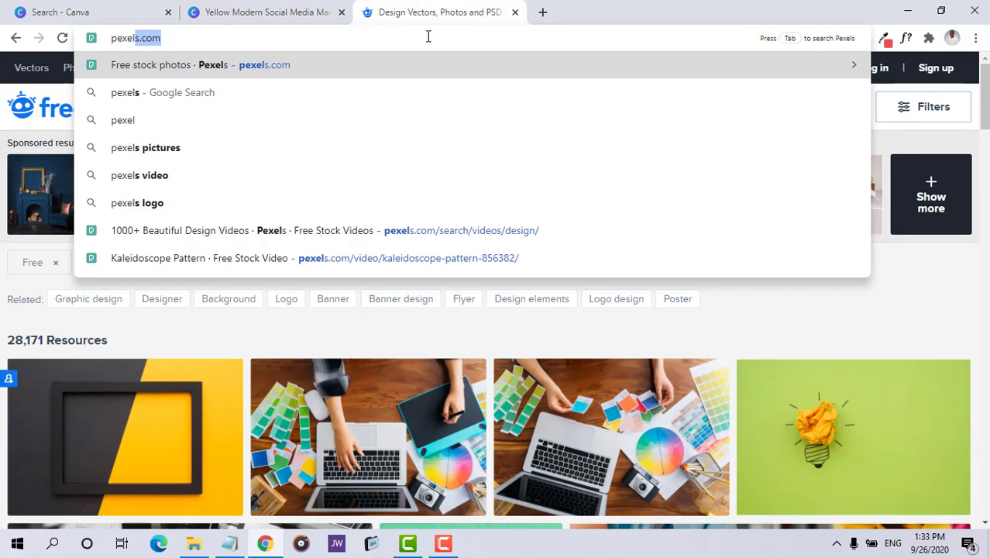
{"action": "key", "text": "Return"}
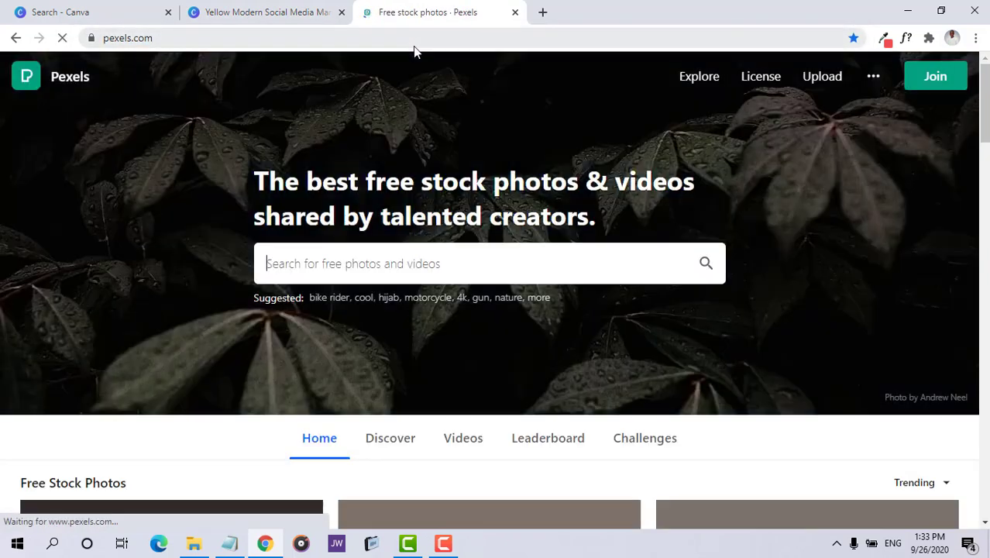
- Search Pexels for designer and restrict the results to videos
{"action": "type", "text": "de"}
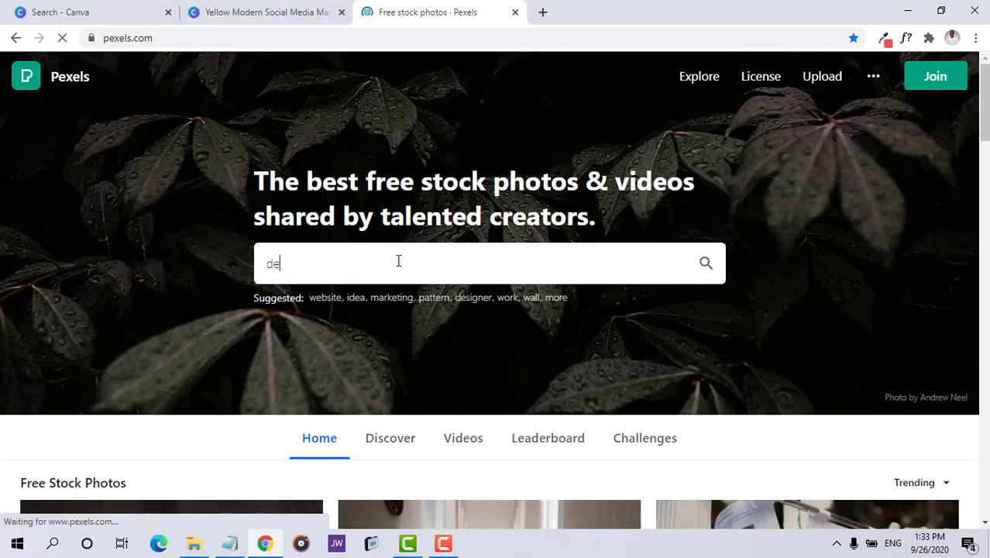
{"action": "type", "text": "signer"}
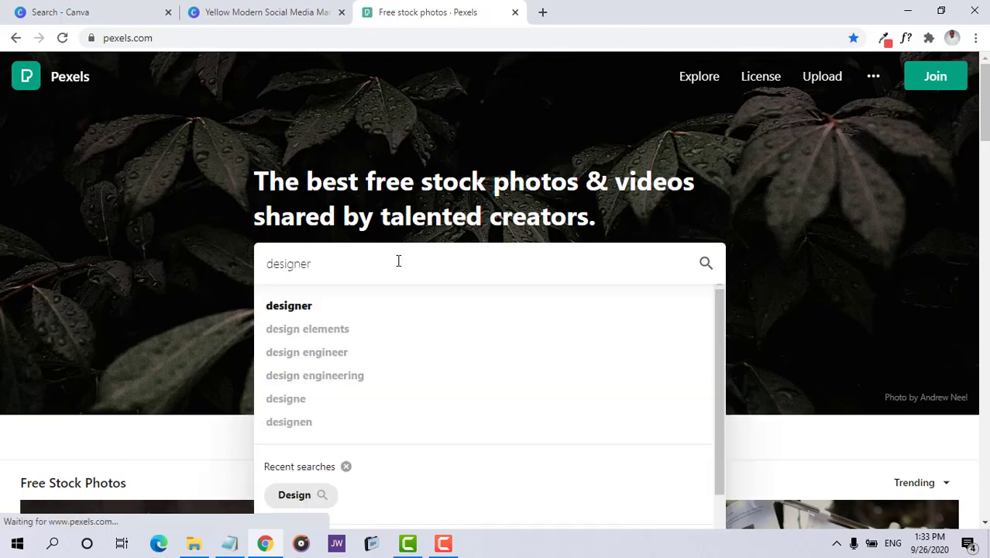
{"action": "key", "text": "Return"}
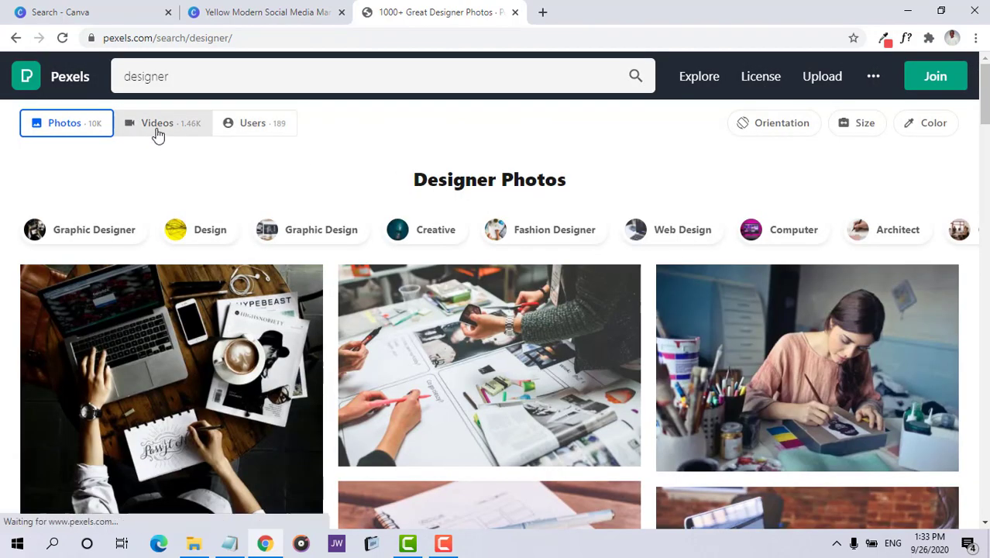
{"action": "left_click", "coordinate": [156, 126]}
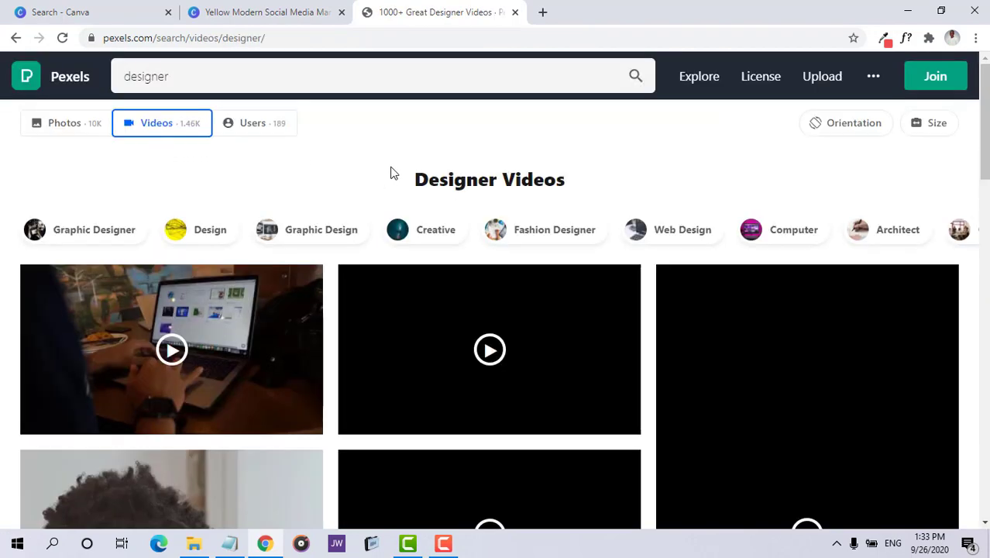
- Browse the designer videos and download the Crop Woman Using Laptop clip
{"action": "mouse_move", "coordinate": [170, 350]}
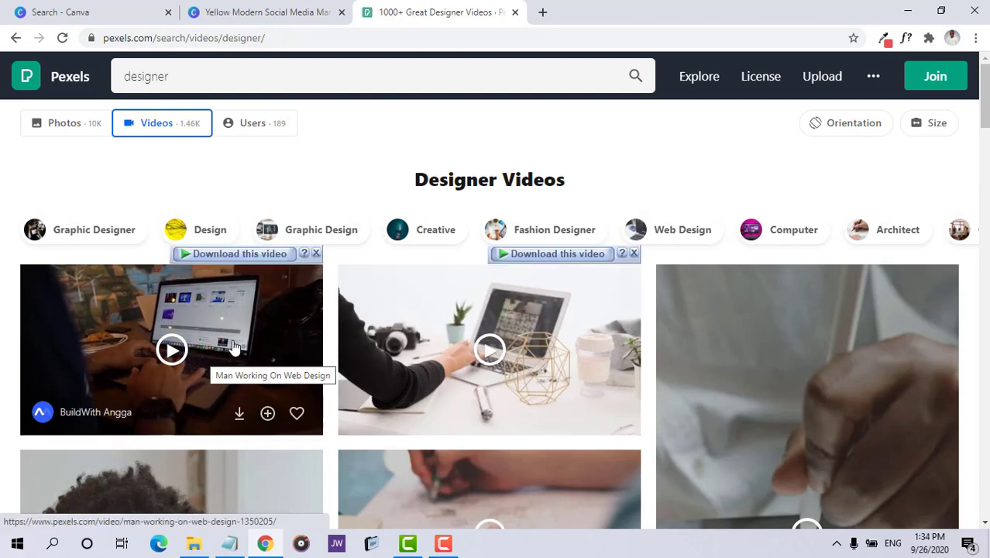
{"action": "mouse_move", "coordinate": [451, 341]}
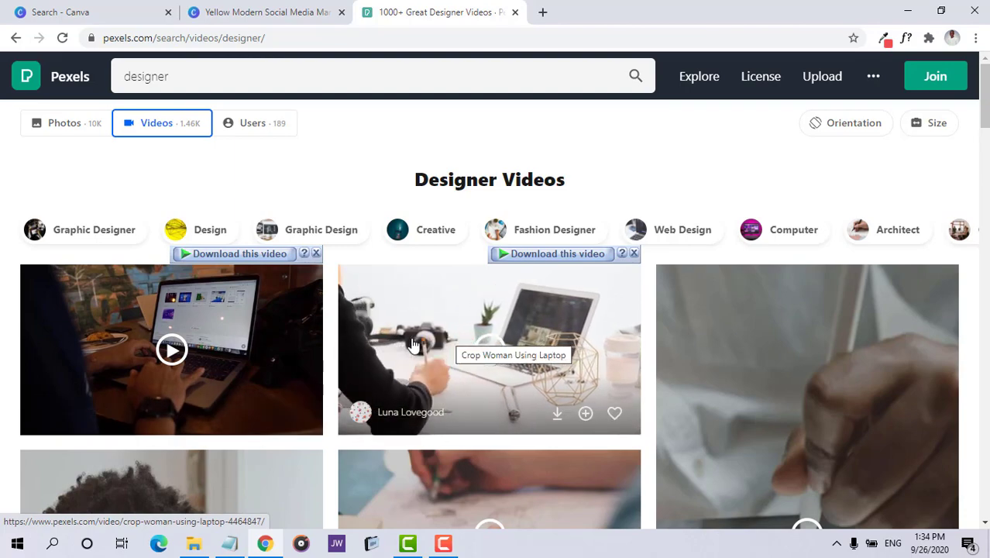
{"action": "scroll", "coordinate": [412, 345], "scroll_direction": "down", "scroll_amount": 10}
{"action": "scroll", "coordinate": [413, 345], "scroll_direction": "up", "scroll_amount": 10}
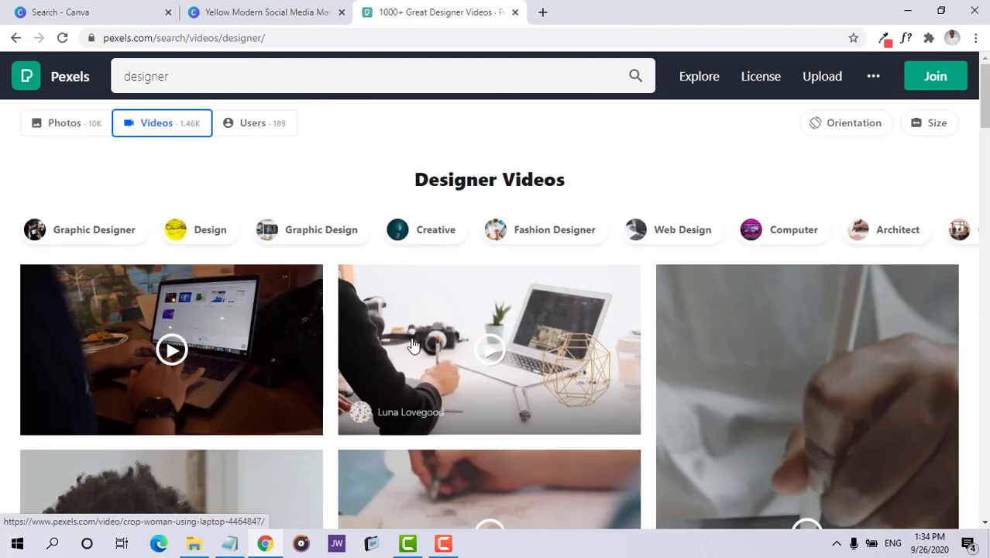
{"action": "scroll", "coordinate": [413, 344], "scroll_direction": "down", "scroll_amount": 6}
{"action": "scroll", "coordinate": [413, 344], "scroll_direction": "up", "scroll_amount": 8}
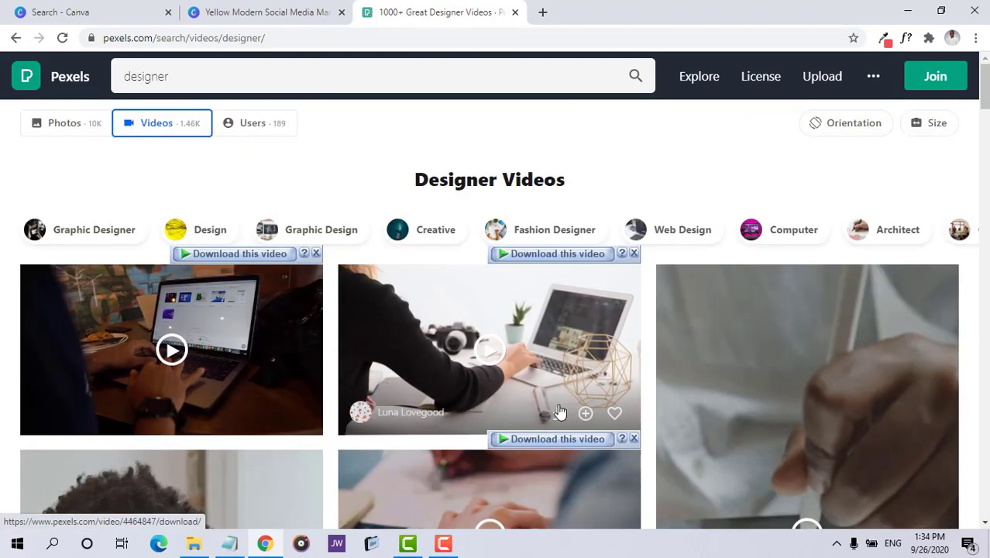
{"action": "left_click", "coordinate": [545, 353]}
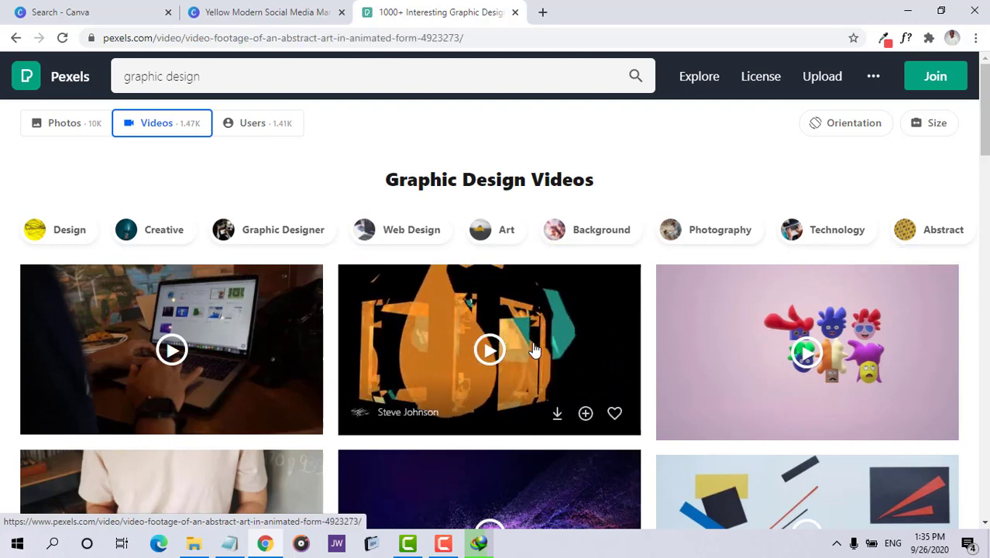
- Download the orange and teal abstract art video from the graphic design results as production ID_4923273.mp4 and minimize the download progress window
{"action": "left_click", "coordinate": [533, 350]}
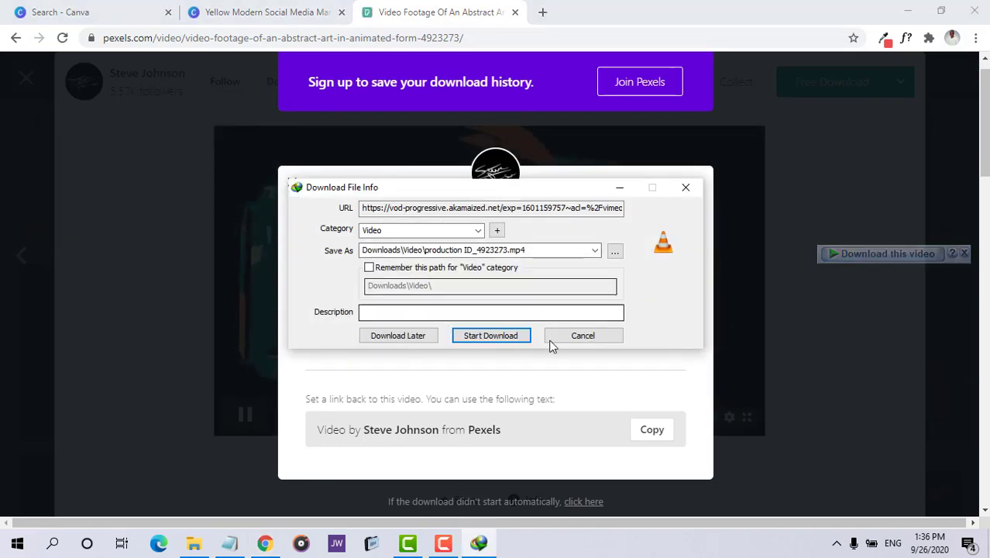
{"action": "left_click", "coordinate": [507, 336]}
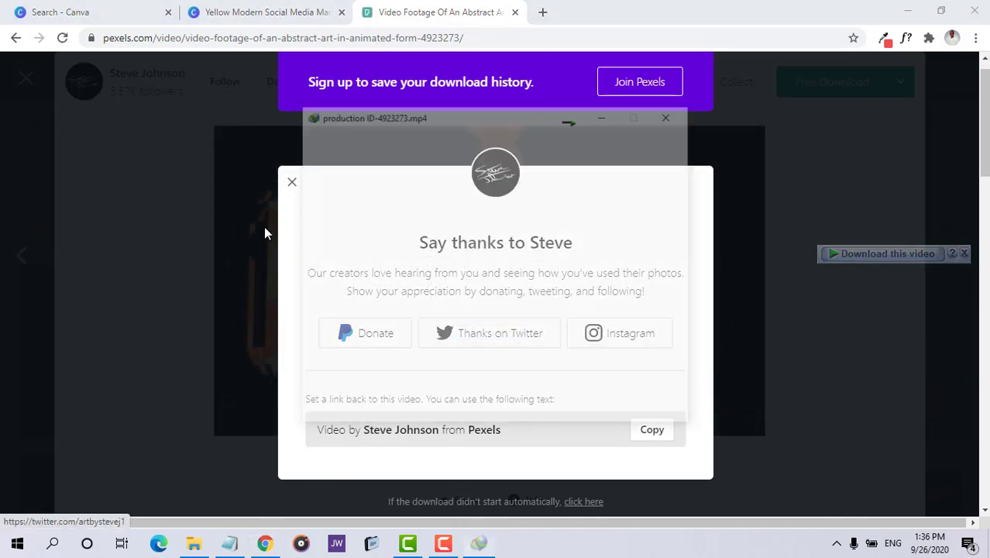
{"action": "left_click", "coordinate": [606, 115]}
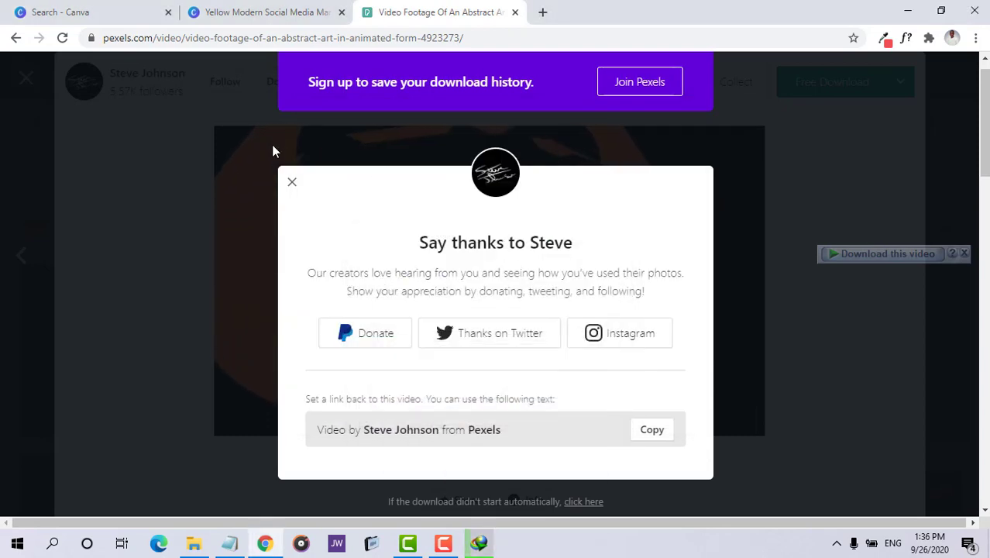
- Dismiss the thank-you message and the video preview on Pexels, and return to the Canva presentation
{"action": "left_click", "coordinate": [293, 184]}
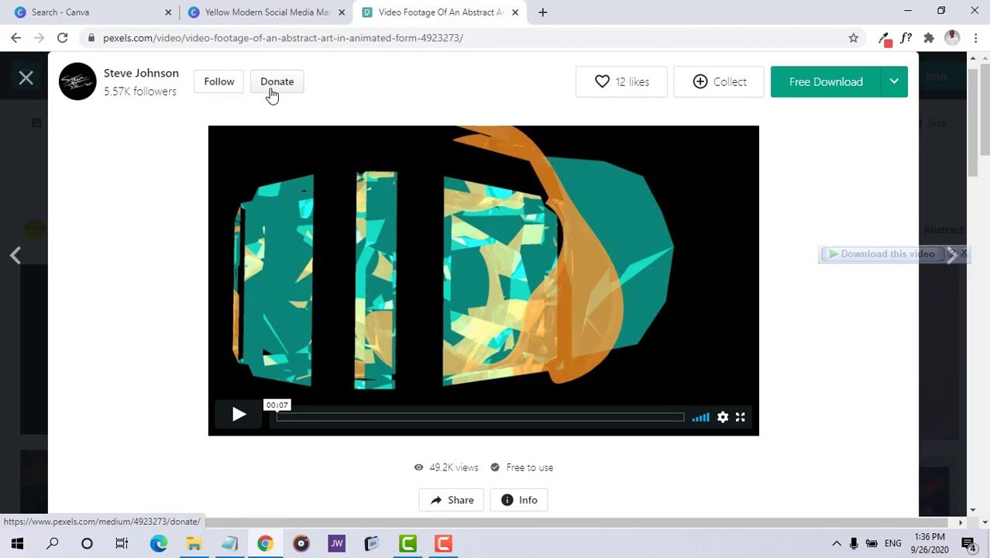
{"action": "left_click", "coordinate": [27, 78]}
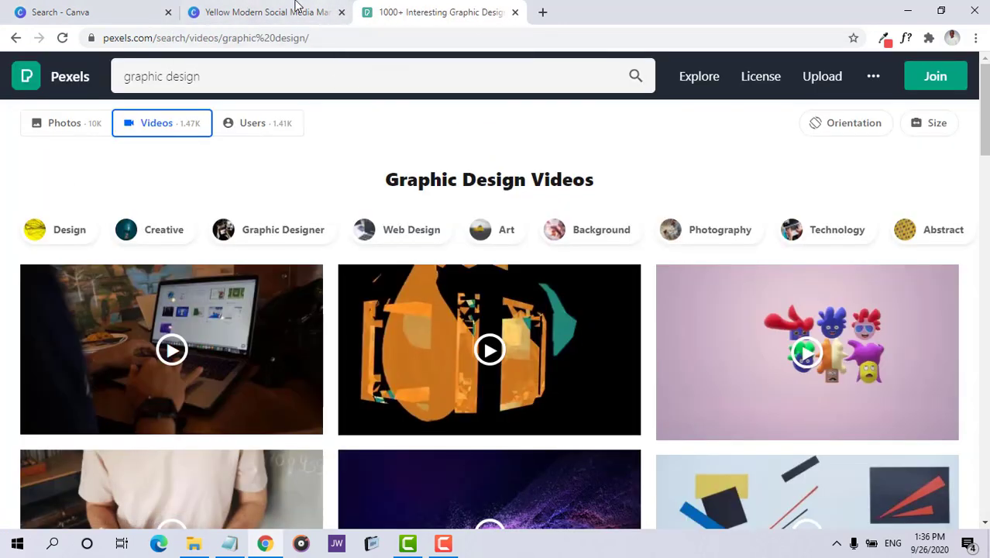
{"action": "left_click", "coordinate": [276, 14]}
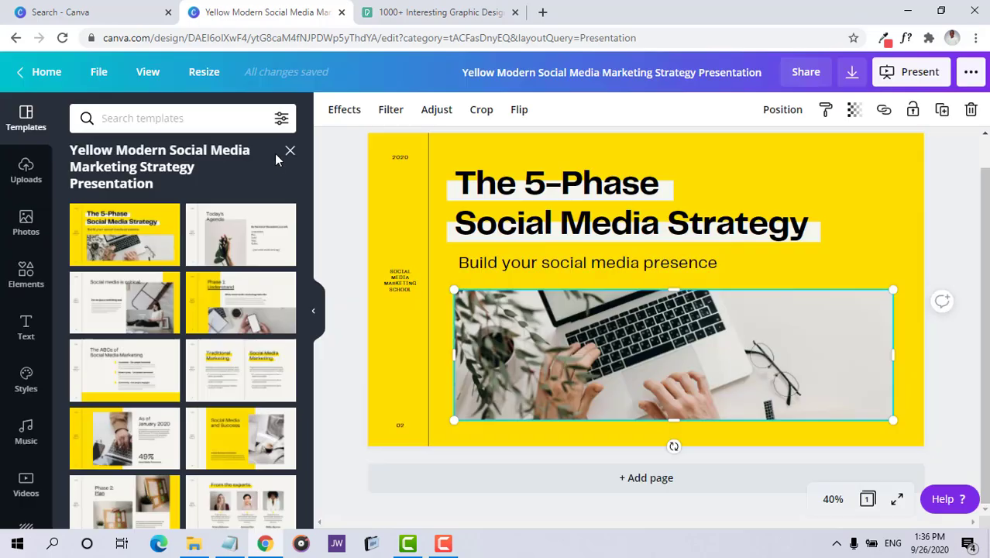
- Upload production ID-4923273.mp4 from the device and show the uploaded videos
{"action": "left_click", "coordinate": [24, 183]}
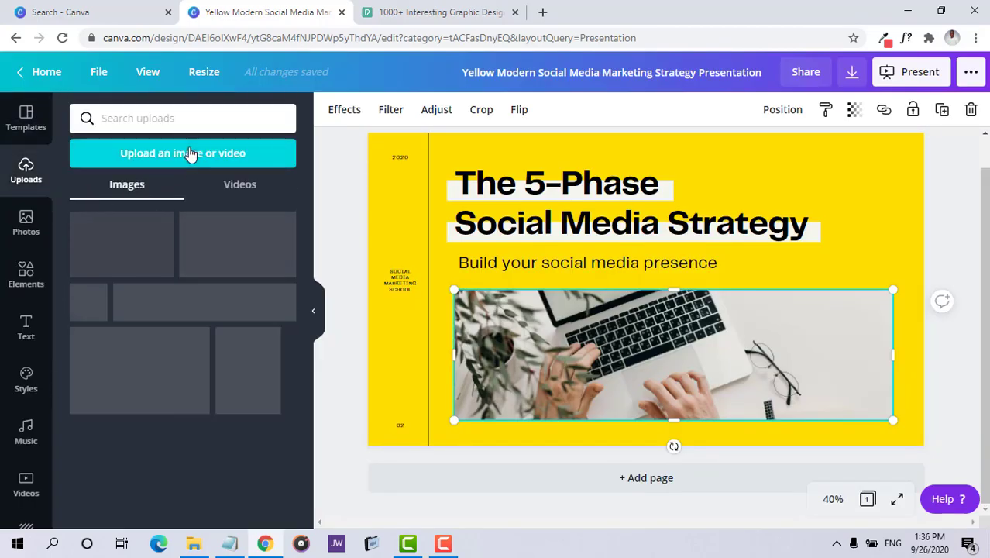
{"action": "left_click", "coordinate": [164, 155]}
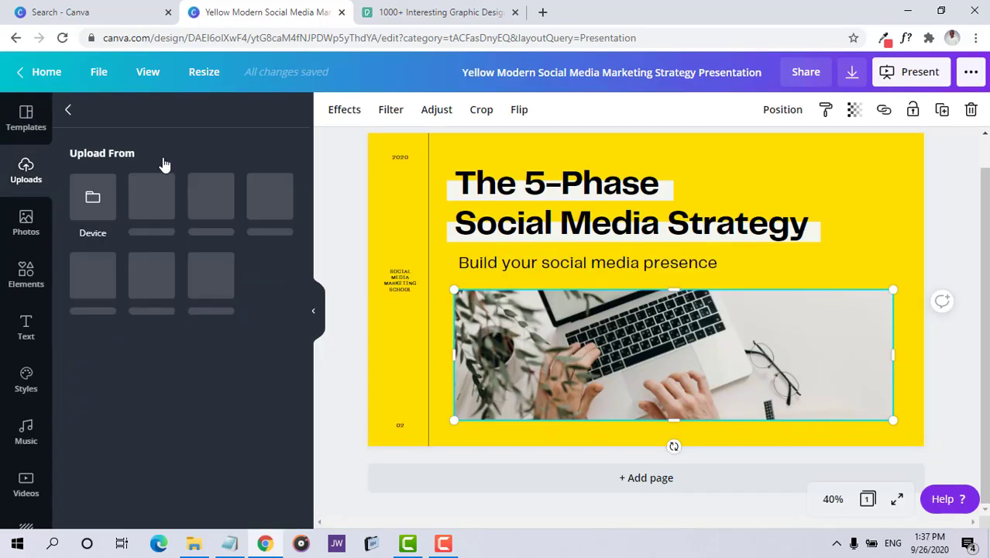
{"action": "left_click", "coordinate": [86, 216]}
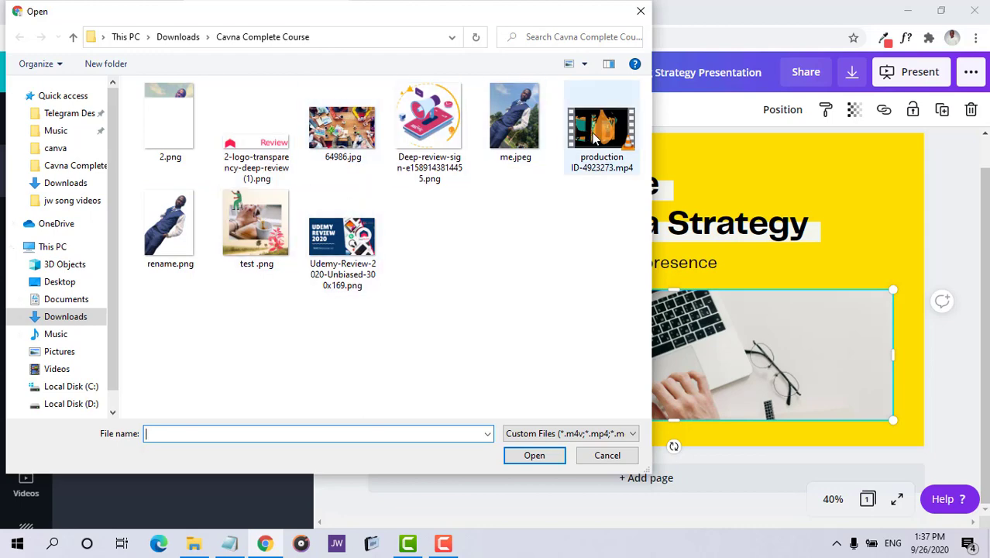
{"action": "left_click", "coordinate": [595, 138]}
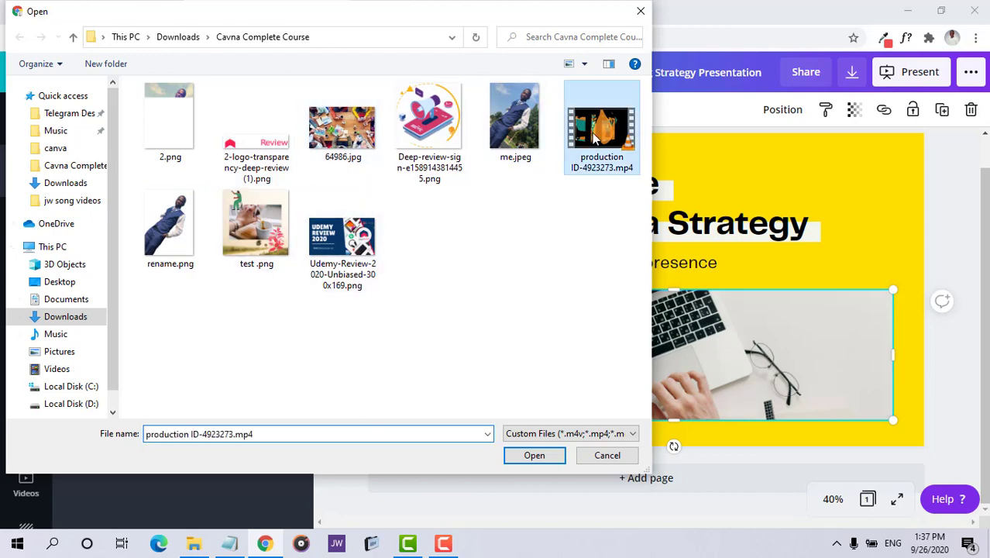
{"action": "left_click", "coordinate": [535, 456]}
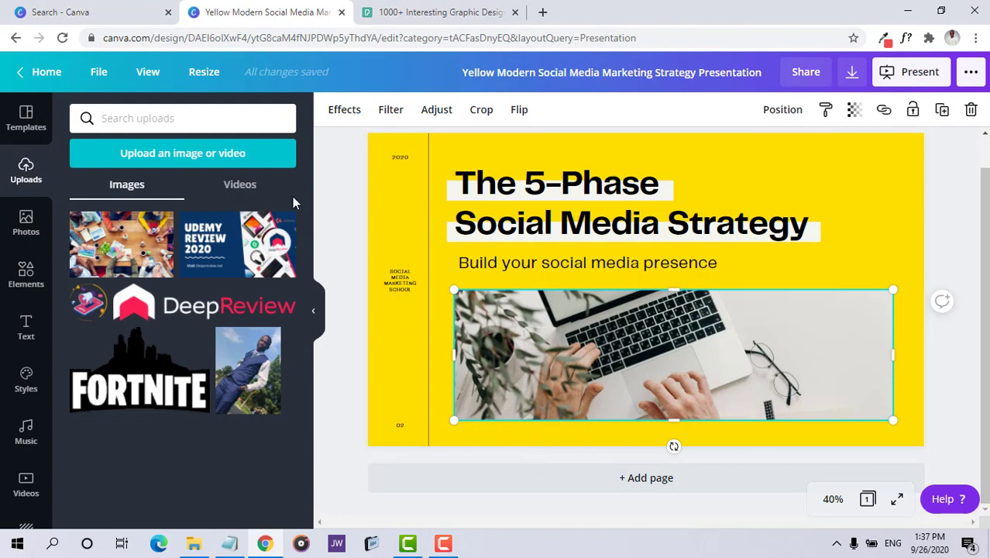
{"action": "left_click", "coordinate": [264, 186]}
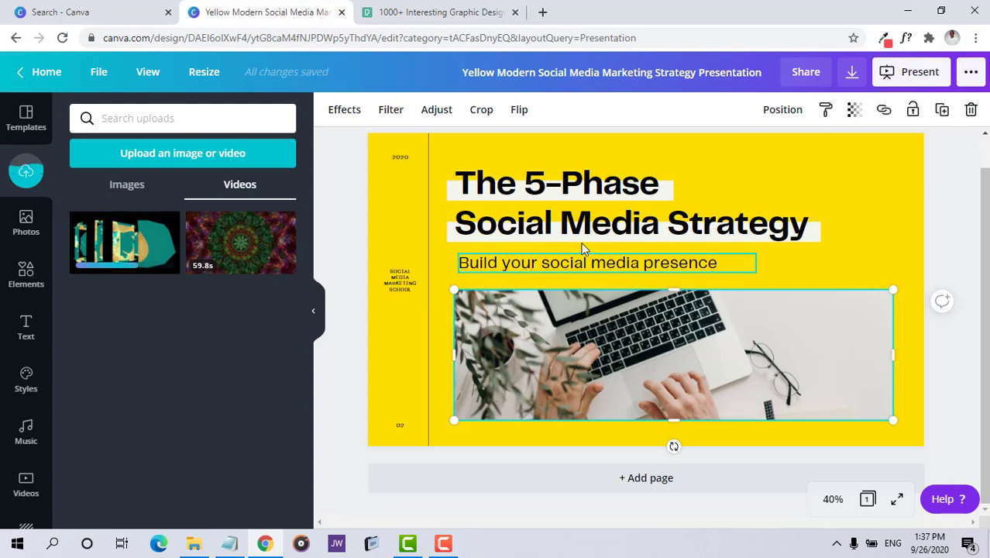
- Remove the words "The 5-Phase" from the slide's title
{"action": "left_click", "coordinate": [512, 182]}
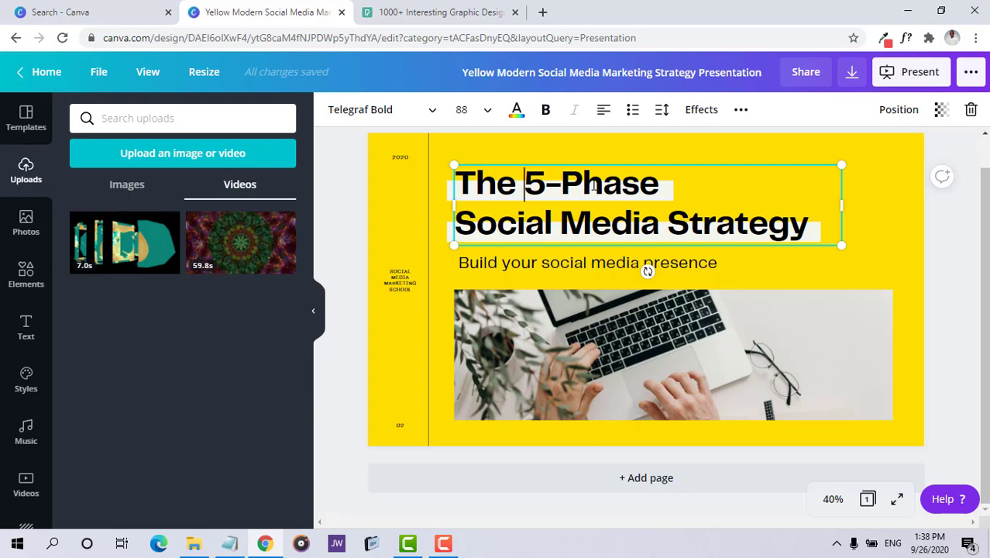
{"action": "key", "text": "Delete"}
{"action": "key", "text": "Delete"}
{"action": "key", "text": "Delete"}
{"action": "key", "text": "Delete"}
{"action": "key", "text": "Delete"}
{"action": "key", "text": "Delete"}
{"action": "key", "text": "Delete"}
{"action": "key", "text": "Delete"}
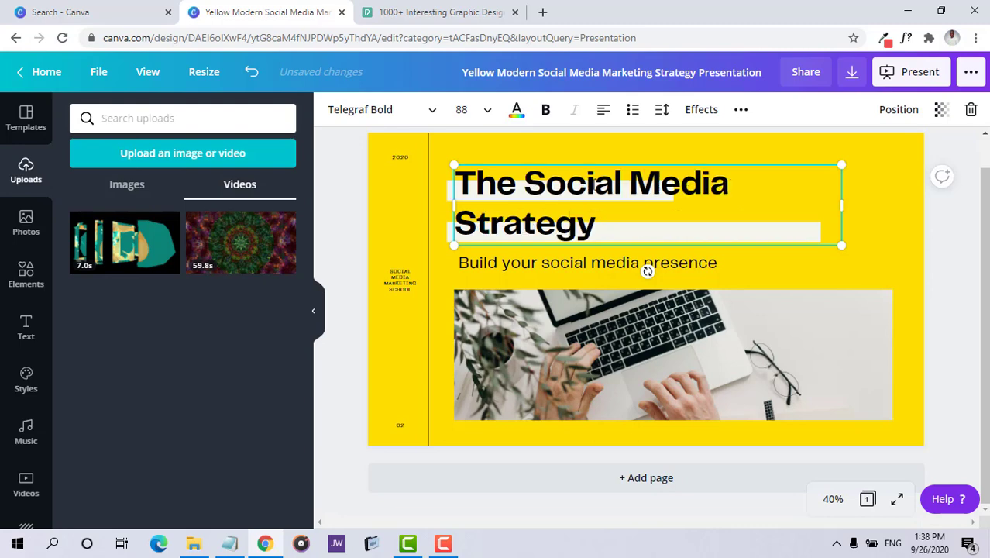
{"action": "key", "text": "BackSpace"}
{"action": "key", "text": "BackSpace"}
{"action": "key", "text": "BackSpace"}
{"action": "key", "text": "BackSpace"}
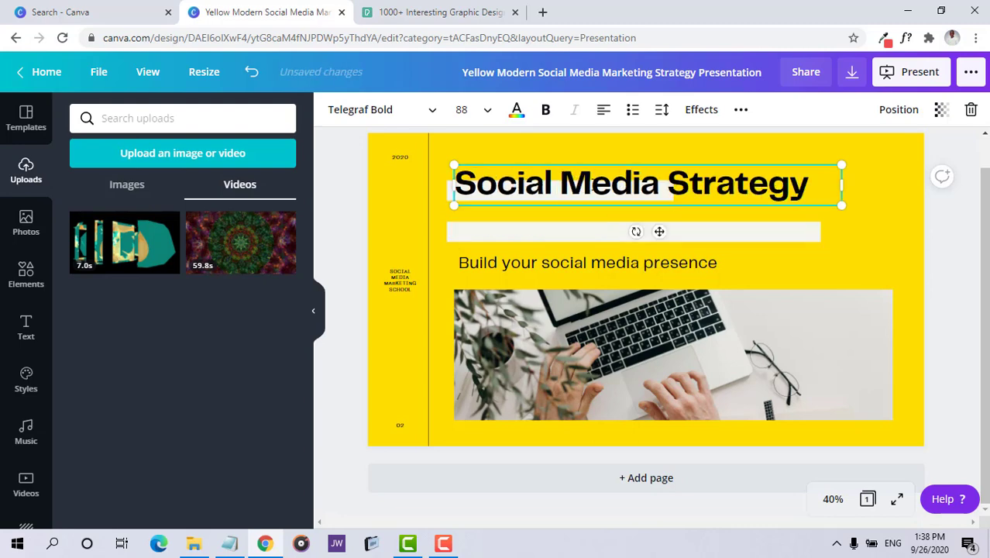
{"action": "type", "text": "Canva"}
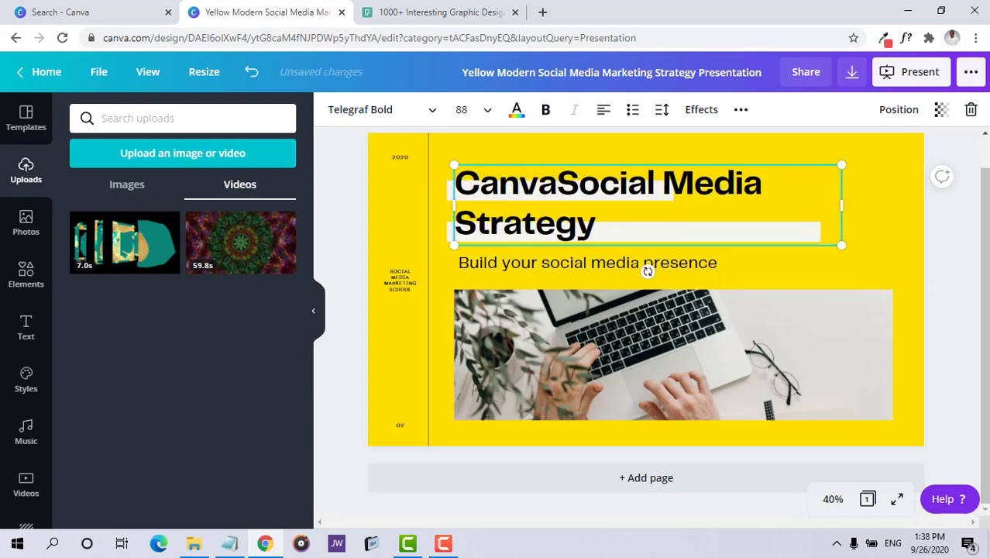
{"action": "type", "text": " Com"}
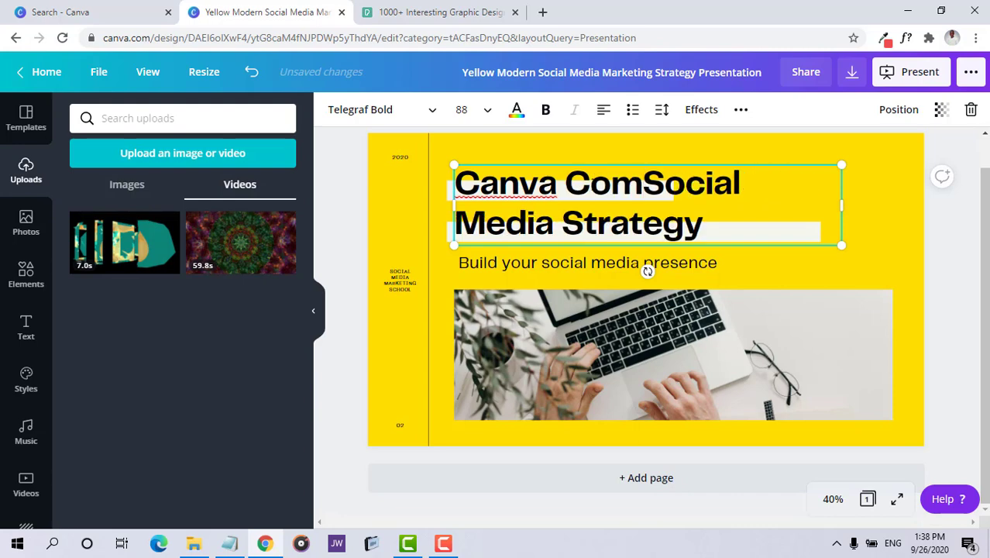
{"action": "key", "text": "BackSpace"}
{"action": "key", "text": "BackSpace"}
{"action": "key", "text": "BackSpace"}
{"action": "key", "text": "BackSpace"}
{"action": "key", "text": "BackSpace"}
{"action": "key", "text": "BackSpace"}
{"action": "key", "text": "BackSpace"}
{"action": "key", "text": "BackSpace"}
{"action": "key", "text": "BackSpace"}
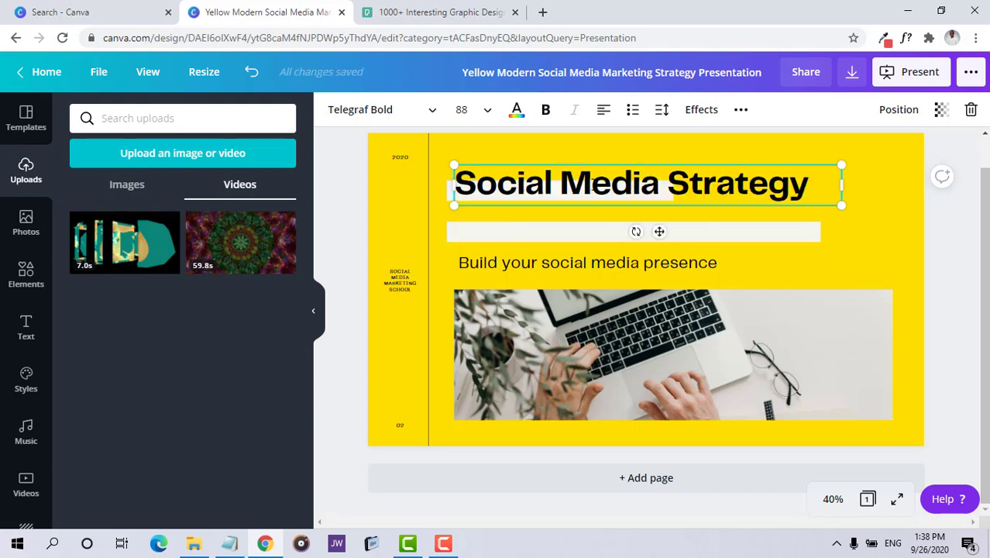
- Insert "Ultimate Canva" at the beginning of the slide's title
{"action": "type", "text": "Uli"}
{"action": "key", "text": "BackSpace"}
{"action": "type", "text": "t"}
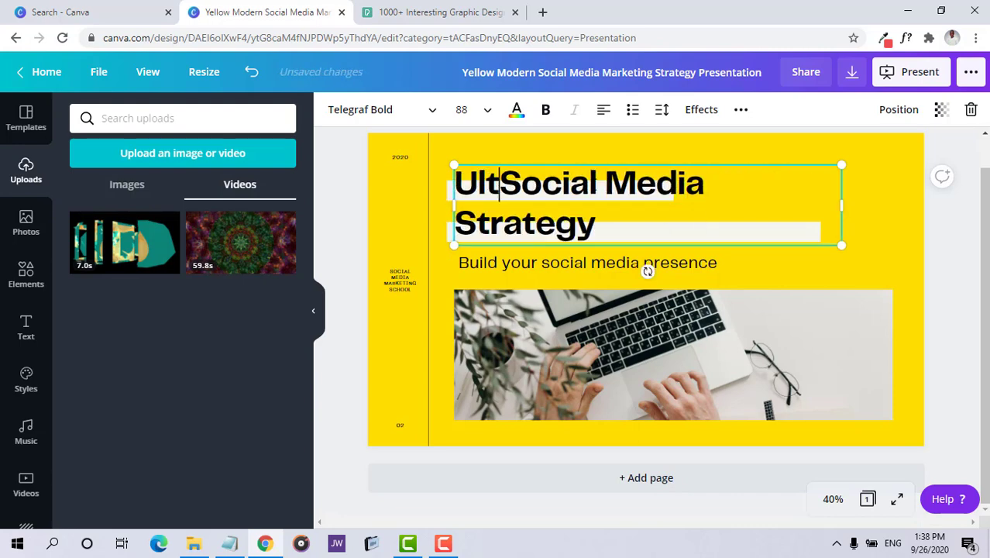
{"action": "type", "text": "imate Cam"}
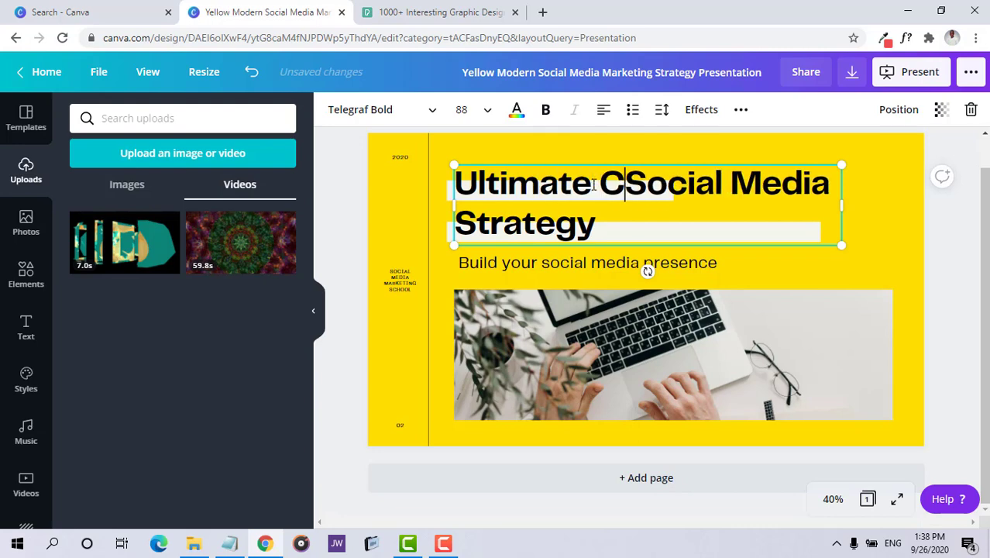
{"action": "key", "text": "BackSpace"}
{"action": "type", "text": "nva"}
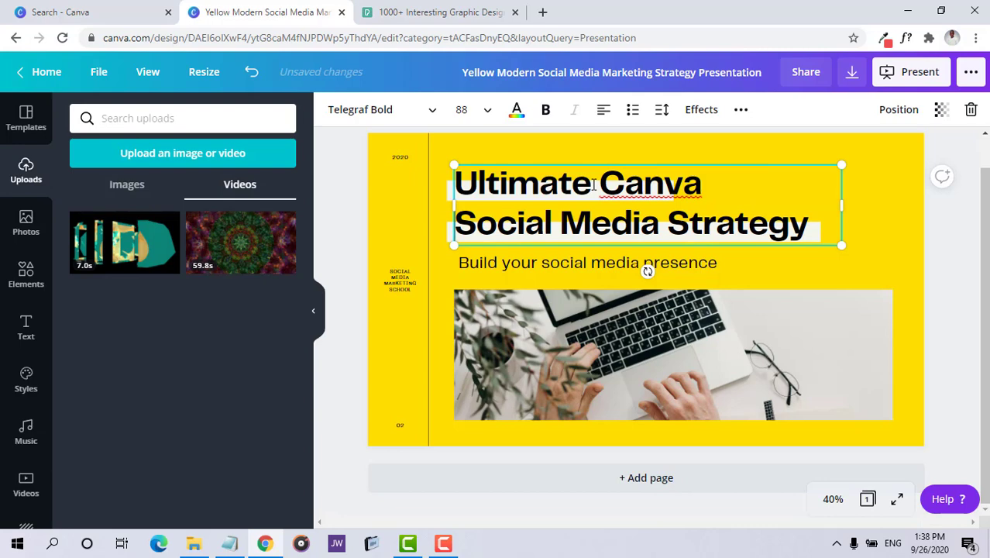
- Replace "Social Media Strategy" in the title with "Complete Course"
{"action": "key", "text": "Delete"}
{"action": "key", "text": "Delete"}
{"action": "key", "text": "Delete"}
{"action": "key", "text": "Delete"}
{"action": "key", "text": "Delete"}
{"action": "key", "text": "Delete"}
{"action": "key", "text": "Delete"}
{"action": "key", "text": "Delete"}
{"action": "key", "text": "Delete"}
{"action": "key", "text": "Delete"}
{"action": "key", "text": "Delete"}
{"action": "key", "text": "Delete"}
{"action": "key", "text": "Delete"}
{"action": "key", "text": "Delete"}
{"action": "key", "text": "Delete"}
{"action": "key", "text": "Delete"}
{"action": "key", "text": "Delete"}
{"action": "key", "text": "Delete"}
{"action": "key", "text": "Delete"}
{"action": "key", "text": "Delete"}
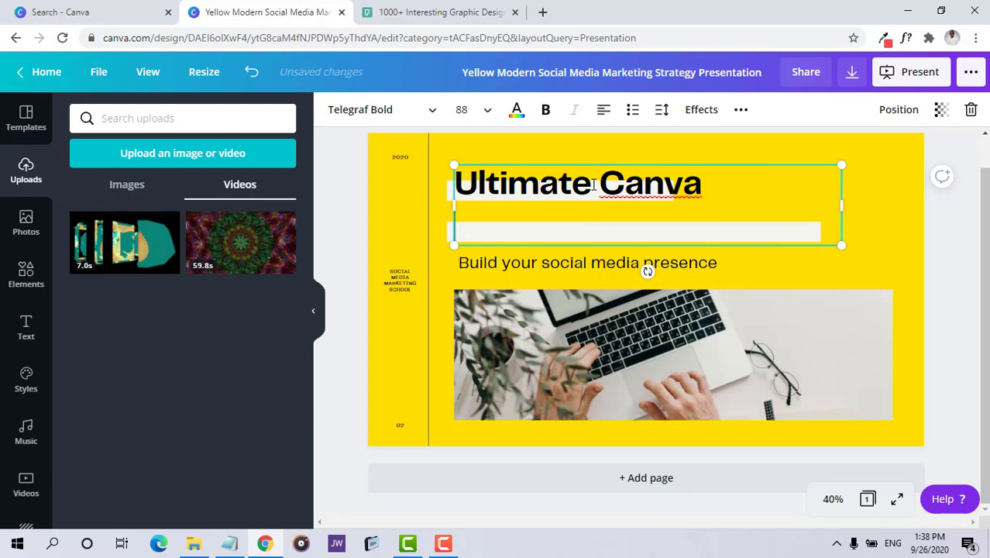
{"action": "type", "text": "Complete"}
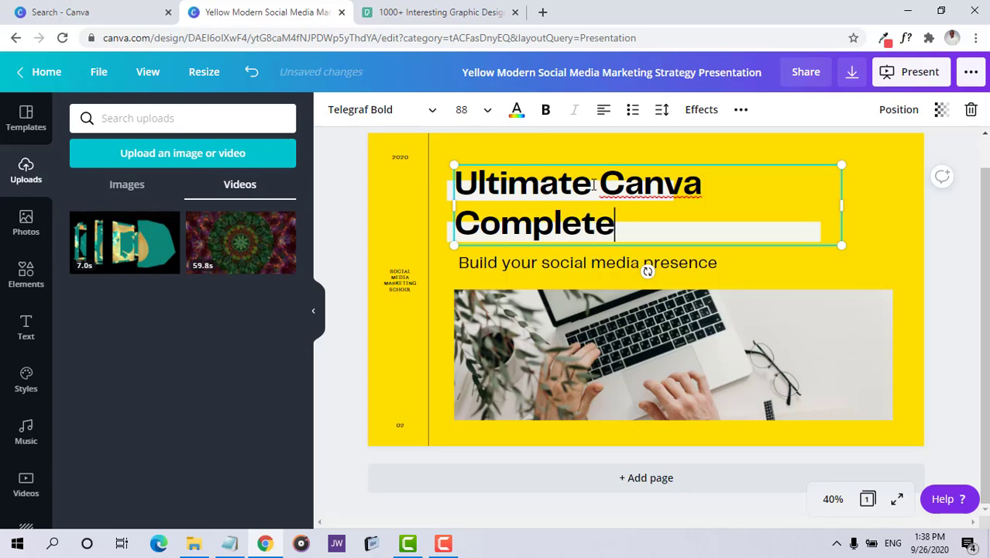
{"action": "type", "text": " Course"}
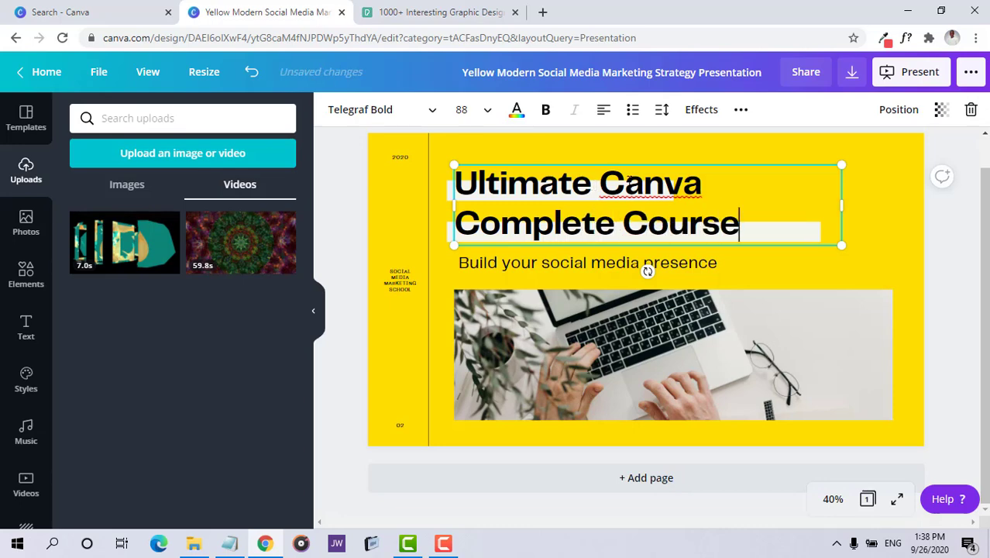
- Replace the subtitle text with "Bring out the design genius in you!"
{"action": "left_click", "coordinate": [543, 266]}
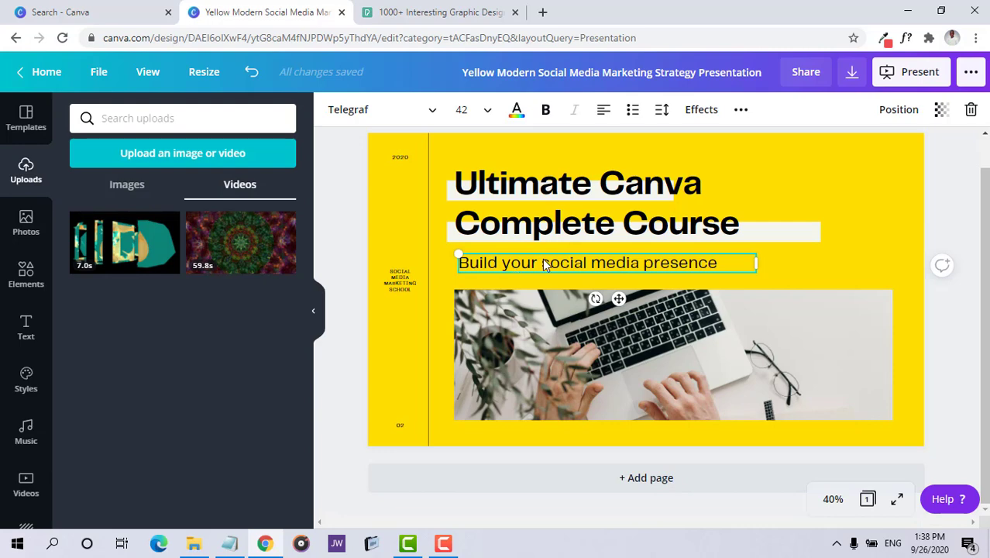
{"action": "left_click", "coordinate": [498, 262]}
{"action": "key", "text": "BackSpace"}
{"action": "key", "text": "BackSpace"}
{"action": "key", "text": "BackSpace"}
{"action": "key", "text": "BackSpace"}
{"action": "key", "text": "BackSpace"}
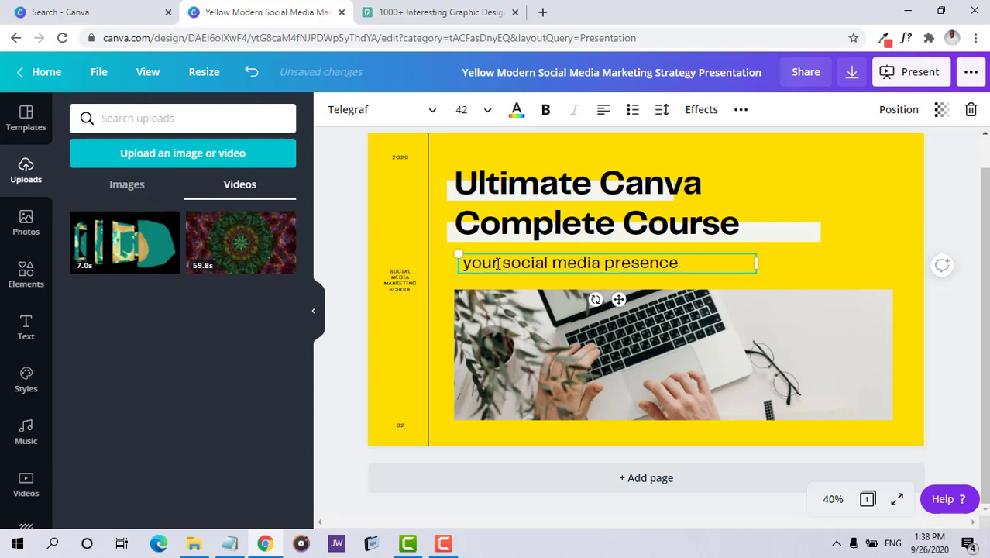
{"action": "type", "text": "Bring"}
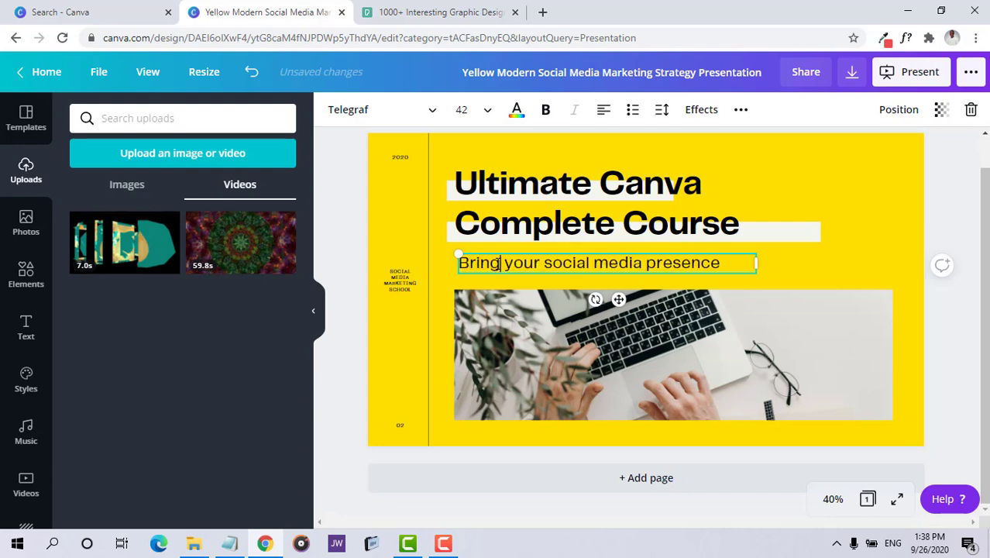
{"action": "type", "text": " ou"}
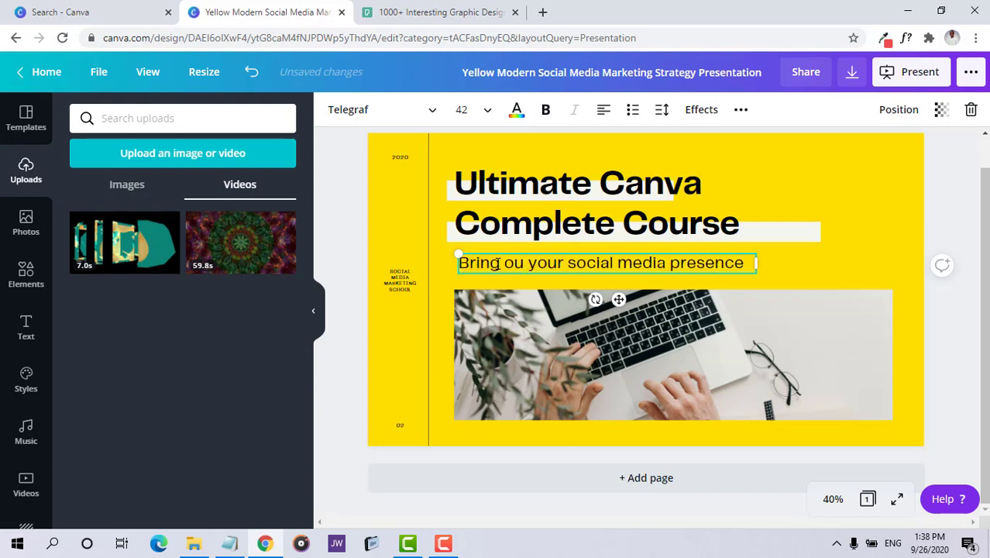
{"action": "type", "text": "t the des"}
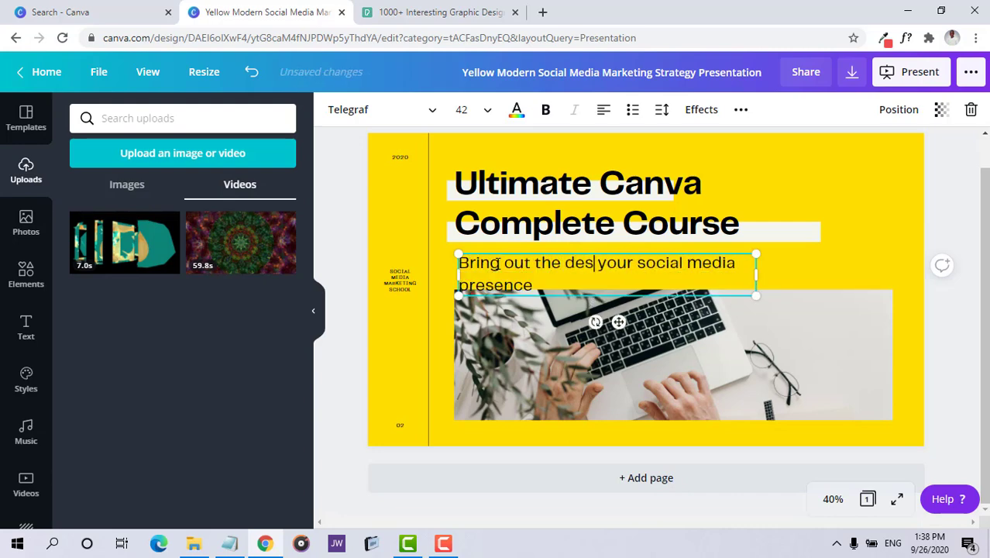
{"action": "type", "text": "ign gen"}
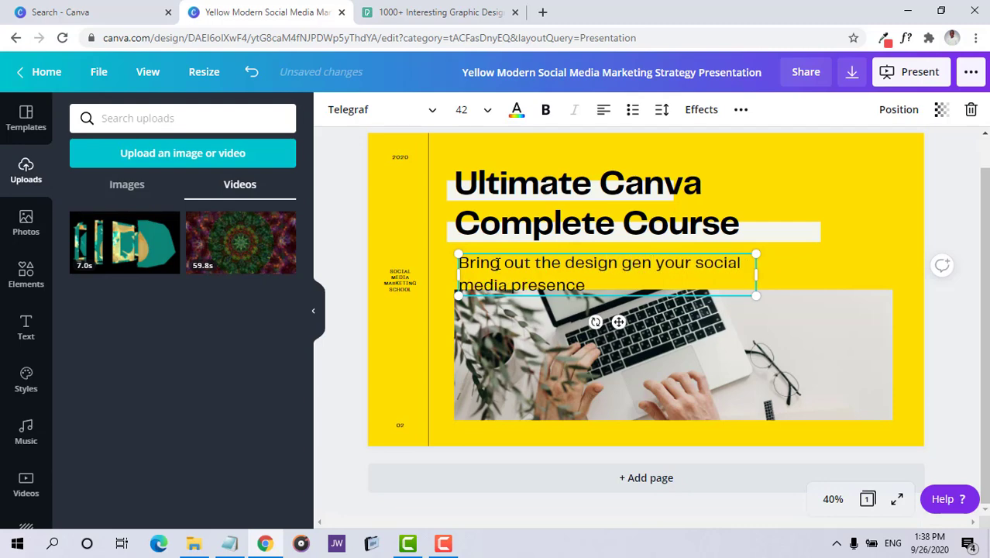
{"action": "type", "text": "ius in you!"}
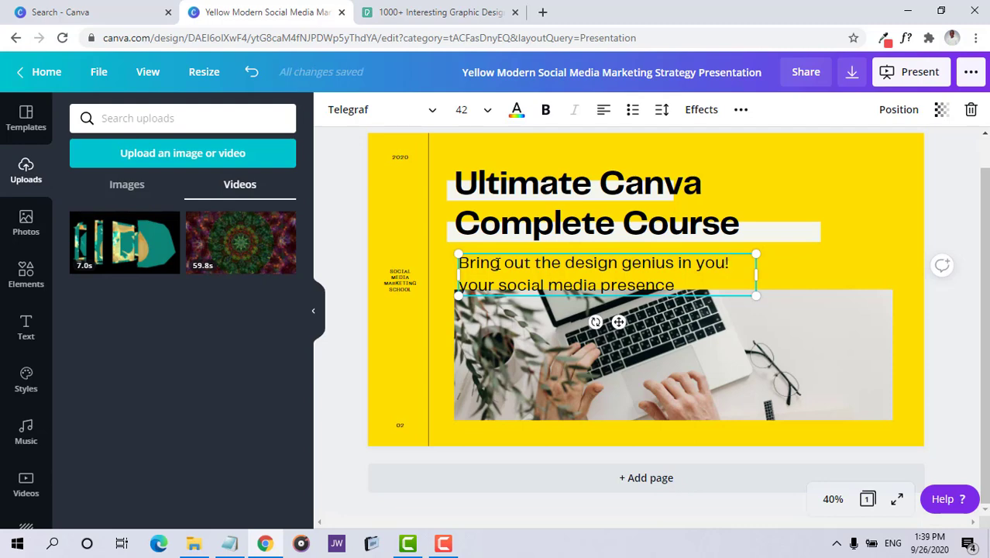
{"action": "key", "text": "ctrl+shift+End"}
{"action": "key", "text": "BackSpace"}
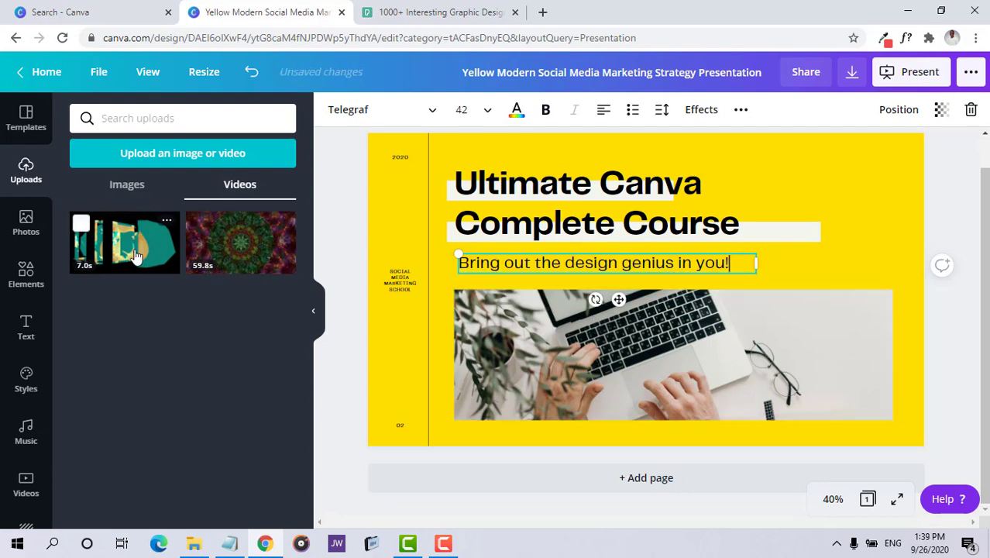
- Add the uploaded 7.0s abstract video to the slide and delete the laptop photo behind it
{"action": "left_click_drag", "start_coordinate": [496, 348], "coordinate": [505, 346]}
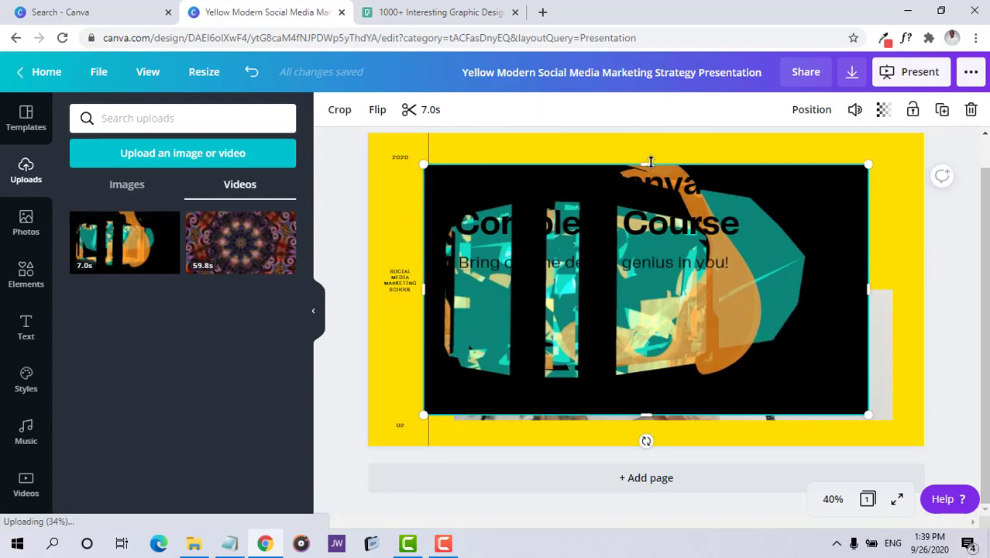
{"action": "left_click", "coordinate": [887, 339]}
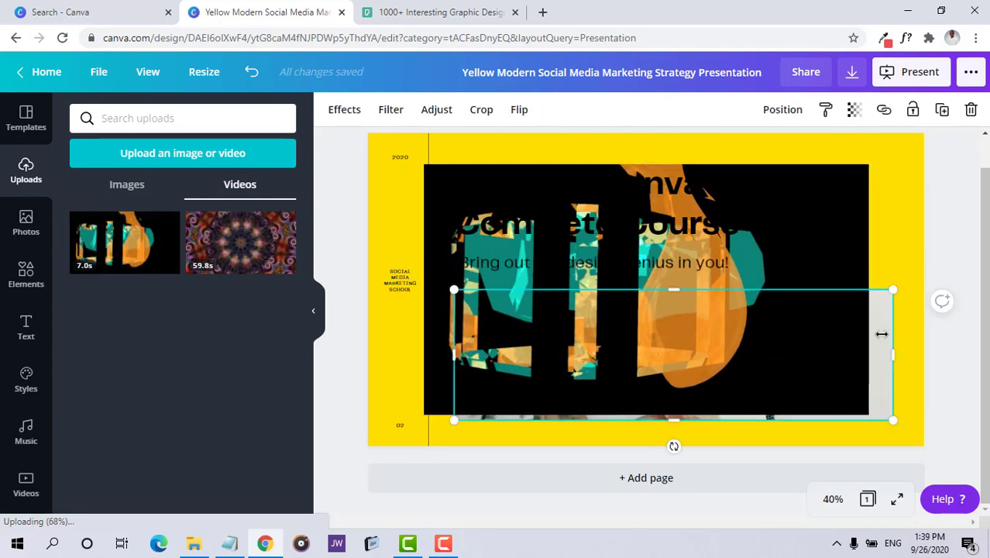
{"action": "key", "text": "Delete"}
- Crop the upper part of the video to a height of about 522 and move it below the subtitle
{"action": "left_click", "coordinate": [740, 342]}
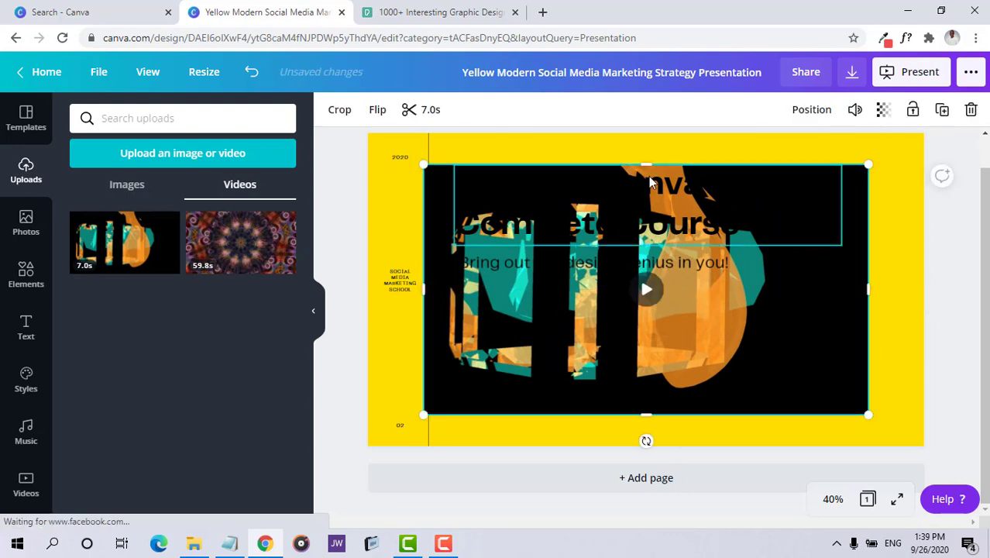
{"action": "left_click_drag", "start_coordinate": [653, 203], "coordinate": [647, 261]}
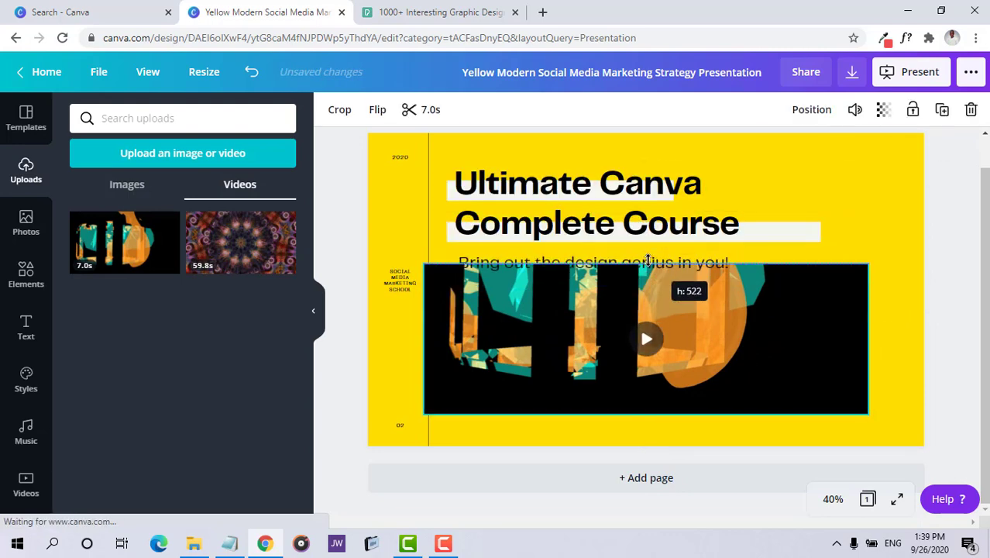
{"action": "left_click_drag", "start_coordinate": [705, 308], "coordinate": [721, 326]}
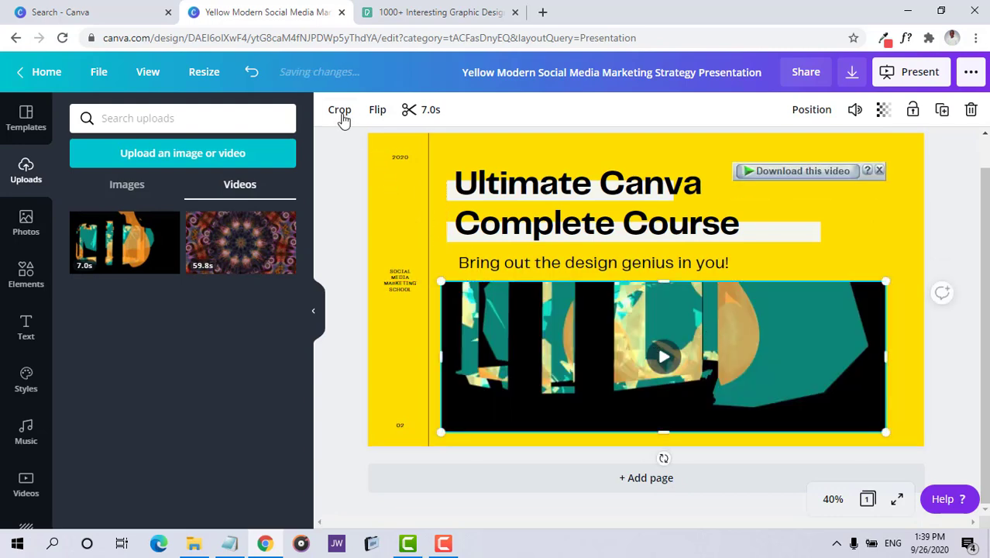
- Re-crop the slide video to reveal more of its upper part, and shrink it to fit below the subtitle
{"action": "double_click", "coordinate": [632, 321]}
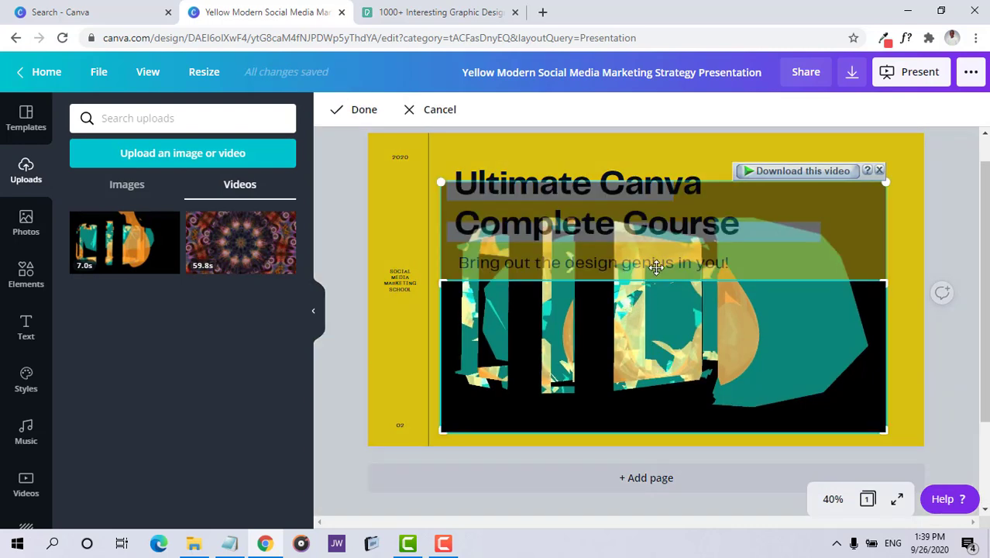
{"action": "left_click_drag", "start_coordinate": [656, 268], "coordinate": [636, 300]}
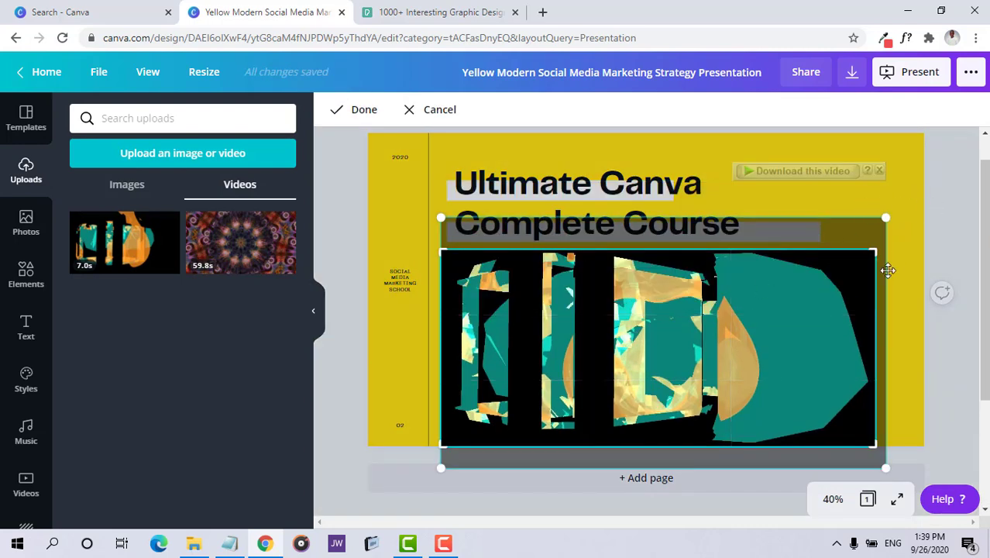
{"action": "left_click", "coordinate": [365, 113]}
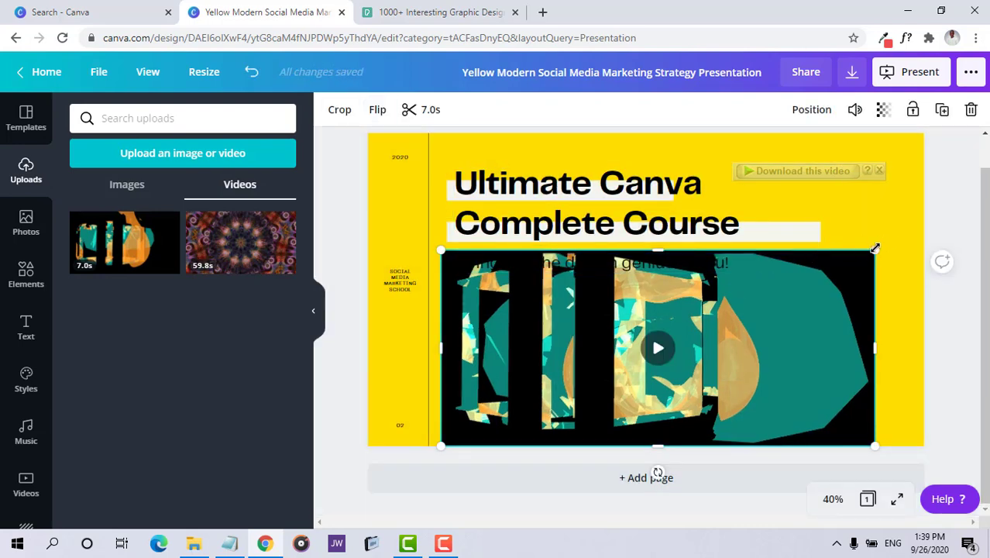
{"action": "left_click_drag", "start_coordinate": [870, 265], "coordinate": [806, 309]}
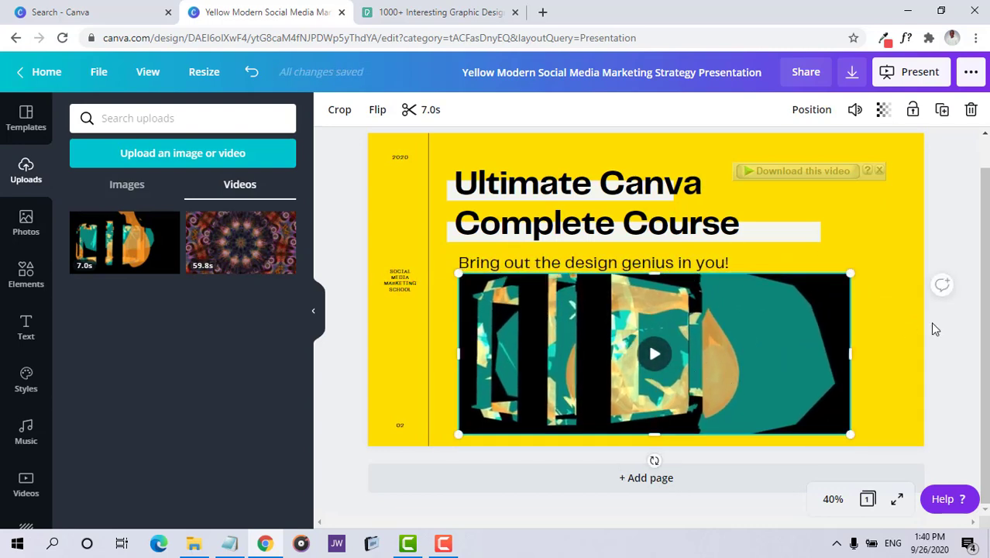
- Trim the end of the slide video so the clip lasts 3.5 s
{"action": "left_click", "coordinate": [433, 112]}
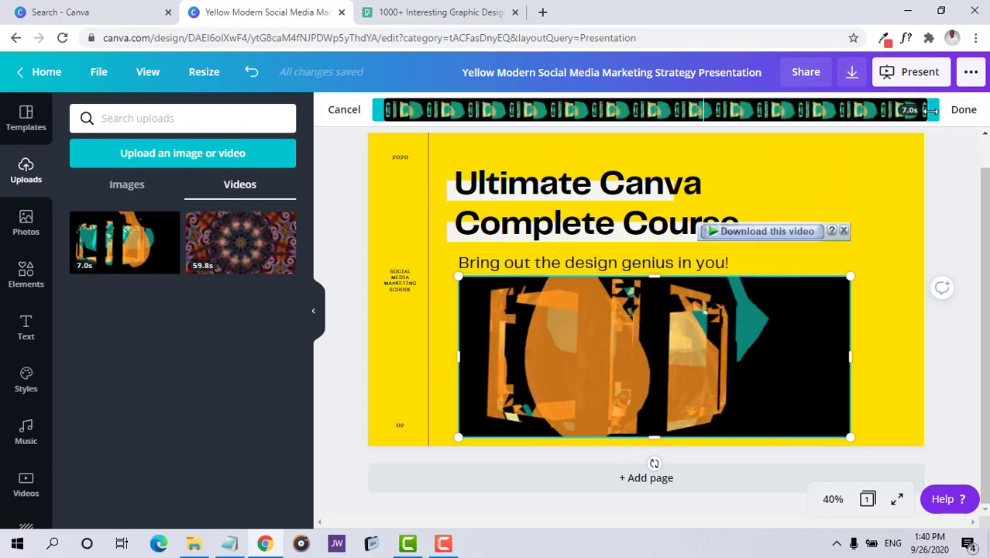
{"action": "left_click_drag", "start_coordinate": [935, 116], "coordinate": [648, 141]}
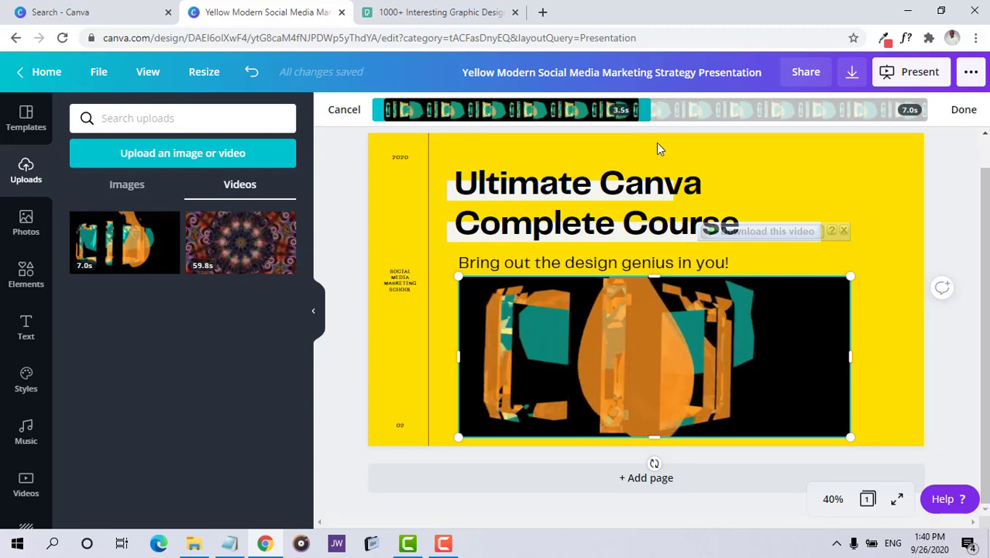
{"action": "left_click", "coordinate": [961, 110]}
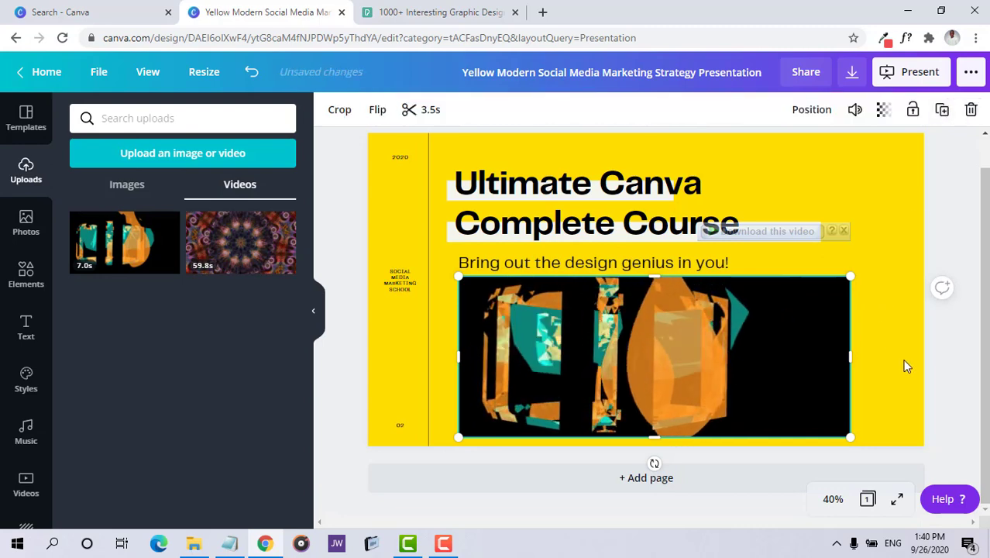
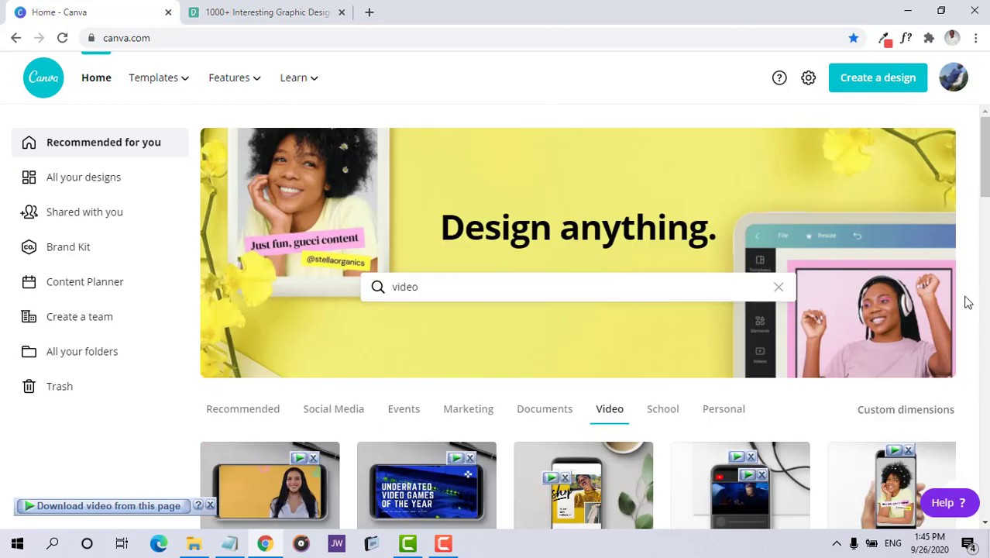
- Browse the Video design types on the home page and create a new Animated Social Media design
{"action": "left_click_drag", "start_coordinate": [985, 160], "coordinate": [986, 213]}
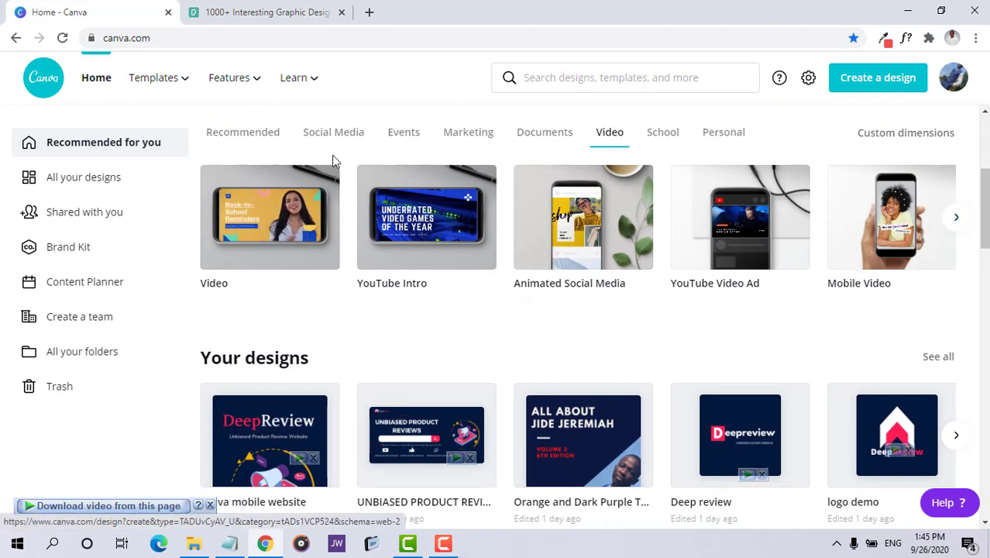
{"action": "left_click", "coordinate": [955, 219]}
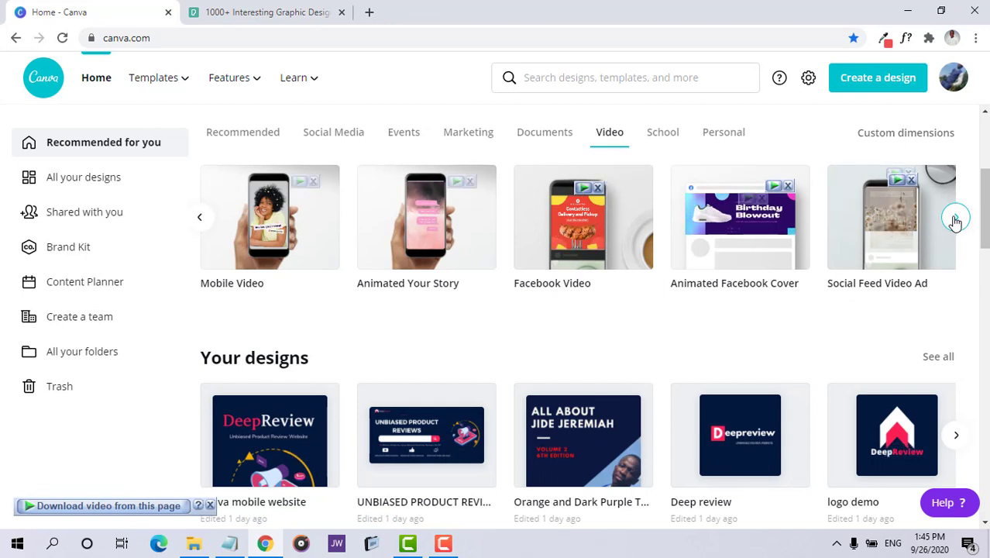
{"action": "left_click", "coordinate": [200, 219]}
{"action": "left_click", "coordinate": [199, 220]}
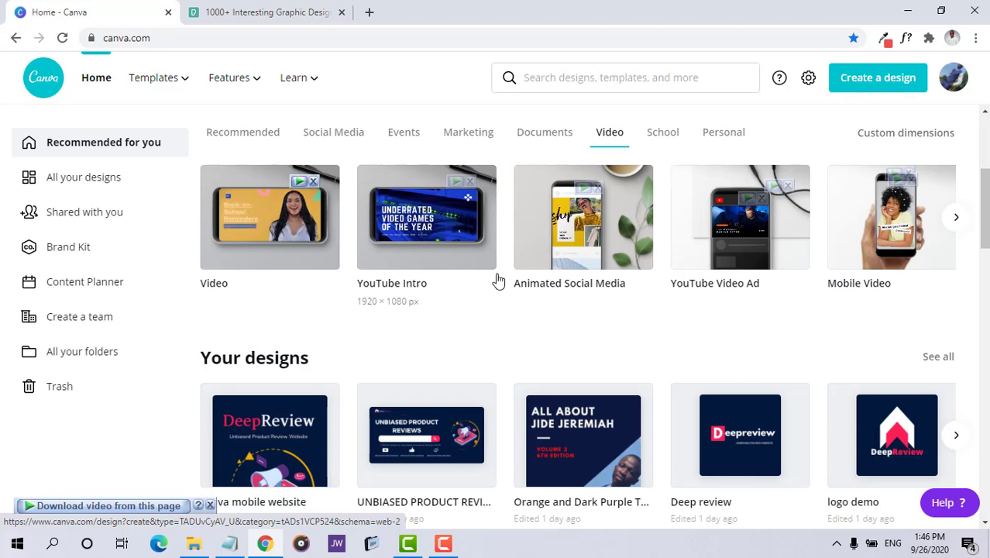
{"action": "left_click", "coordinate": [596, 246]}
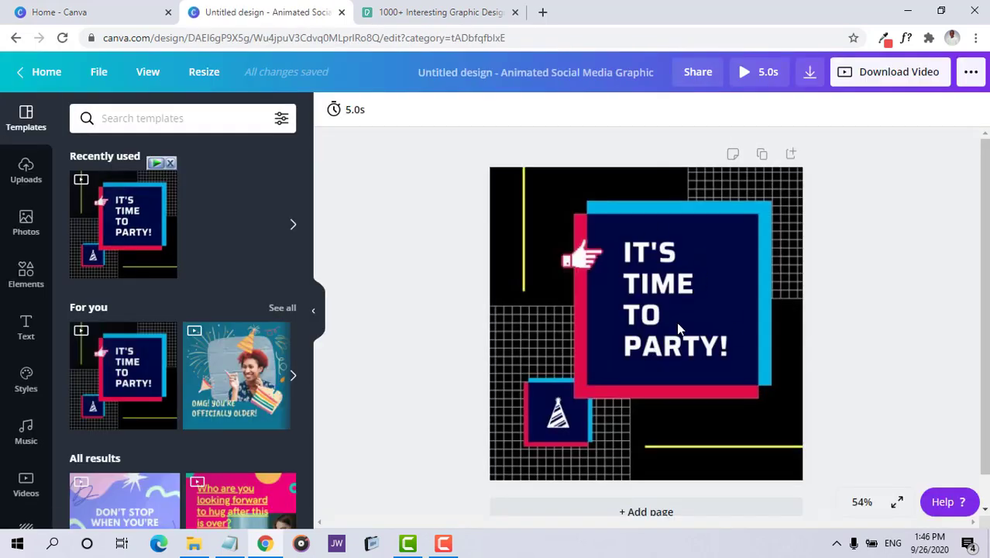
- Change the heading to "It's time to design!" and widen its text box so the text fits on three lines
{"action": "left_click", "coordinate": [677, 322]}
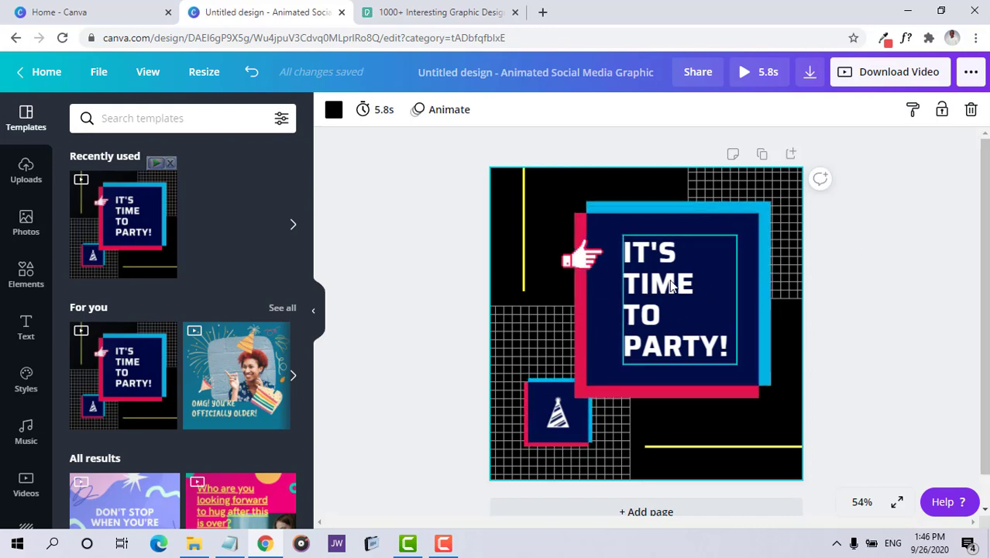
{"action": "left_click", "coordinate": [670, 286]}
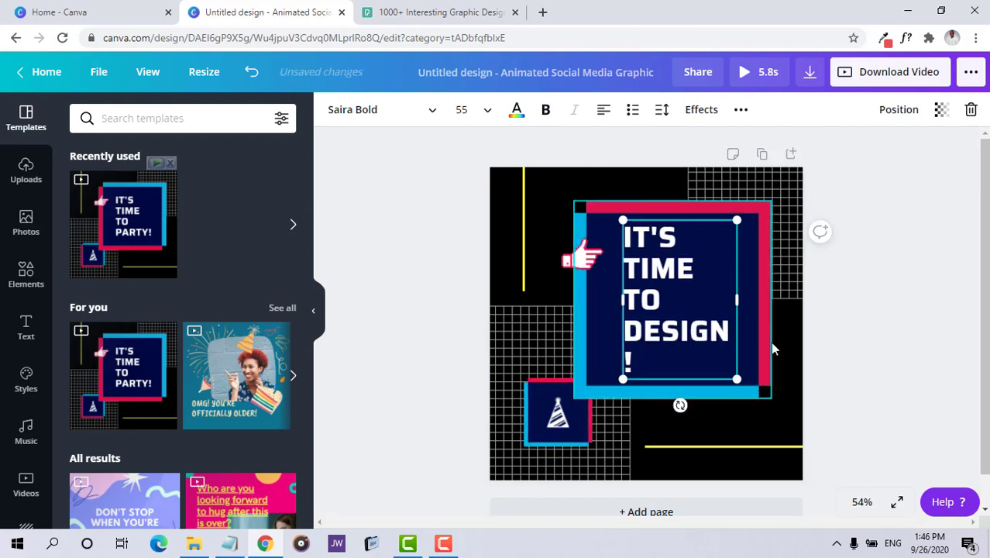
{"action": "left_click_drag", "start_coordinate": [736, 300], "coordinate": [746, 300]}
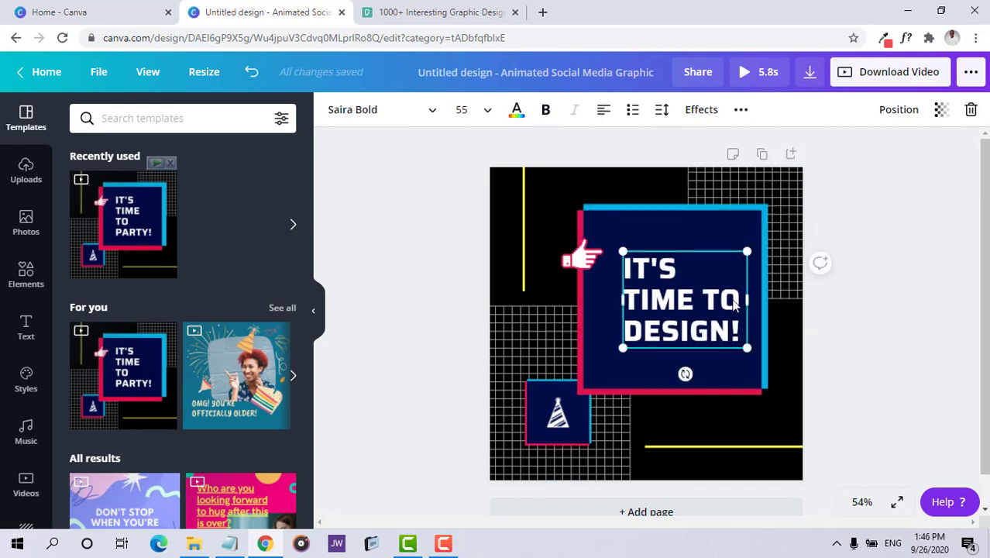
{"action": "left_click", "coordinate": [826, 318]}
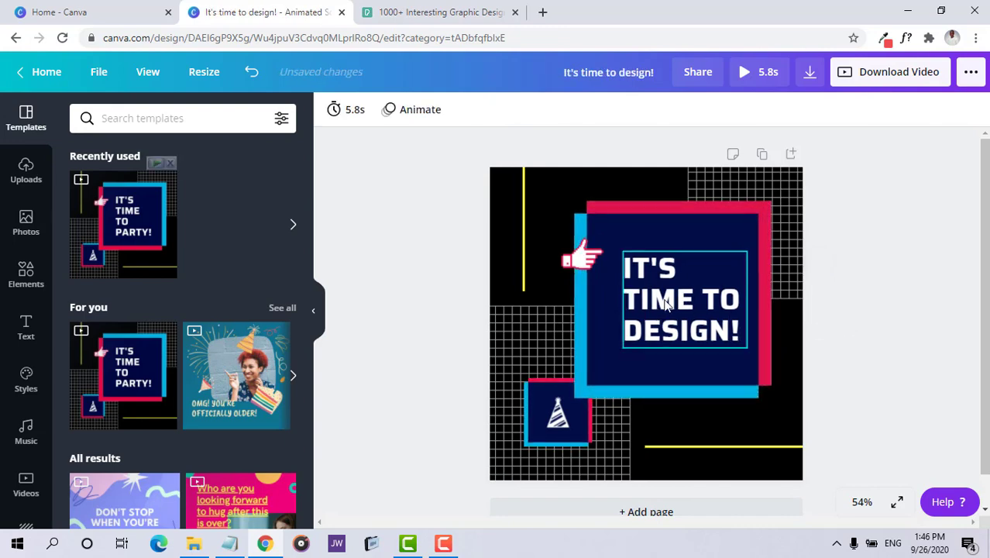
- Shift the "It's time to design!" heading slightly to the left inside the blue square, keeping it vertically centred
{"action": "left_click", "coordinate": [676, 302]}
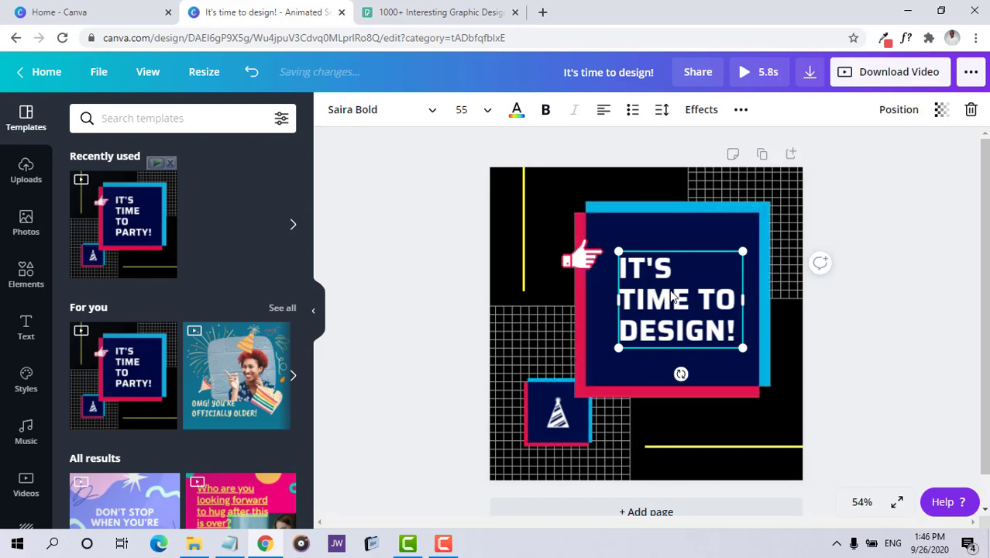
{"action": "left_click_drag", "start_coordinate": [668, 295], "coordinate": [662, 290]}
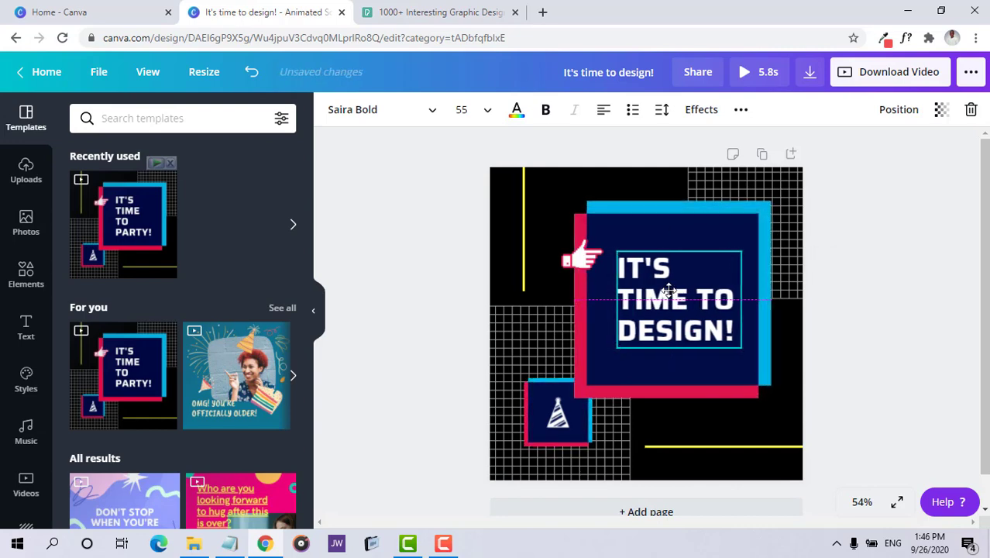
{"action": "left_click", "coordinate": [840, 300]}
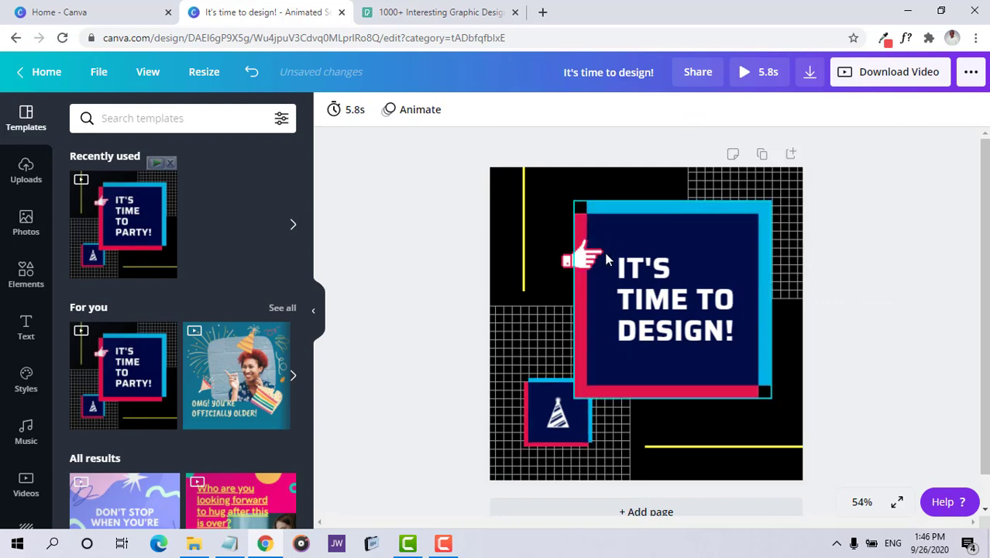
{"action": "left_click", "coordinate": [532, 192]}
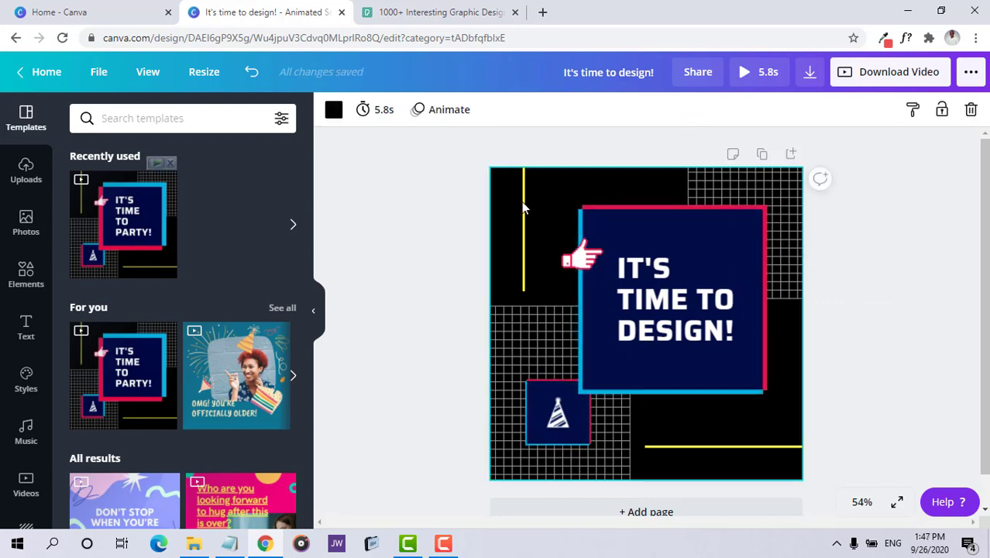
{"action": "left_click", "coordinate": [602, 205]}
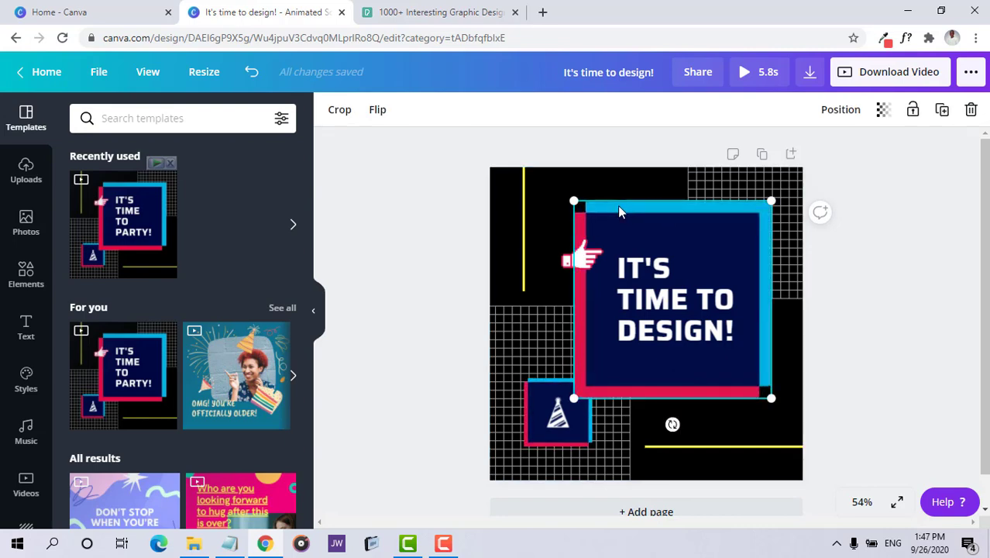
{"action": "left_click", "coordinate": [559, 434]}
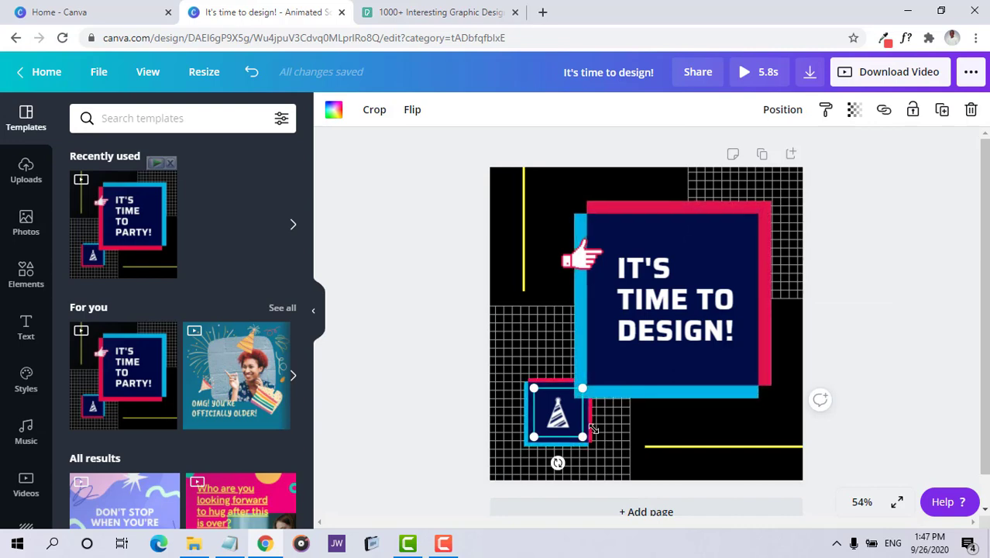
- Apply the Tumble animation to the page
{"action": "left_click", "coordinate": [739, 440]}
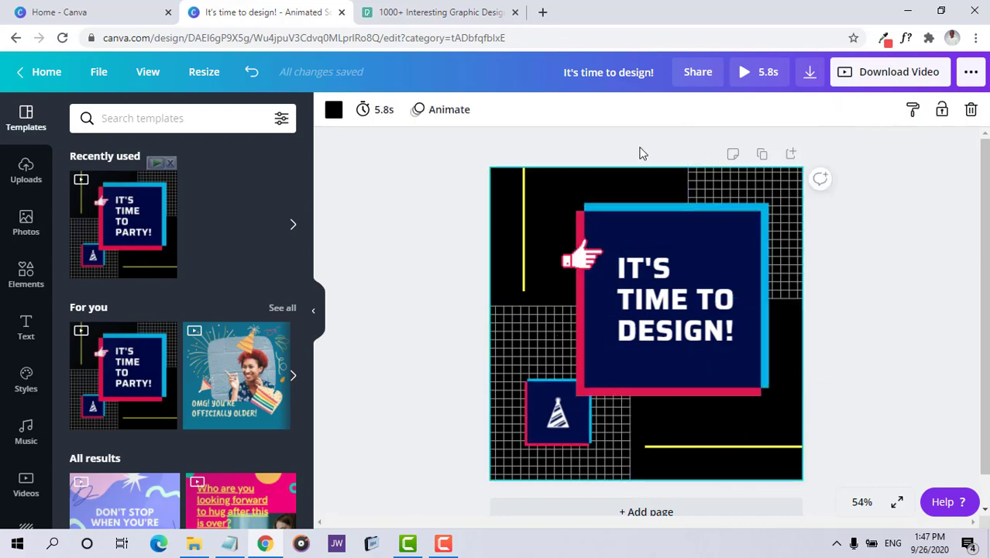
{"action": "left_click", "coordinate": [453, 111]}
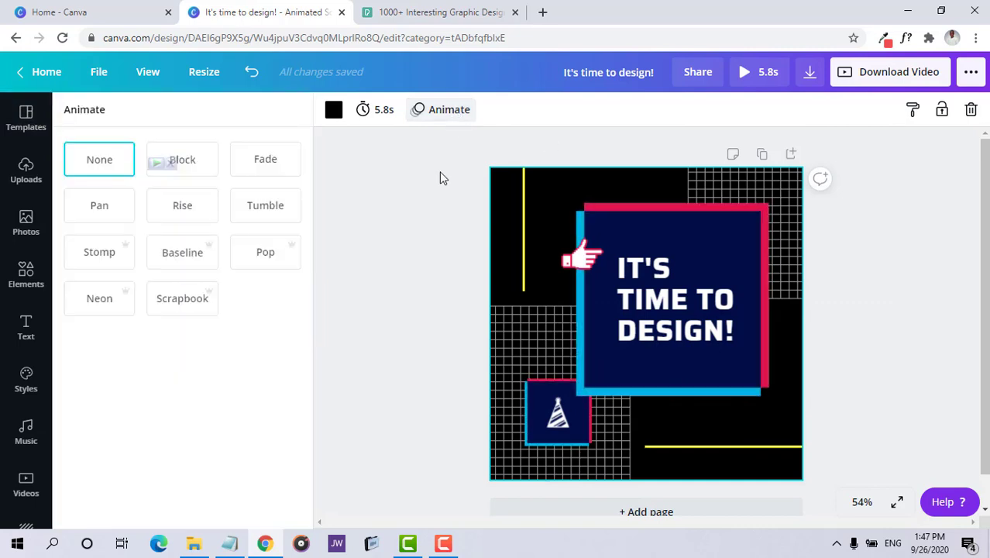
{"action": "left_click", "coordinate": [271, 214]}
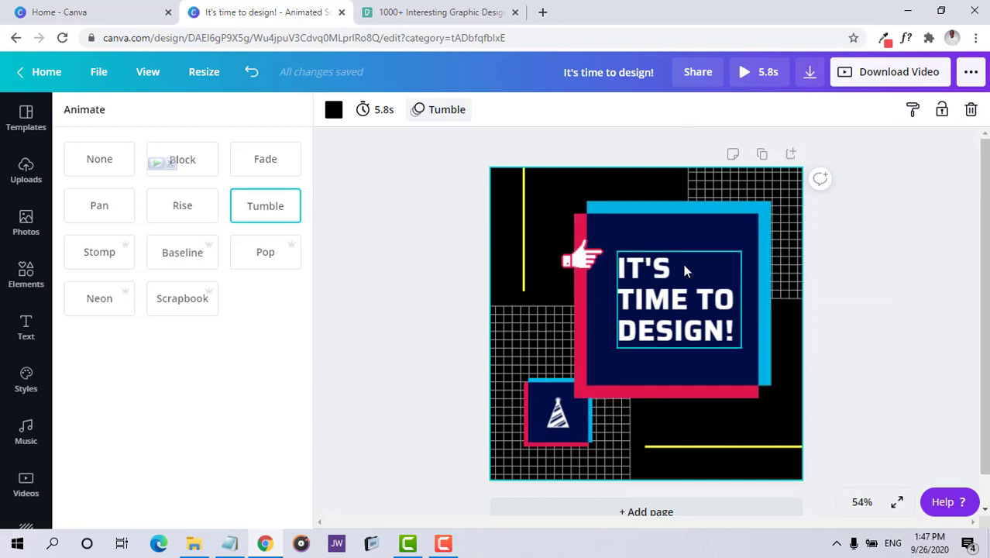
- Set the page's timing to 5.0 s and preview the animated design
{"action": "left_click", "coordinate": [386, 113]}
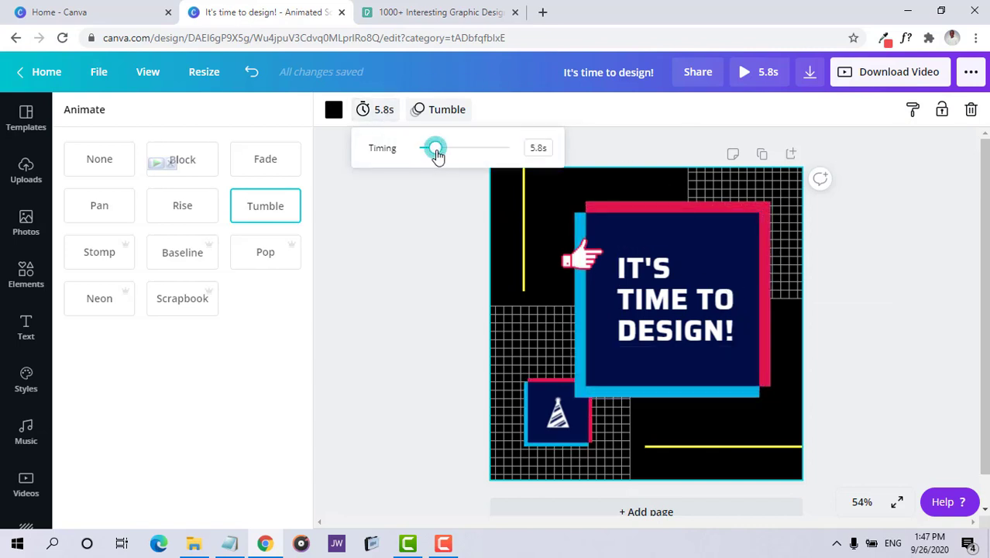
{"action": "left_click_drag", "start_coordinate": [438, 155], "coordinate": [434, 155]}
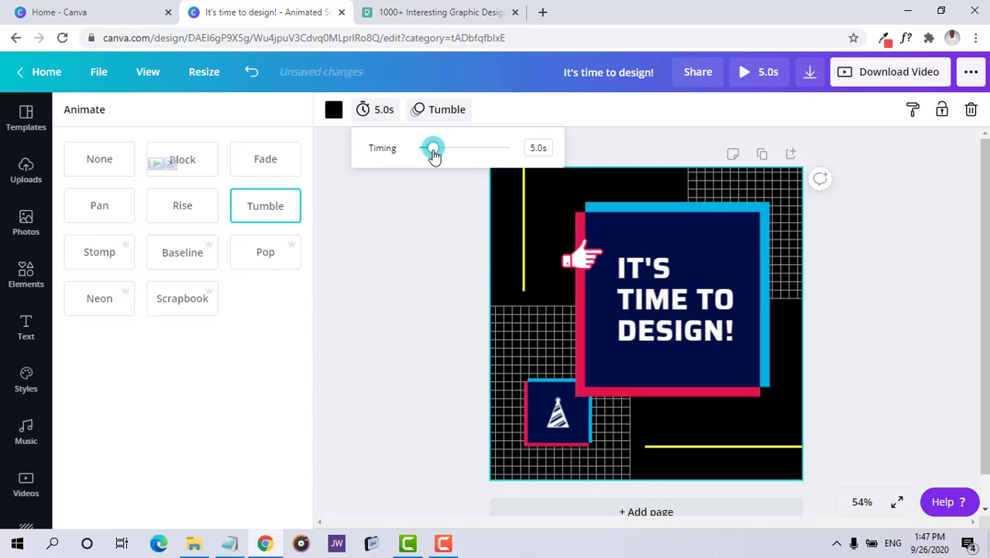
{"action": "left_click", "coordinate": [420, 192]}
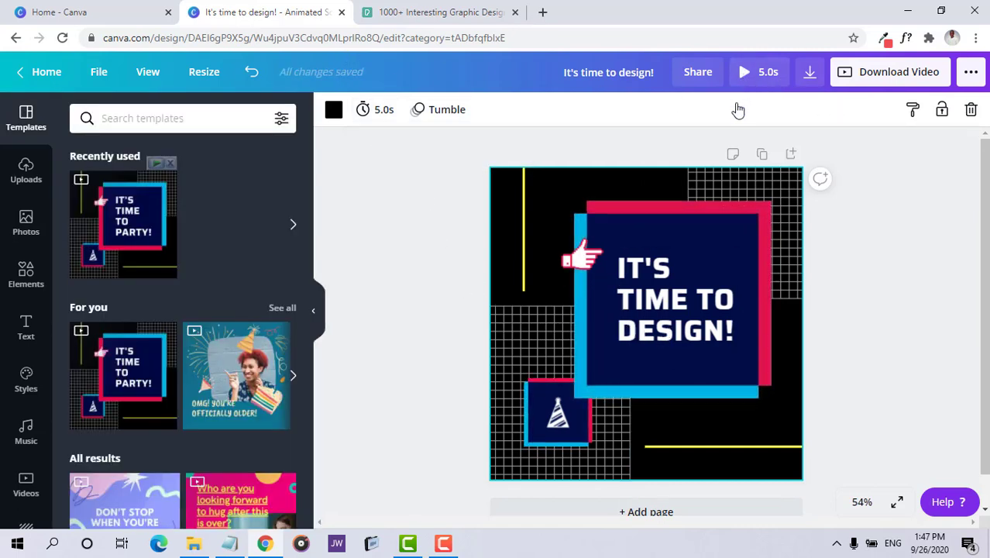
{"action": "left_click", "coordinate": [744, 71]}
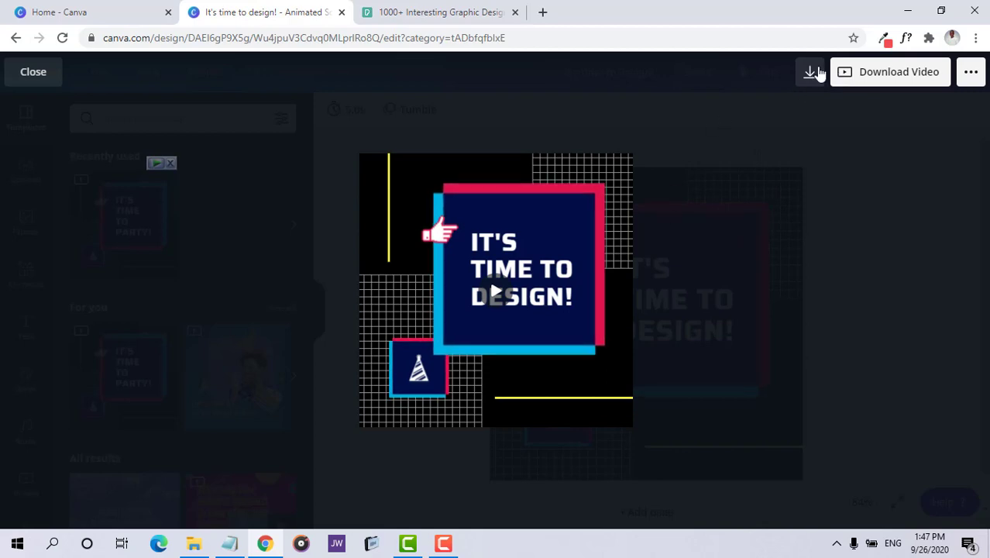
{"action": "left_click", "coordinate": [33, 71]}
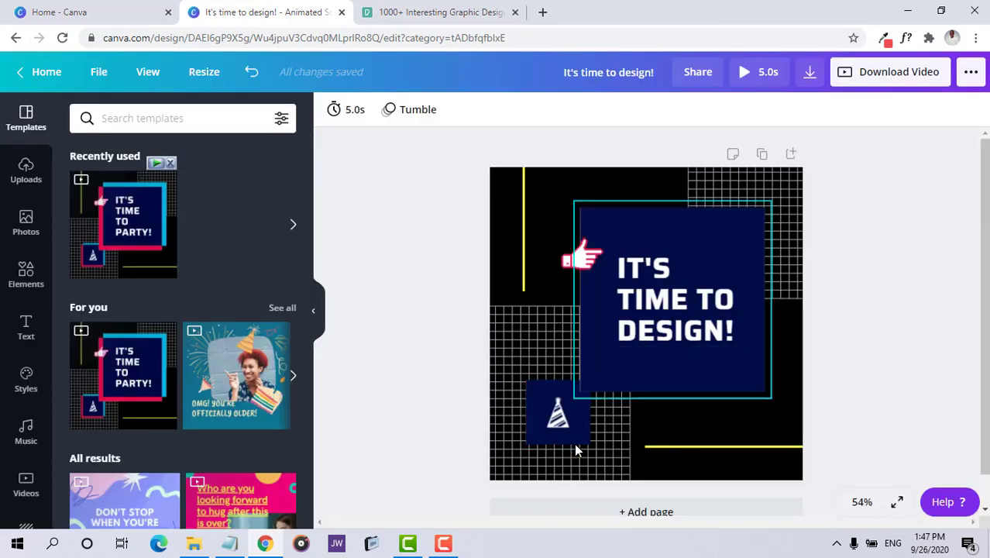
- Add a second page and apply the "OMG! You're officially older!" template to it
{"action": "left_click", "coordinate": [646, 511]}
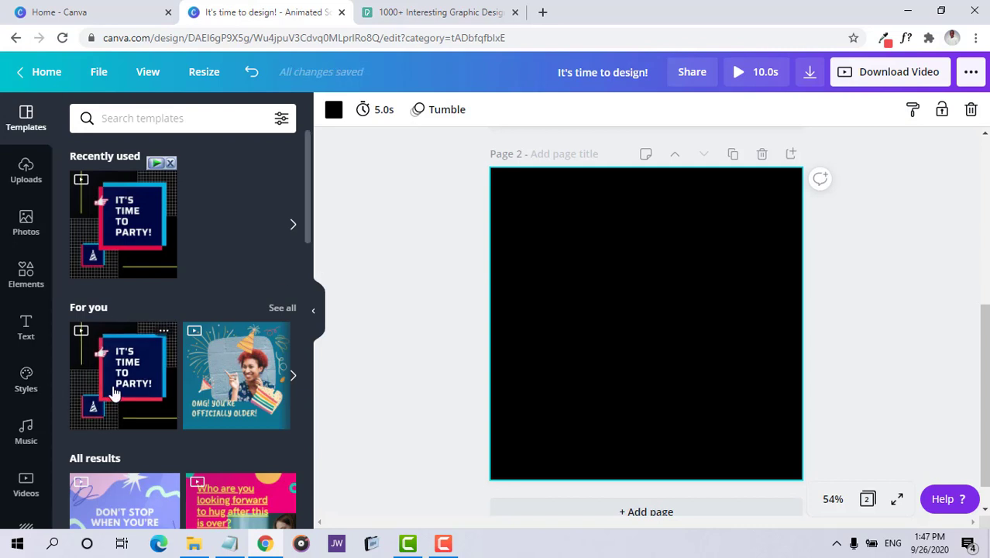
{"action": "left_click", "coordinate": [221, 397]}
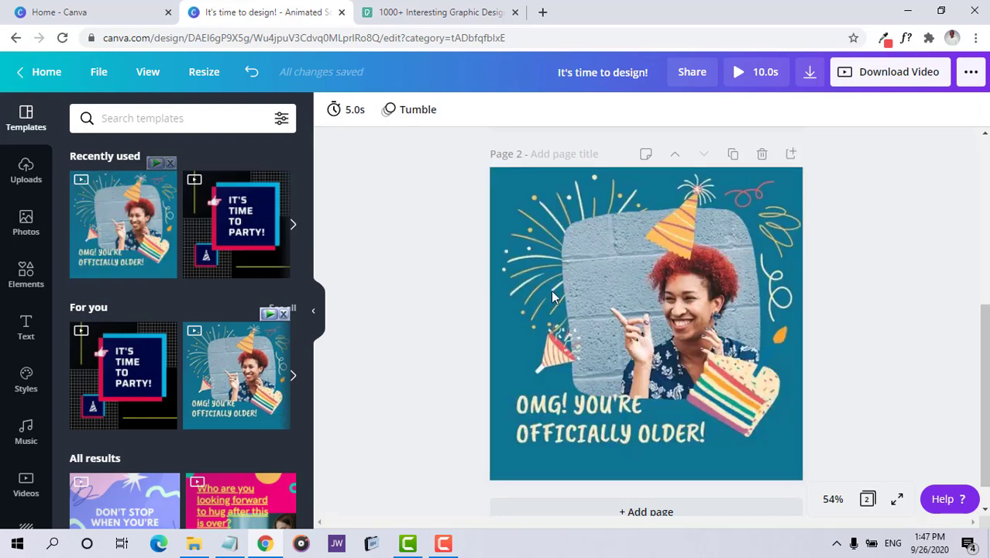
{"action": "left_click", "coordinate": [198, 383]}
- Replace page 2's design with the "life is an adventure" template
{"action": "scroll", "coordinate": [207, 372], "scroll_direction": "down", "scroll_amount": 5}
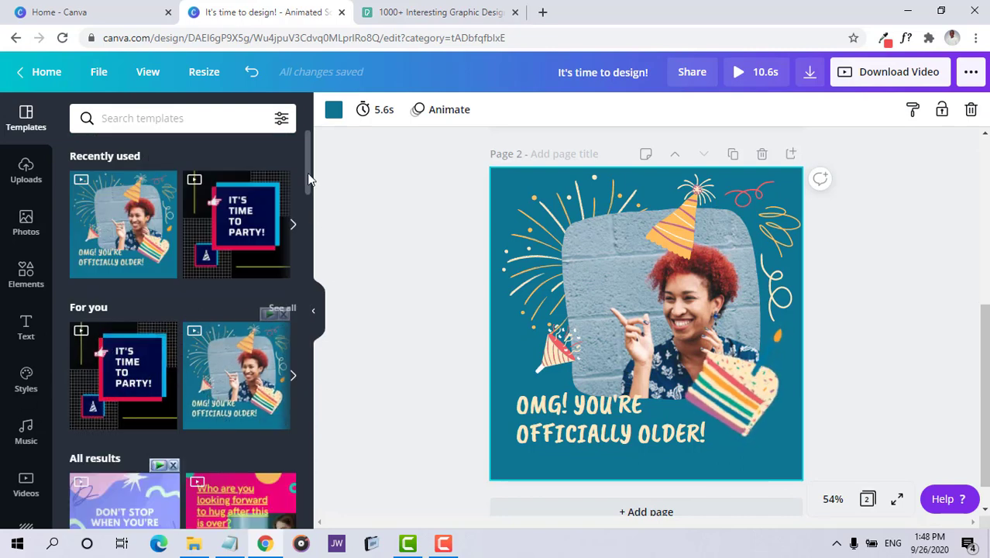
{"action": "left_click_drag", "start_coordinate": [308, 179], "coordinate": [310, 332]}
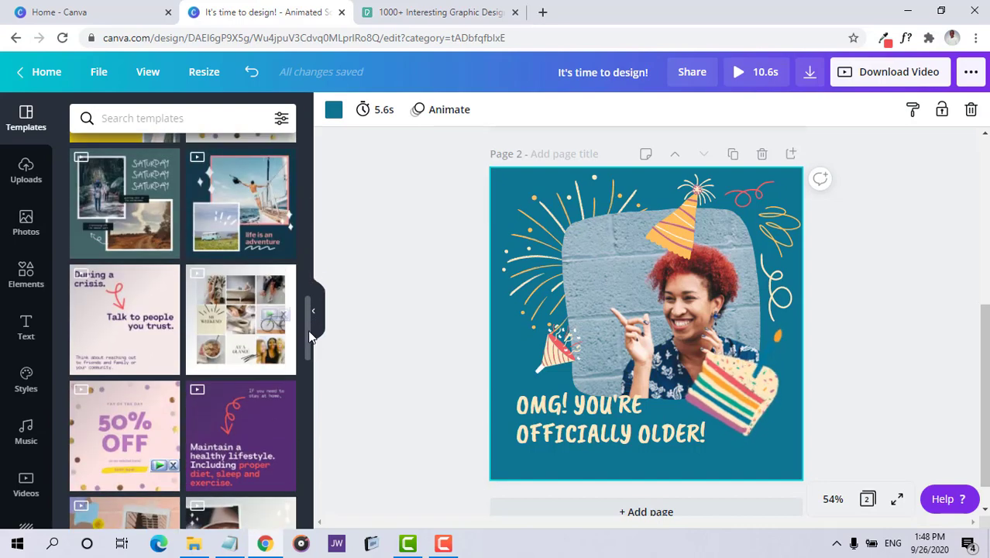
{"action": "left_click", "coordinate": [226, 207]}
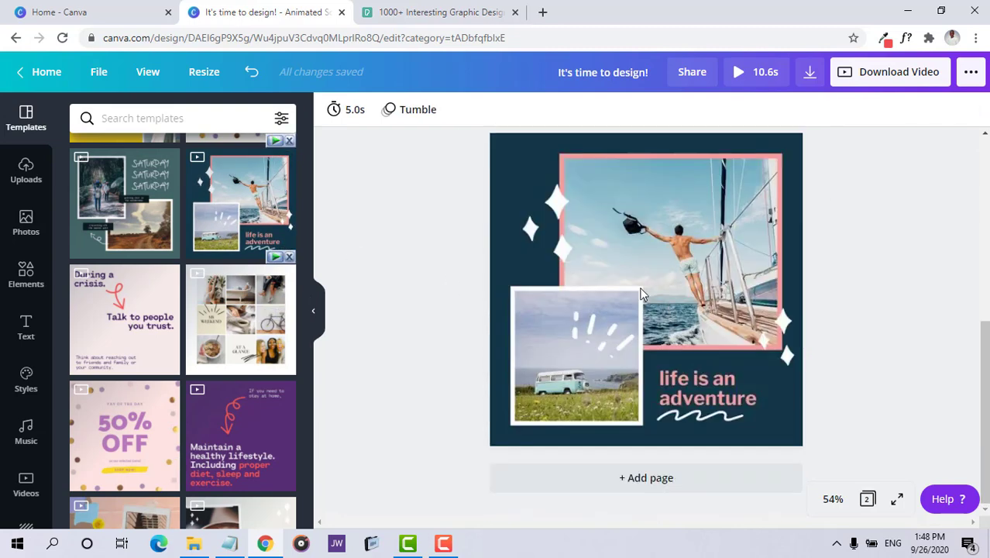
- Compare the designs and animation settings of page 1 and page 2
{"action": "scroll", "coordinate": [641, 294], "scroll_direction": "up", "scroll_amount": 5}
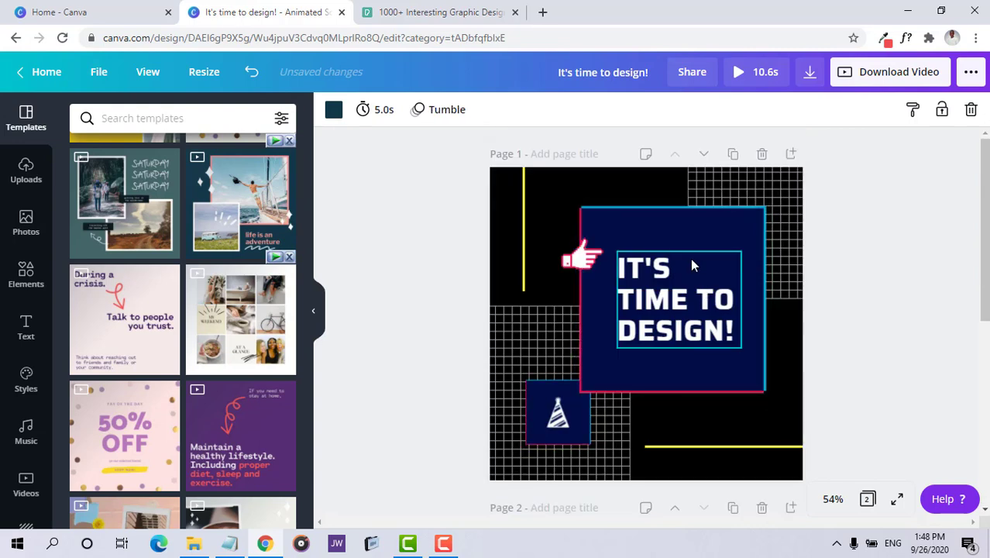
{"action": "scroll", "coordinate": [637, 331], "scroll_direction": "down", "scroll_amount": 4}
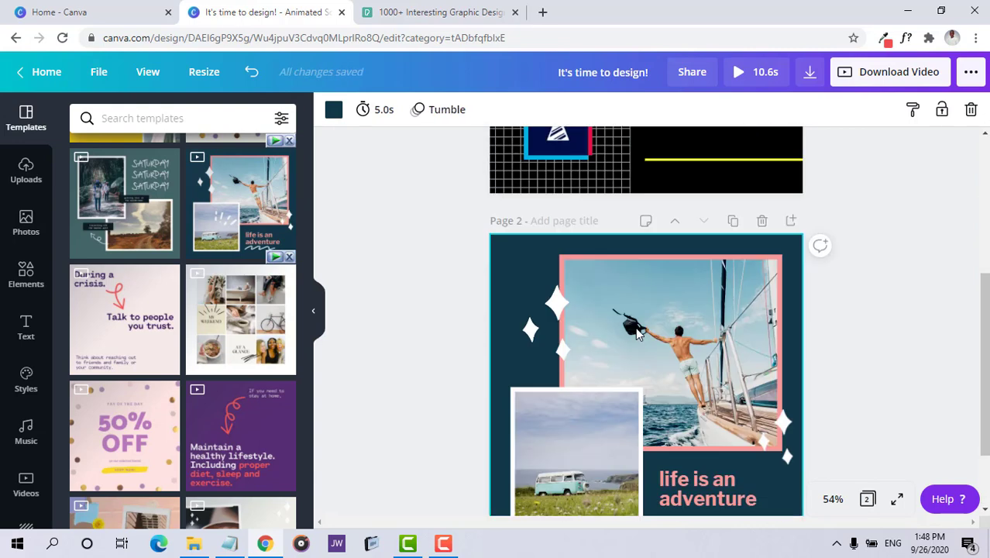
{"action": "scroll", "coordinate": [633, 317], "scroll_direction": "up", "scroll_amount": 5}
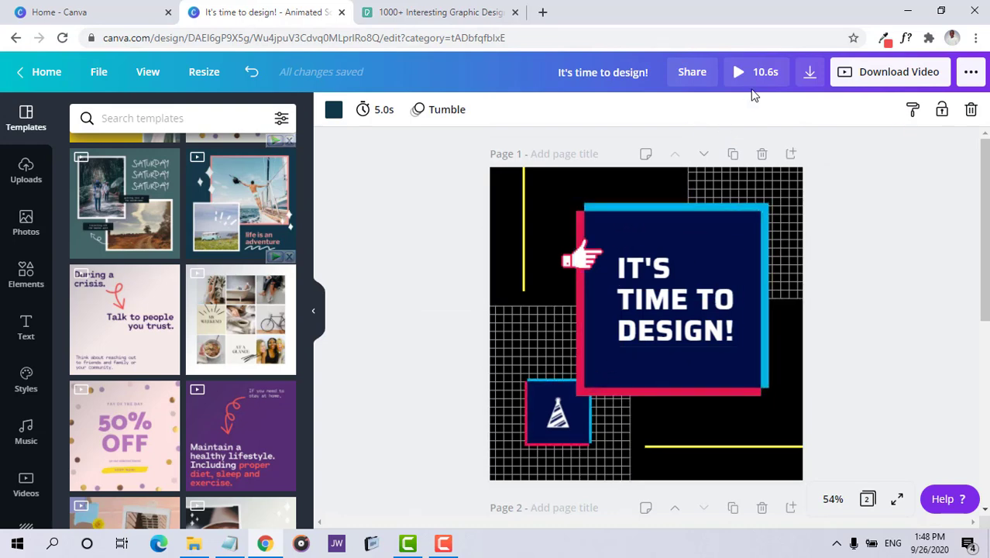
{"action": "left_click", "coordinate": [444, 110]}
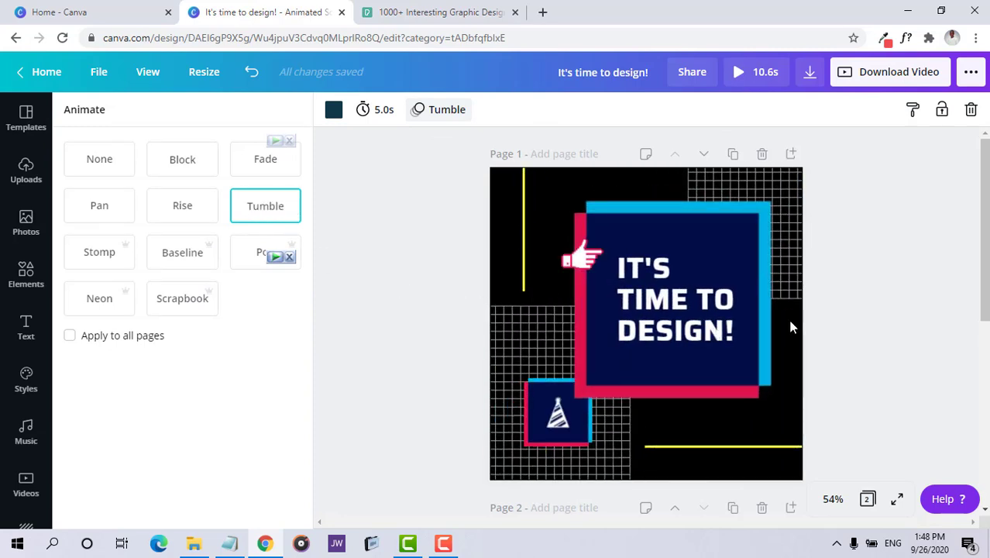
{"action": "scroll", "coordinate": [735, 312], "scroll_direction": "down", "scroll_amount": 5}
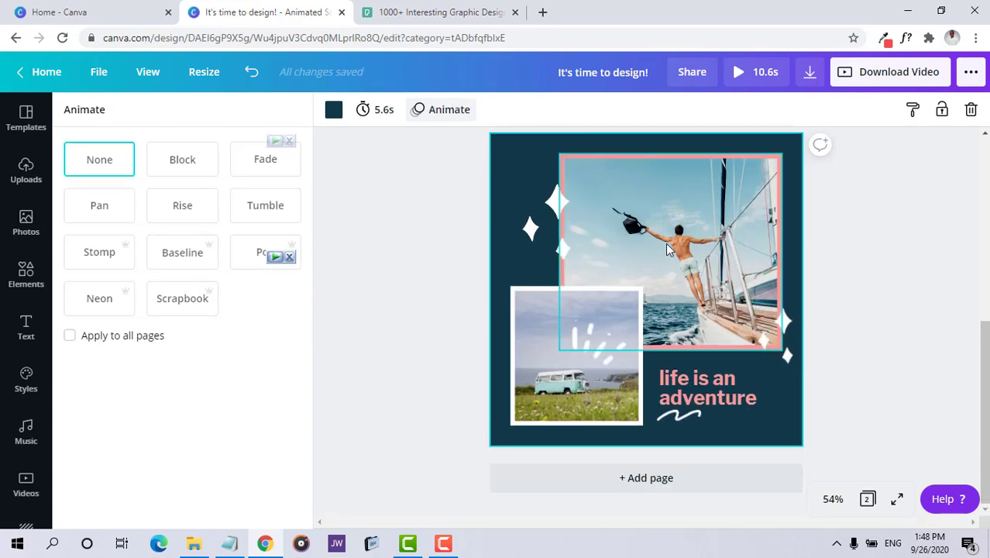
{"action": "left_click", "coordinate": [665, 243]}
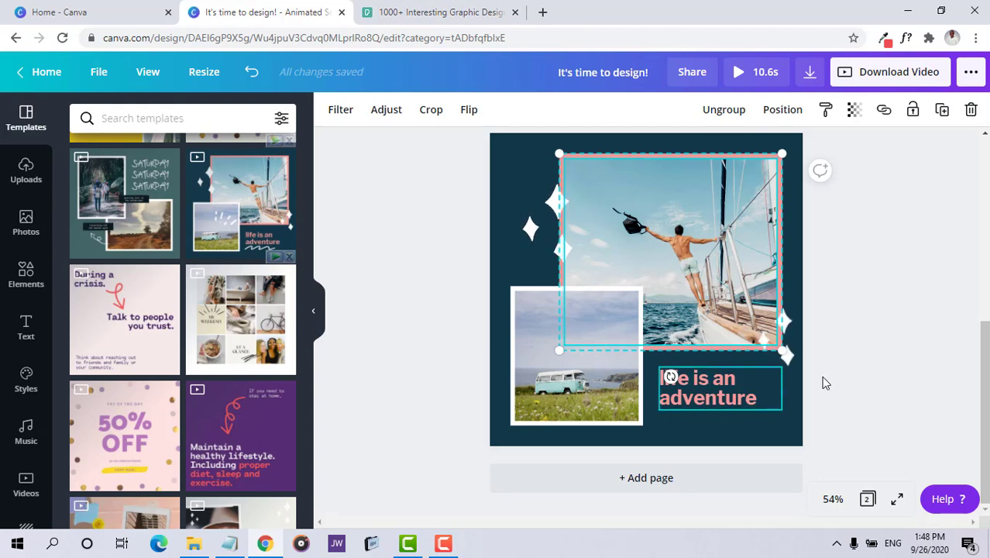
{"action": "left_click", "coordinate": [888, 357]}
- Replace page 2's "life is an adventure" text with "I am learning cool things about Canva" and shrink it to font size 25.7
{"action": "left_click", "coordinate": [703, 383]}
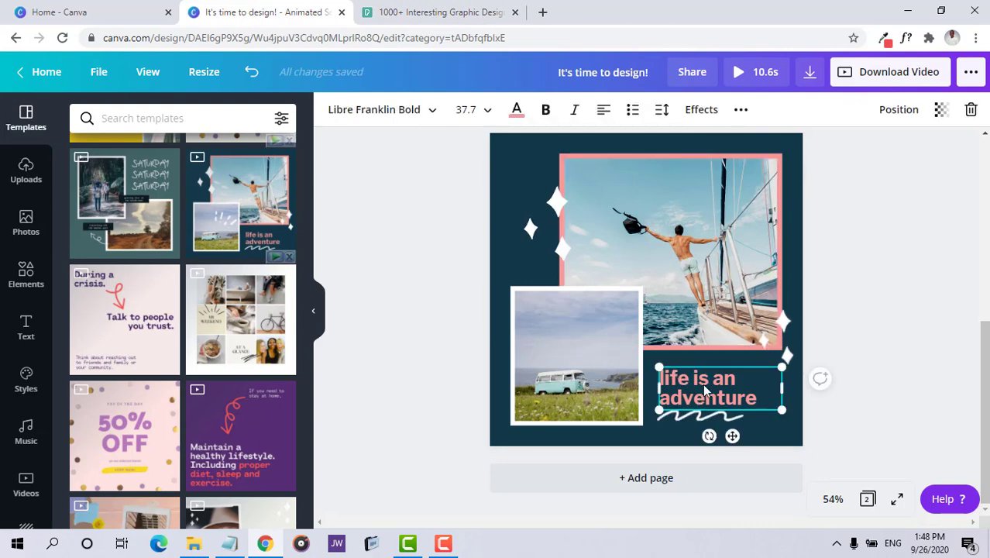
{"action": "double_click", "coordinate": [702, 383]}
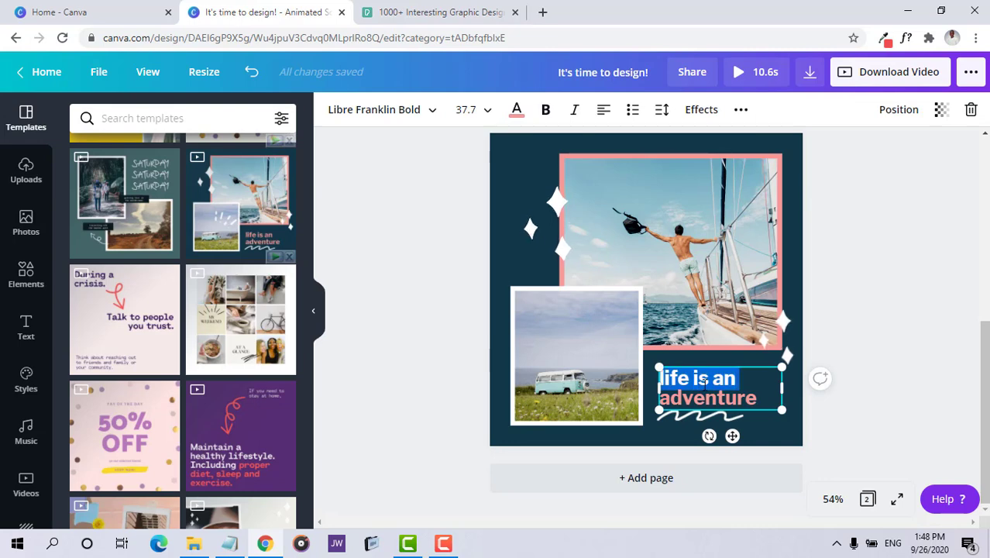
{"action": "key", "text": "ctrl+a"}
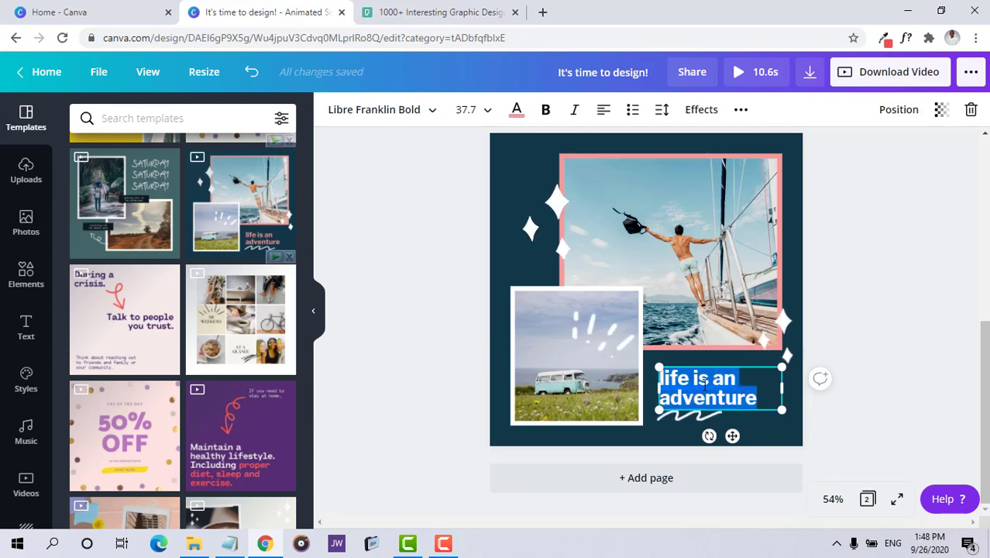
{"action": "key", "text": "BackSpace"}
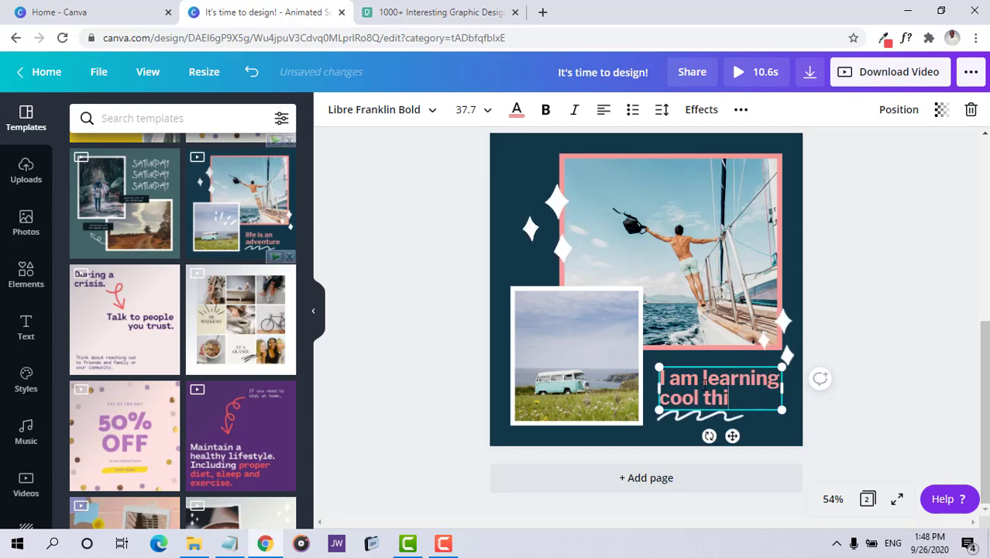
{"action": "type", "text": "I am learning cool things about Canva"}
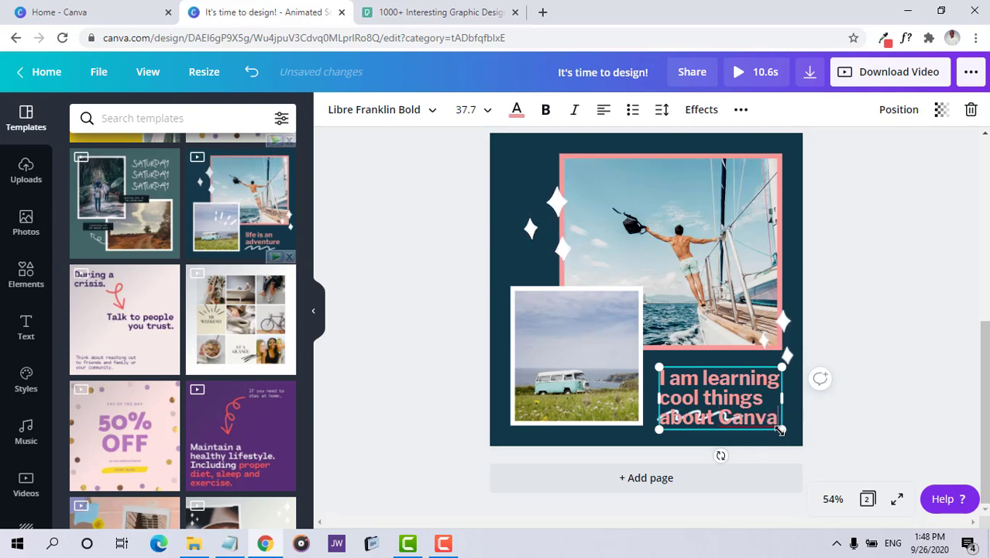
{"action": "left_click_drag", "start_coordinate": [777, 427], "coordinate": [778, 386]}
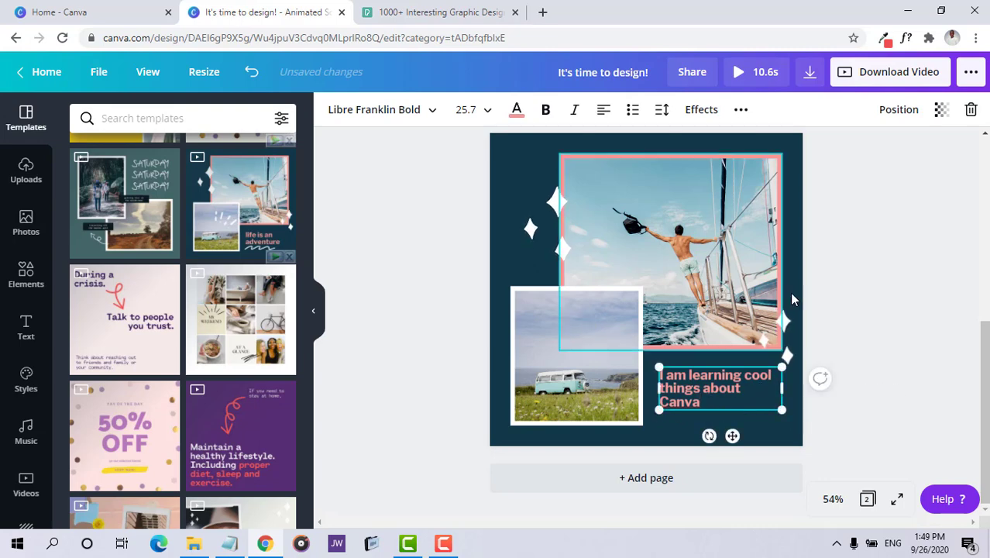
- Recolor page 2's caption text with the crimson red from the document colors to match page 1
{"action": "scroll", "coordinate": [775, 294], "scroll_direction": "up", "scroll_amount": 5}
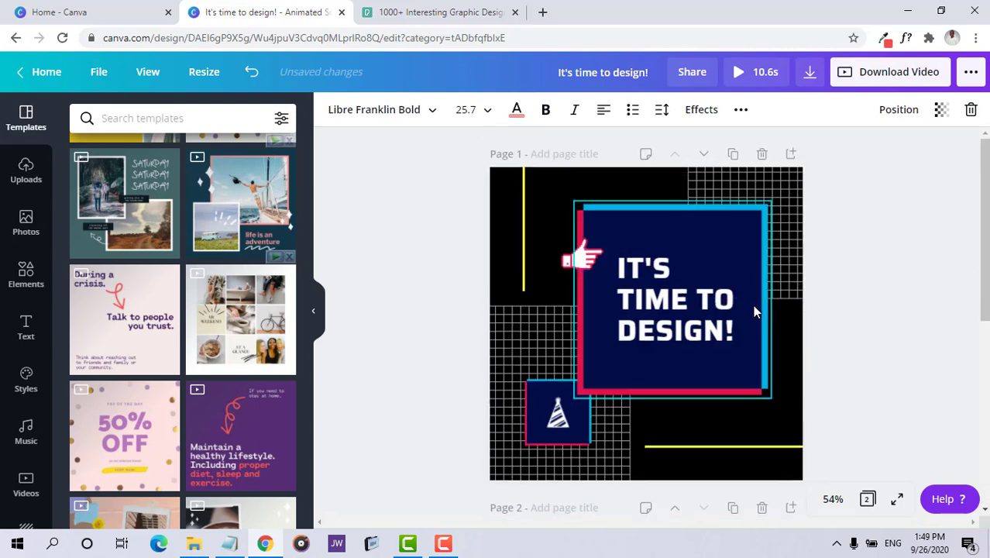
{"action": "scroll", "coordinate": [759, 328], "scroll_direction": "down", "scroll_amount": 5}
{"action": "scroll", "coordinate": [743, 328], "scroll_direction": "up", "scroll_amount": 5}
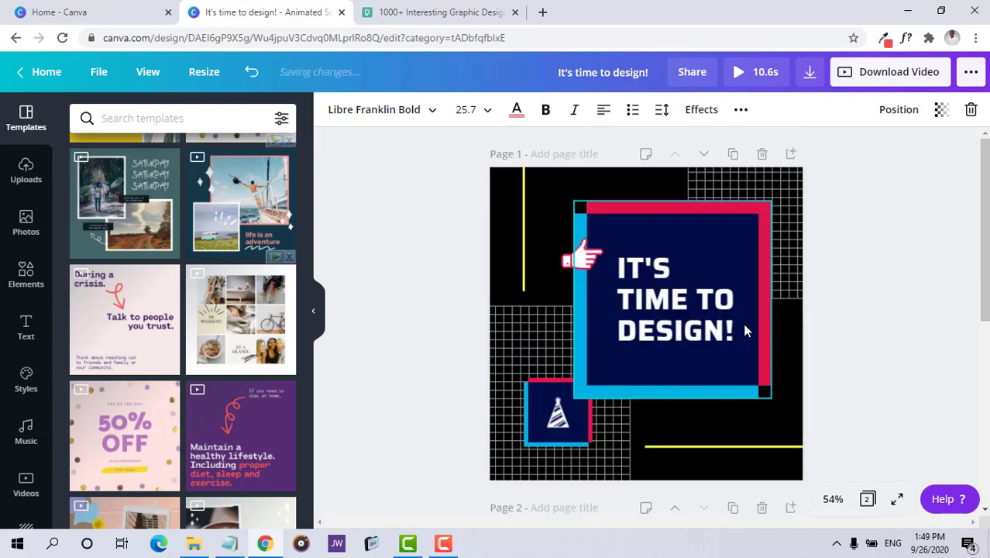
{"action": "scroll", "coordinate": [767, 353], "scroll_direction": "down", "scroll_amount": 5}
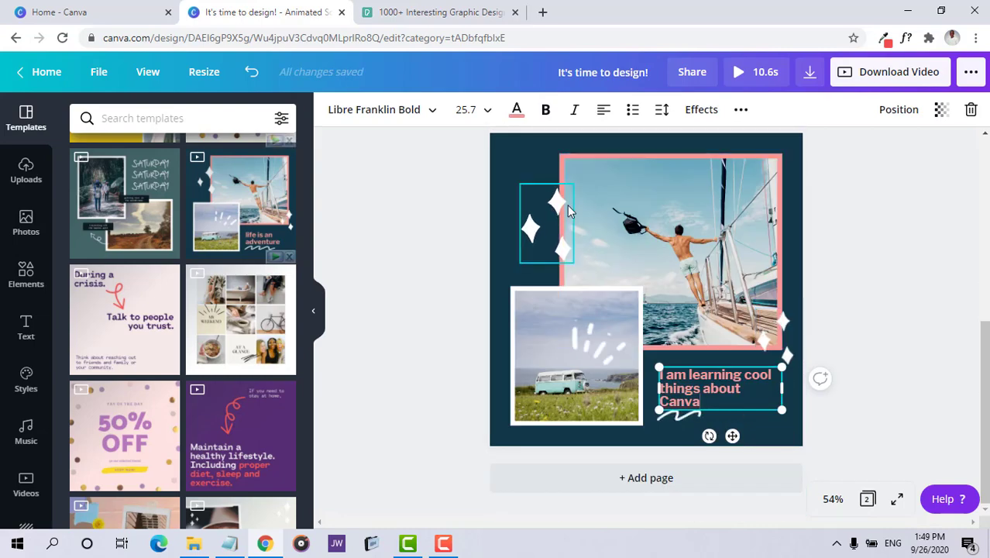
{"action": "scroll", "coordinate": [670, 221], "scroll_direction": "up", "scroll_amount": 5}
{"action": "scroll", "coordinate": [672, 224], "scroll_direction": "down", "scroll_amount": 3}
{"action": "scroll", "coordinate": [629, 261], "scroll_direction": "down", "scroll_amount": 3}
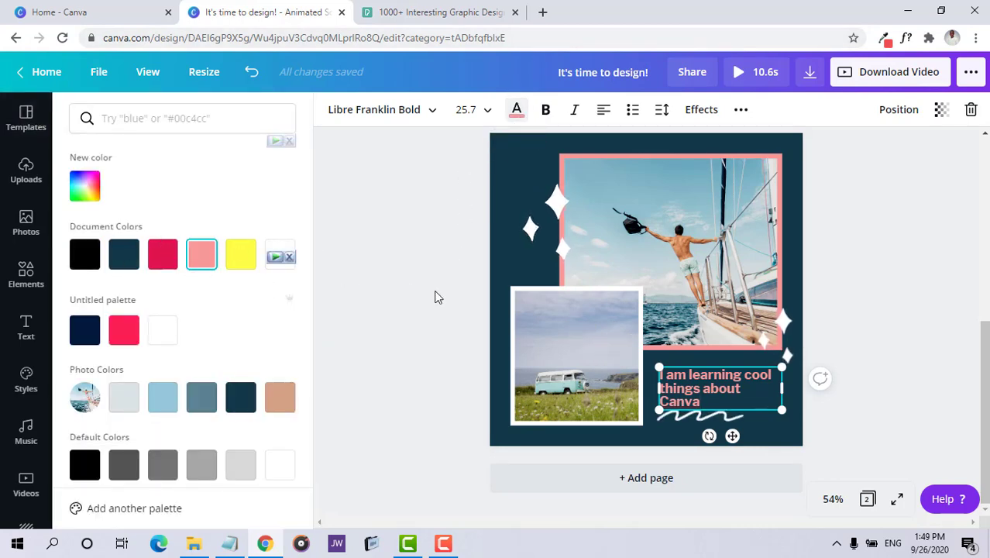
{"action": "left_click", "coordinate": [171, 261]}
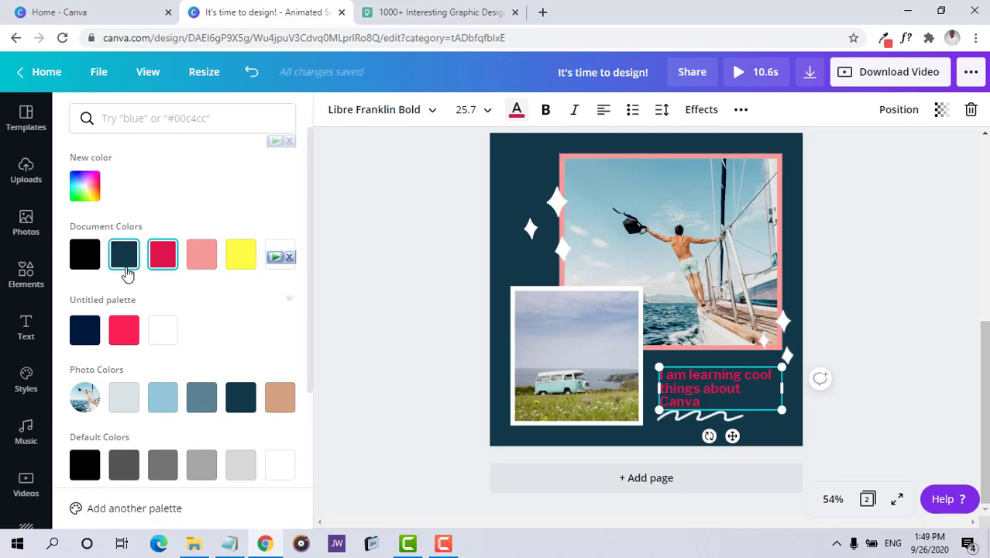
- Set page 2's background to the black from the document colors to match page 1
{"action": "scroll", "coordinate": [435, 300], "scroll_direction": "up", "scroll_amount": 5}
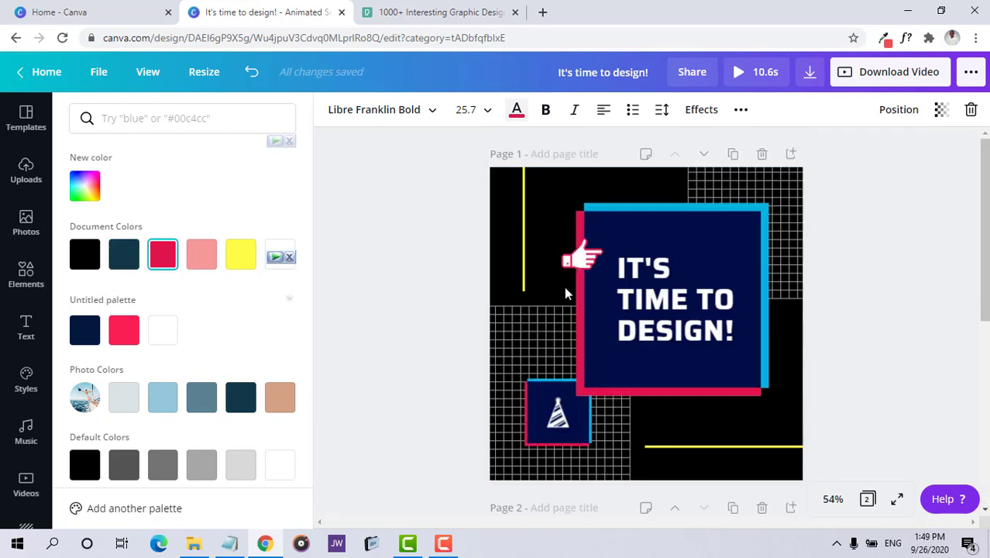
{"action": "scroll", "coordinate": [540, 307], "scroll_direction": "down", "scroll_amount": 5}
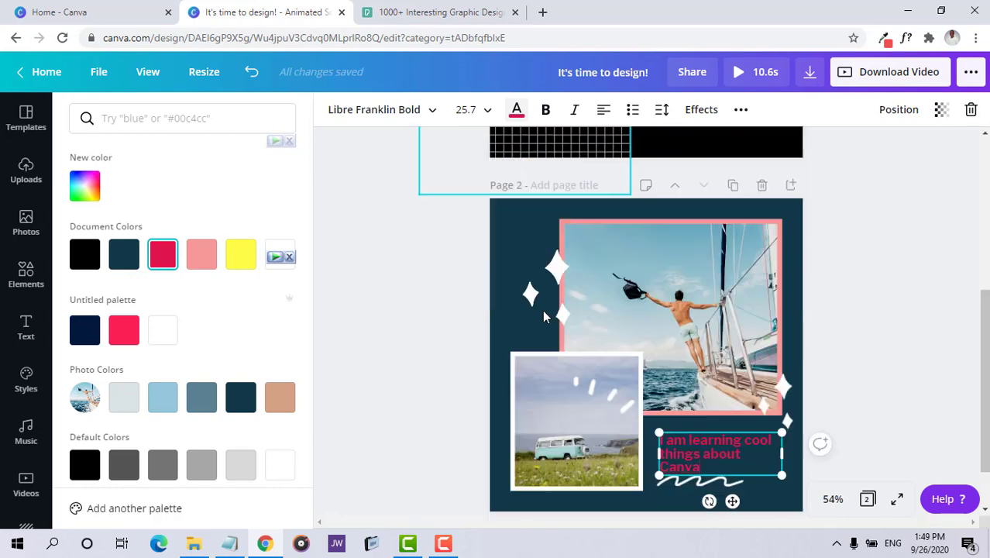
{"action": "left_click", "coordinate": [522, 262]}
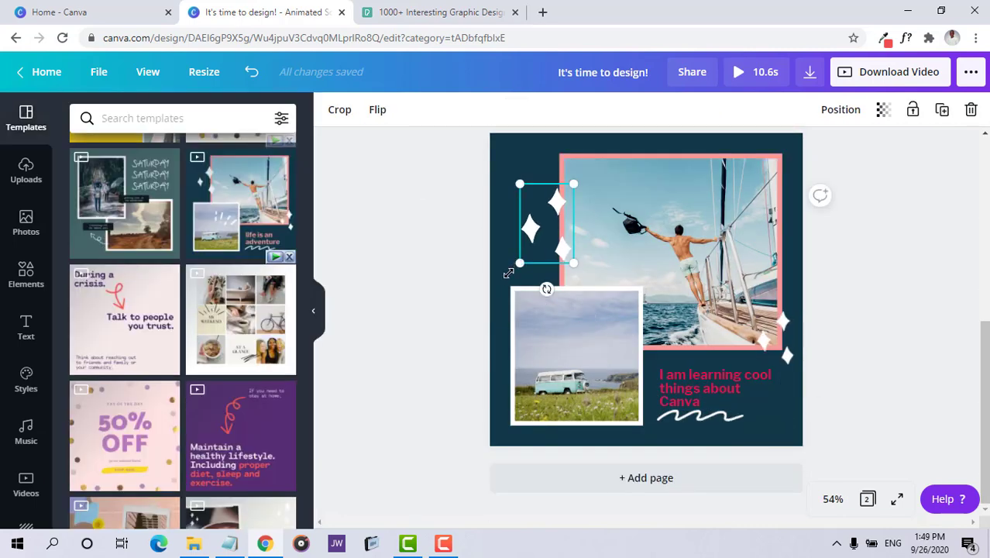
{"action": "left_click", "coordinate": [498, 278]}
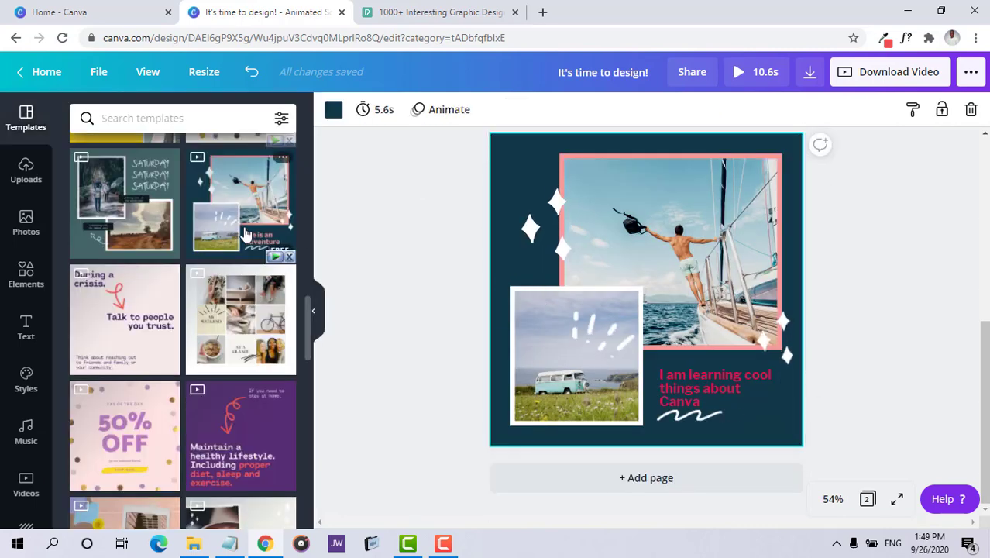
{"action": "left_click", "coordinate": [333, 109]}
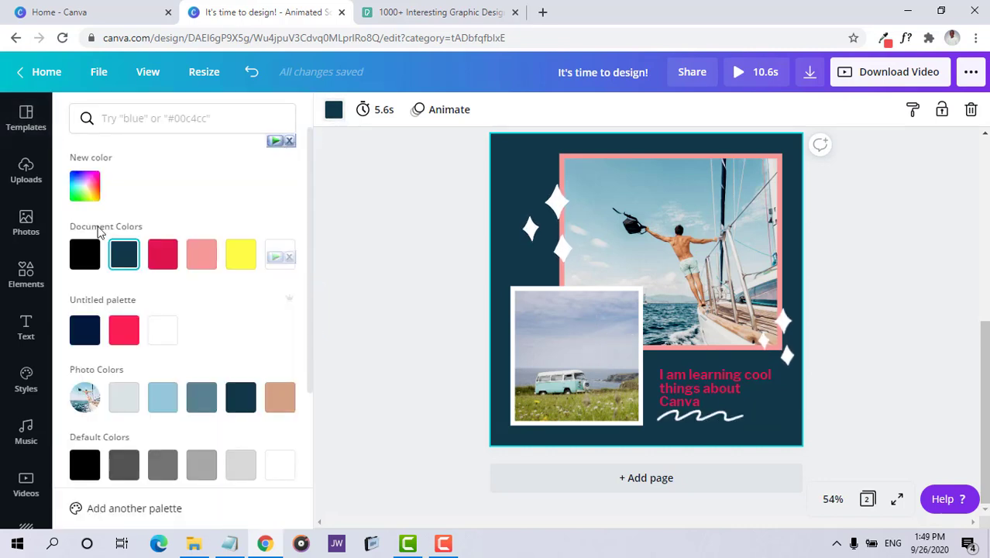
{"action": "left_click", "coordinate": [75, 258]}
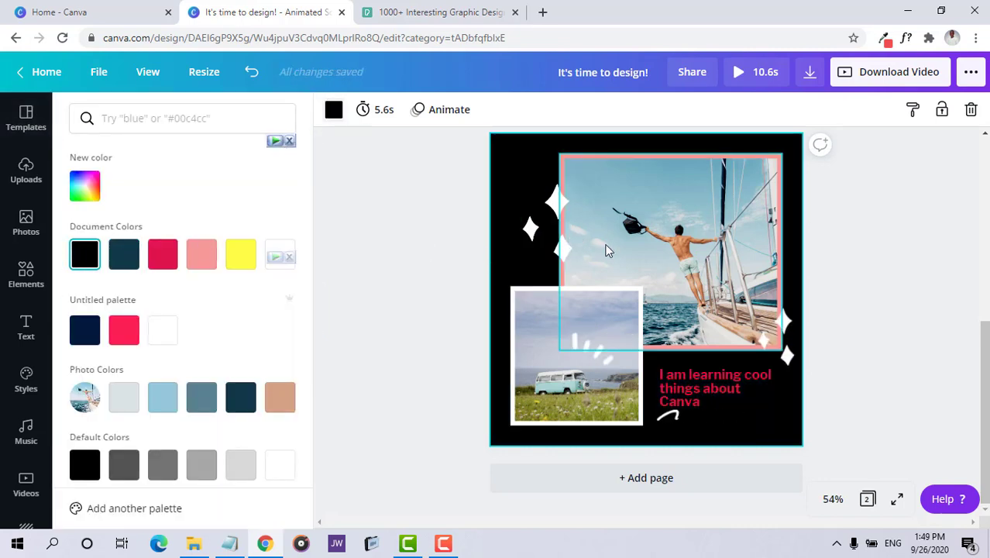
- Compare the two pages' color schemes and review the background color choices available for page 1
{"action": "scroll", "coordinate": [599, 249], "scroll_direction": "up", "scroll_amount": 5}
{"action": "scroll", "coordinate": [599, 249], "scroll_direction": "down", "scroll_amount": 5}
{"action": "scroll", "coordinate": [599, 250], "scroll_direction": "up", "scroll_amount": 5}
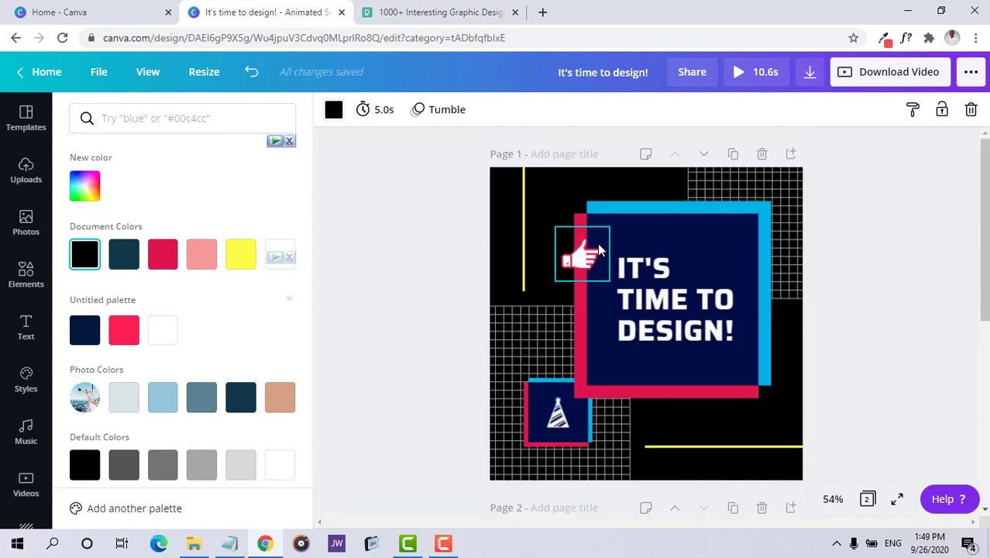
{"action": "scroll", "coordinate": [598, 250], "scroll_direction": "down", "scroll_amount": 5}
{"action": "scroll", "coordinate": [597, 245], "scroll_direction": "up", "scroll_amount": 5}
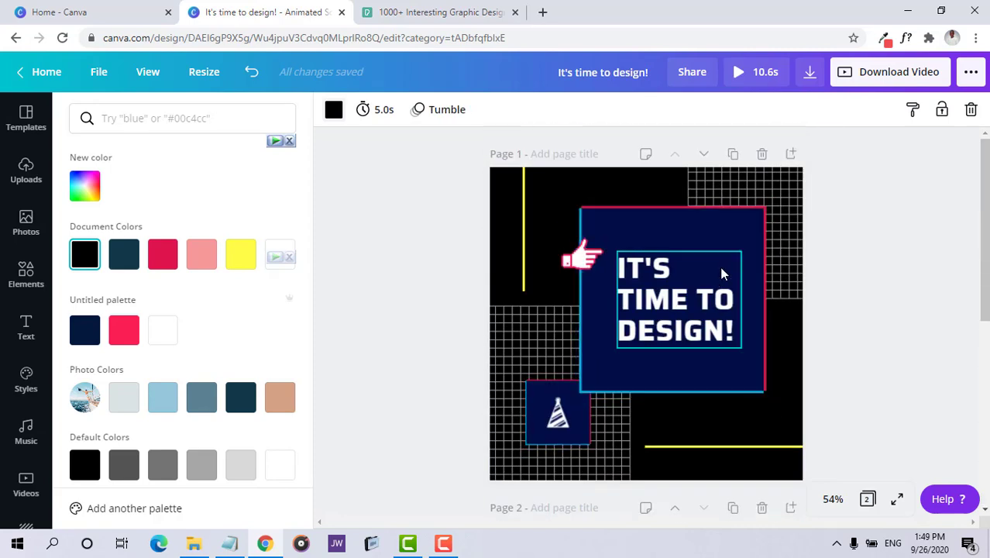
{"action": "left_click", "coordinate": [595, 335]}
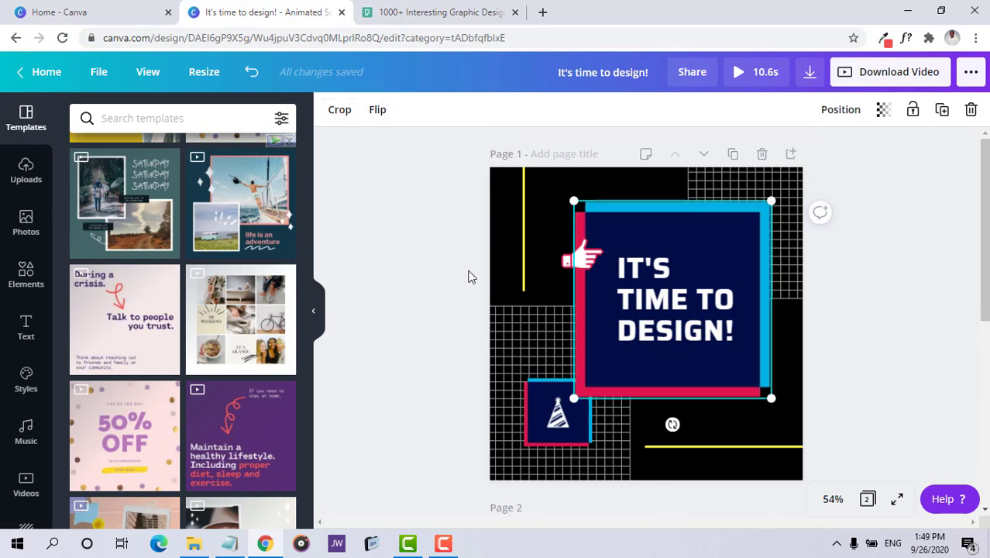
{"action": "left_click", "coordinate": [494, 266]}
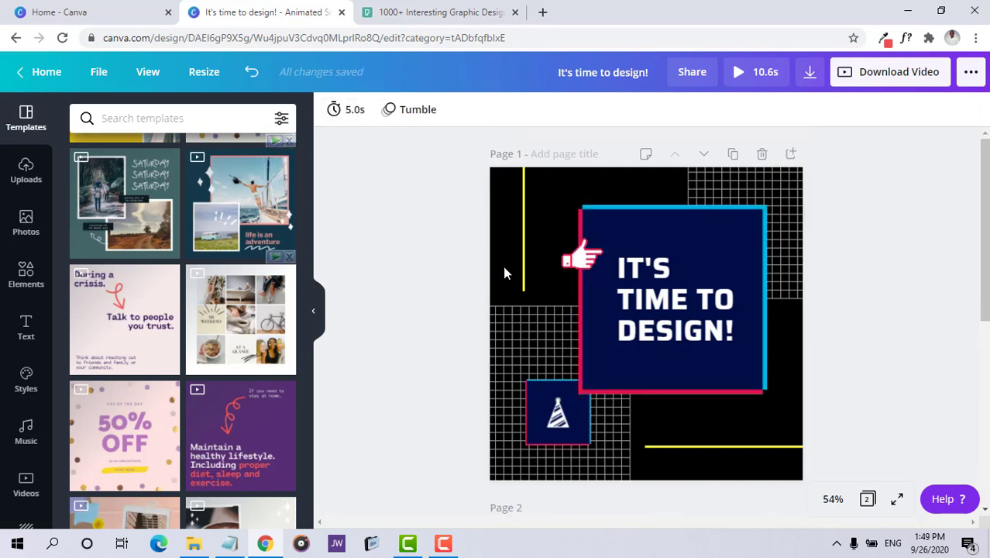
{"action": "left_click", "coordinate": [334, 113]}
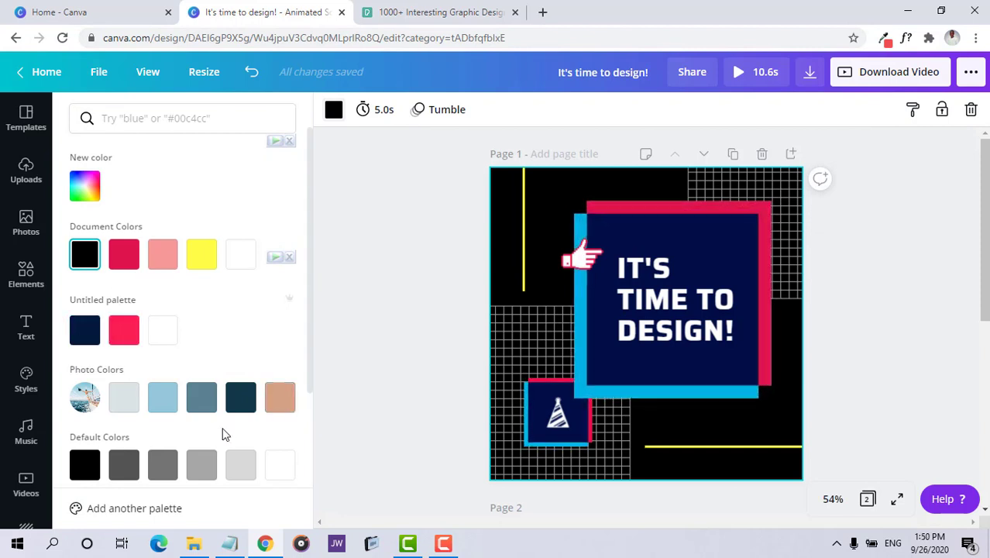
{"action": "scroll", "coordinate": [267, 395], "scroll_direction": "down", "scroll_amount": 3}
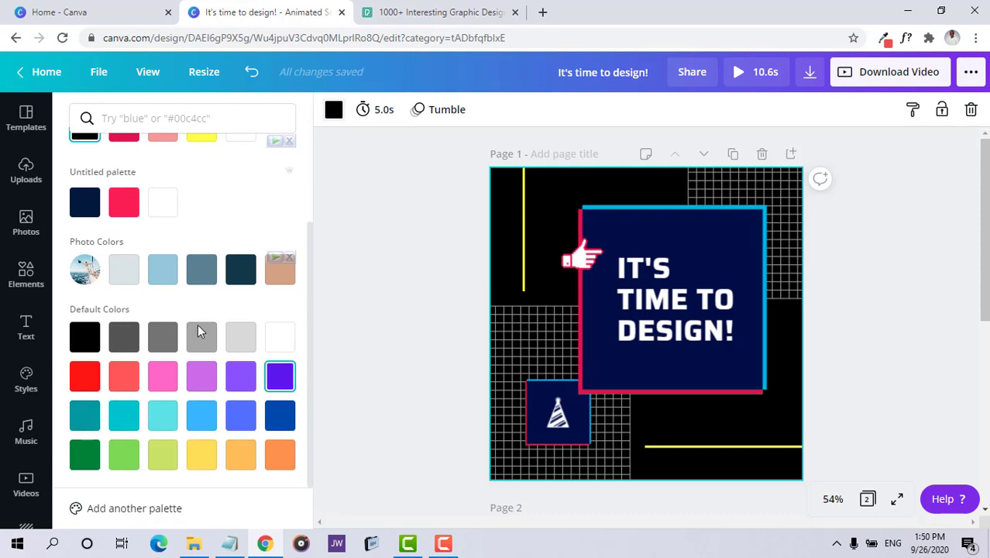
{"action": "scroll", "coordinate": [198, 324], "scroll_direction": "up", "scroll_amount": 3}
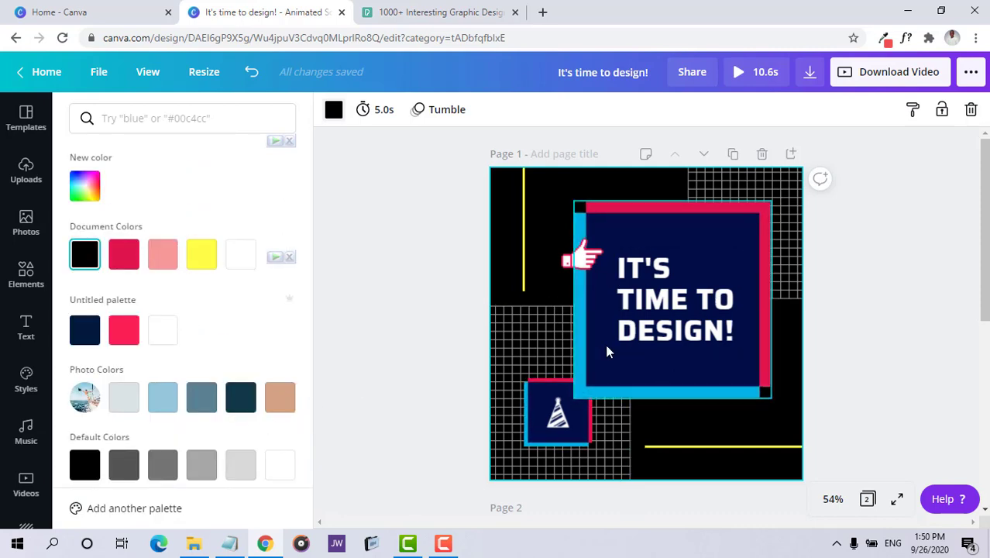
- Inspect the two white sparkle graphics on page 2 for editing options and compare the page with page 1
{"action": "scroll", "coordinate": [605, 344], "scroll_direction": "down", "scroll_amount": 5}
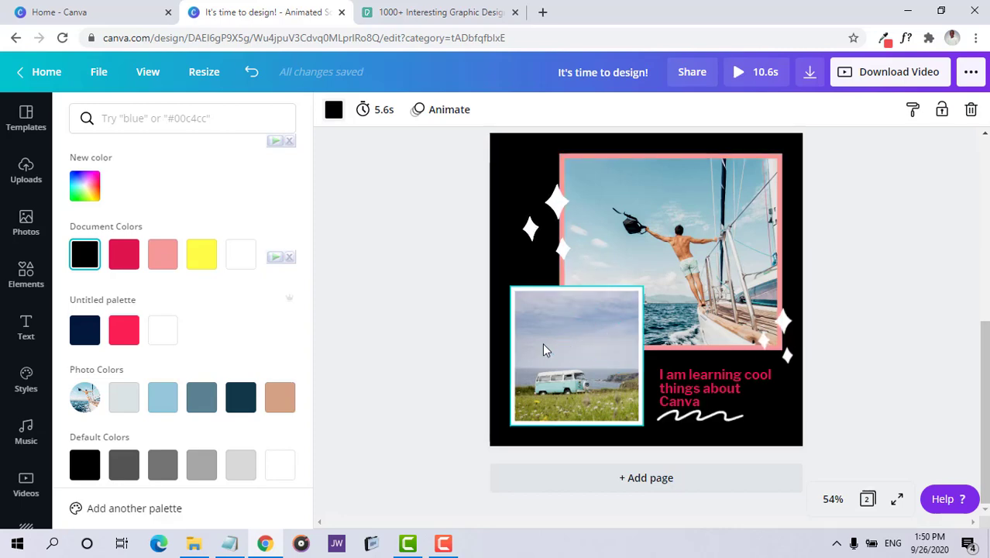
{"action": "left_click", "coordinate": [554, 196]}
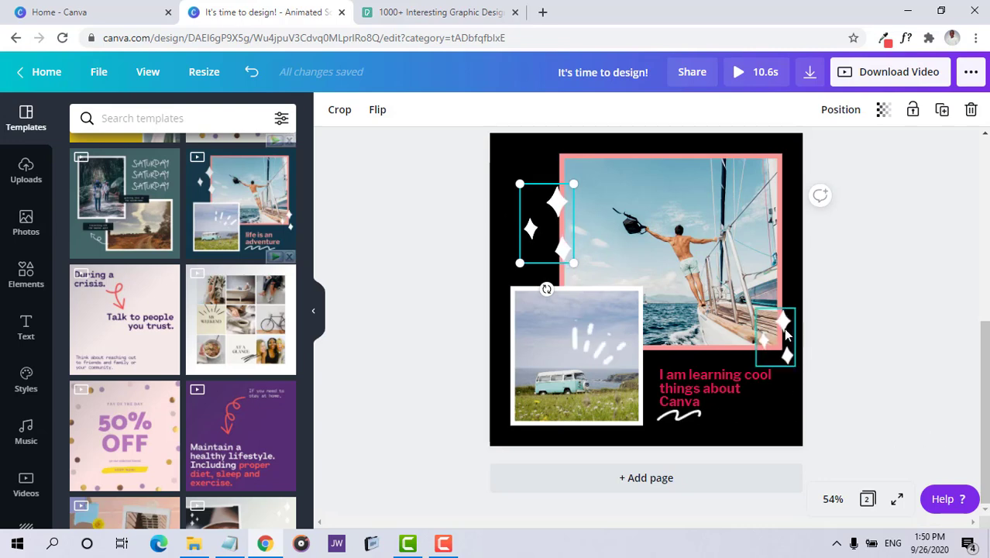
{"action": "left_click", "coordinate": [784, 356]}
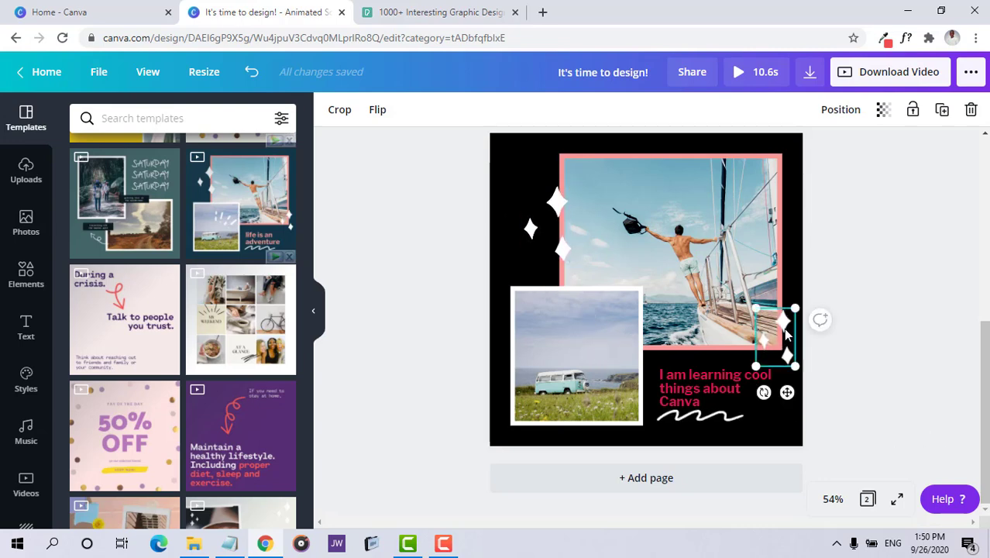
{"action": "left_click", "coordinate": [781, 416]}
{"action": "left_click", "coordinate": [859, 321]}
{"action": "scroll", "coordinate": [777, 268], "scroll_direction": "up", "scroll_amount": 5}
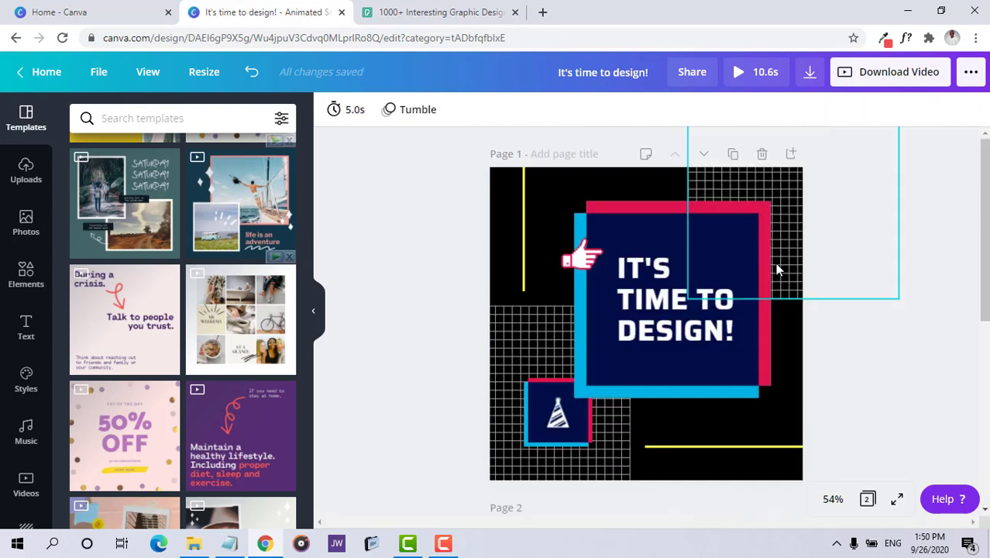
{"action": "scroll", "coordinate": [776, 268], "scroll_direction": "down", "scroll_amount": 5}
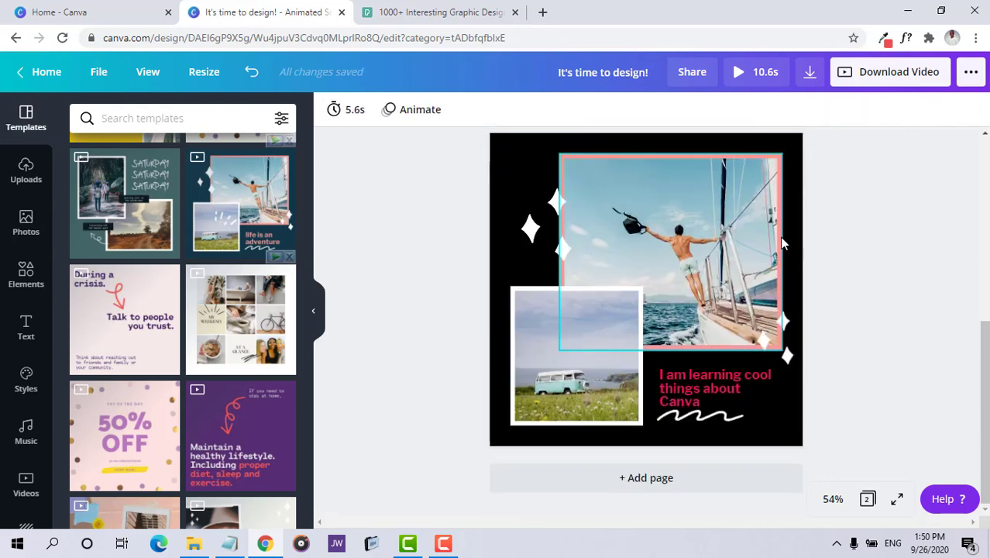
- Recolor the frame around page 2's sailboat photo with the dark navy from the Untitled palette
{"action": "left_click", "coordinate": [726, 199]}
{"action": "left_click", "coordinate": [333, 109]}
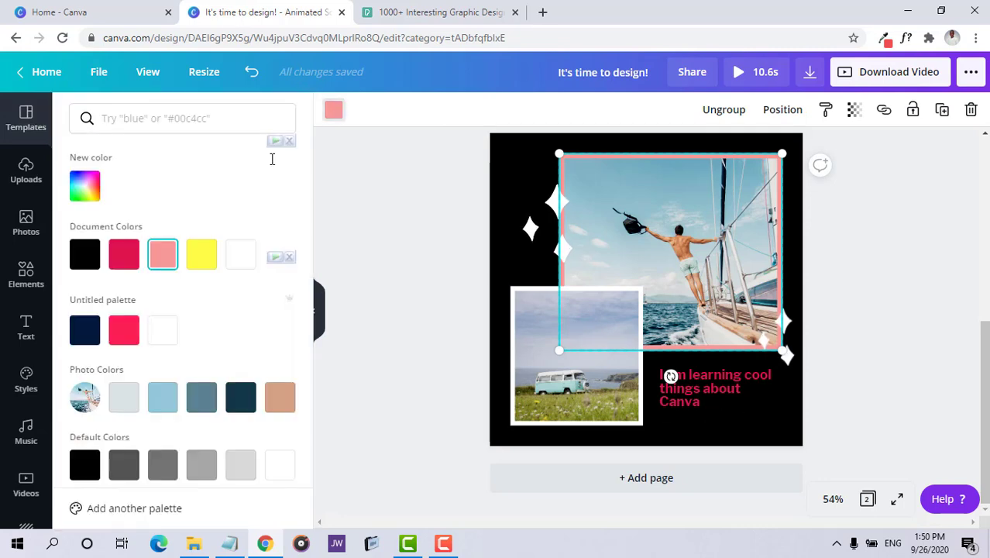
{"action": "left_click", "coordinate": [84, 331]}
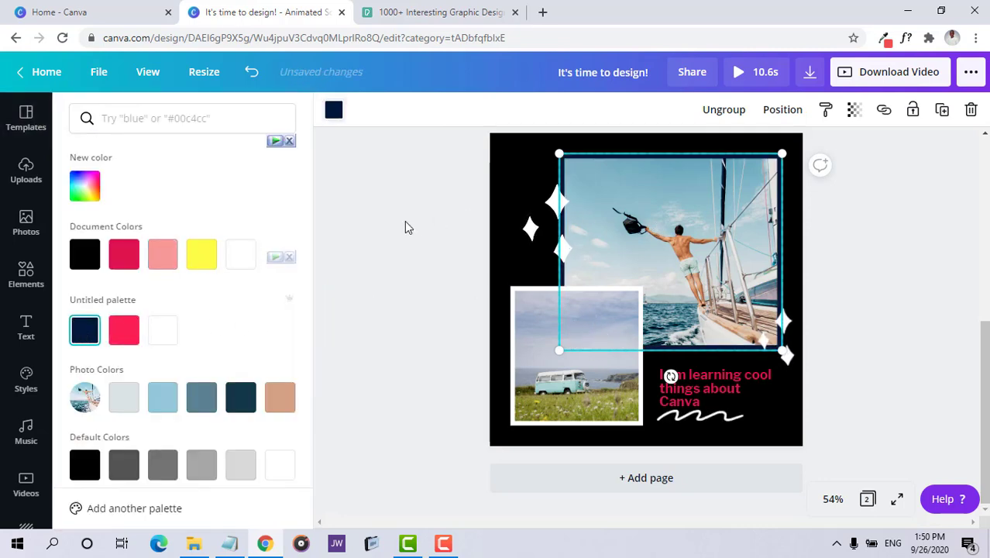
- Compare page 2's frame color with page 1 and preview the full two-page animation
{"action": "scroll", "coordinate": [406, 221], "scroll_direction": "up", "scroll_amount": 5}
{"action": "scroll", "coordinate": [513, 262], "scroll_direction": "down", "scroll_amount": 5}
{"action": "scroll", "coordinate": [514, 265], "scroll_direction": "up", "scroll_amount": 5}
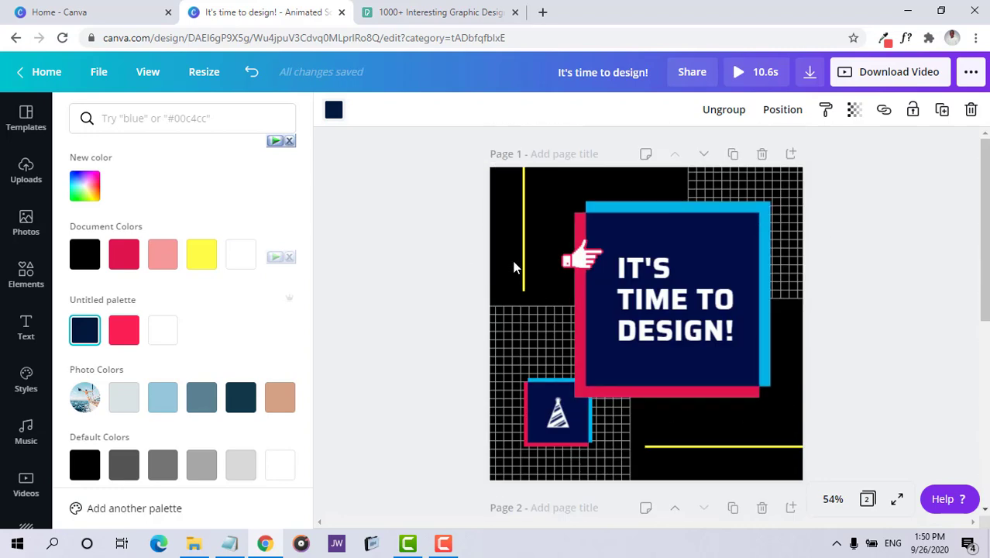
{"action": "scroll", "coordinate": [514, 265], "scroll_direction": "down", "scroll_amount": 5}
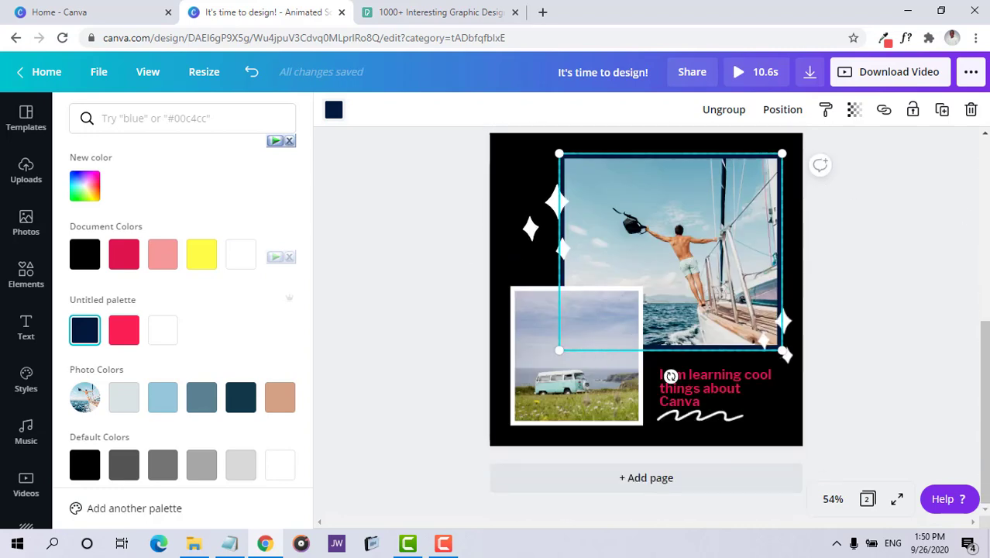
{"action": "key", "text": "Escape"}
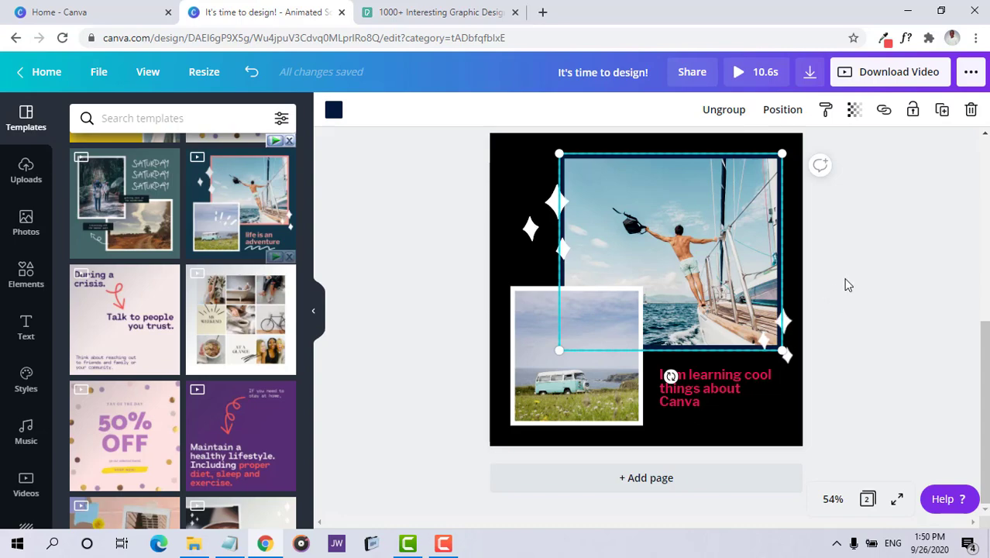
{"action": "scroll", "coordinate": [845, 273], "scroll_direction": "up", "scroll_amount": 5}
{"action": "scroll", "coordinate": [845, 273], "scroll_direction": "down", "scroll_amount": 5}
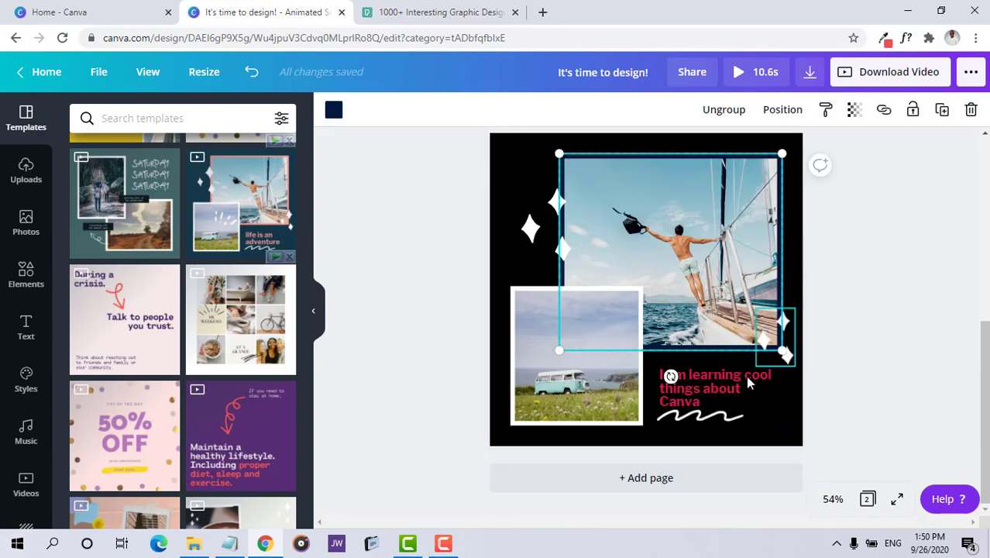
{"action": "left_click", "coordinate": [778, 71]}
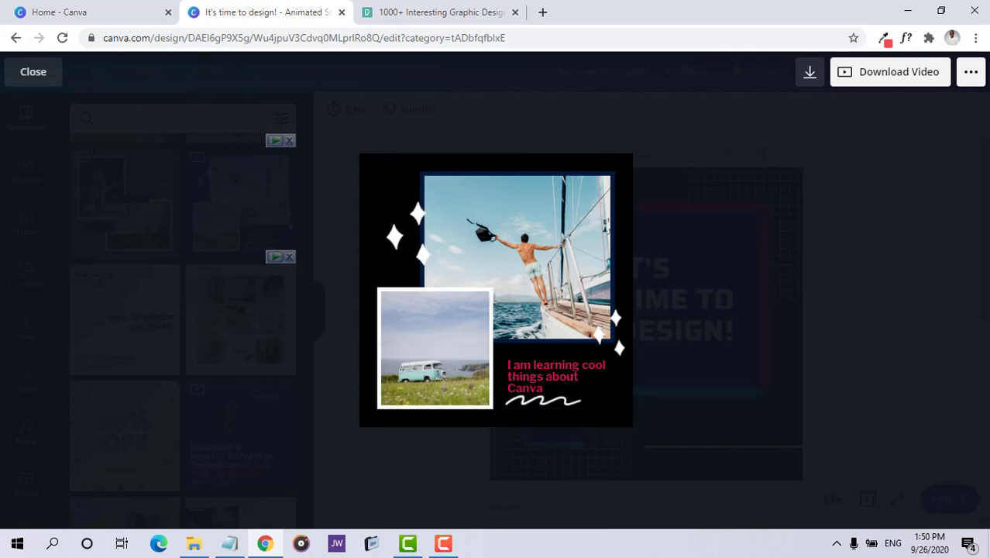
{"action": "left_click", "coordinate": [39, 72]}
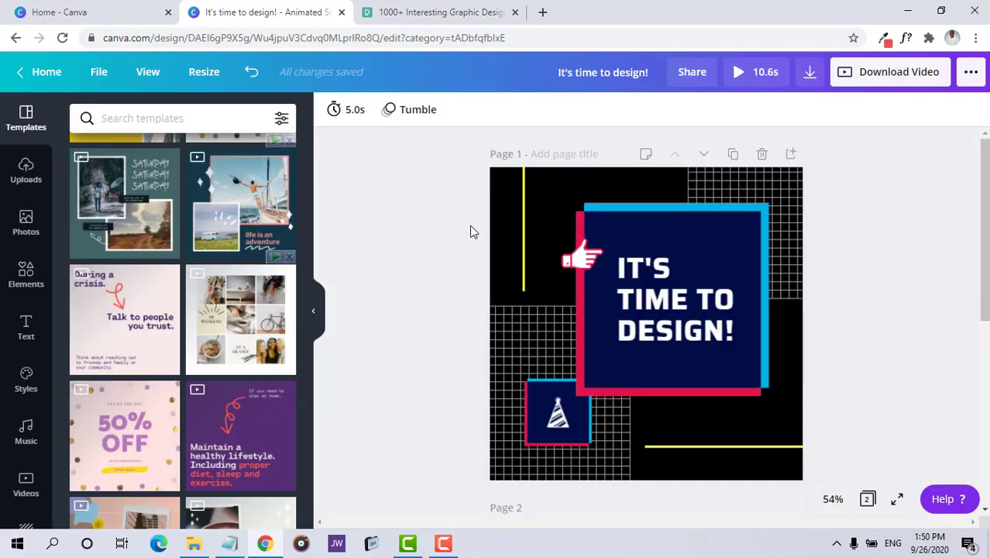
- Apply the Rise animation to page 2 only and preview the whole video
{"action": "scroll", "coordinate": [541, 255], "scroll_direction": "down", "scroll_amount": 5}
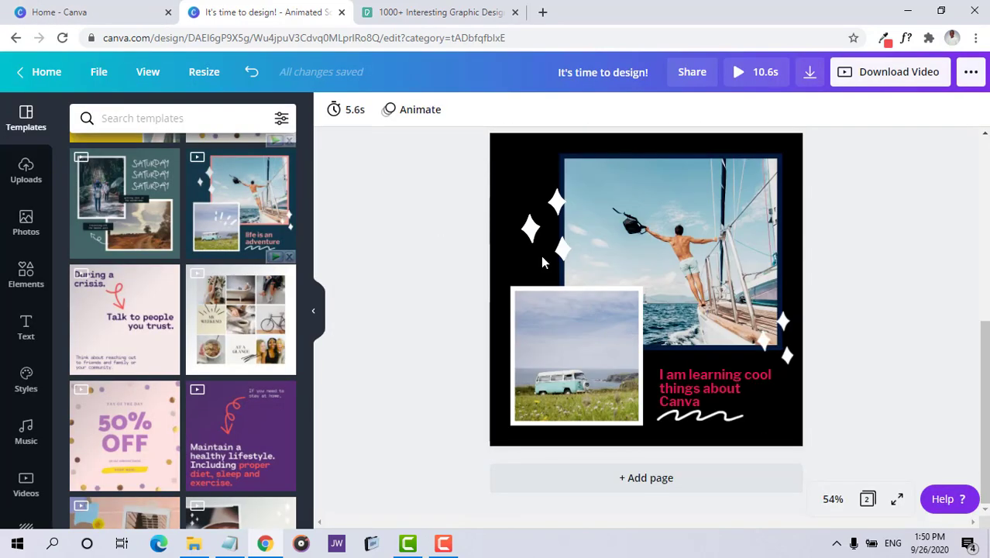
{"action": "left_click", "coordinate": [499, 247]}
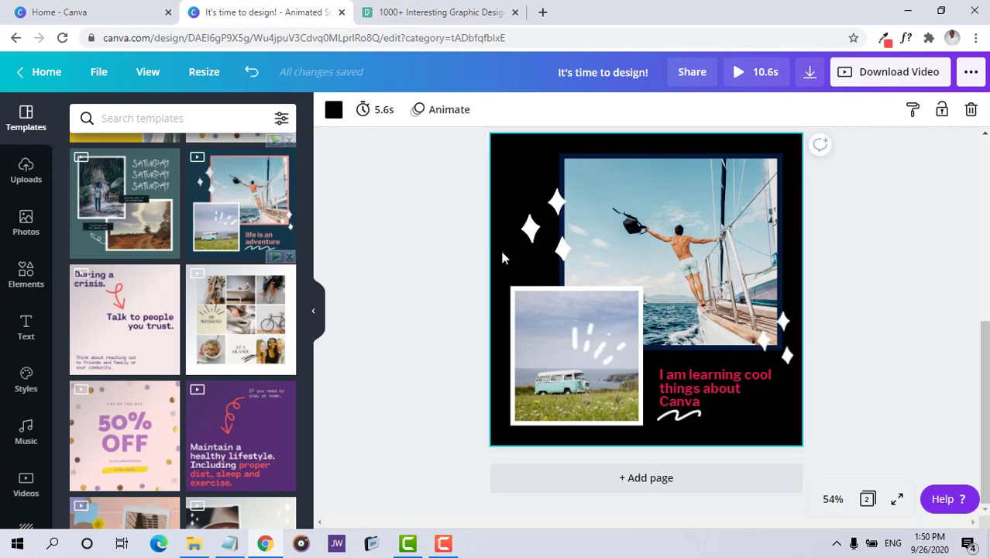
{"action": "left_click", "coordinate": [440, 112]}
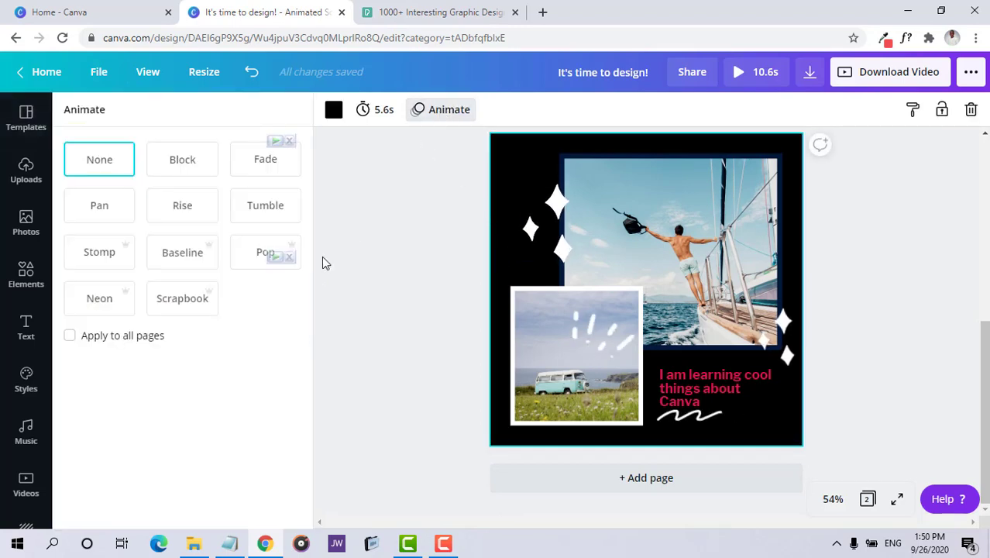
{"action": "left_click", "coordinate": [168, 218]}
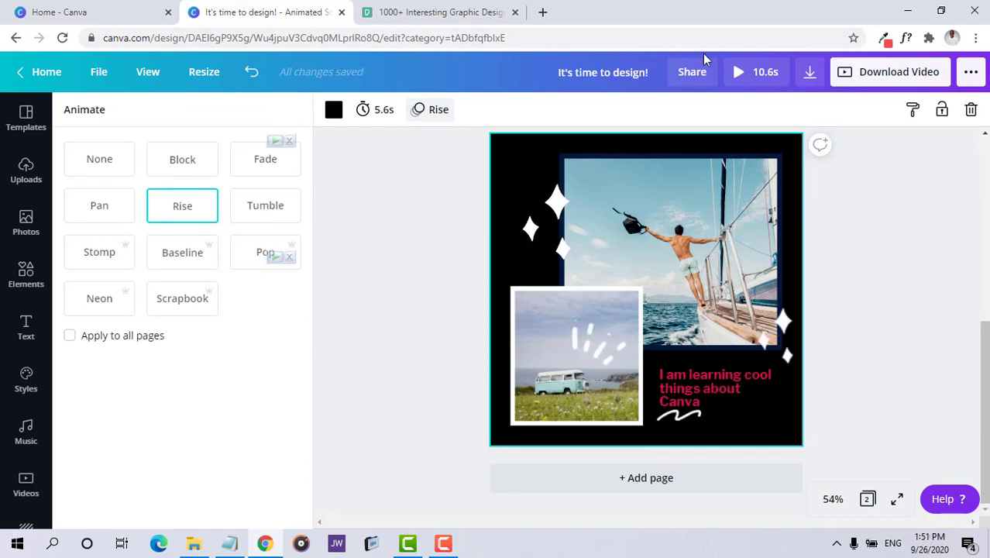
{"action": "left_click", "coordinate": [738, 72]}
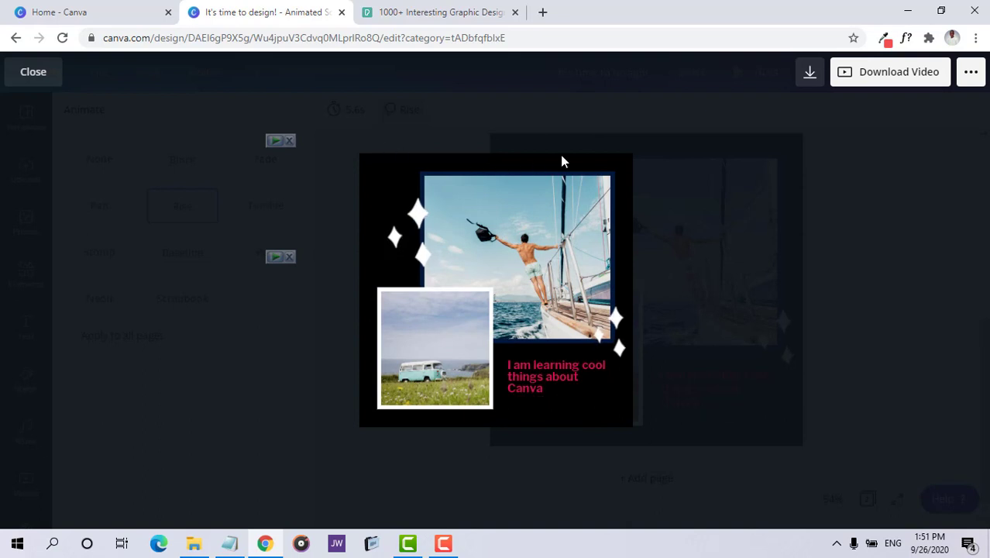
{"action": "left_click", "coordinate": [25, 84]}
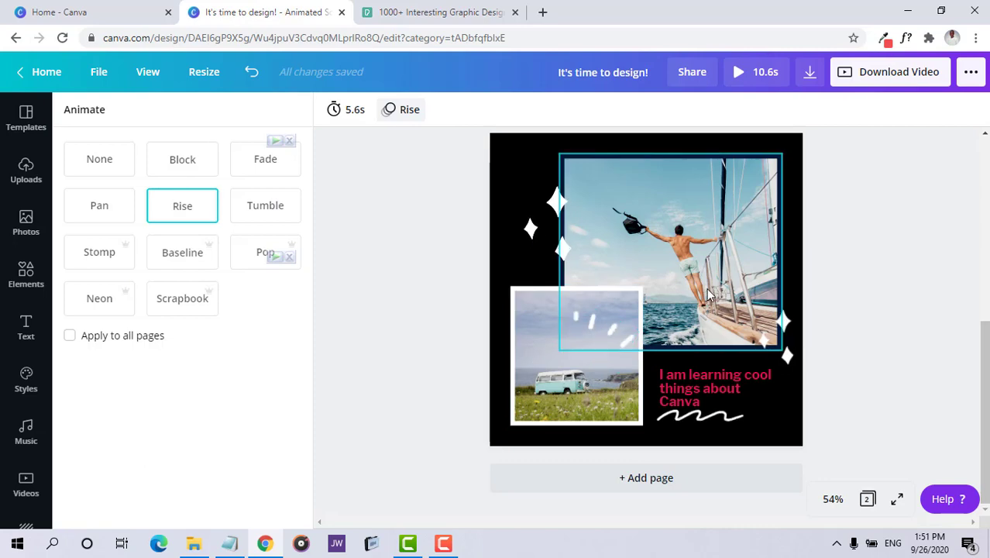
- Close the finished design, create a YouTube Video Ad, and apply all 4 pages of the Red Black and Yellow Grill Restaurant template
{"action": "scroll", "coordinate": [709, 294], "scroll_direction": "up", "scroll_amount": 5}
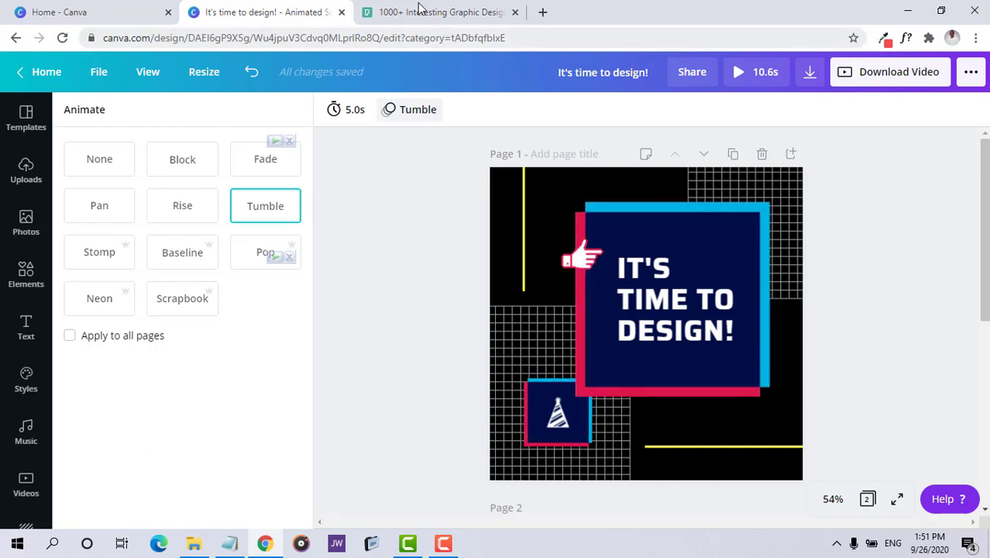
{"action": "left_click", "coordinate": [341, 12]}
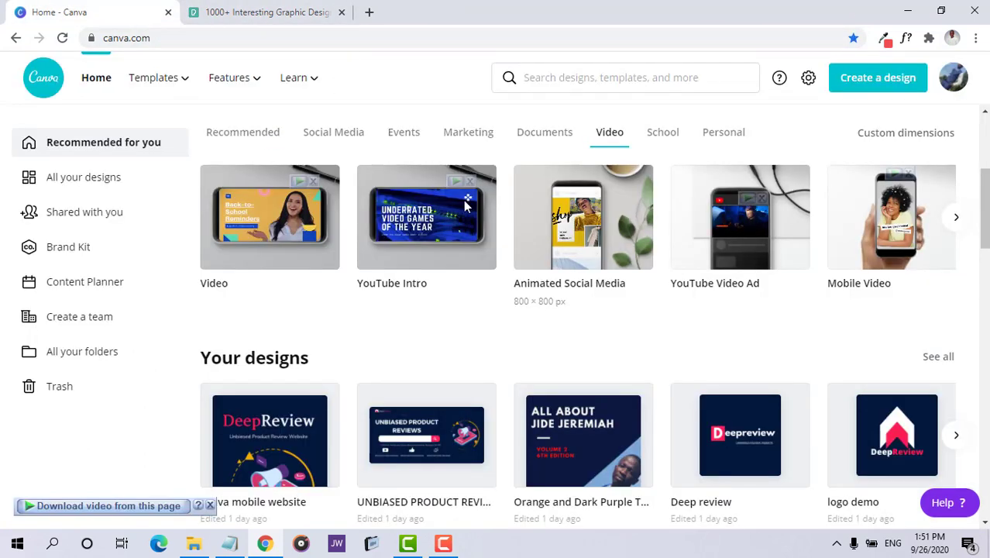
{"action": "left_click", "coordinate": [745, 244]}
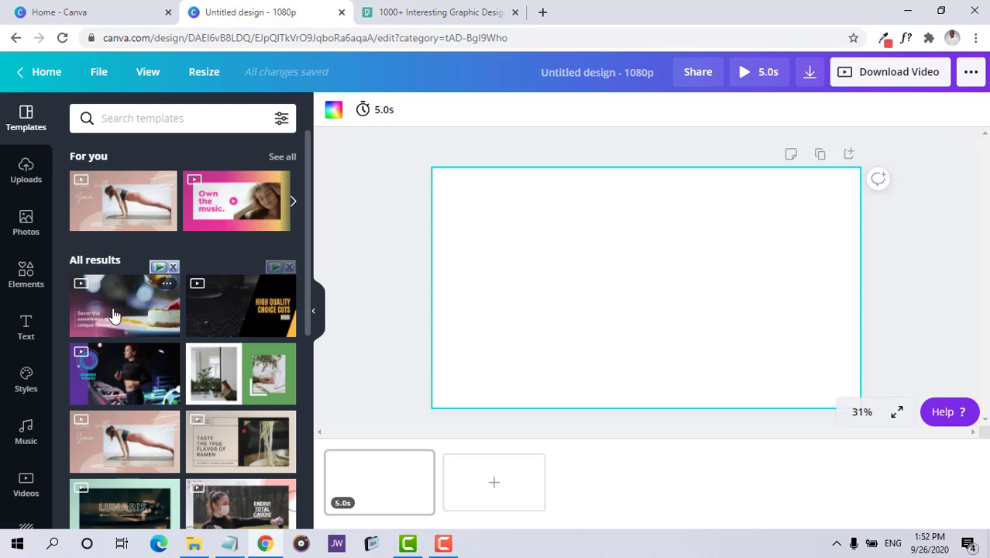
{"action": "left_click", "coordinate": [226, 328]}
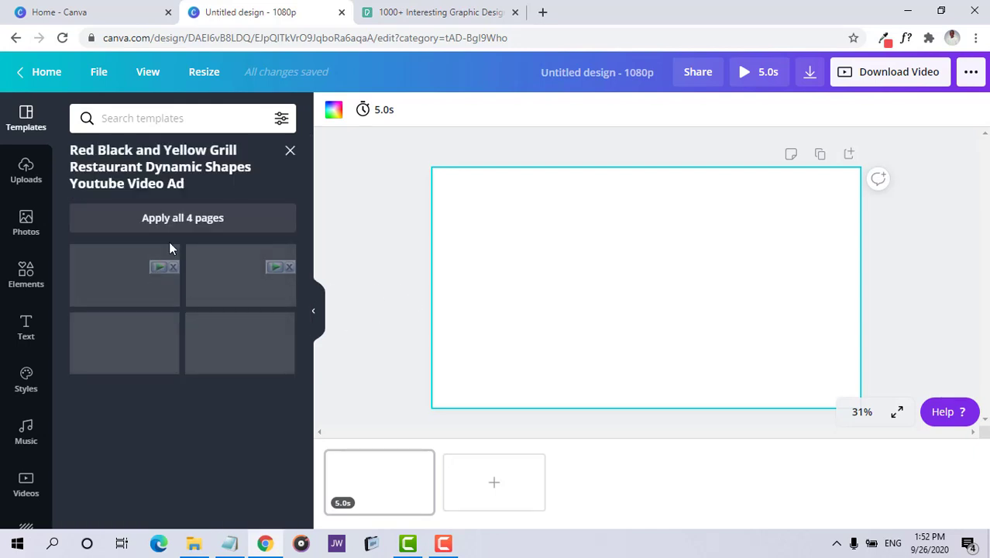
{"action": "left_click", "coordinate": [199, 223]}
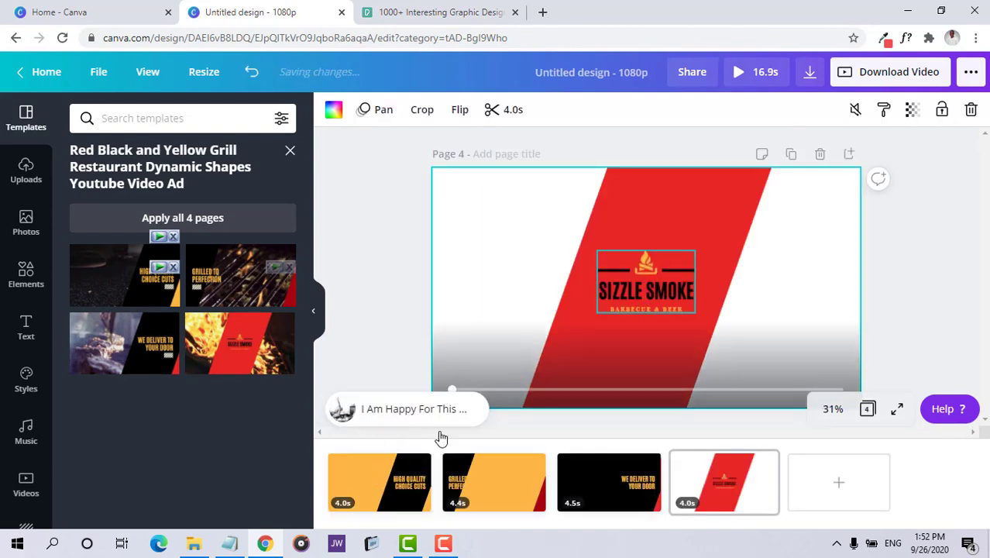
- Replace page 1's "HIGH QUALITY CHOICE CUTS" heading with "ADVANACED CANVA COURSE"
{"action": "left_click", "coordinate": [369, 481]}
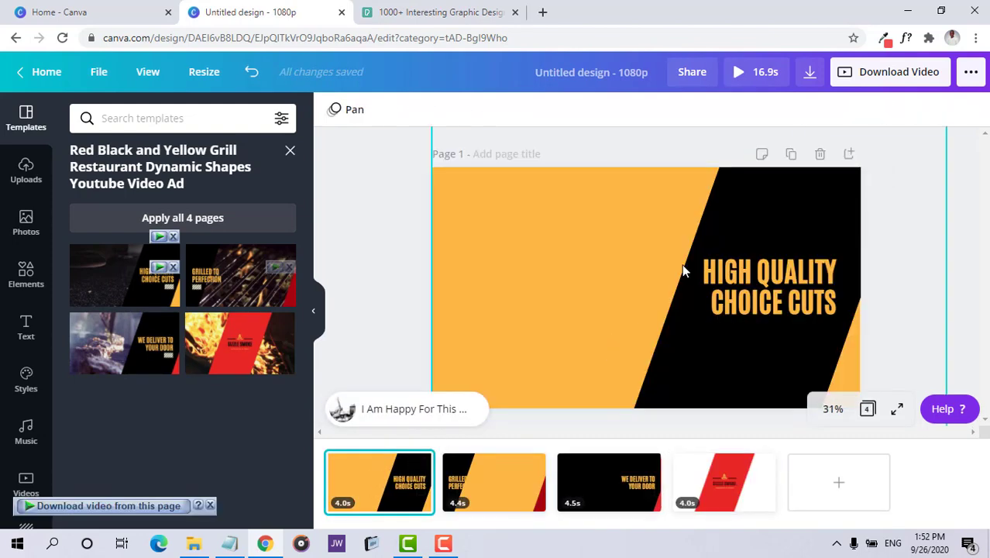
{"action": "left_click", "coordinate": [792, 283]}
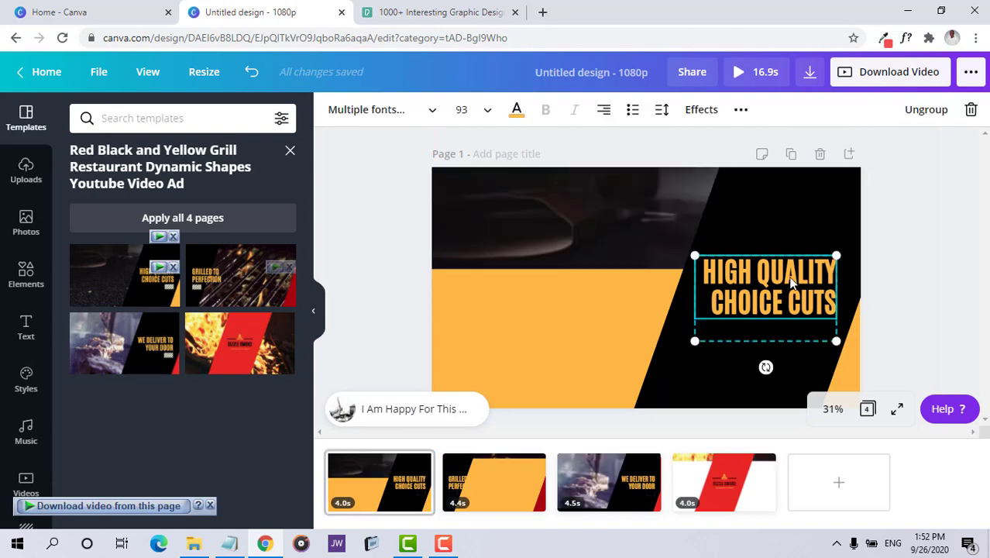
{"action": "double_click", "coordinate": [791, 280]}
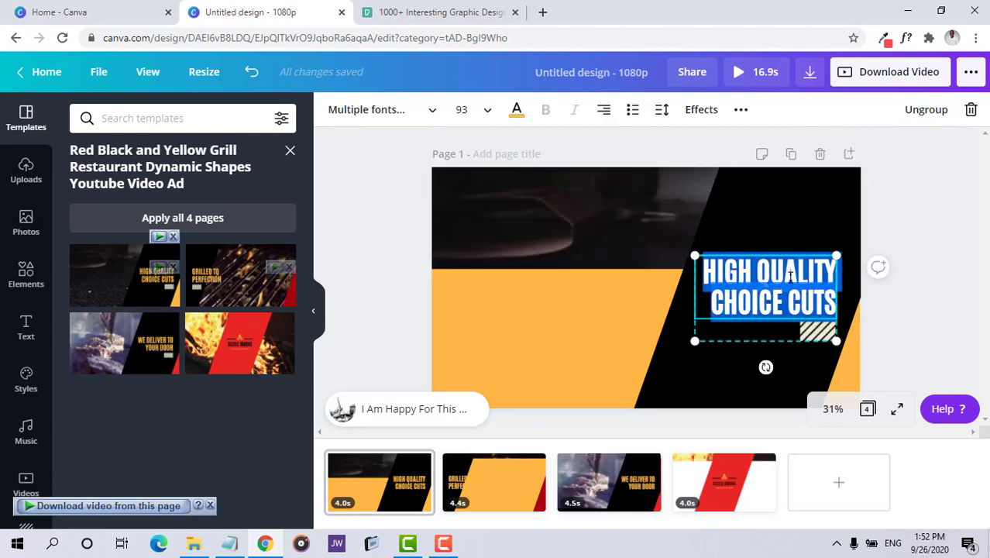
{"action": "type", "text": "DV"}
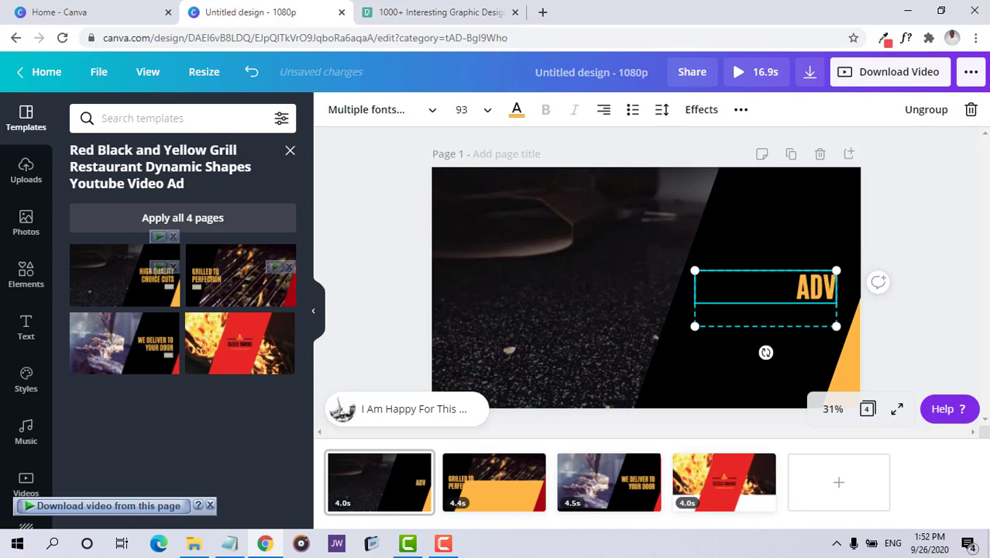
{"action": "type", "text": "ANACED"}
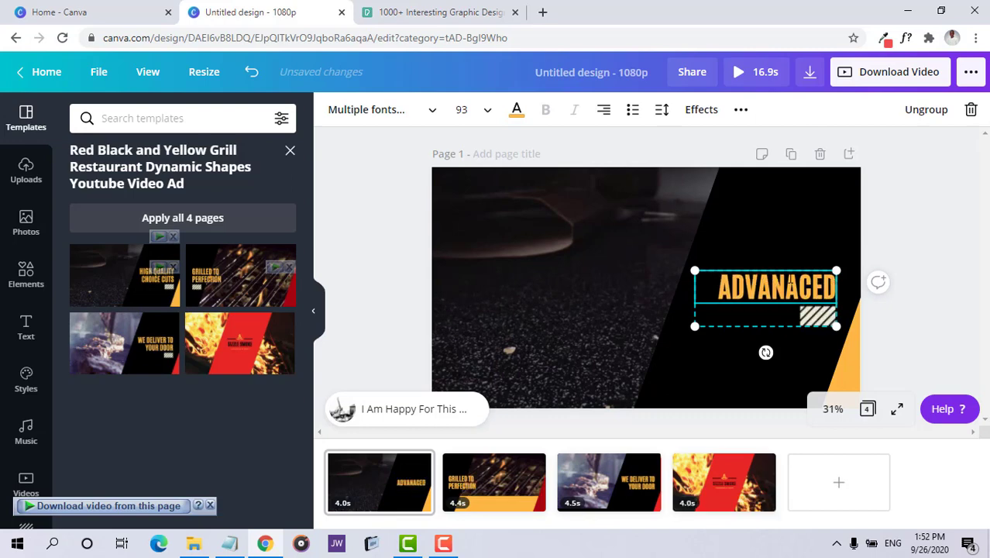
{"action": "type", "text": " CANV"}
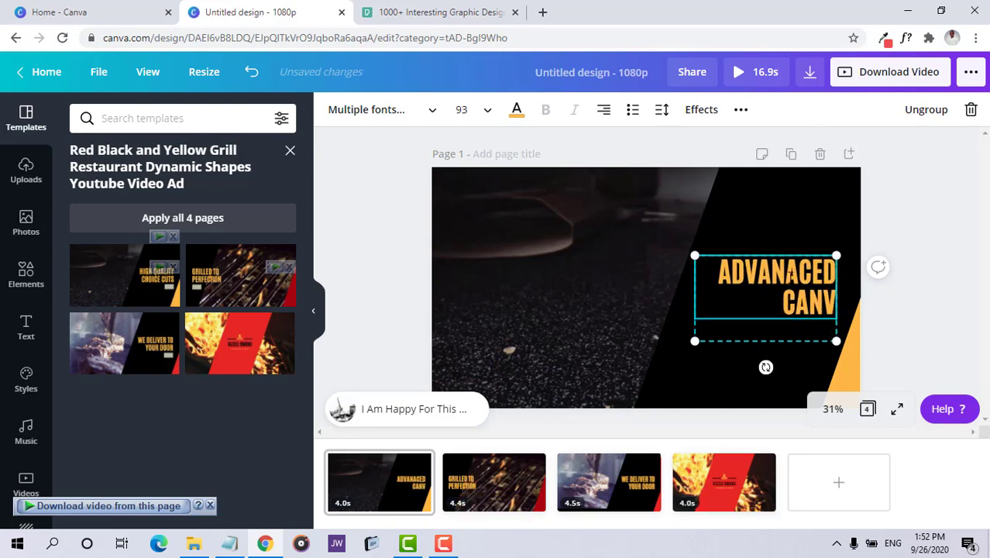
{"action": "type", "text": "A COURSE"}
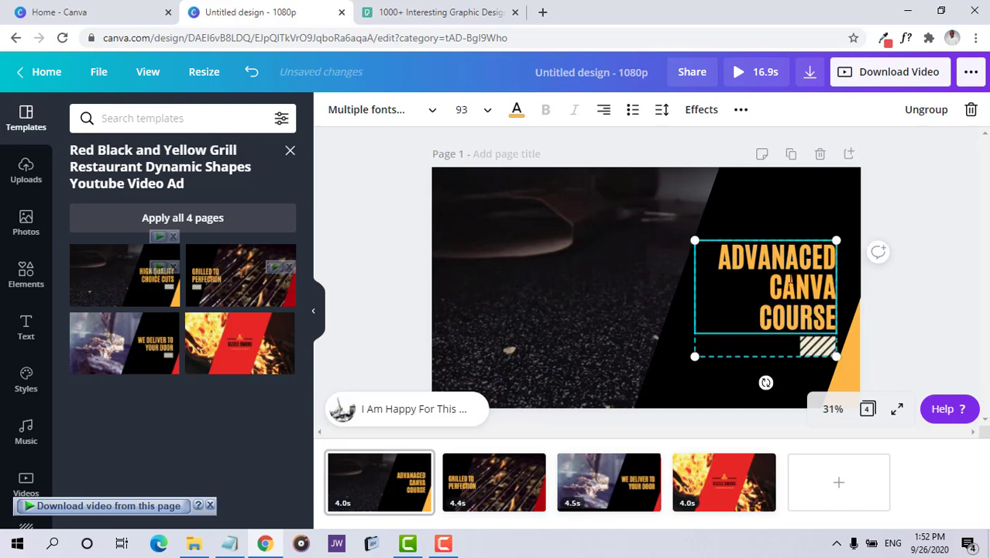
{"action": "left_click", "coordinate": [784, 296]}
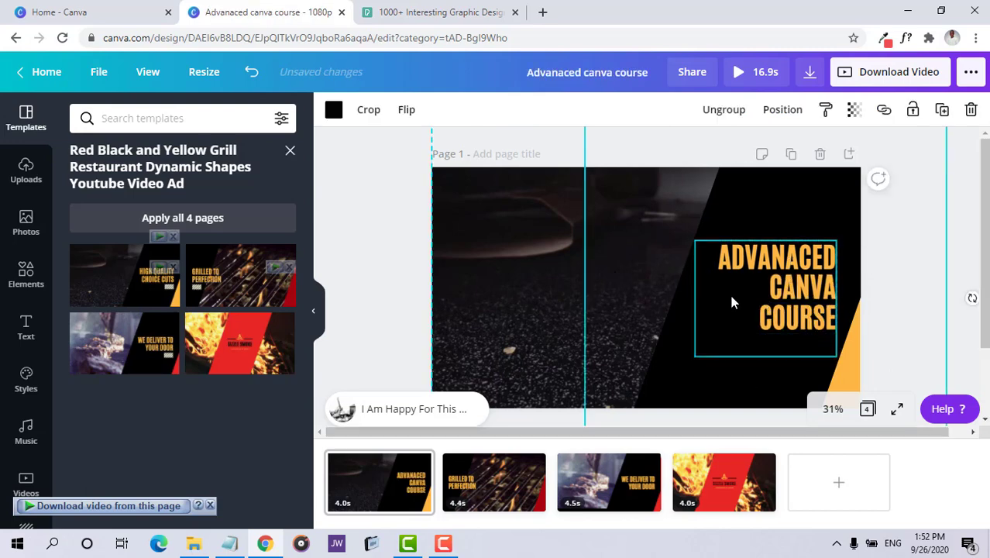
{"action": "left_click", "coordinate": [729, 297]}
{"action": "left_click", "coordinate": [690, 289]}
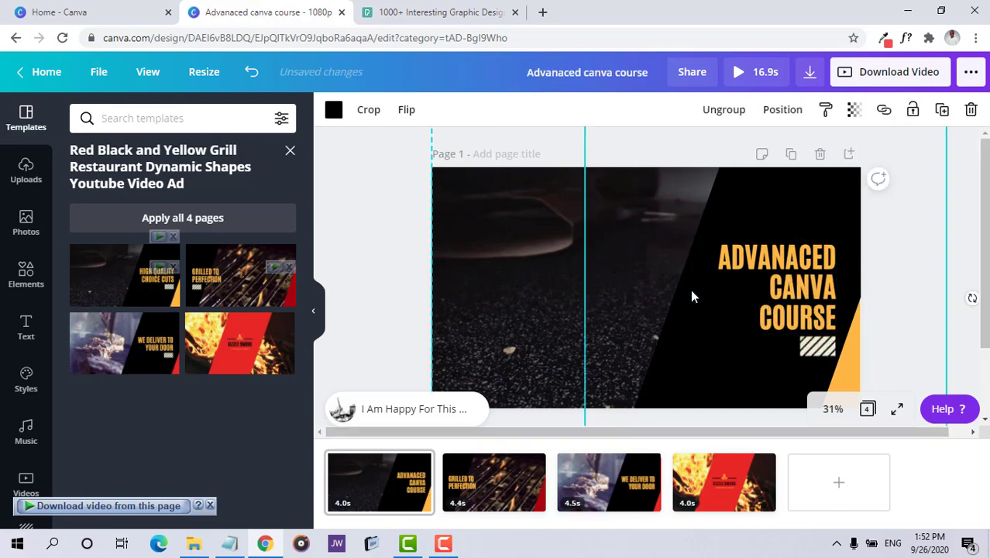
{"action": "left_click", "coordinate": [968, 297]}
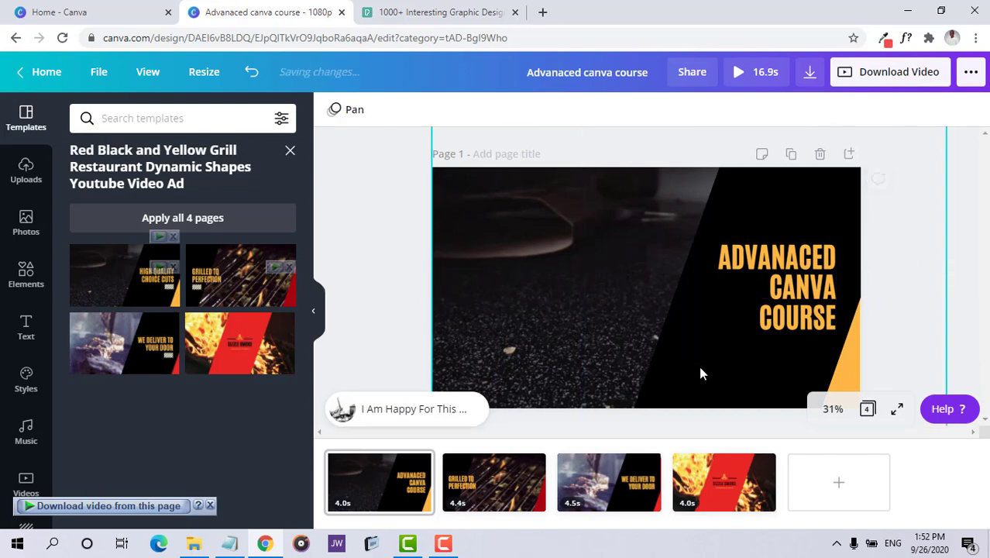
- Replace page 1's grill footage with the uploaded 7.0-second green and black video
{"action": "left_click", "coordinate": [573, 265]}
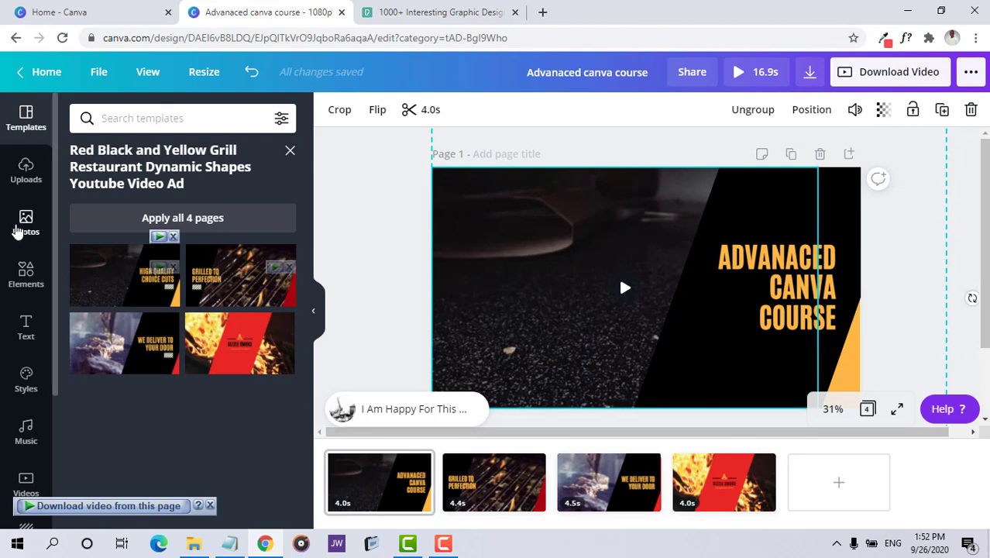
{"action": "left_click", "coordinate": [25, 221]}
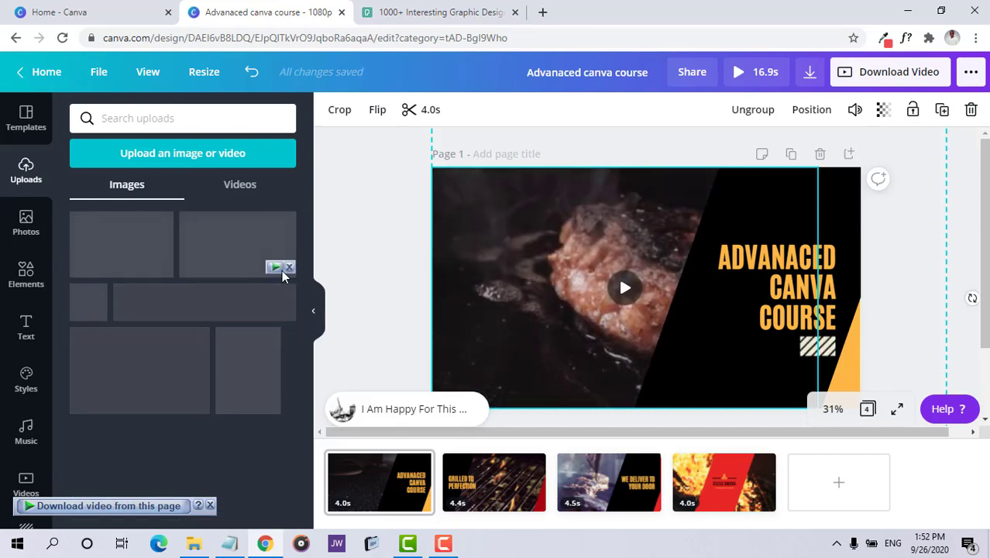
{"action": "left_click", "coordinate": [232, 185]}
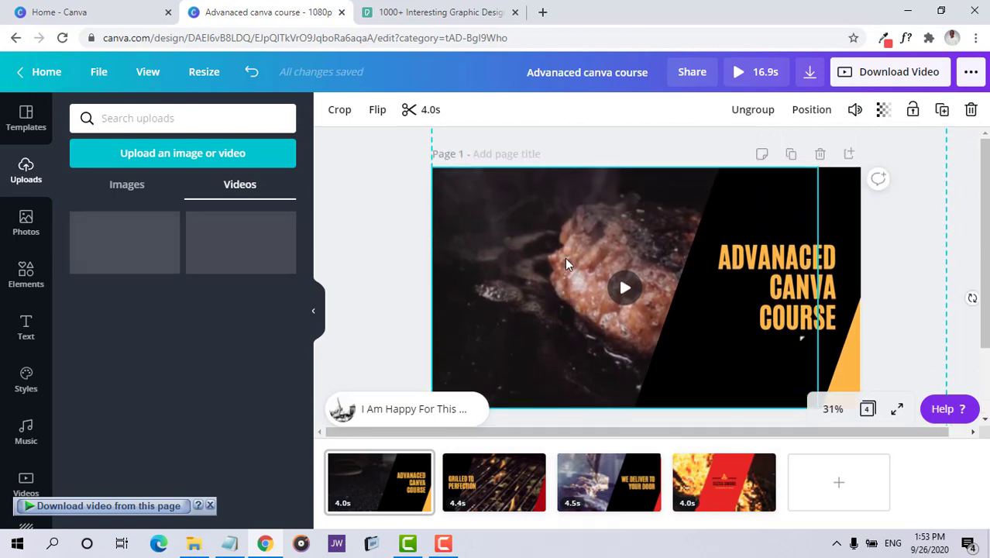
- Send the uploaded video to the back of page 1 and stretch it to the page's bottom edge
{"action": "right_click", "coordinate": [726, 208]}
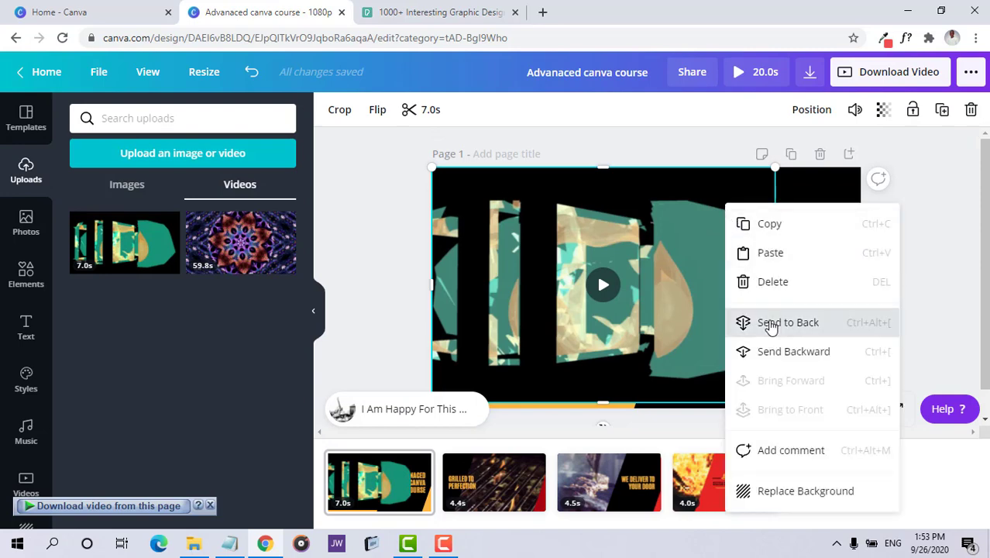
{"action": "left_click", "coordinate": [771, 325]}
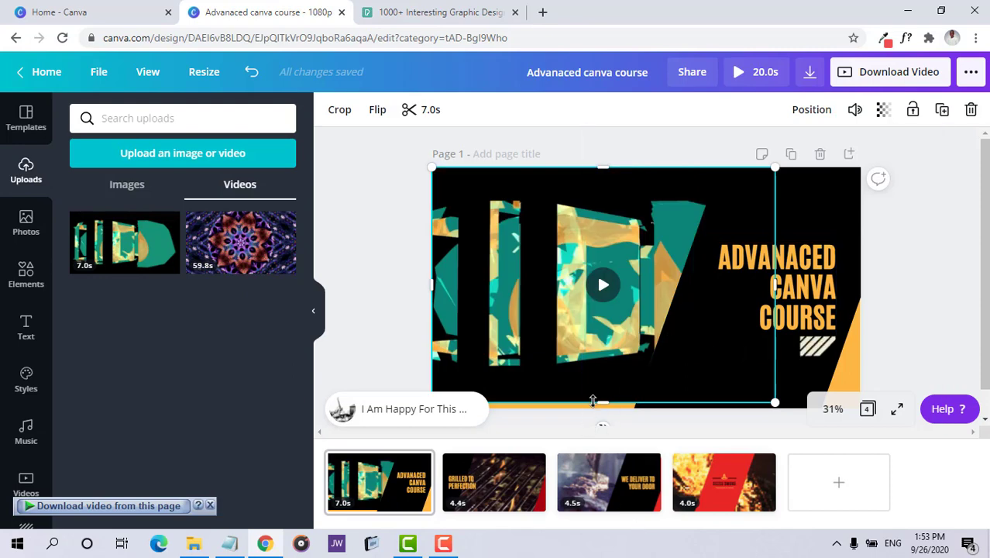
{"action": "left_click_drag", "start_coordinate": [603, 408], "coordinate": [606, 392]}
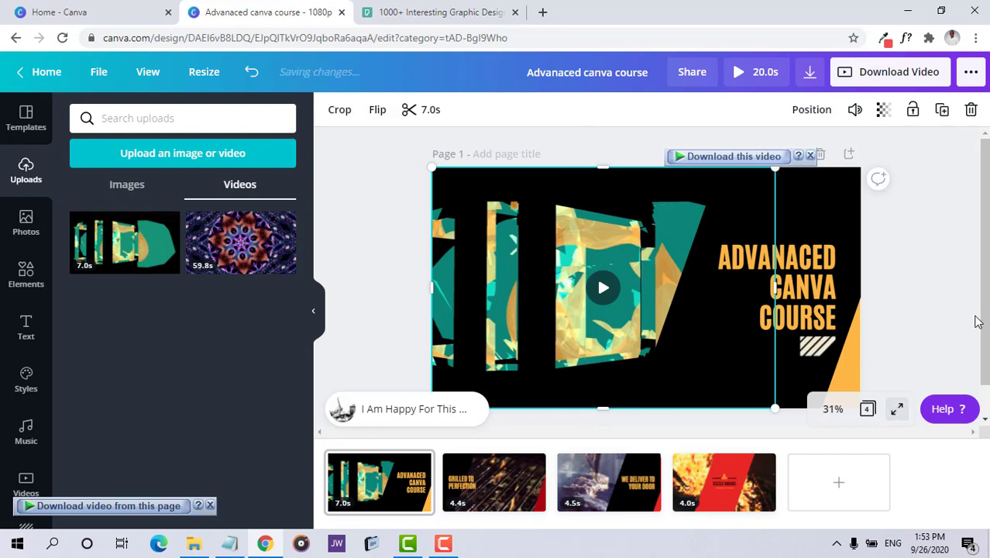
- Replace page 2's "GRILLED TO PERFECTION" heading with "LEARN EVERYTHING THERE IS"
{"action": "left_click", "coordinate": [927, 304]}
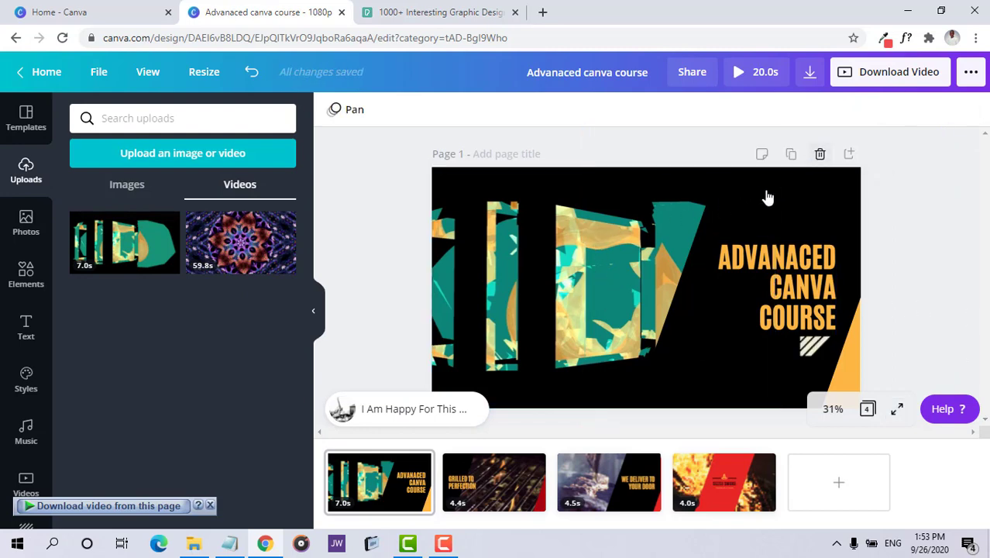
{"action": "left_click", "coordinate": [493, 486]}
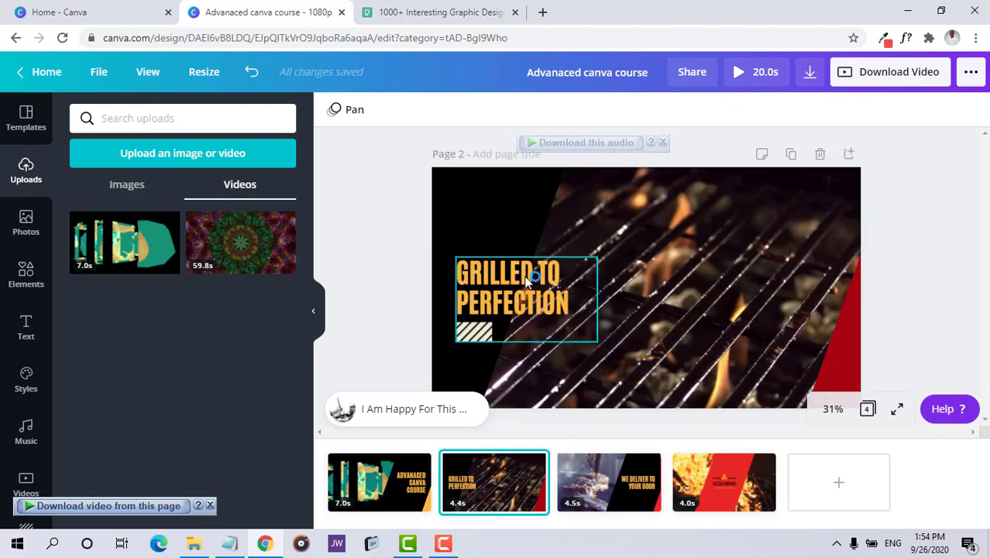
{"action": "left_click", "coordinate": [504, 276]}
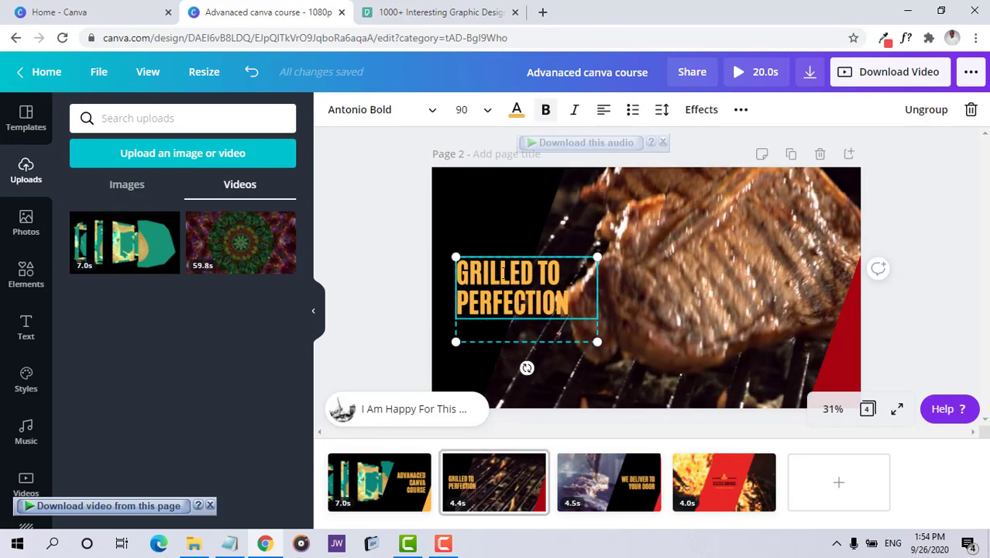
{"action": "double_click", "coordinate": [505, 273]}
{"action": "type", "text": "LEARN EVERYTH"}
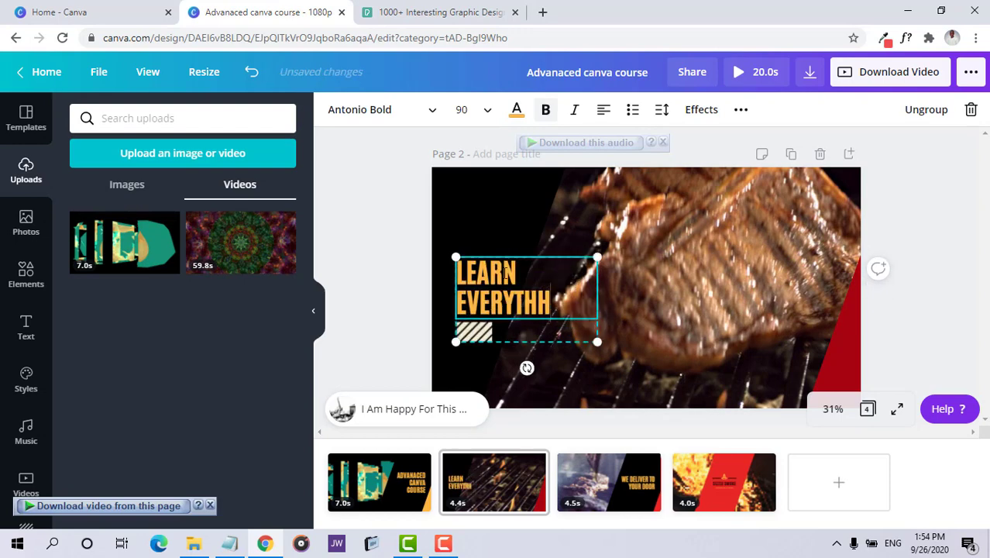
{"action": "type", "text": "ING THERE IS"}
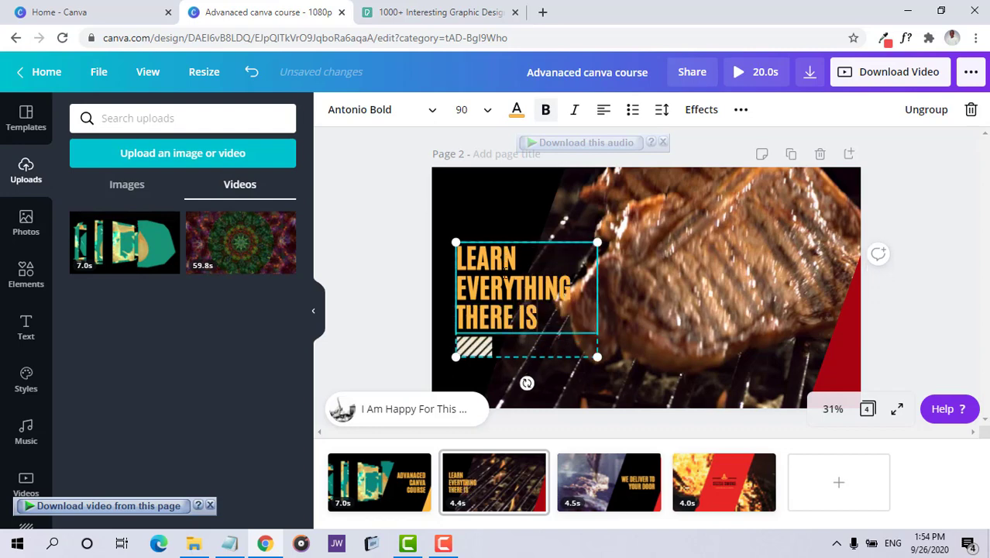
- Replace page 3's "WE DELIVER TO YOUR DOOR" heading with "BEOME A PROFESSIONAL DESIGNER"
{"action": "left_click", "coordinate": [604, 479]}
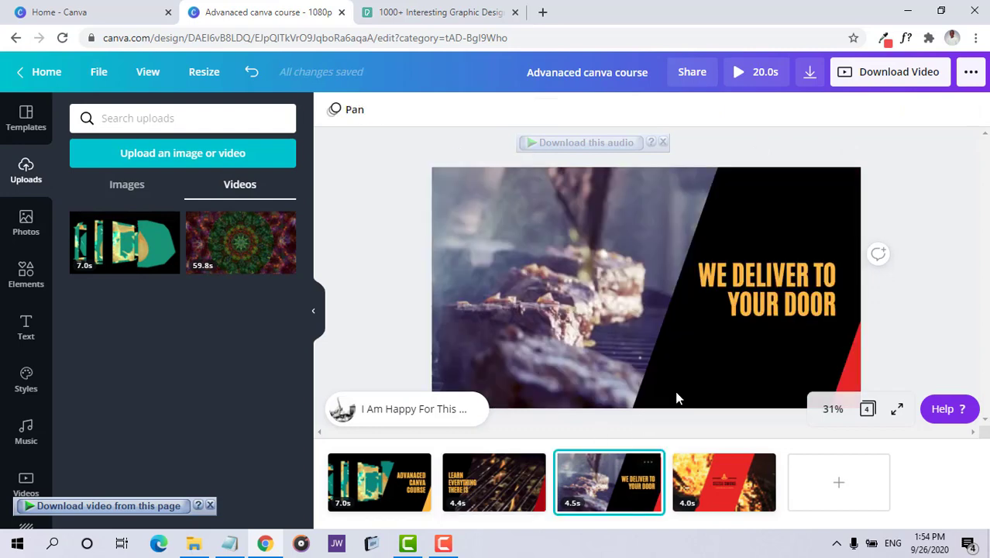
{"action": "left_click", "coordinate": [734, 294]}
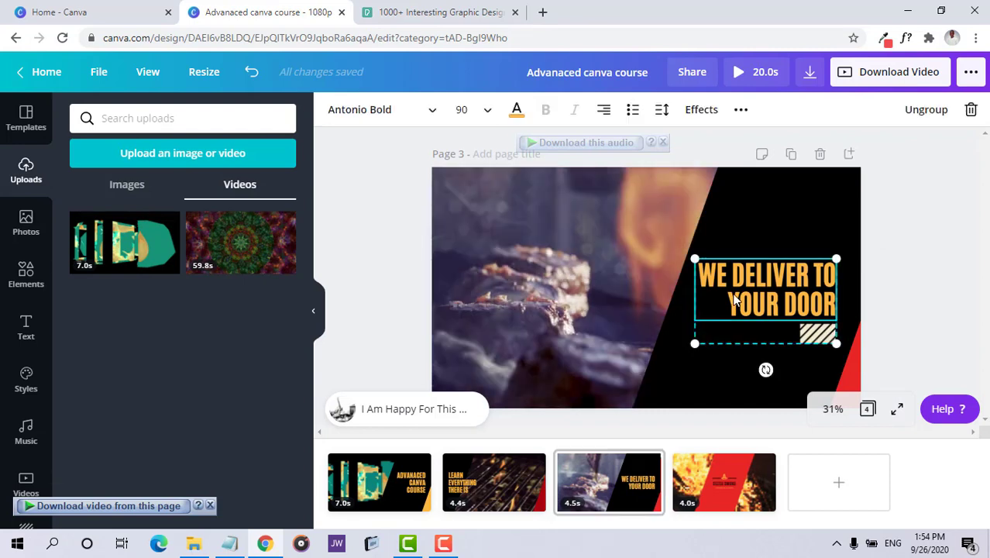
{"action": "left_click", "coordinate": [734, 294]}
{"action": "type", "text": "BE"}
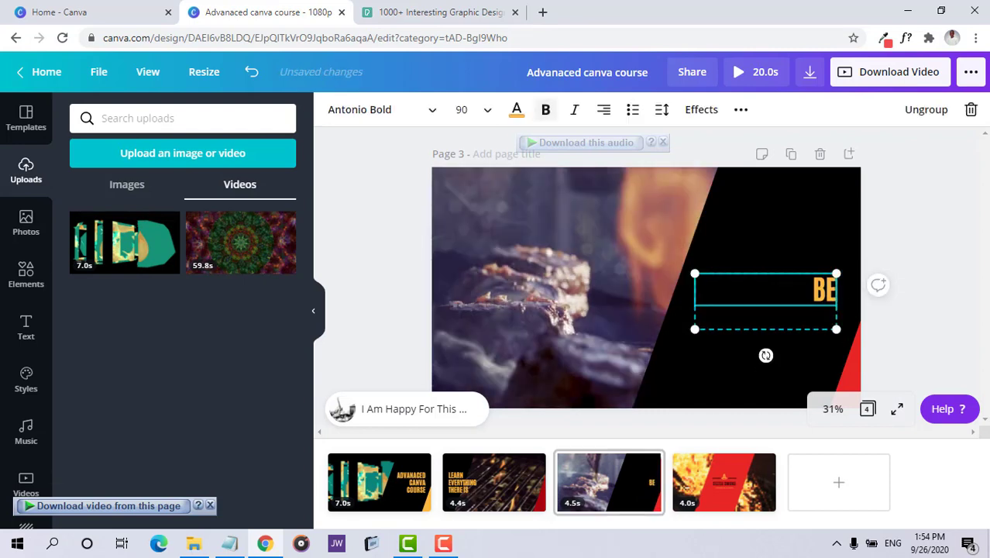
{"action": "type", "text": "COME A PRO"}
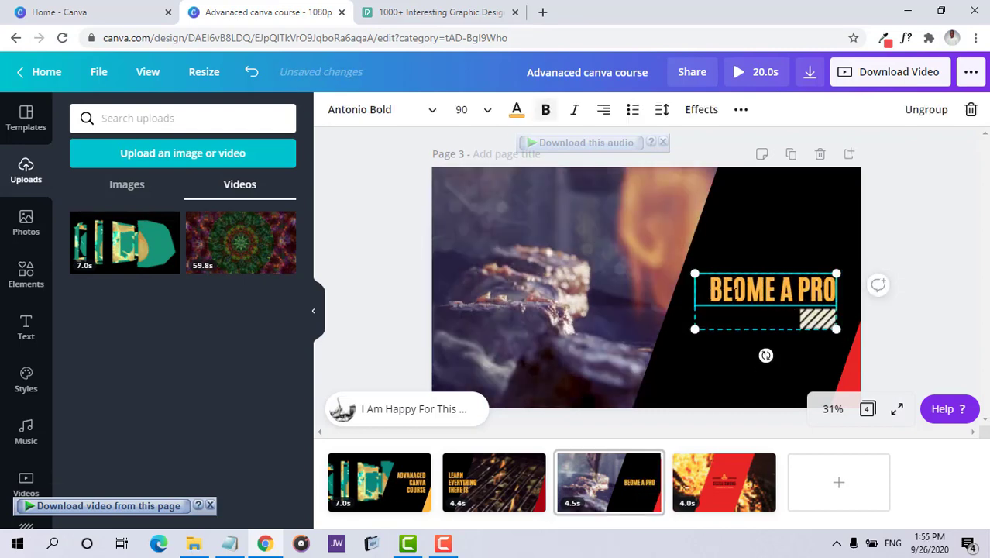
{"action": "type", "text": "FESSIONAL DESIGNER"}
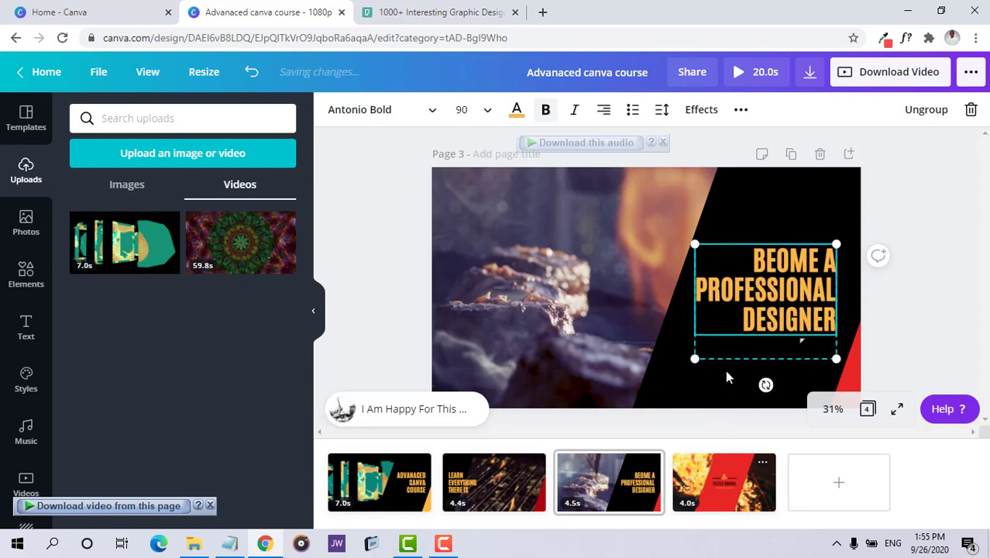
- Replace page 4's "SIZZLE SMOKE" text with "WITH" followed by the instructor's full name
{"action": "scroll", "coordinate": [726, 341], "scroll_direction": "down", "scroll_amount": 5}
{"action": "double_click", "coordinate": [626, 293]}
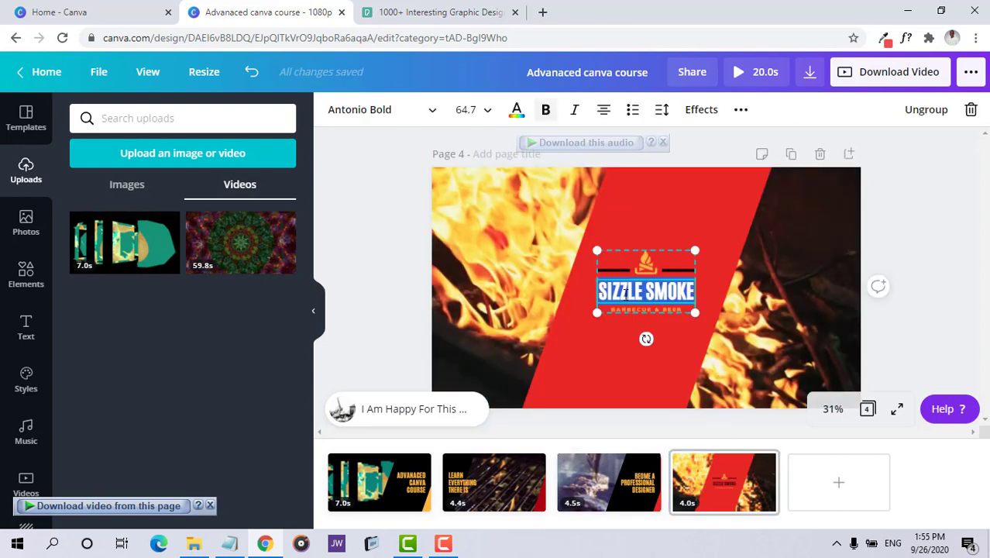
{"action": "type", "text": "WITH JIDE"}
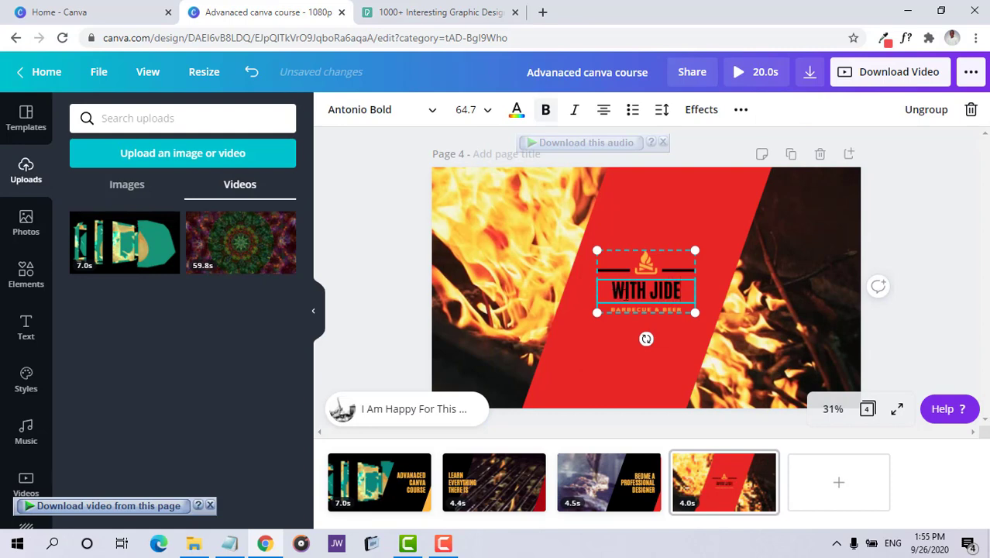
{"action": "type", "text": " JEREMIAH"}
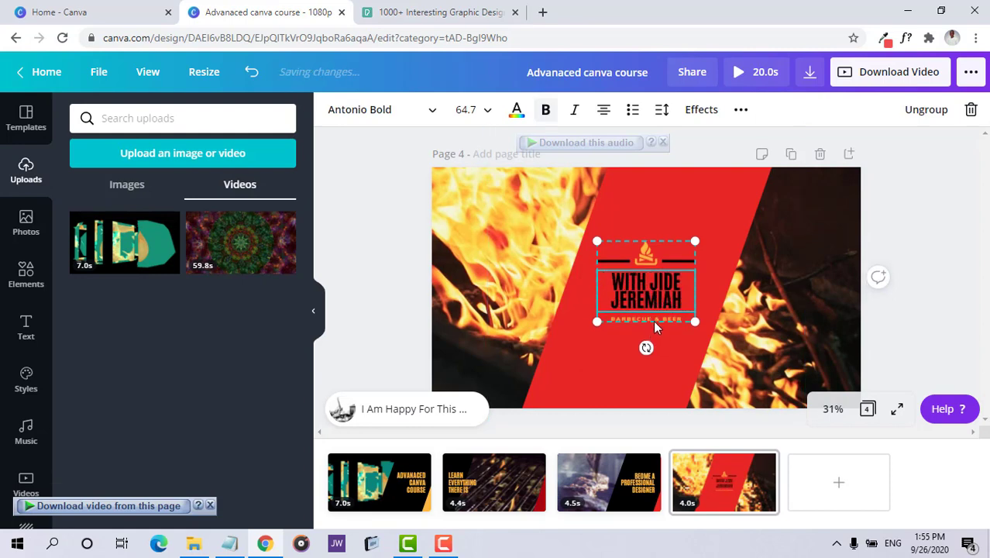
- Delete the "BARBECUE & BEER" tagline and the campfire icon from page 4's logo group
{"action": "left_click", "coordinate": [656, 319]}
{"action": "key", "text": "Delete"}
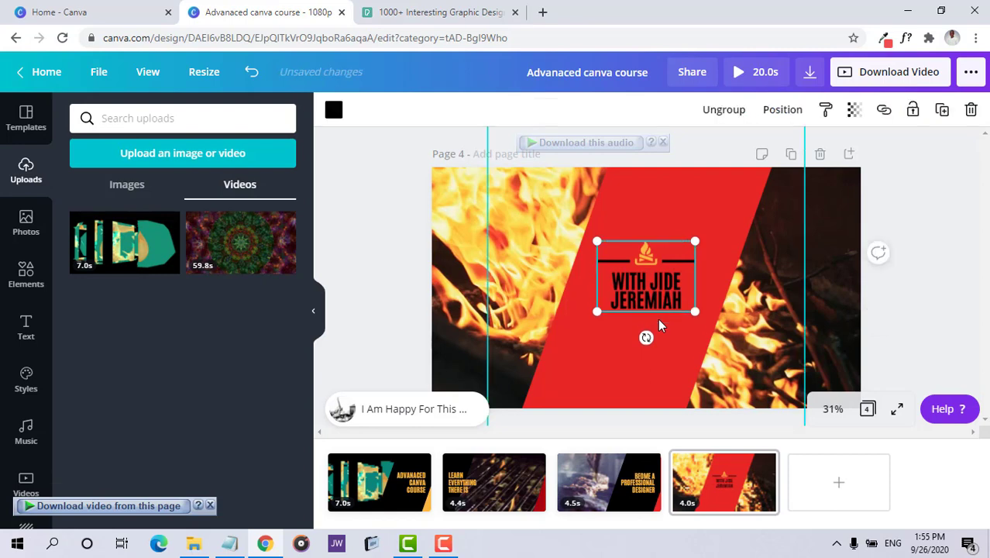
{"action": "left_click", "coordinate": [649, 252]}
{"action": "key", "text": "Delete"}
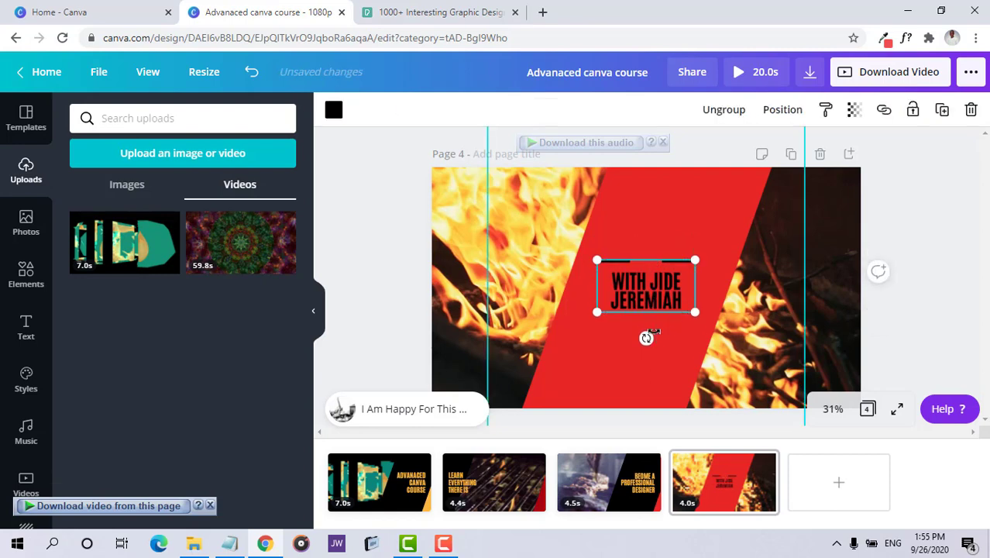
{"action": "left_click", "coordinate": [696, 299]}
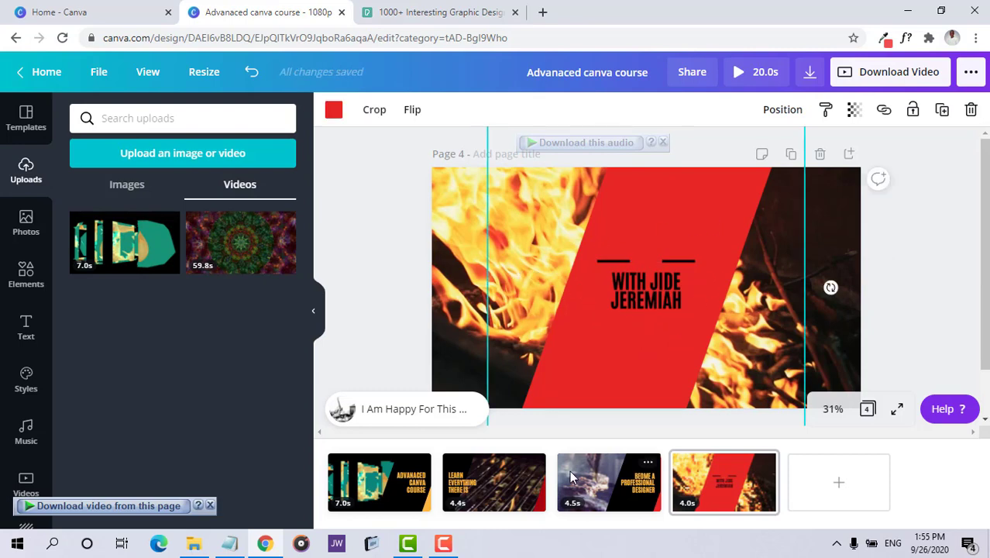
- Switch to Pexels and download the video of hands arranging red, blue, yellow and black paper shapes from the graphic design results
{"action": "left_click", "coordinate": [604, 480]}
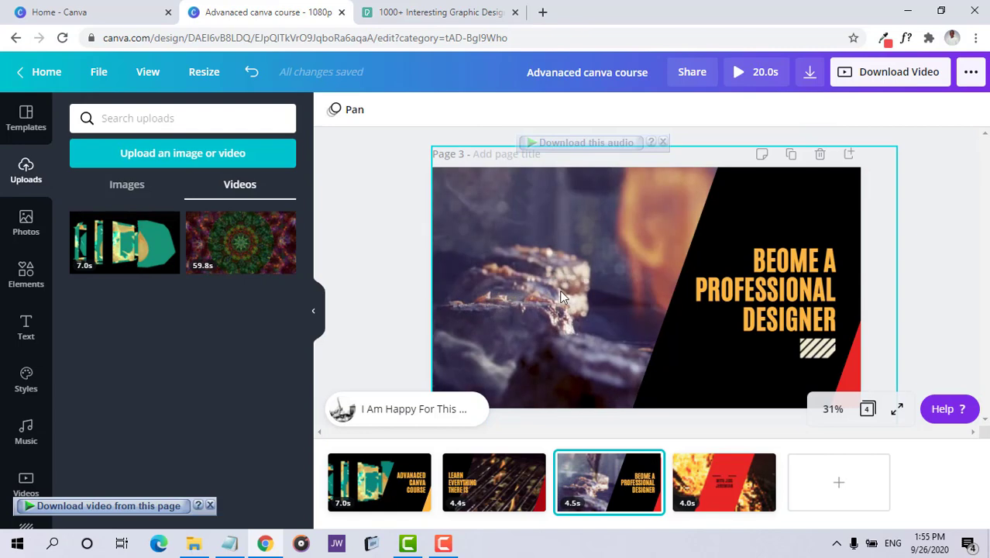
{"action": "left_click", "coordinate": [590, 289]}
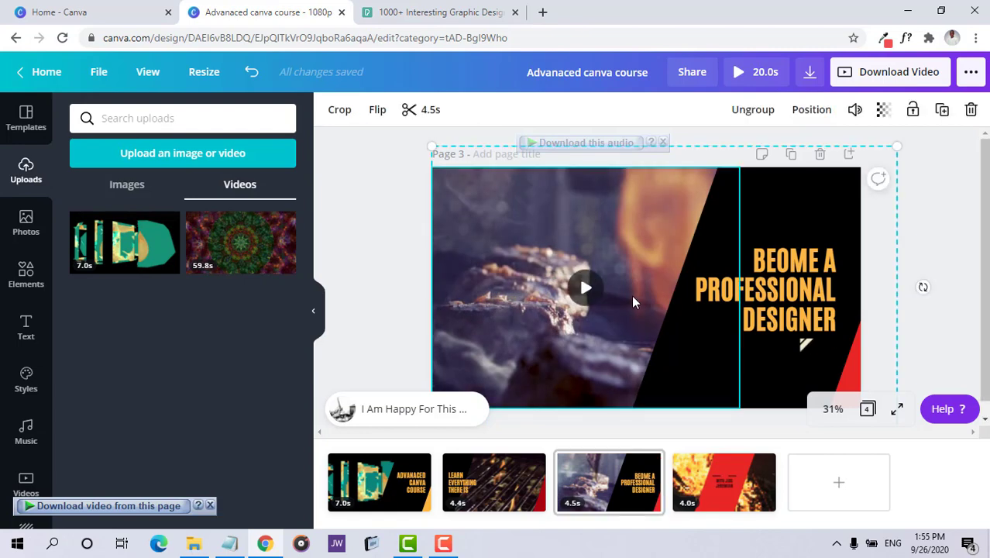
{"action": "left_click", "coordinate": [405, 12]}
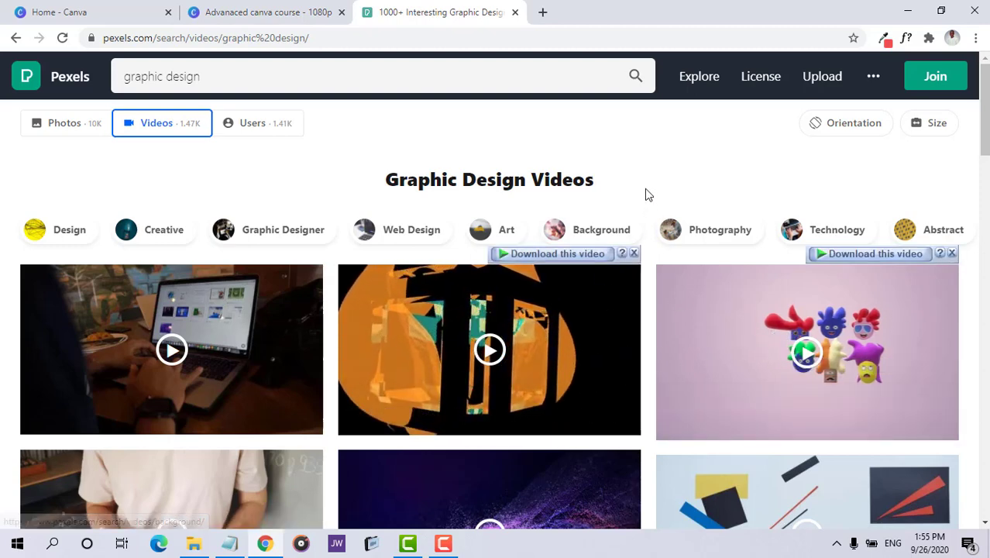
{"action": "scroll", "coordinate": [644, 188], "scroll_direction": "down", "scroll_amount": 2}
{"action": "scroll", "coordinate": [645, 188], "scroll_direction": "down", "scroll_amount": 3}
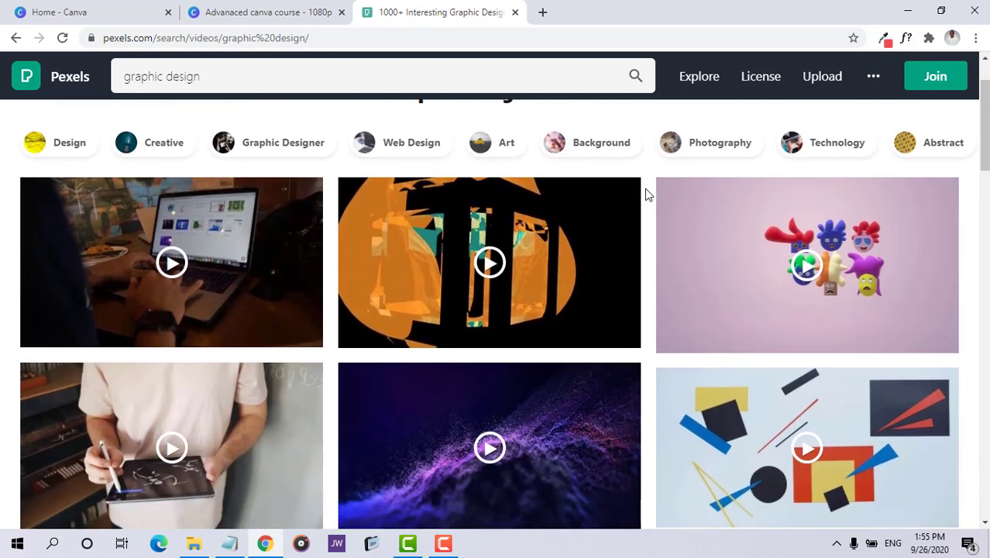
{"action": "scroll", "coordinate": [648, 194], "scroll_direction": "down", "scroll_amount": 1}
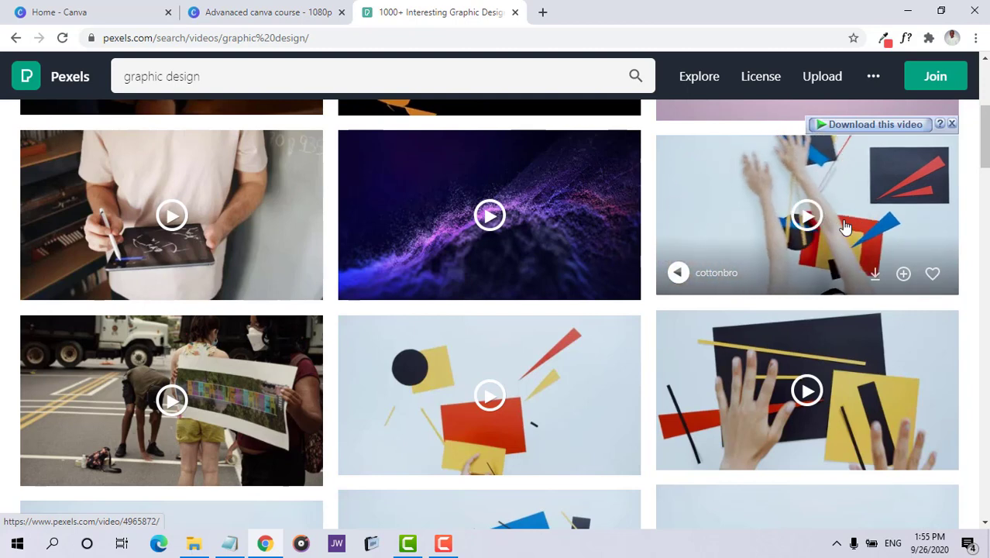
{"action": "left_click", "coordinate": [875, 276]}
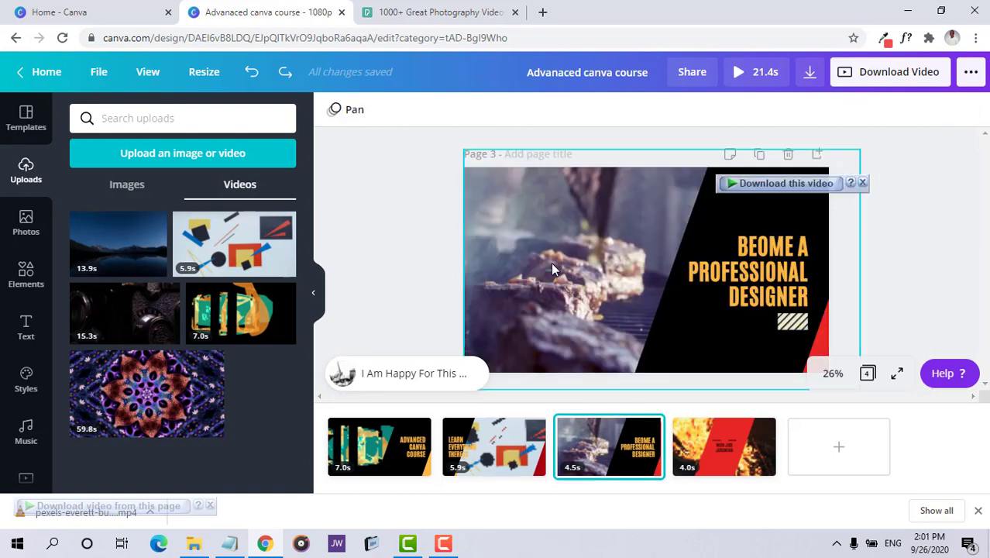
- Add the uploaded 13.9-second night lake video to page 3
{"action": "left_click", "coordinate": [595, 298]}
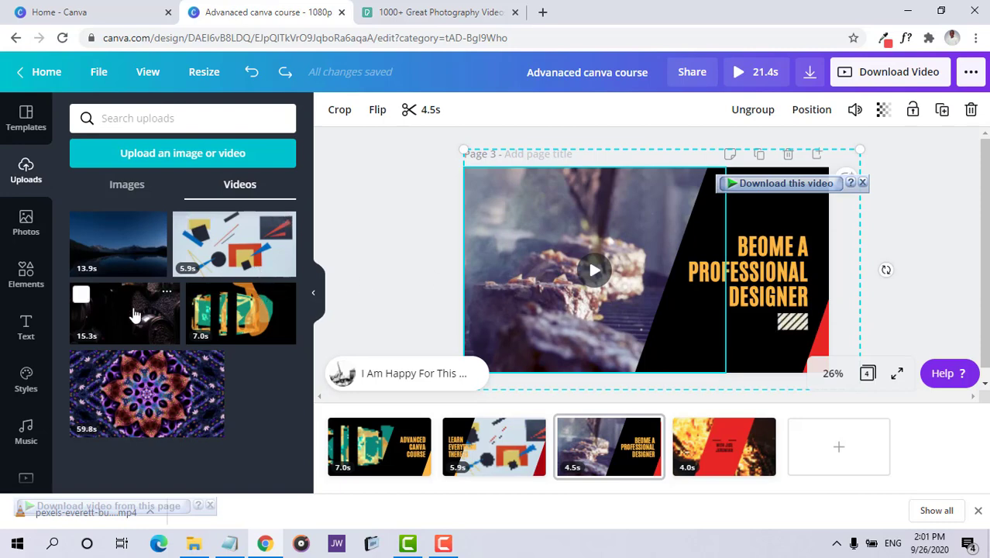
{"action": "mouse_move", "coordinate": [124, 250]}
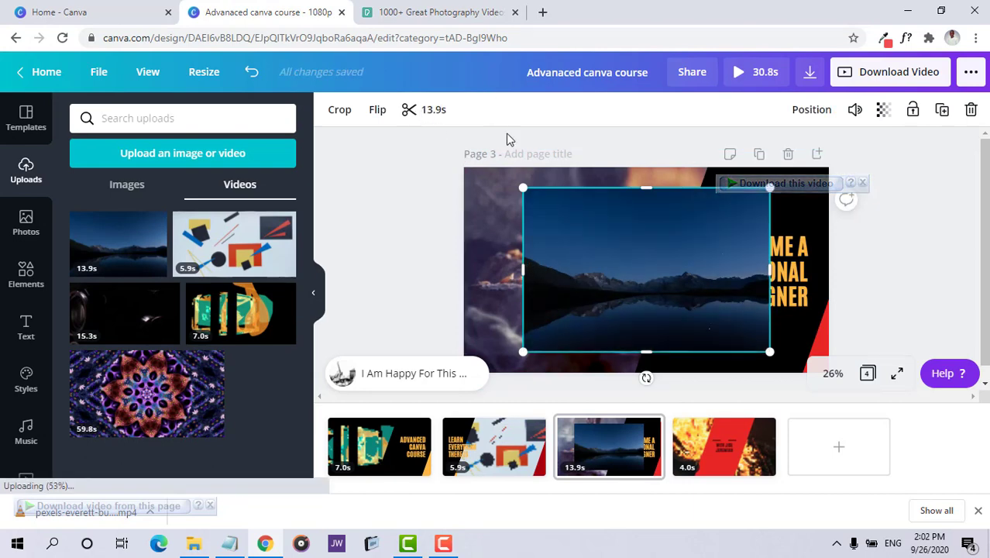
{"action": "left_click", "coordinate": [430, 110]}
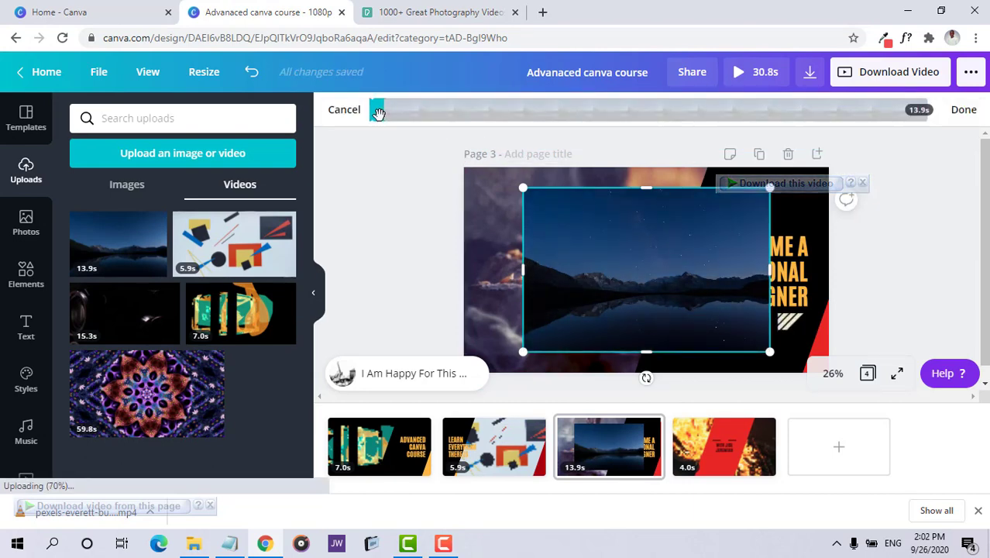
{"action": "left_click_drag", "start_coordinate": [377, 112], "coordinate": [612, 127]}
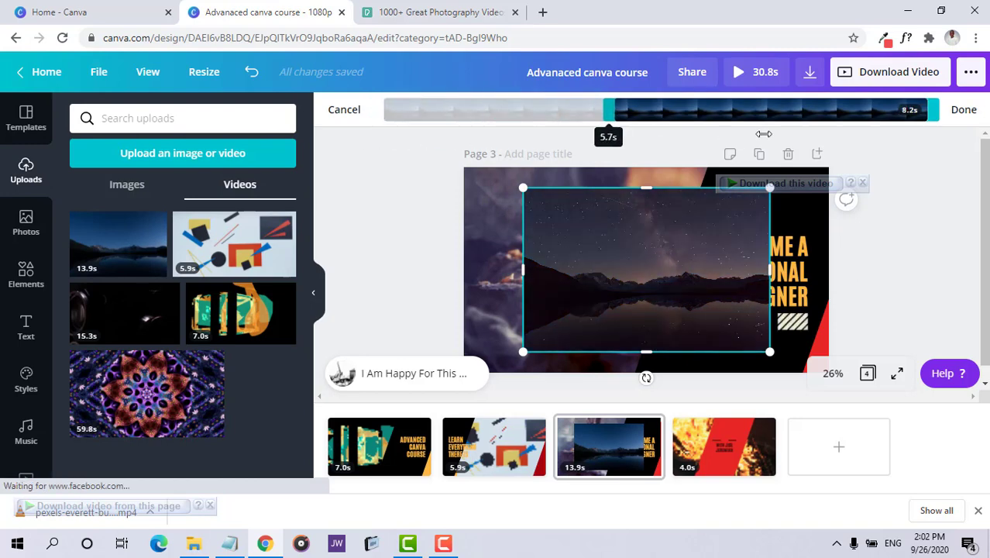
{"action": "key", "text": "Escape"}
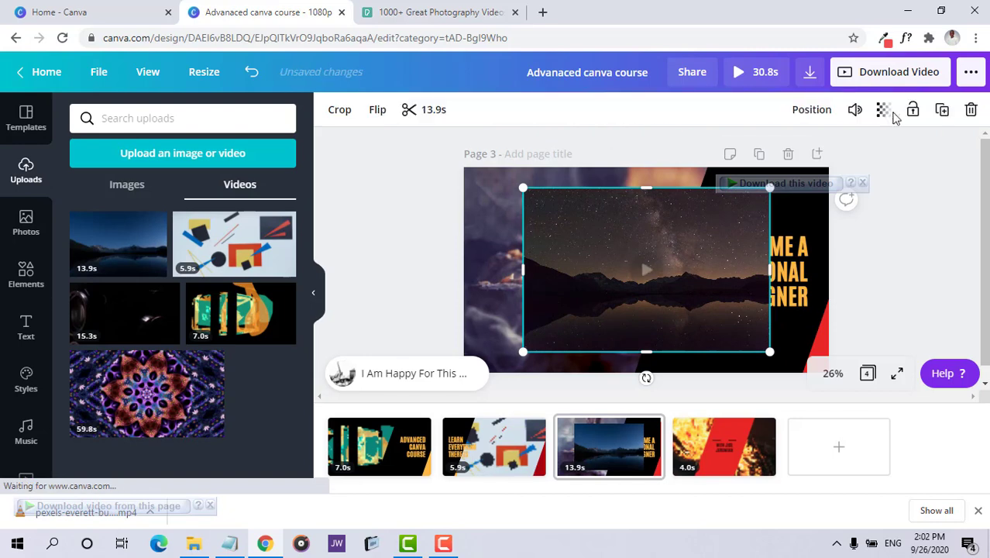
- Trim the end of page 3's night lake video so the clip lasts 3.0 seconds
{"action": "left_click", "coordinate": [422, 112]}
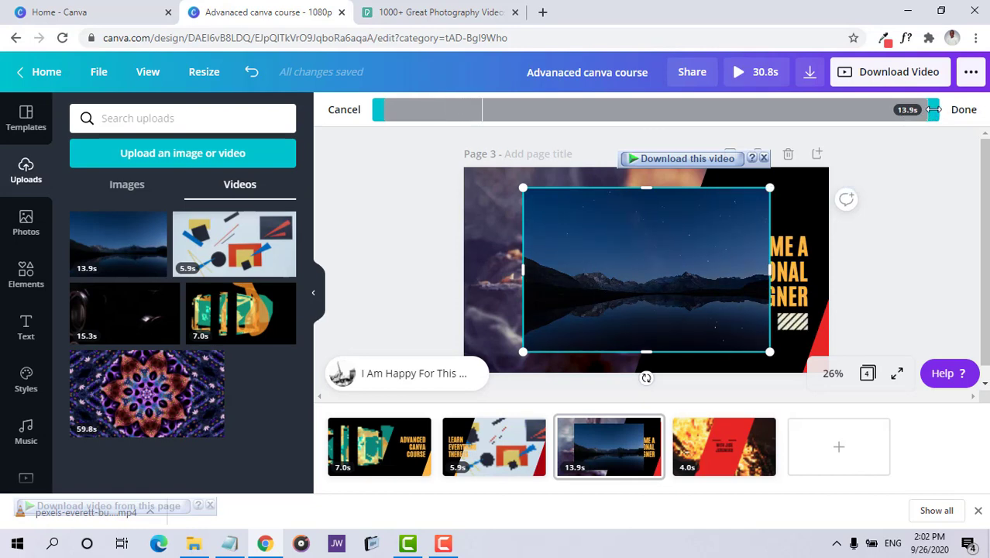
{"action": "left_click_drag", "start_coordinate": [934, 109], "coordinate": [894, 106]}
{"action": "left_click_drag", "start_coordinate": [778, 107], "coordinate": [640, 152]}
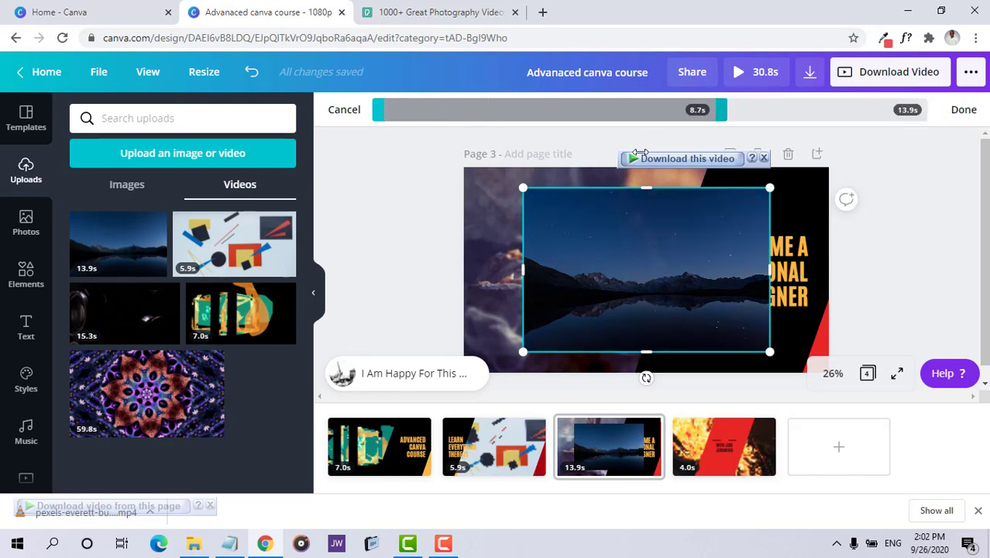
{"action": "left_click_drag", "start_coordinate": [582, 123], "coordinate": [490, 115]}
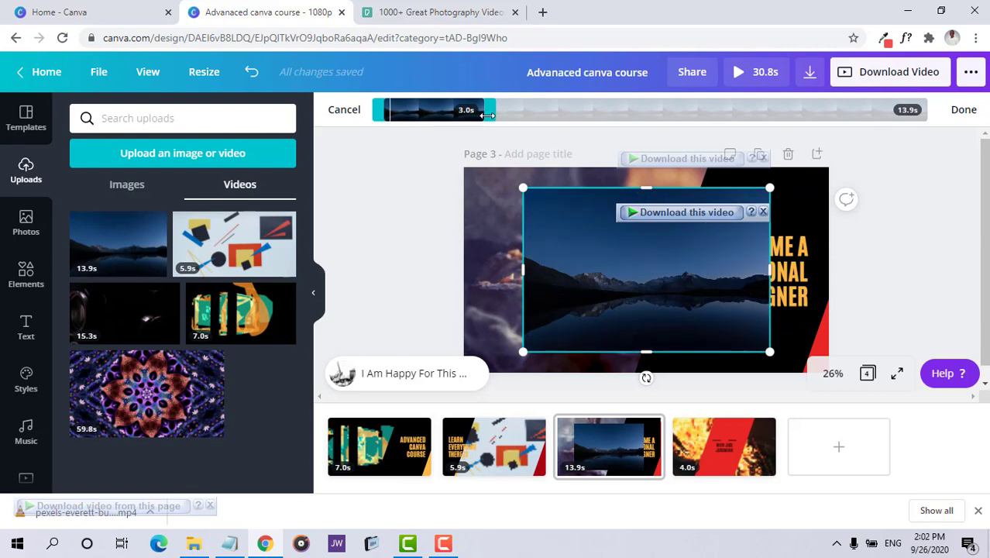
- Enlarge the night lake video to span page 3's full height over the grill footage, and send it to the back
{"action": "left_click_drag", "start_coordinate": [523, 187], "coordinate": [455, 173]}
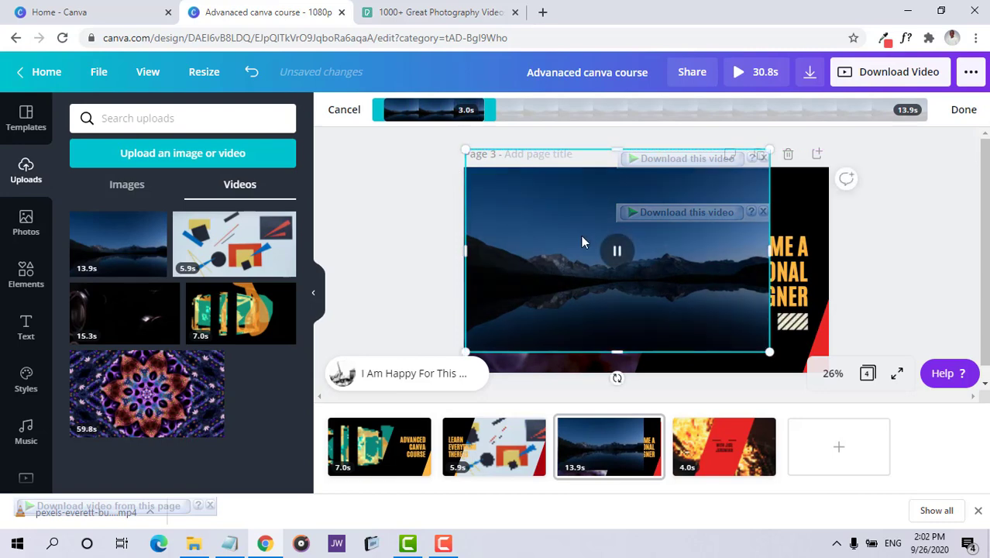
{"action": "mouse_move", "coordinate": [581, 236]}
{"action": "left_mouse_down"}
{"action": "mouse_move", "coordinate": [565, 256]}
{"action": "mouse_move", "coordinate": [566, 243]}
{"action": "left_mouse_up"}
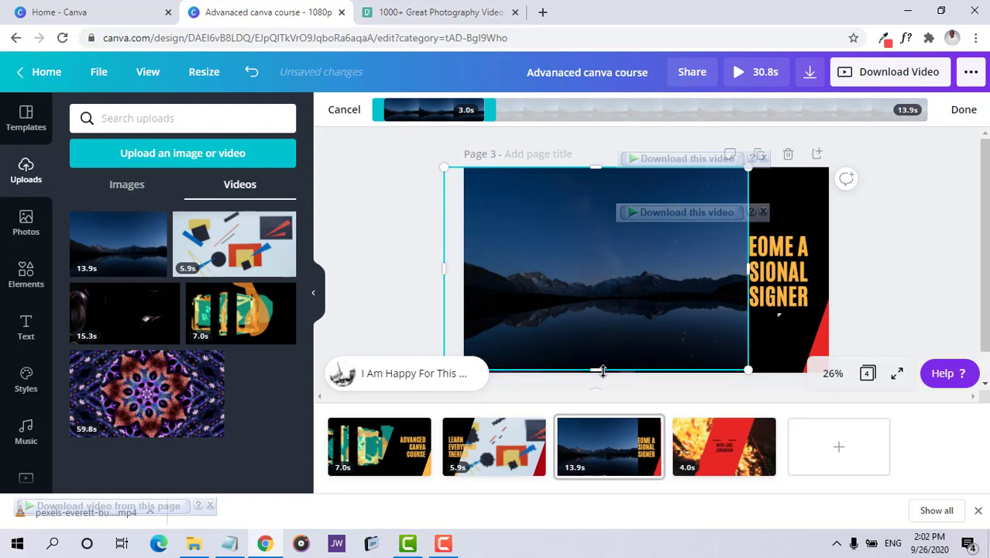
{"action": "left_click_drag", "start_coordinate": [603, 369], "coordinate": [611, 278]}
{"action": "right_click", "coordinate": [611, 278]}
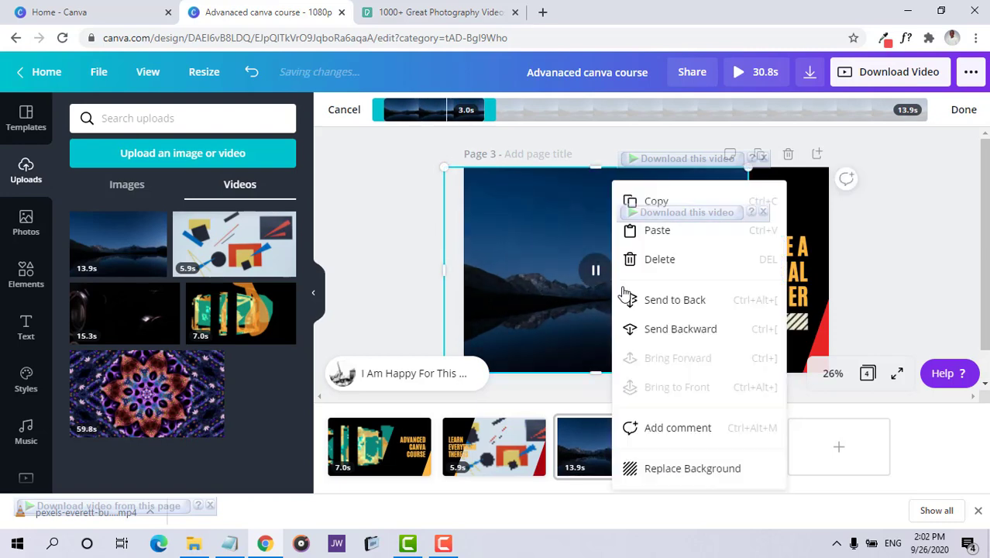
{"action": "left_click", "coordinate": [661, 302]}
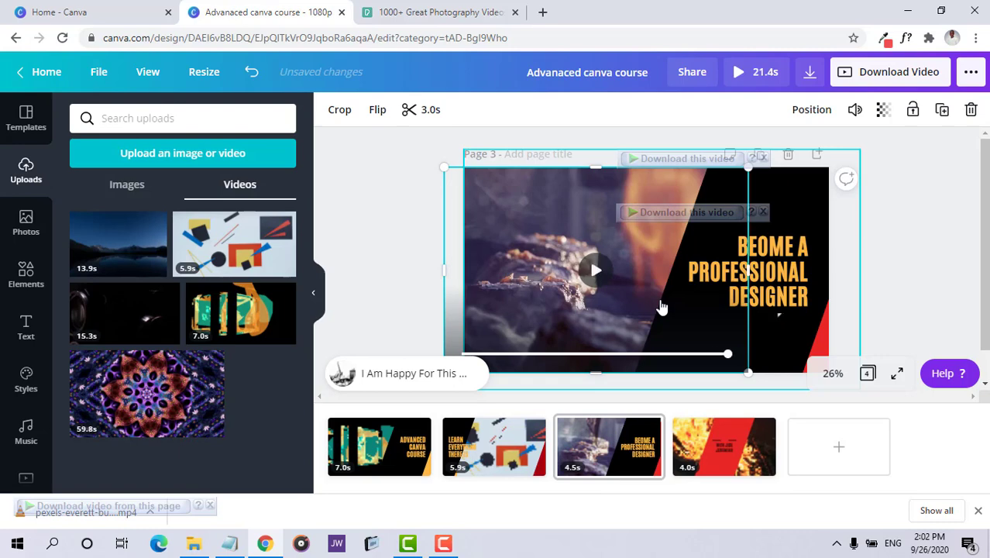
- Delete the original grill footage from page 3 so only the night lake video fills the background
{"action": "left_click", "coordinate": [582, 225]}
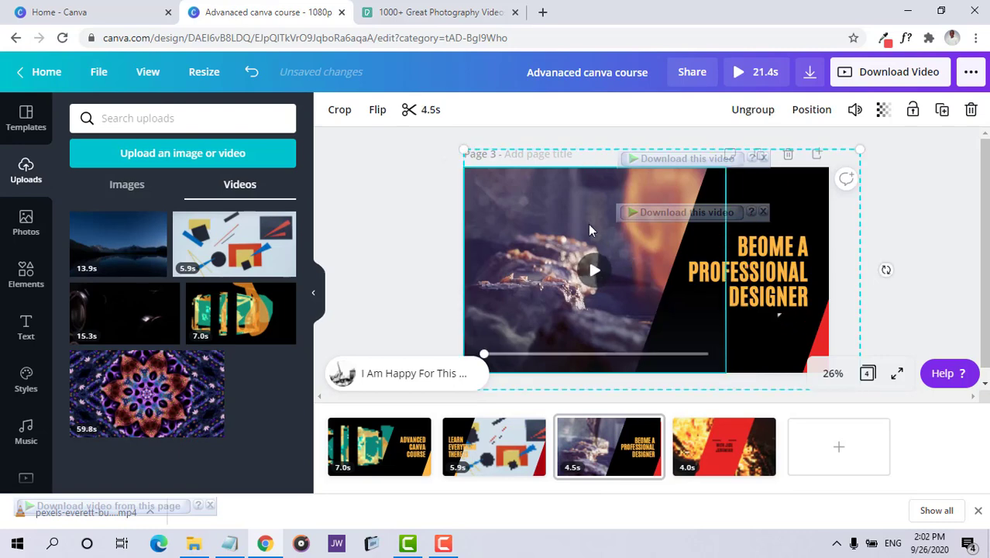
{"action": "key", "text": "ctrl+z"}
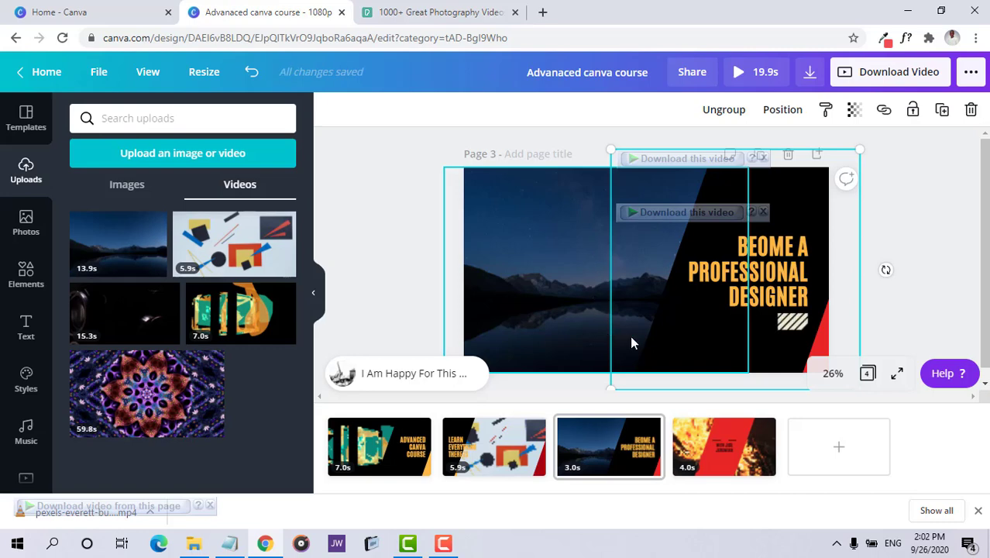
{"action": "left_click", "coordinate": [404, 276]}
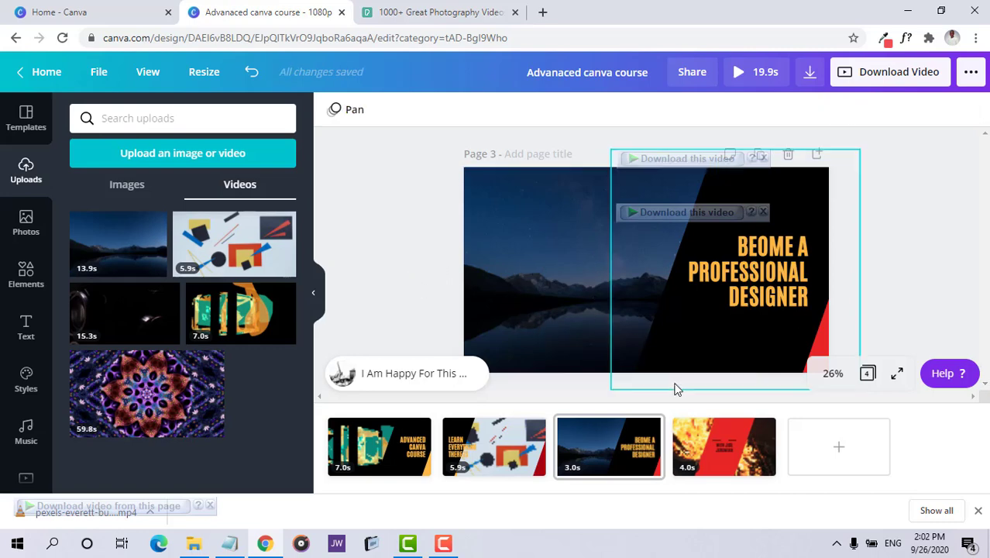
- Delete page 4's flame background footage and add the uploaded 15.3-second camera video in its place
{"action": "left_click", "coordinate": [740, 441]}
{"action": "left_click", "coordinate": [511, 237]}
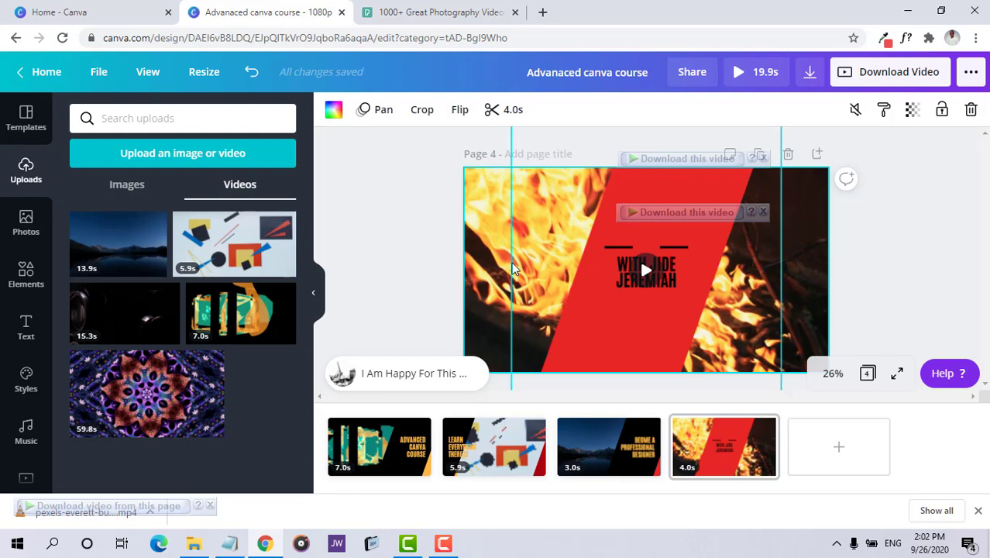
{"action": "key", "text": "Delete"}
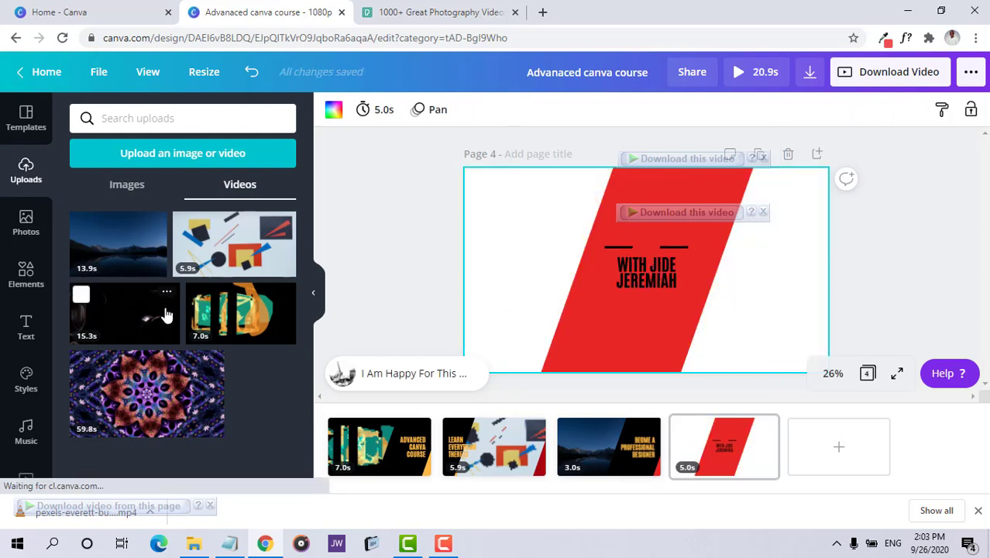
{"action": "left_click_drag", "start_coordinate": [338, 324], "coordinate": [514, 289]}
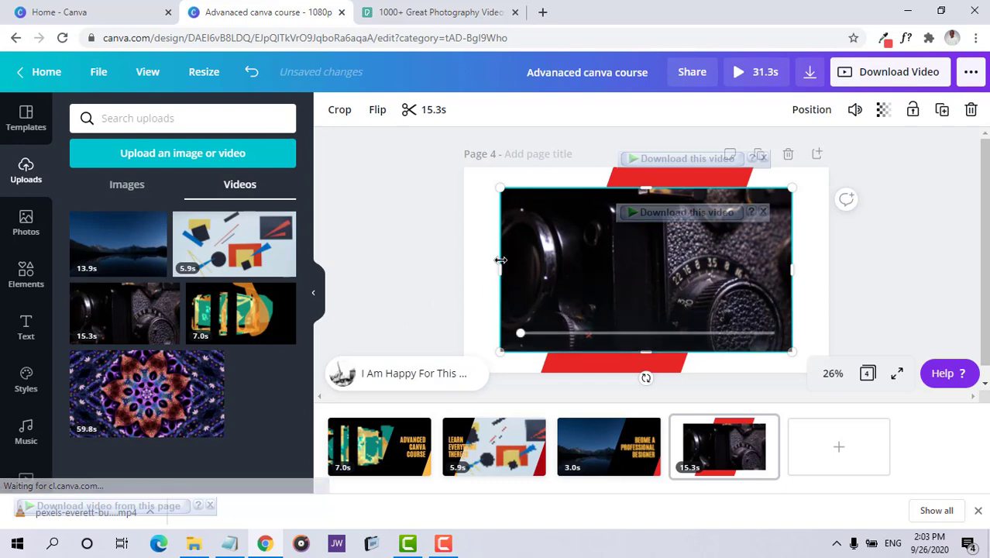
- Enlarge the camera video to cover all of page 4 and send it behind the red slanted shape and heading
{"action": "left_click_drag", "start_coordinate": [498, 186], "coordinate": [457, 164]}
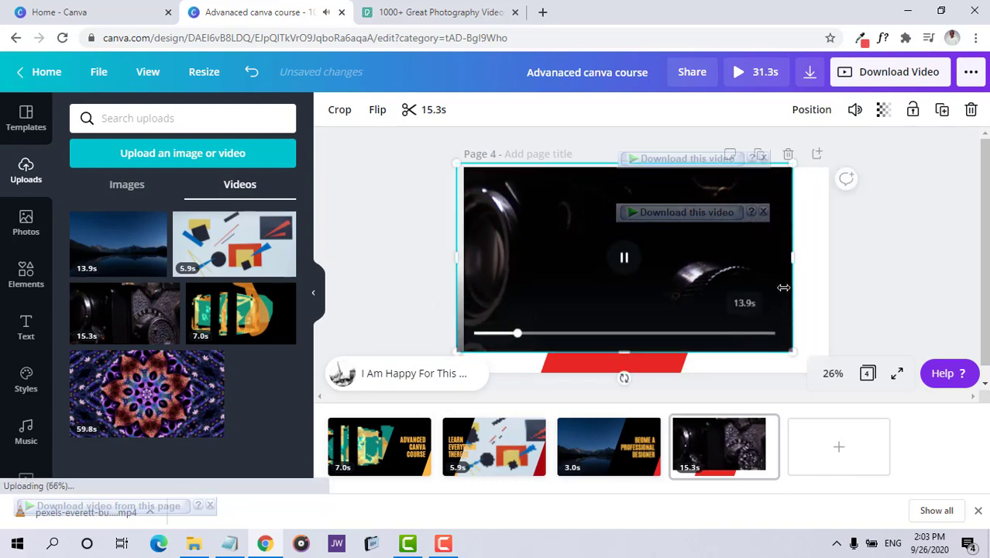
{"action": "left_click_drag", "start_coordinate": [792, 257], "coordinate": [834, 270]}
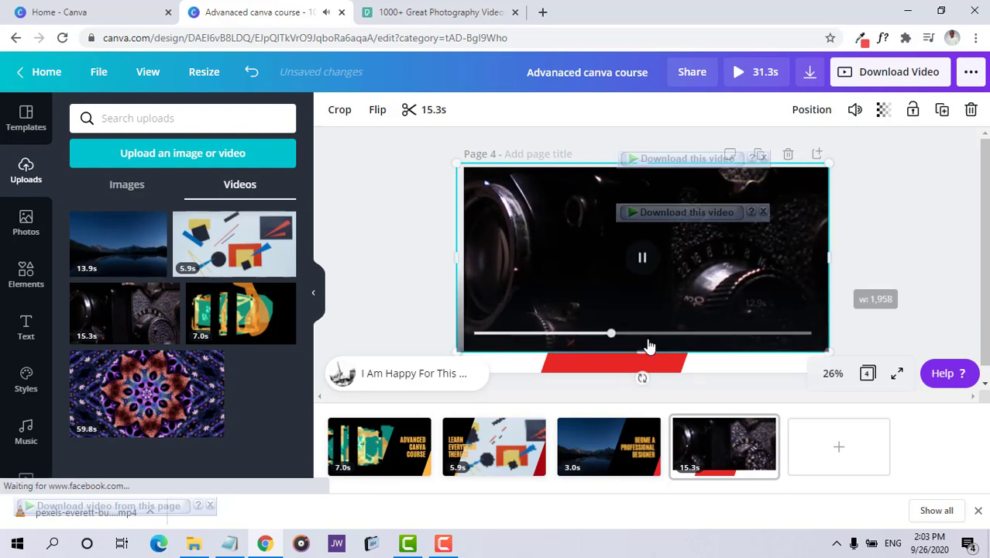
{"action": "left_click", "coordinate": [641, 333]}
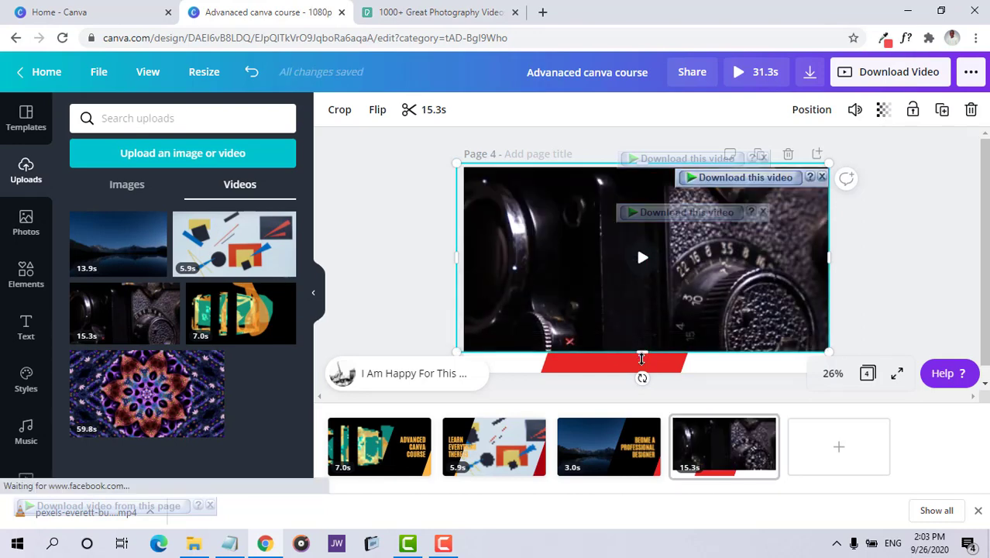
{"action": "left_click_drag", "start_coordinate": [641, 358], "coordinate": [640, 376]}
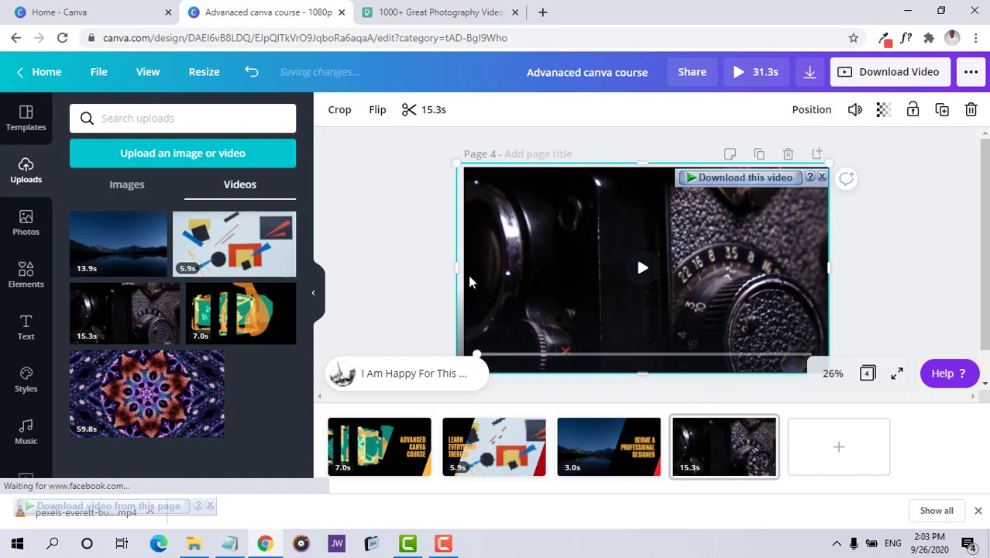
{"action": "right_click", "coordinate": [534, 275]}
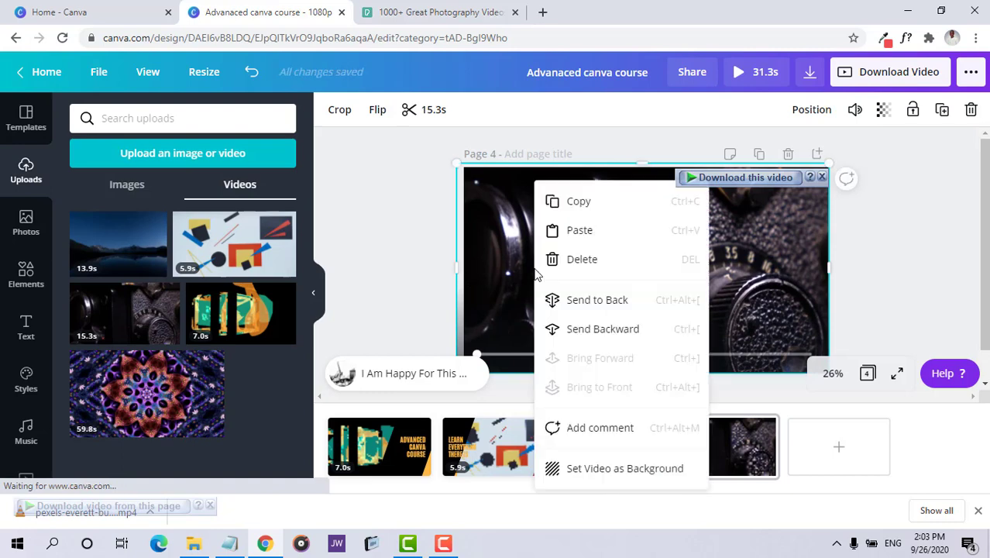
{"action": "left_click", "coordinate": [564, 237]}
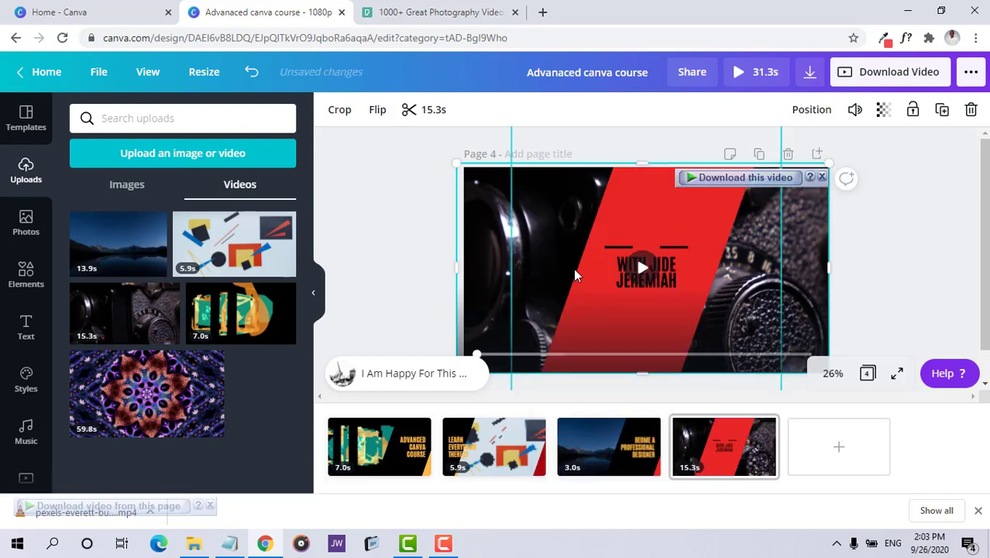
- Trim the end of page 4's camera video so the clip lasts 3.0 seconds
{"action": "left_click", "coordinate": [409, 109]}
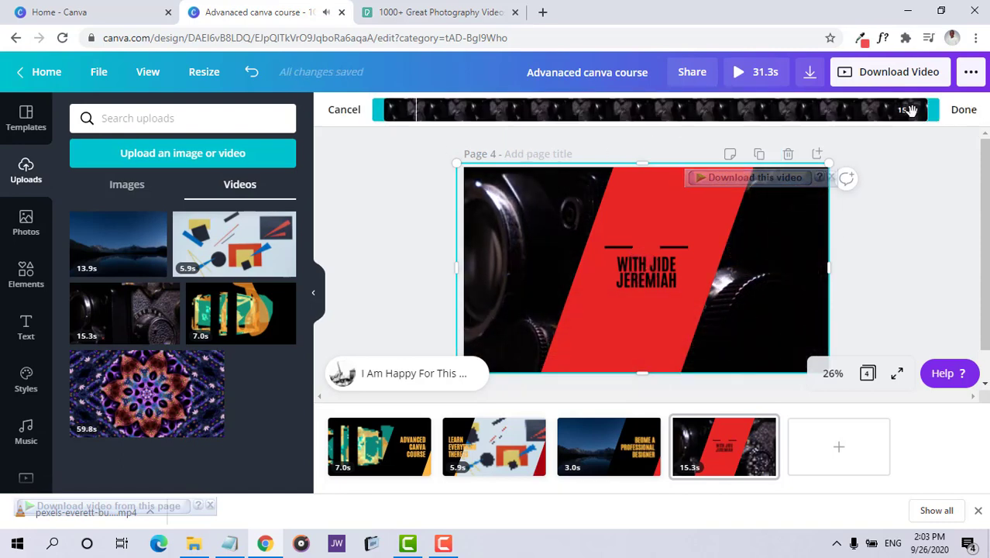
{"action": "left_click_drag", "start_coordinate": [911, 109], "coordinate": [479, 135]}
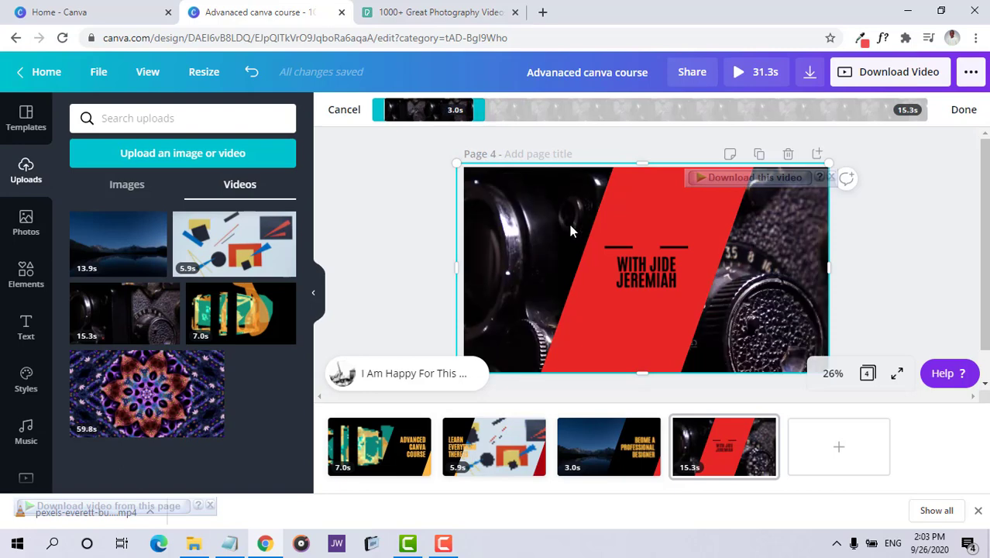
{"action": "left_click", "coordinate": [964, 109]}
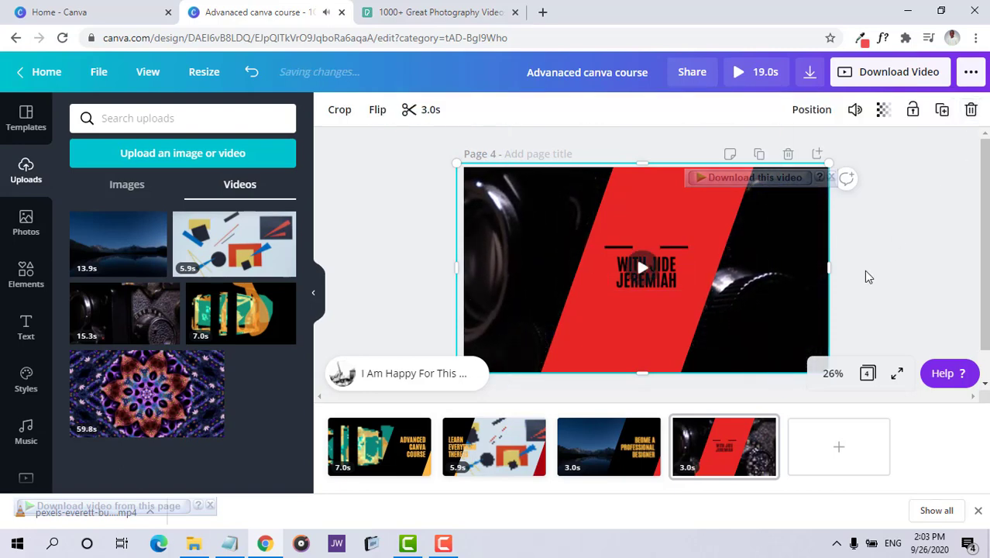
- Play page 2's paper shapes video and trim its end so the clip lasts 5.0 seconds
{"action": "left_click", "coordinate": [495, 447]}
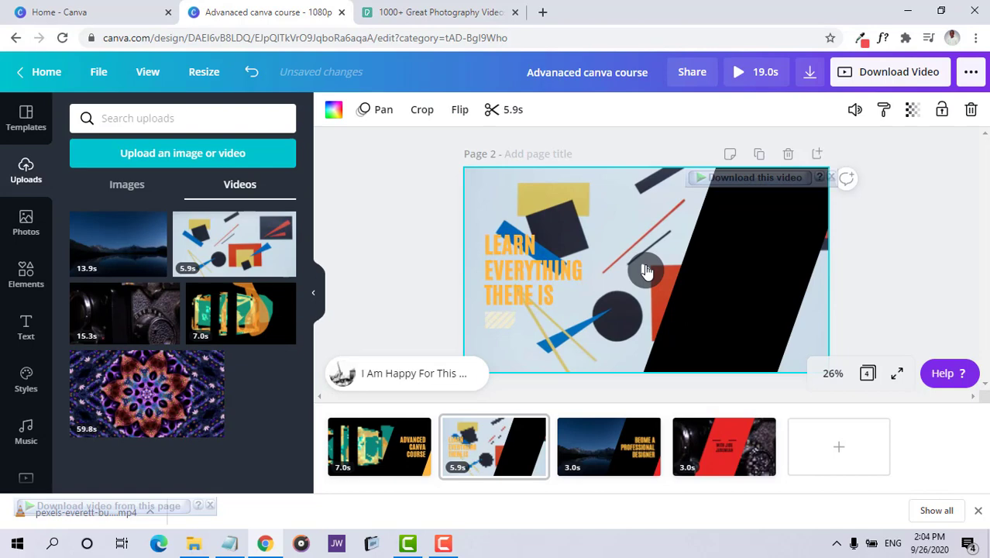
{"action": "left_click", "coordinate": [645, 271]}
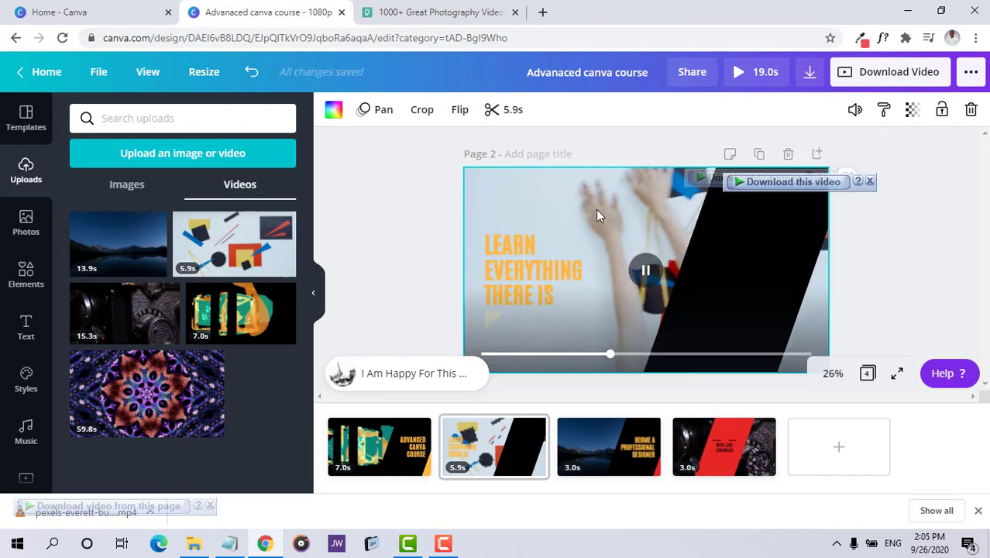
{"action": "left_click", "coordinate": [645, 270]}
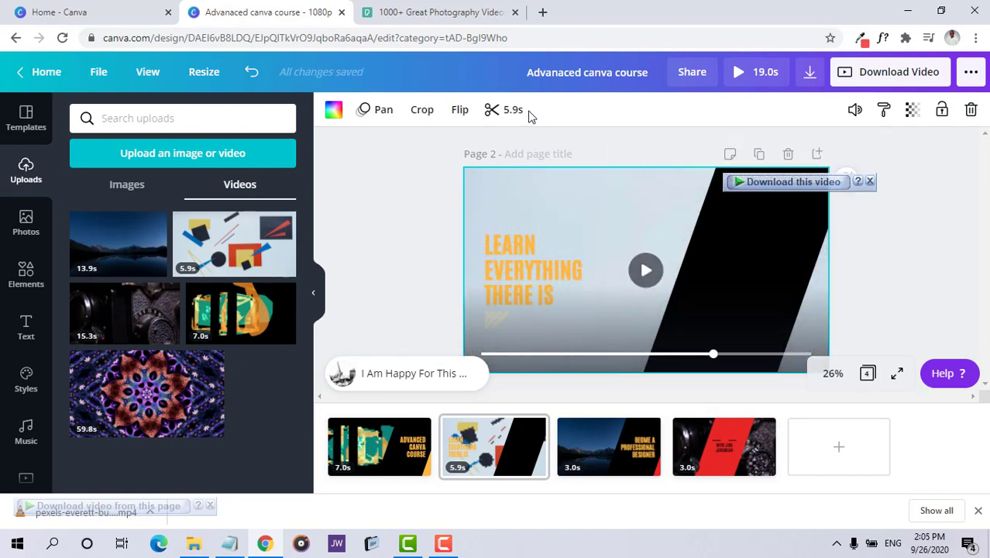
{"action": "left_click", "coordinate": [507, 110]}
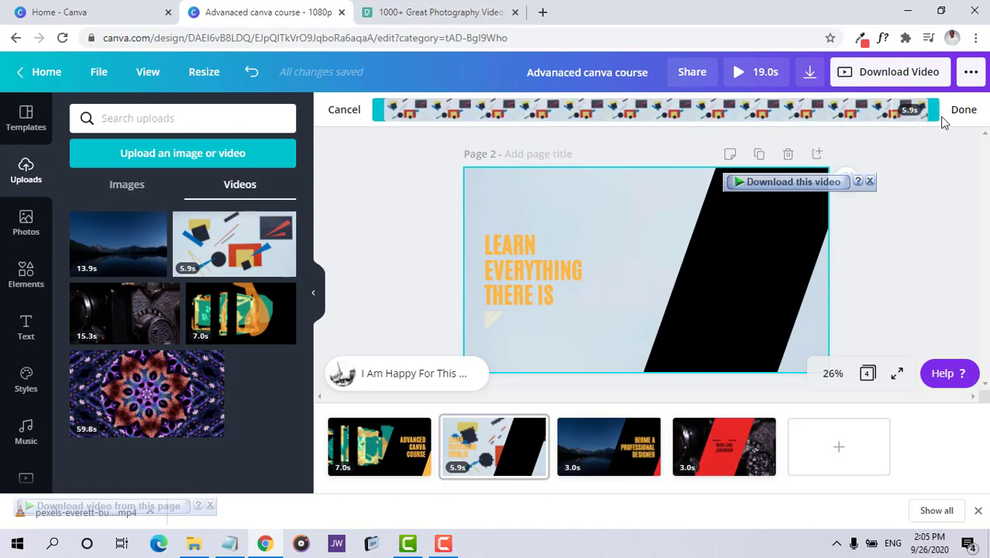
{"action": "left_click_drag", "start_coordinate": [936, 110], "coordinate": [722, 126]}
{"action": "left_click_drag", "start_coordinate": [831, 117], "coordinate": [864, 120]}
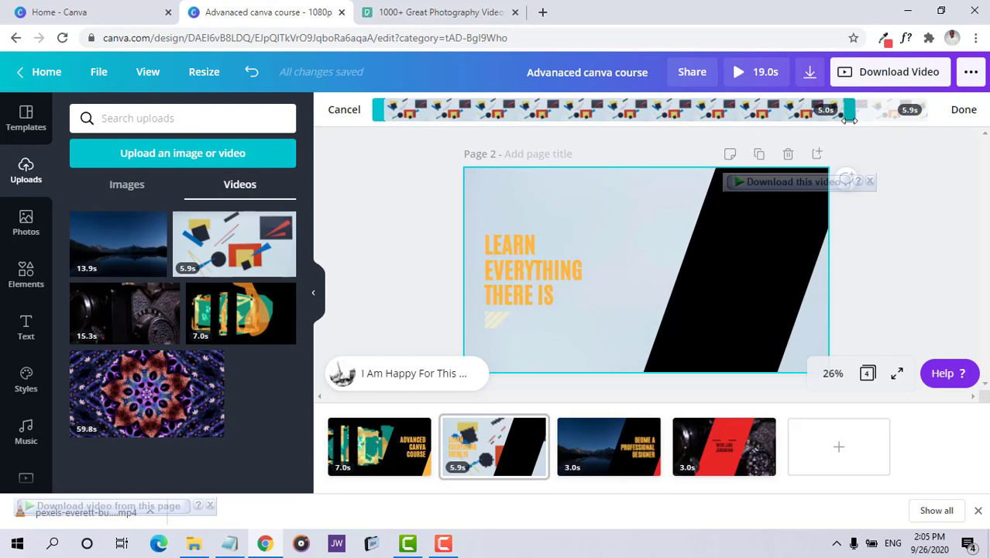
- Move page 2's black slanted shape behind the "LEARN EVERYTHING THERE IS" heading
{"action": "left_click", "coordinate": [687, 252]}
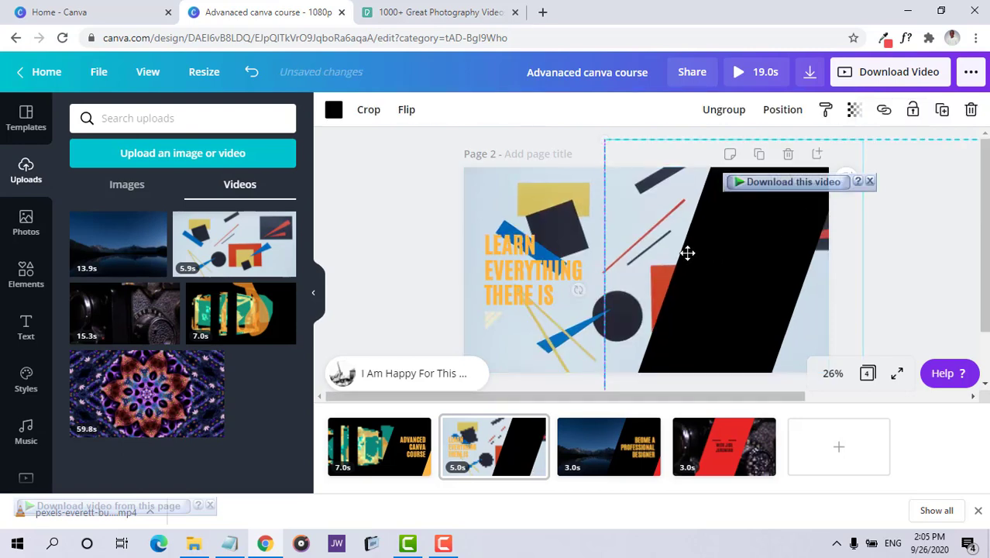
{"action": "left_click_drag", "start_coordinate": [687, 253], "coordinate": [564, 193]}
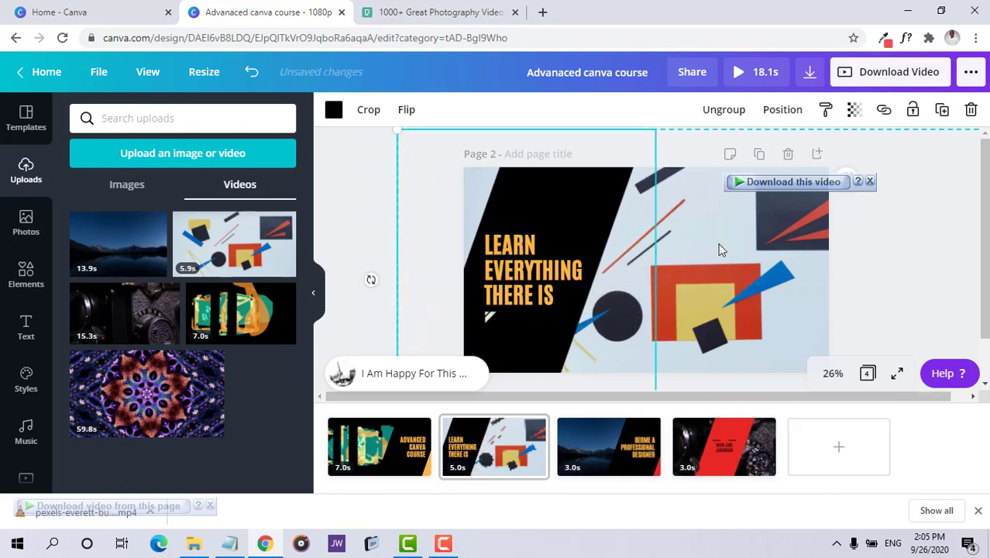
{"action": "left_click", "coordinate": [368, 225]}
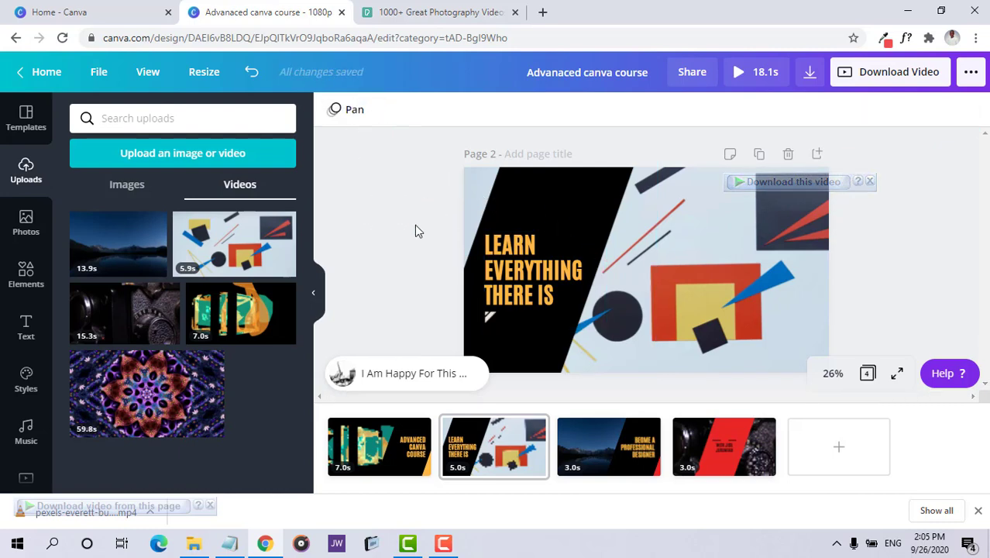
- Listen briefly to the background music track "I Am Happy For This ..." and review pages 1 to 4
{"action": "left_click", "coordinate": [399, 413]}
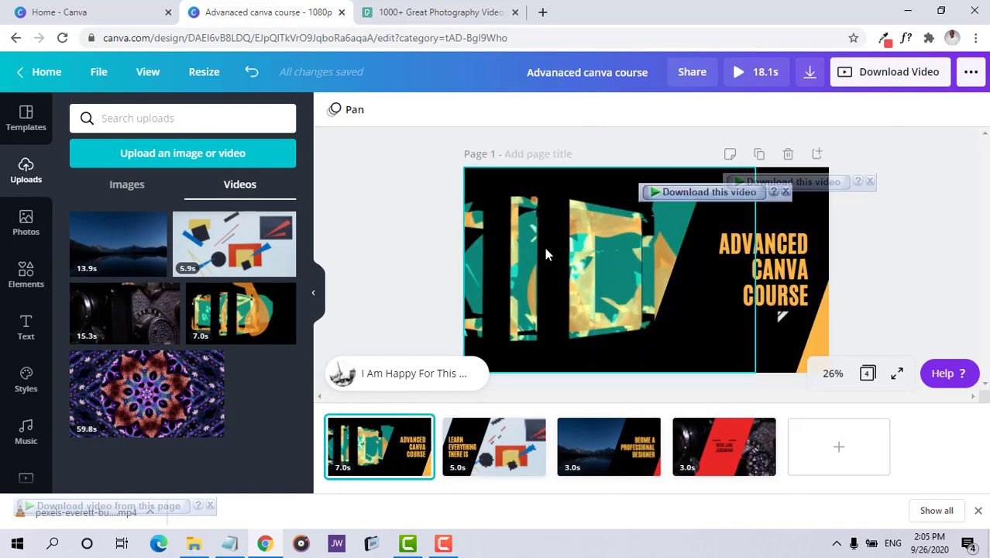
{"action": "left_click", "coordinate": [415, 376]}
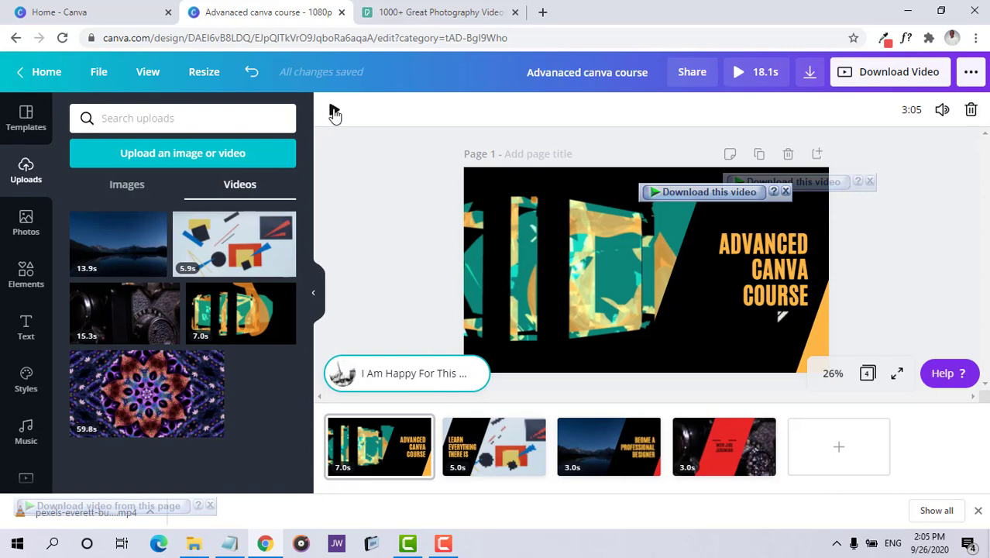
{"action": "left_click", "coordinate": [334, 109]}
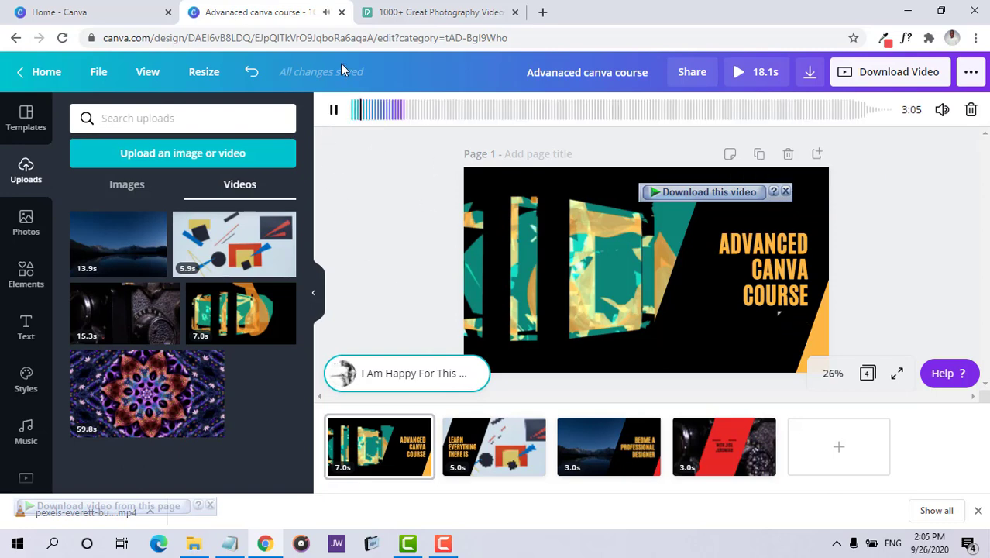
{"action": "left_click", "coordinate": [336, 110]}
{"action": "left_click", "coordinate": [512, 437]}
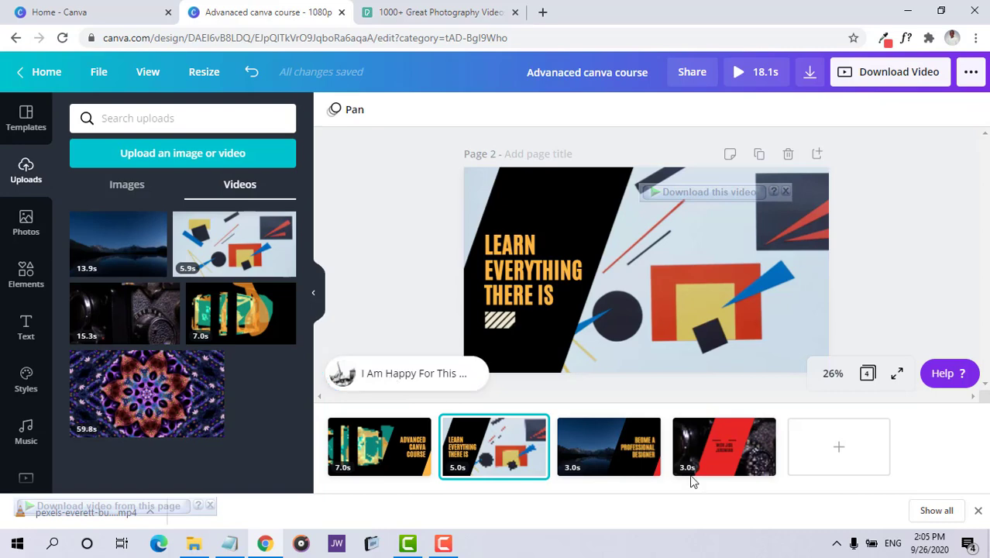
{"action": "left_click", "coordinate": [615, 444]}
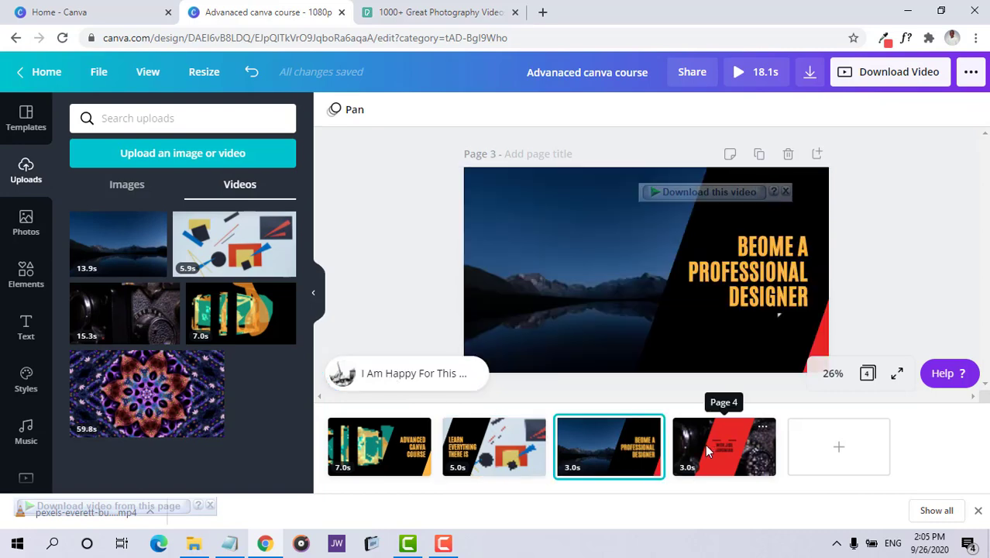
{"action": "left_click", "coordinate": [705, 443]}
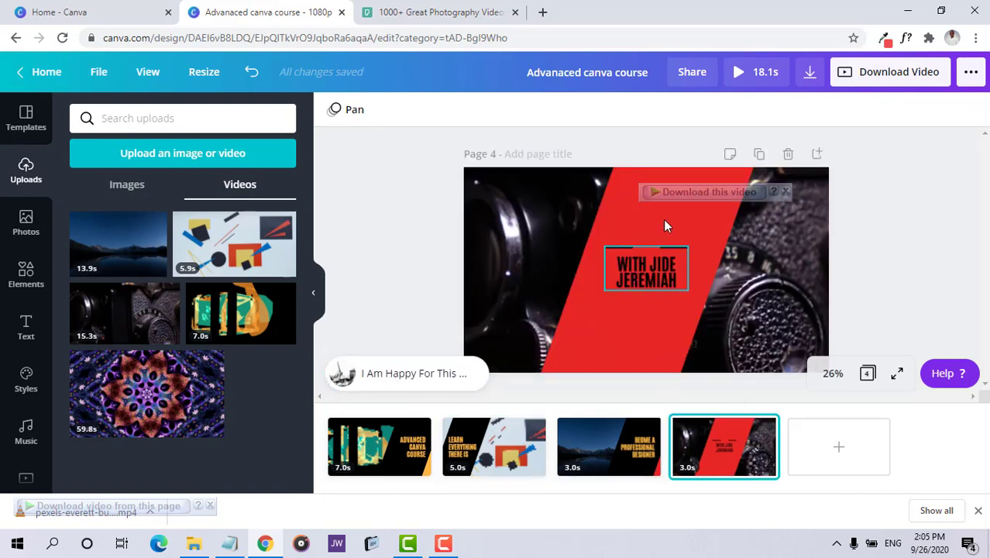
- Preview the complete four-page video to the end, dismissing the download overlays, and return to the editor
{"action": "left_click", "coordinate": [744, 78]}
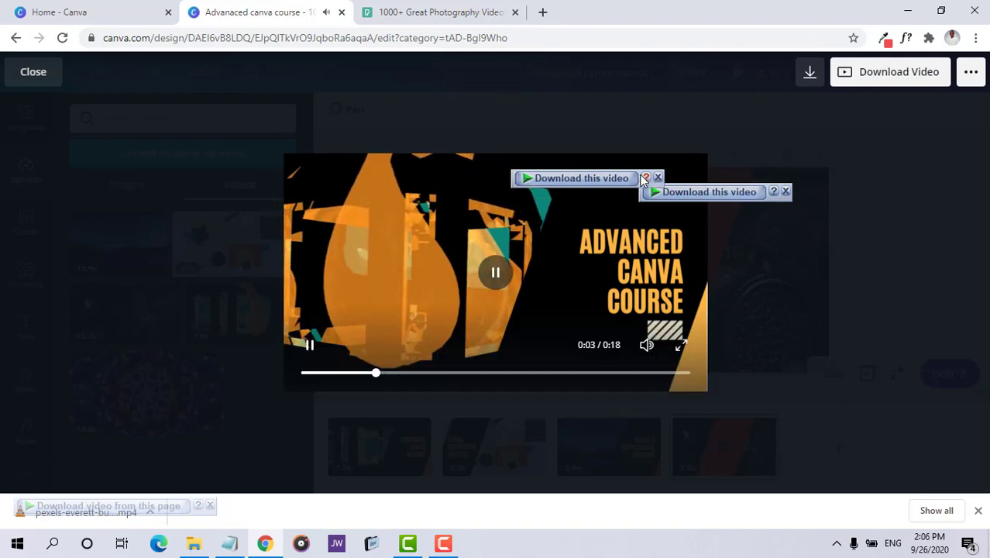
{"action": "left_click", "coordinate": [658, 178]}
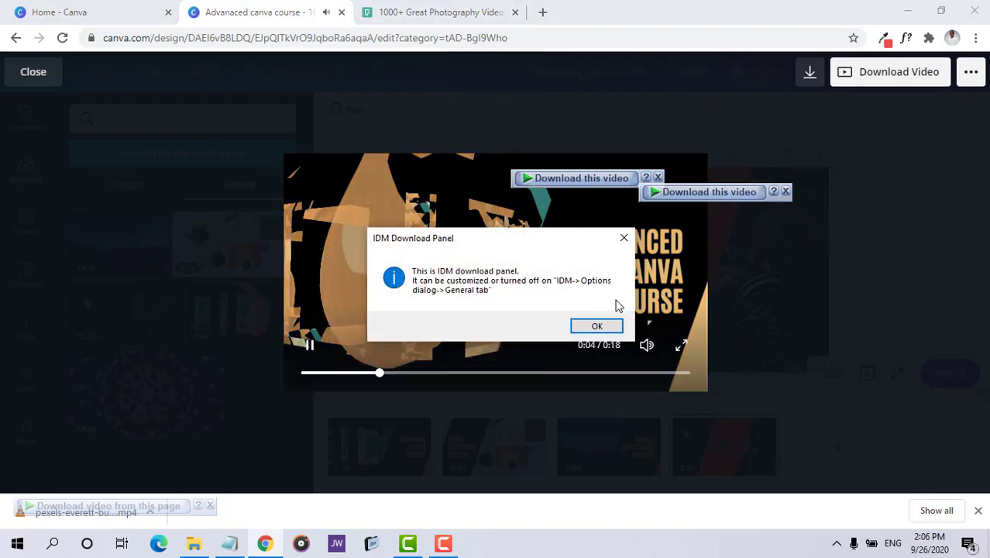
{"action": "left_click", "coordinate": [624, 238]}
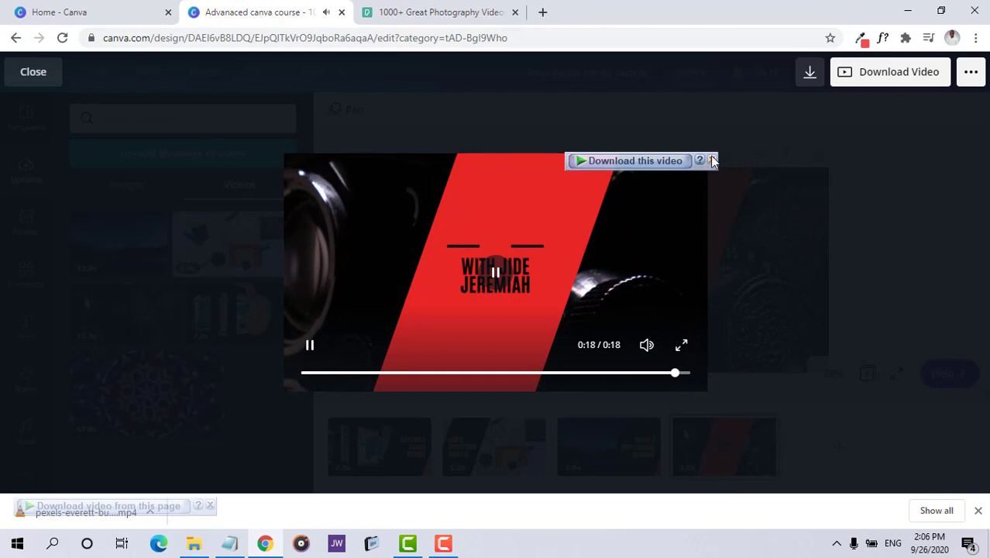
{"action": "left_click", "coordinate": [713, 160]}
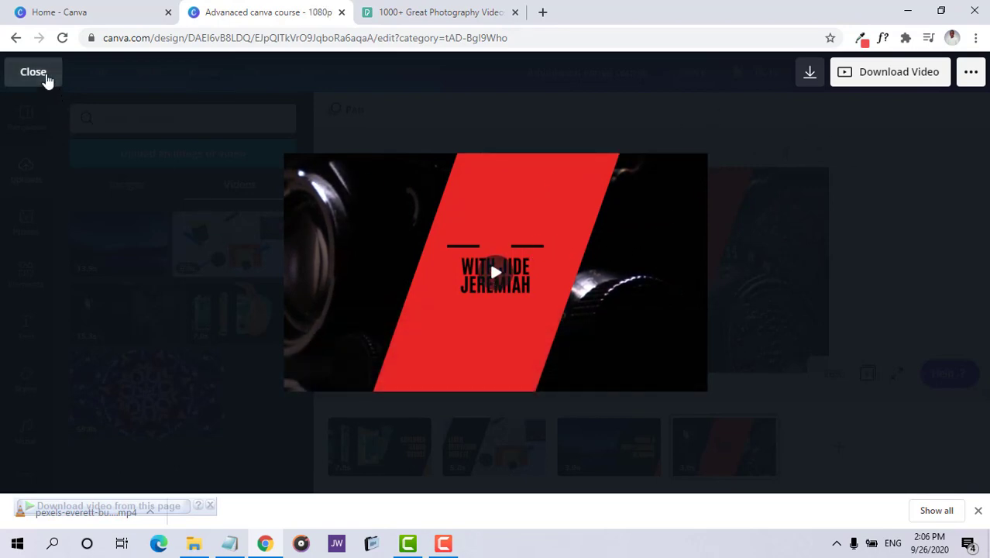
{"action": "left_click", "coordinate": [34, 72]}
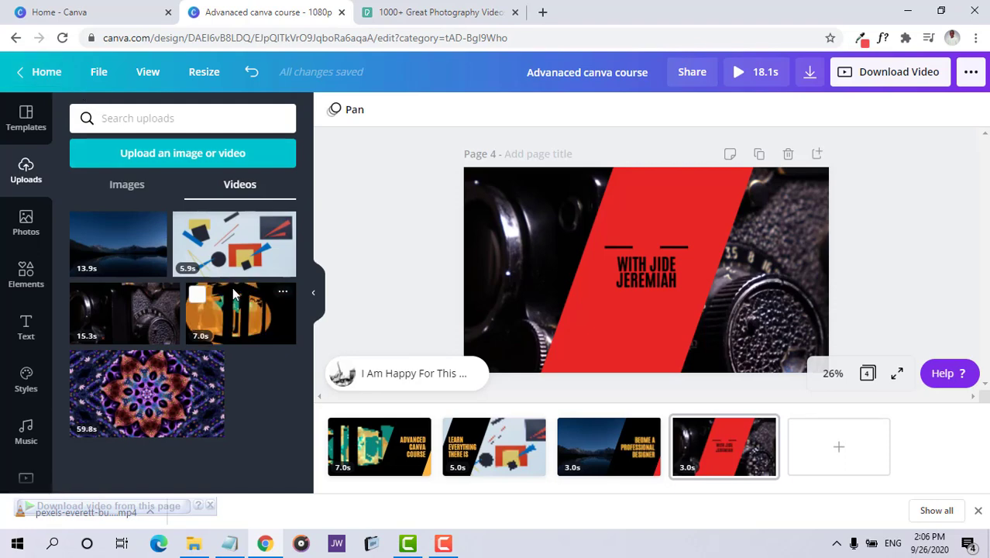
{"action": "left_click_drag", "start_coordinate": [233, 292], "coordinate": [890, 176]}
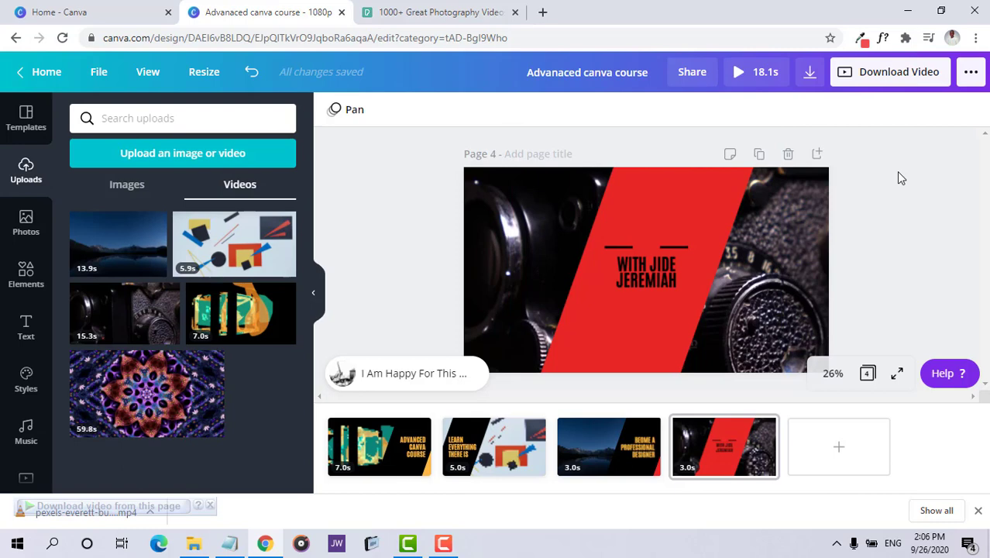
- Delete the "I Am Happy For This ..." background music track from the design, and return to page 4
{"action": "left_click", "coordinate": [416, 388]}
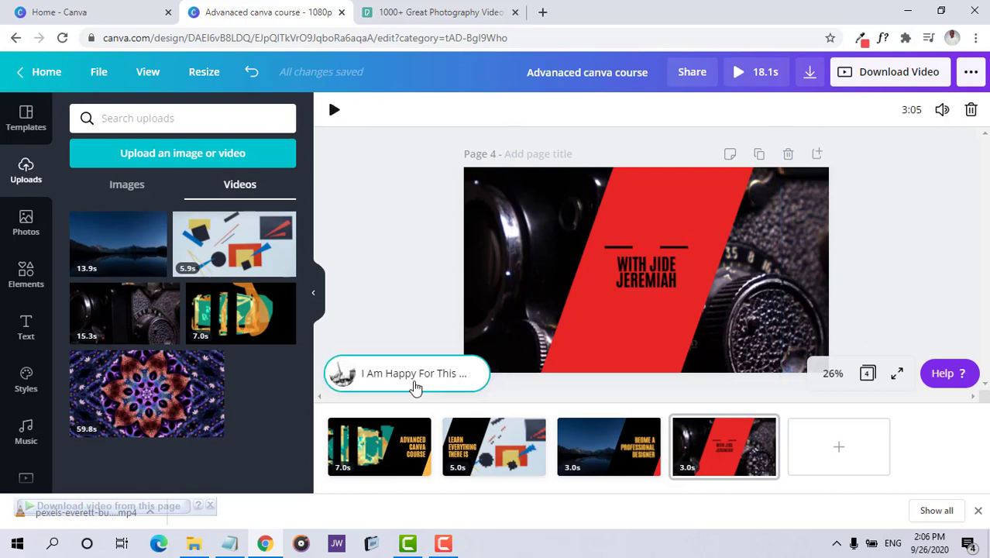
{"action": "right_click", "coordinate": [415, 385]}
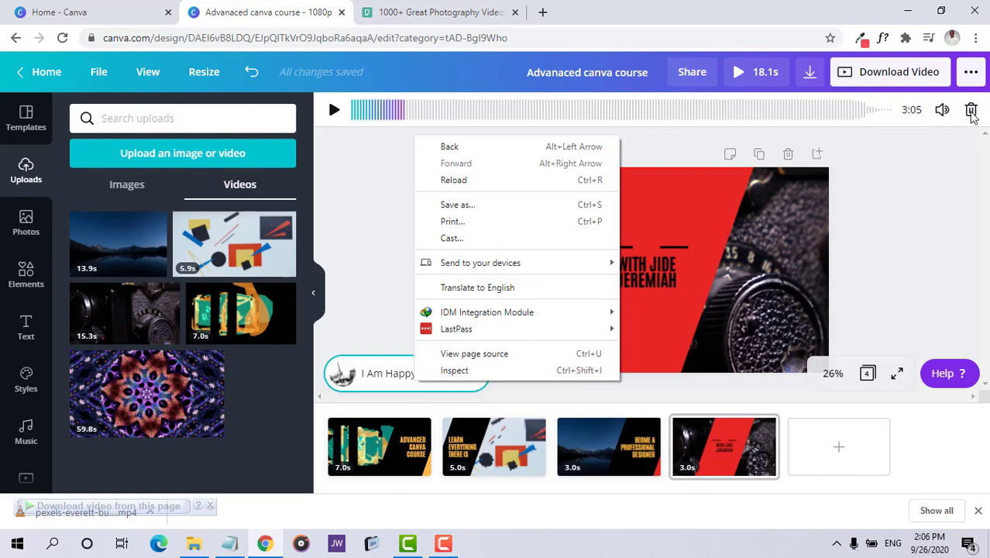
{"action": "left_click", "coordinate": [972, 115]}
{"action": "left_click", "coordinate": [971, 111]}
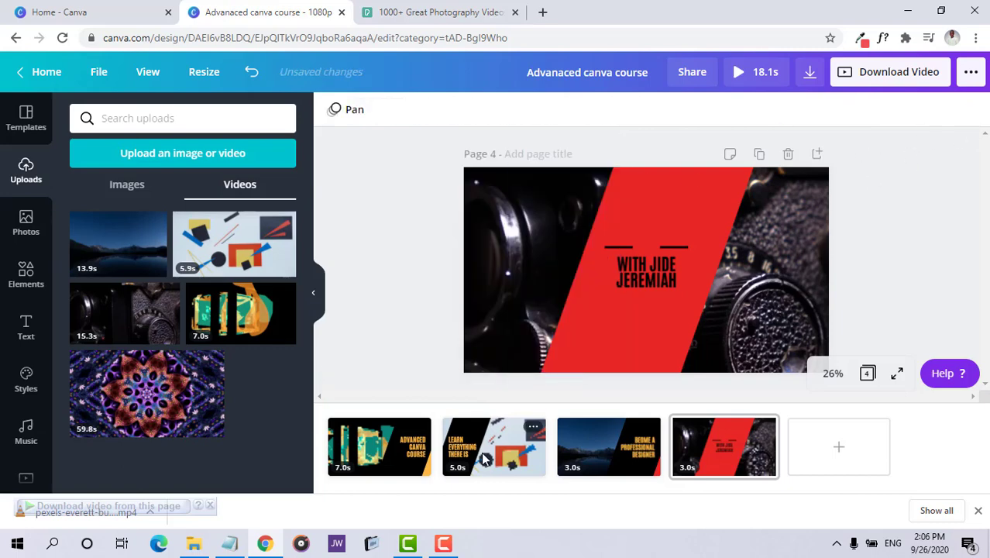
{"action": "left_click", "coordinate": [451, 443]}
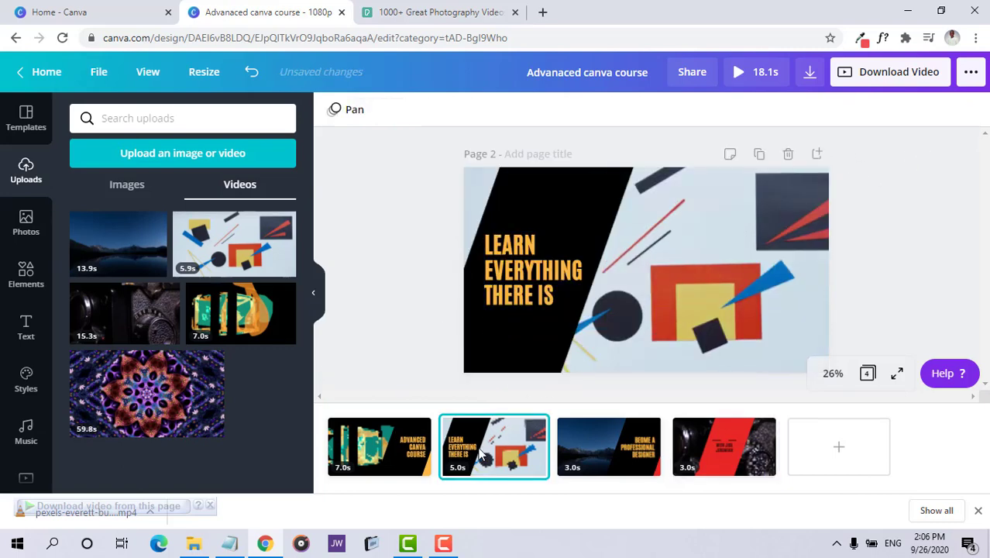
{"action": "left_click", "coordinate": [766, 439]}
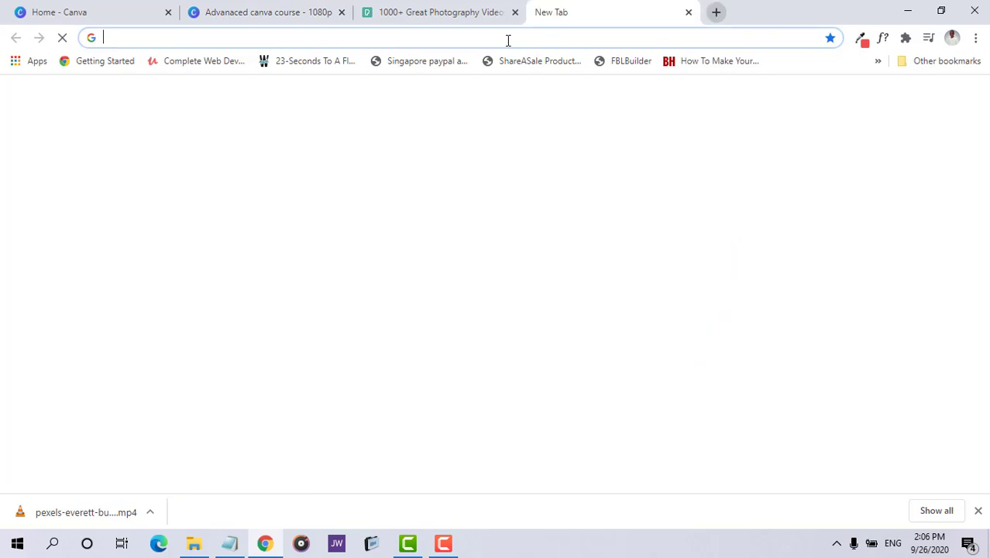
- Look over the YouTube Studio Audio library in a new browser tab, and close that tab
{"action": "type", "text": "youtube"}
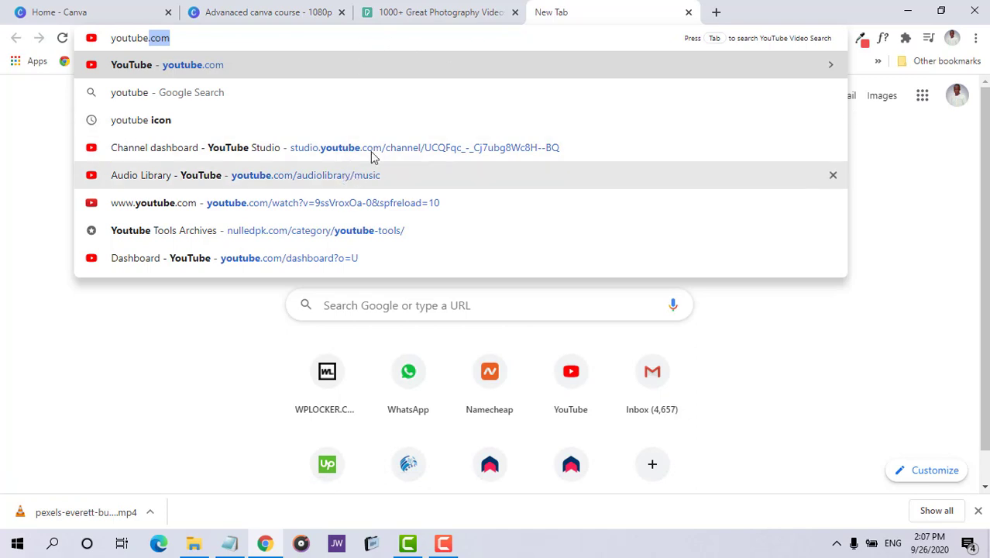
{"action": "key", "text": "Down"}
{"action": "key", "text": "Down"}
{"action": "key", "text": "Down"}
{"action": "key", "text": "Down"}
{"action": "key", "text": "Down"}
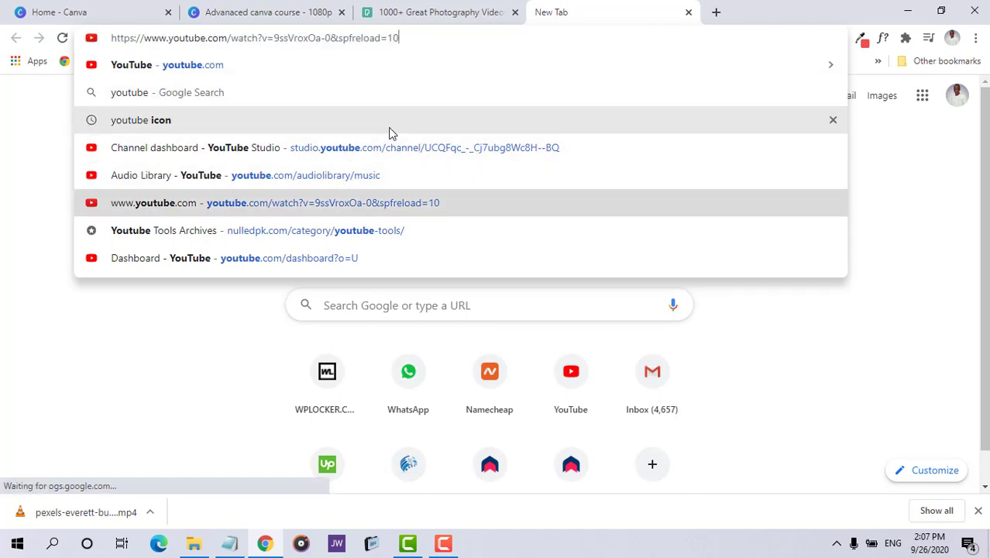
{"action": "key", "text": "Up"}
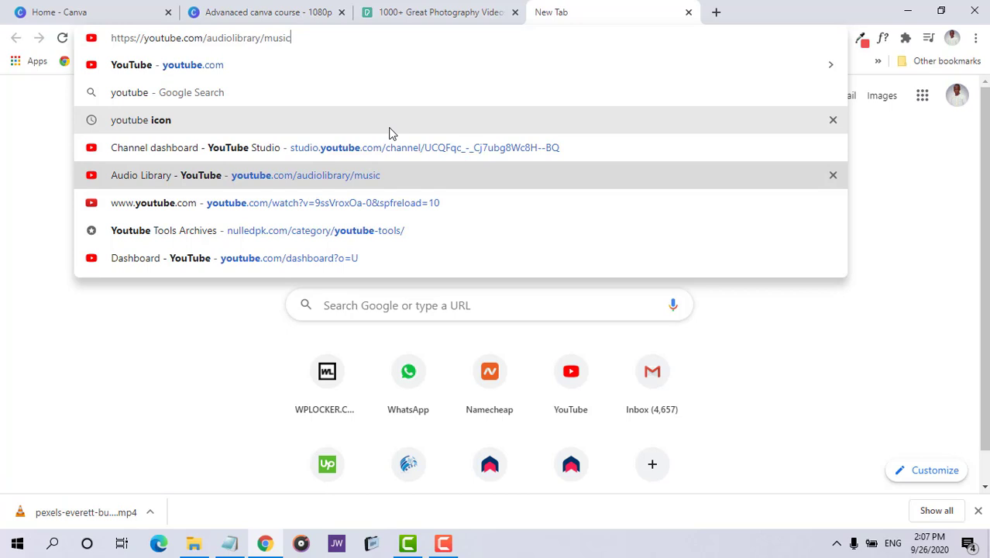
{"action": "key", "text": "Return"}
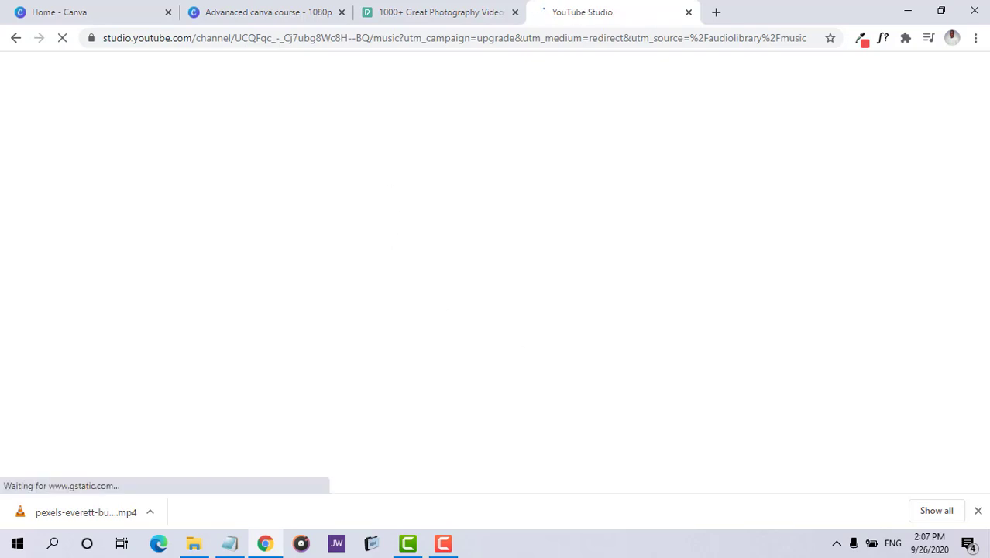
{"action": "left_click", "coordinate": [978, 512]}
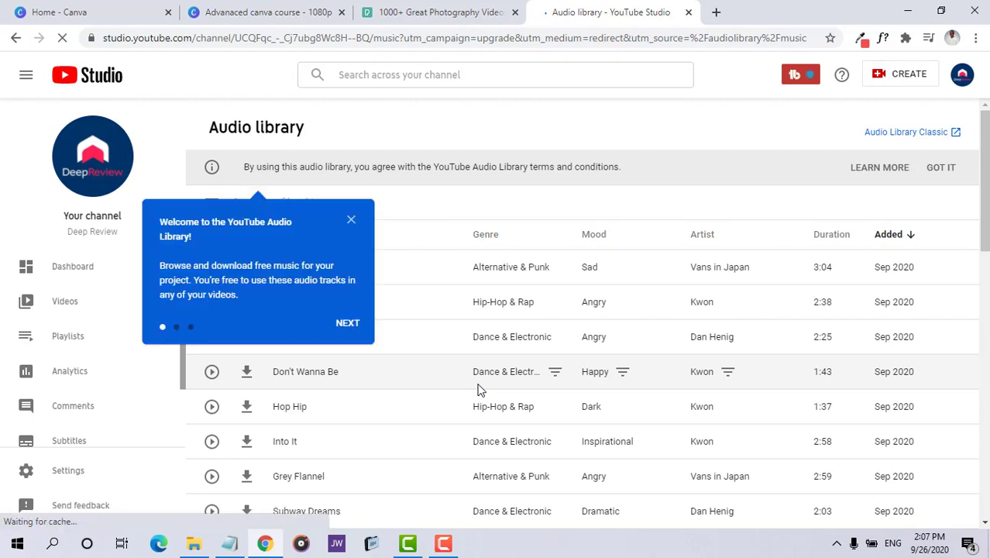
{"action": "left_click", "coordinate": [350, 220]}
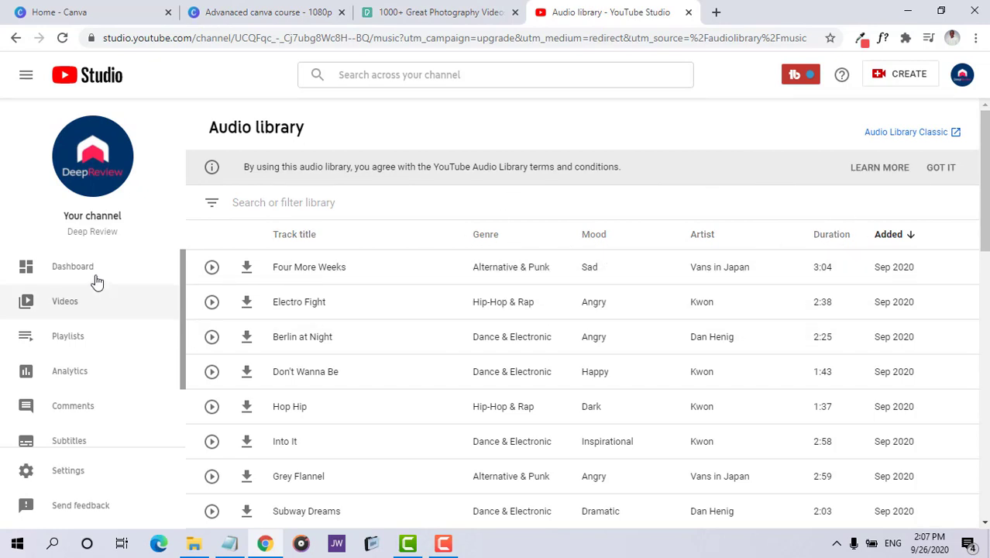
{"action": "left_click", "coordinate": [688, 12]}
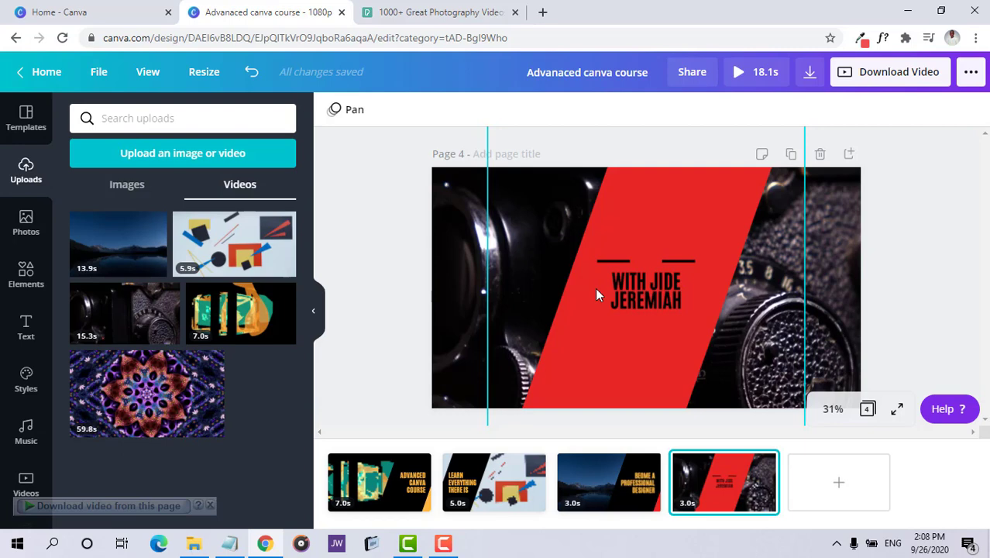
- Preview the complete course promo video to the end, and close the design
{"action": "left_click", "coordinate": [740, 72]}
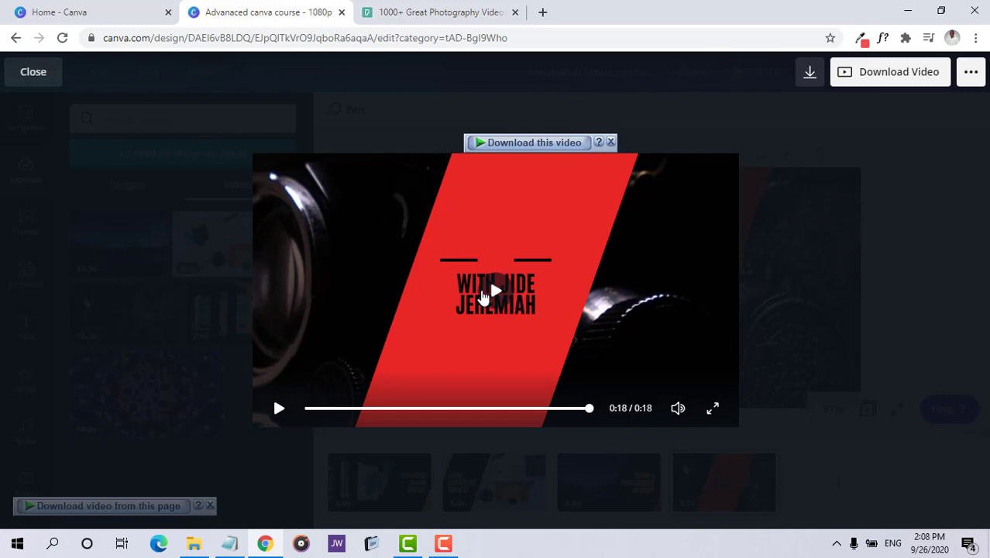
{"action": "key", "text": "ctrl+w"}
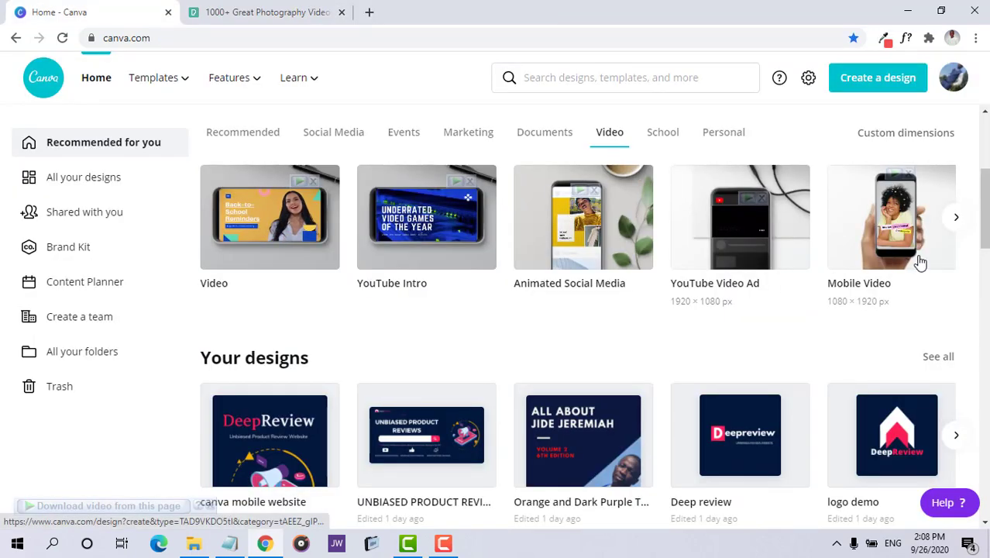
- Browse the video design types on the Canva home page and create a new 800 × 800 px Video Collage design
{"action": "left_click", "coordinate": [955, 220]}
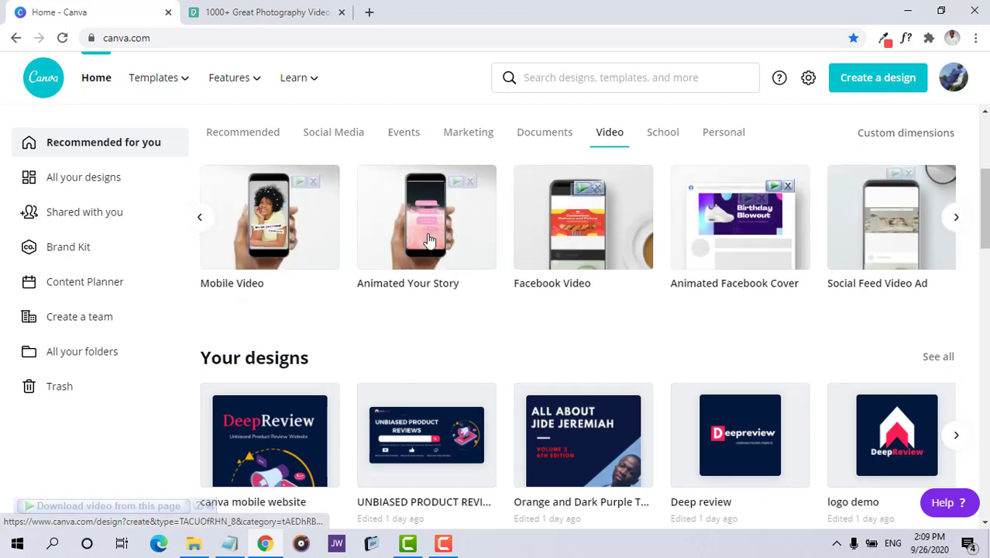
{"action": "left_click", "coordinate": [430, 241]}
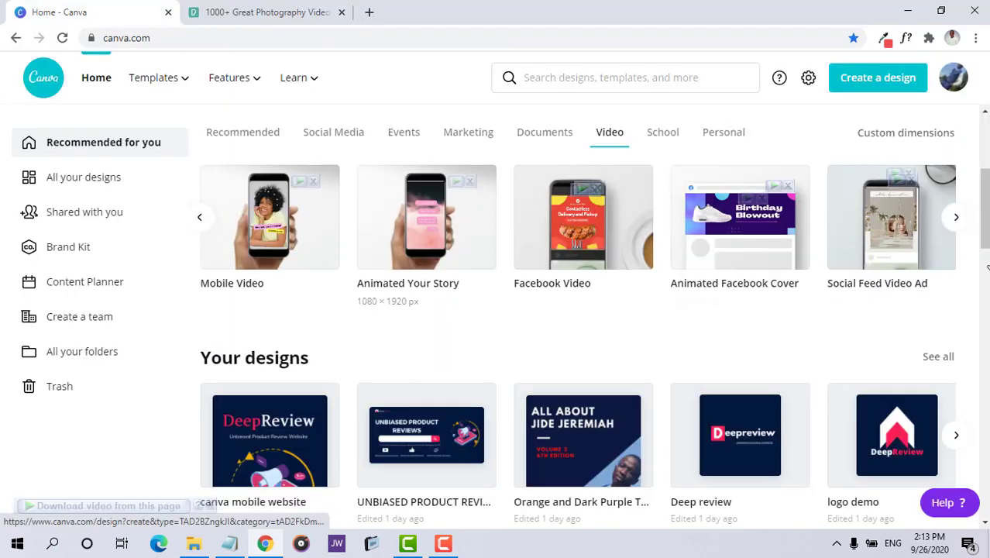
{"action": "left_click", "coordinate": [957, 218]}
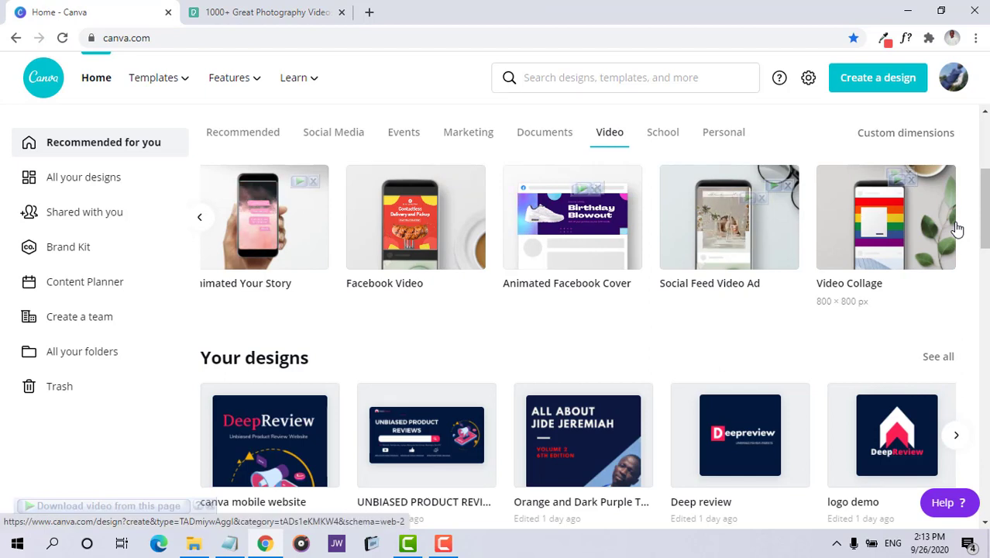
{"action": "left_click", "coordinate": [957, 229]}
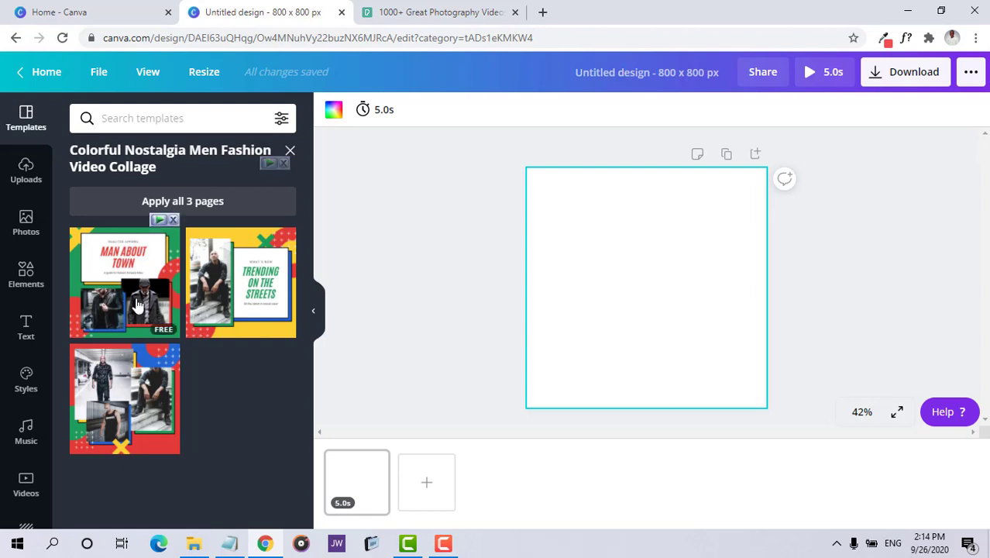
- Apply all 3 pages of the Colorful Nostalgia Men Fashion Video Collage template and show page 1
{"action": "left_click", "coordinate": [202, 202]}
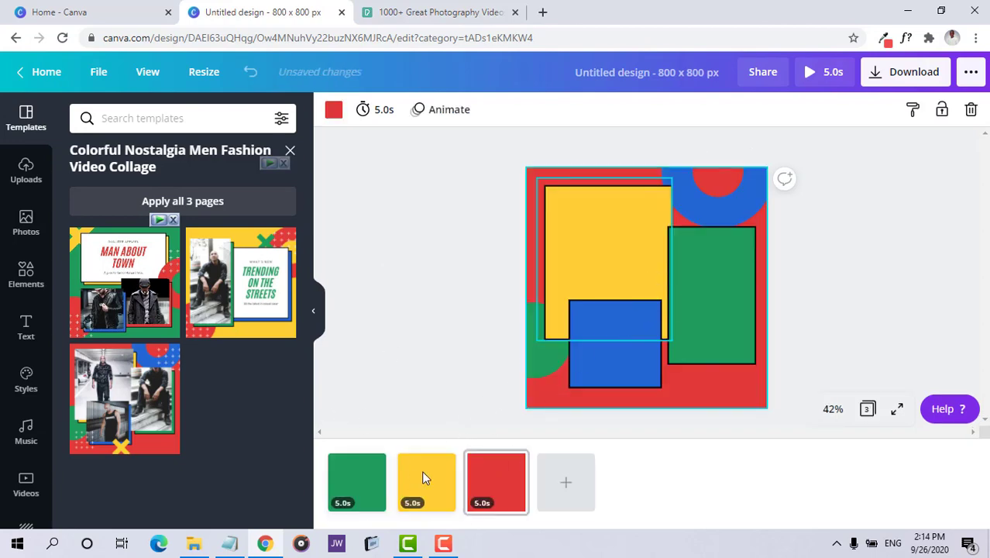
{"action": "left_click", "coordinate": [357, 482]}
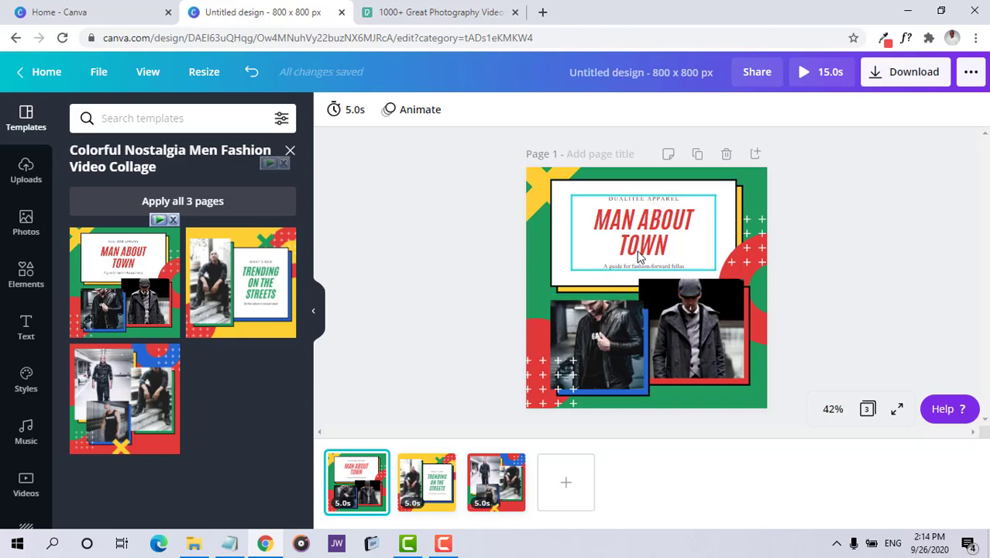
{"action": "left_click", "coordinate": [96, 15]}
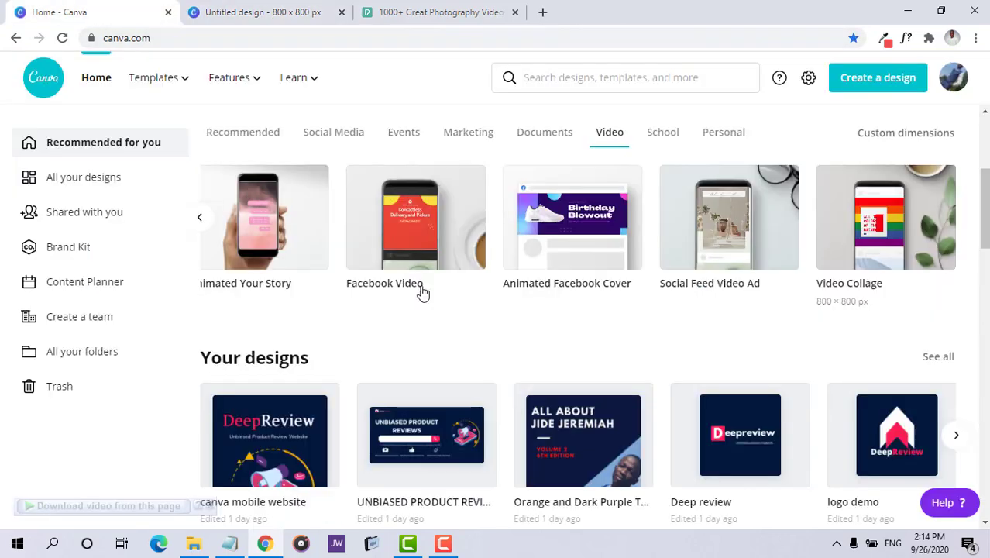
{"action": "left_click", "coordinate": [290, 8]}
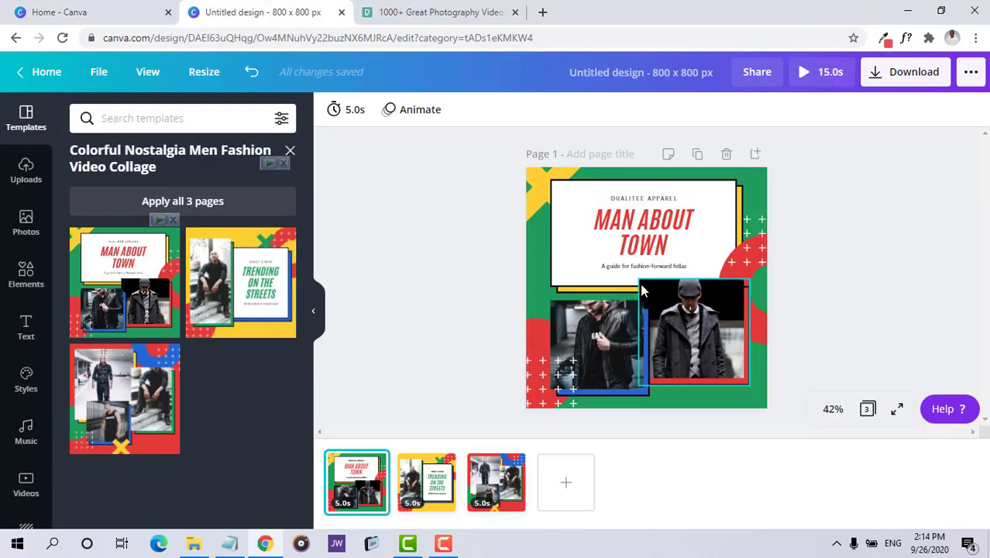
- Change page 1's heading to "ULITIMATE CANVA COURSE" and its subtitle to "A guide for creative fellas"
{"action": "double_click", "coordinate": [634, 232]}
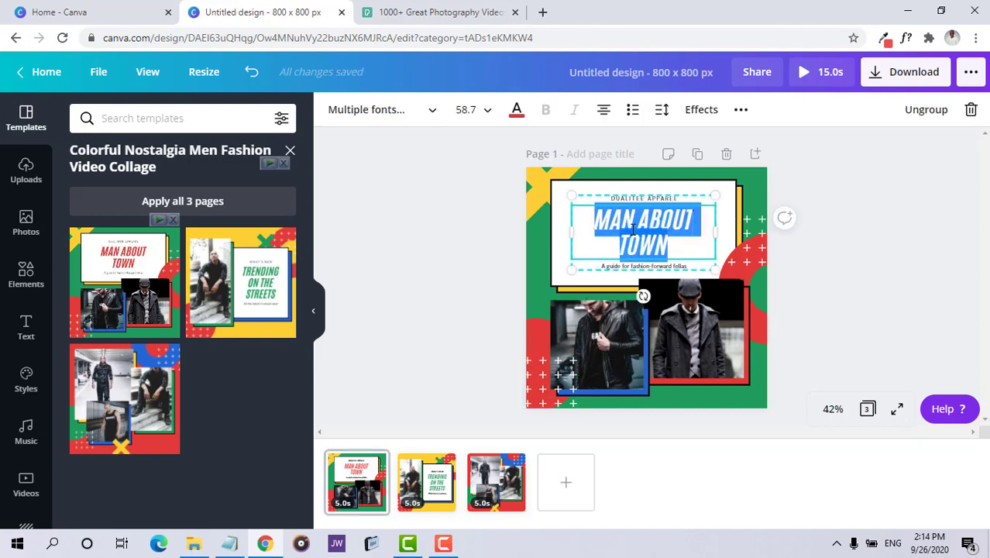
{"action": "type", "text": "UL"}
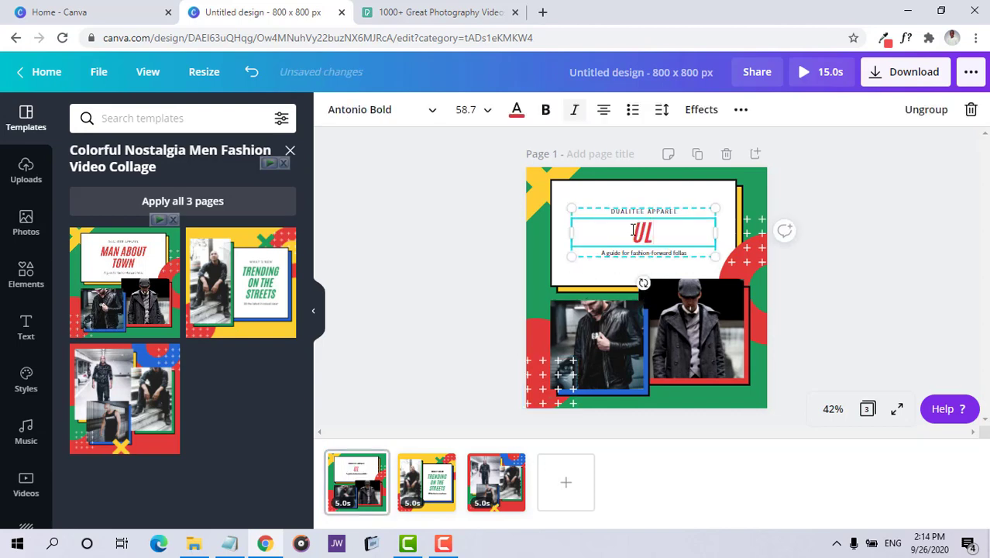
{"action": "type", "text": "ITIMATE"}
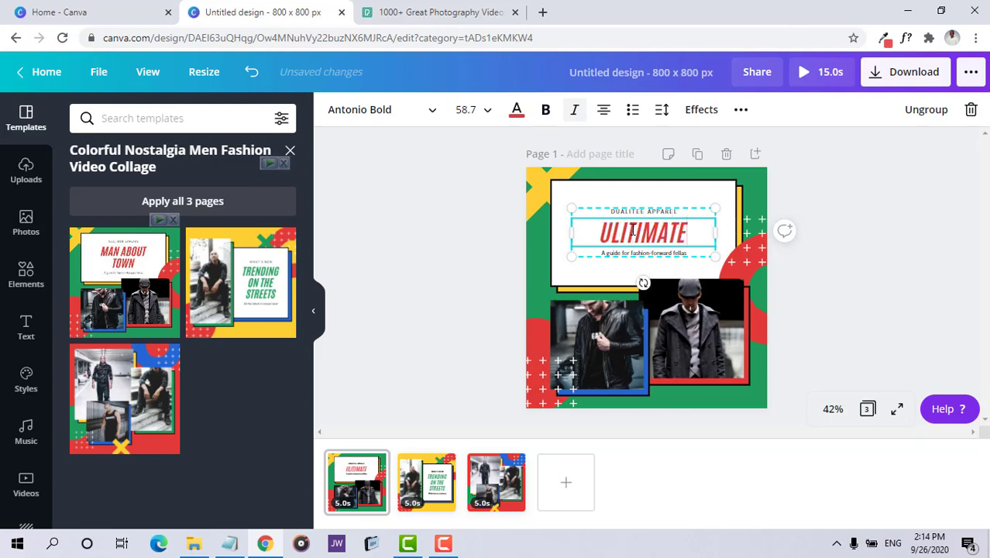
{"action": "type", "text": " CANVA COURSE"}
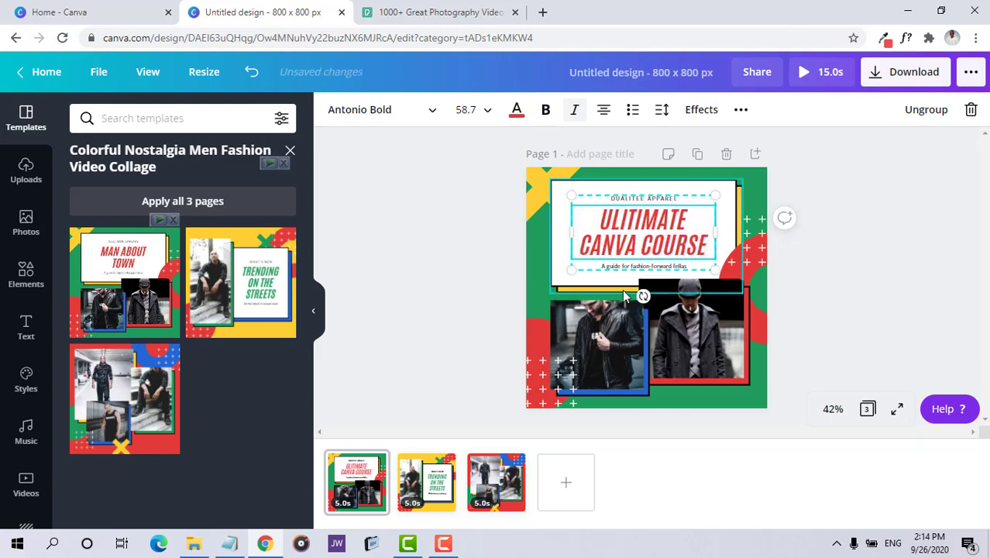
{"action": "left_click", "coordinate": [660, 268]}
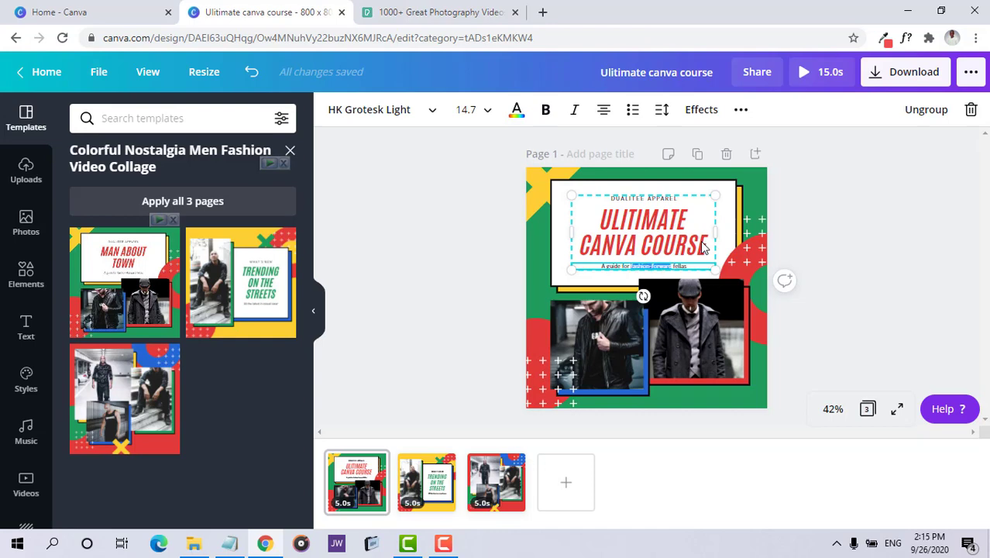
{"action": "type", "text": "creative"}
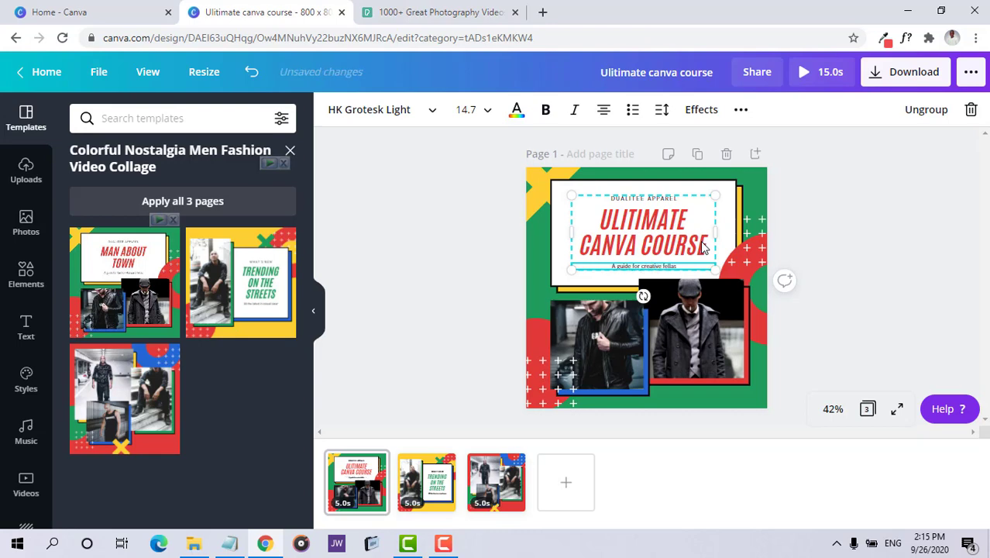
- Inspect the two photos on page 1 and glance at the Pexels photography videos as possible replacements
{"action": "left_click", "coordinate": [614, 337]}
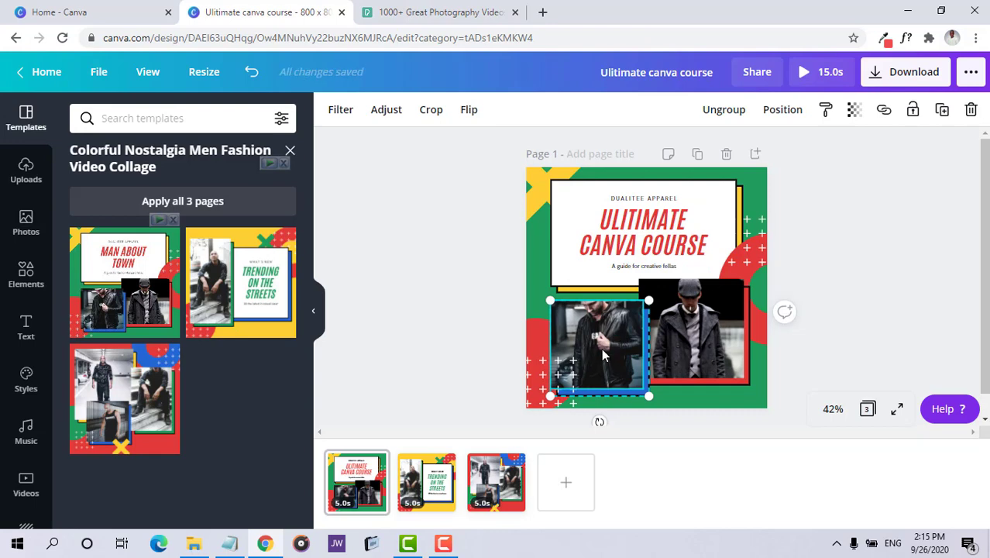
{"action": "left_click", "coordinate": [685, 324]}
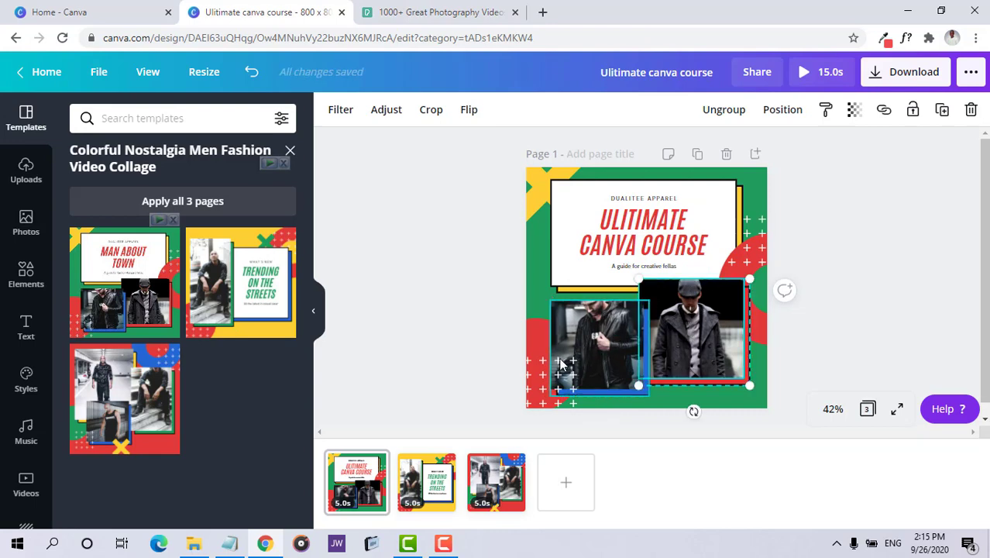
{"action": "left_click", "coordinate": [616, 331]}
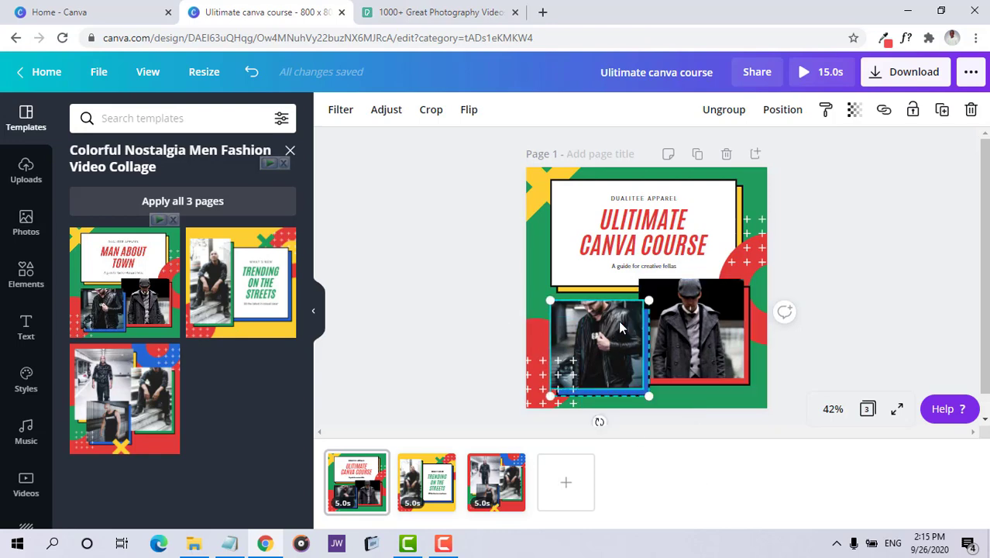
{"action": "left_click", "coordinate": [403, 10]}
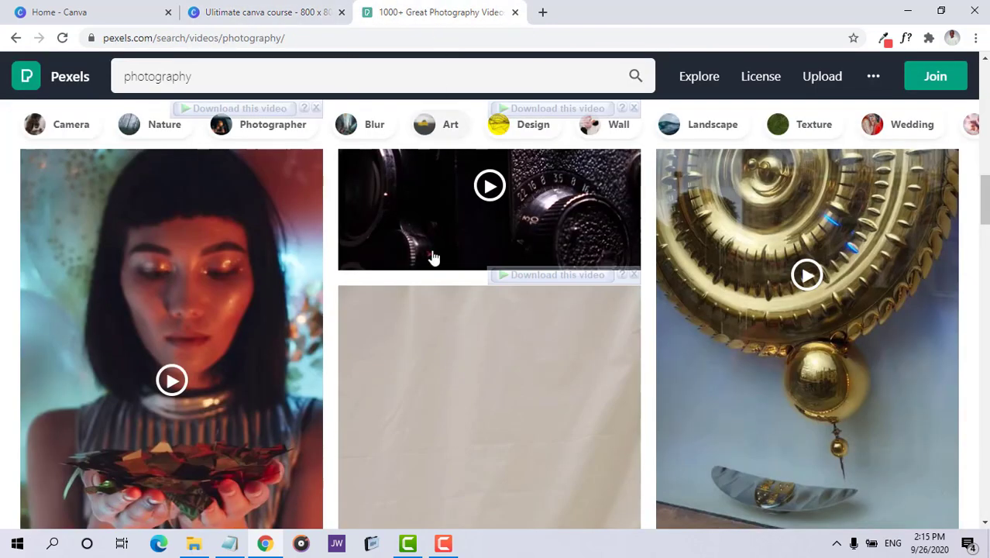
{"action": "left_click", "coordinate": [266, 9]}
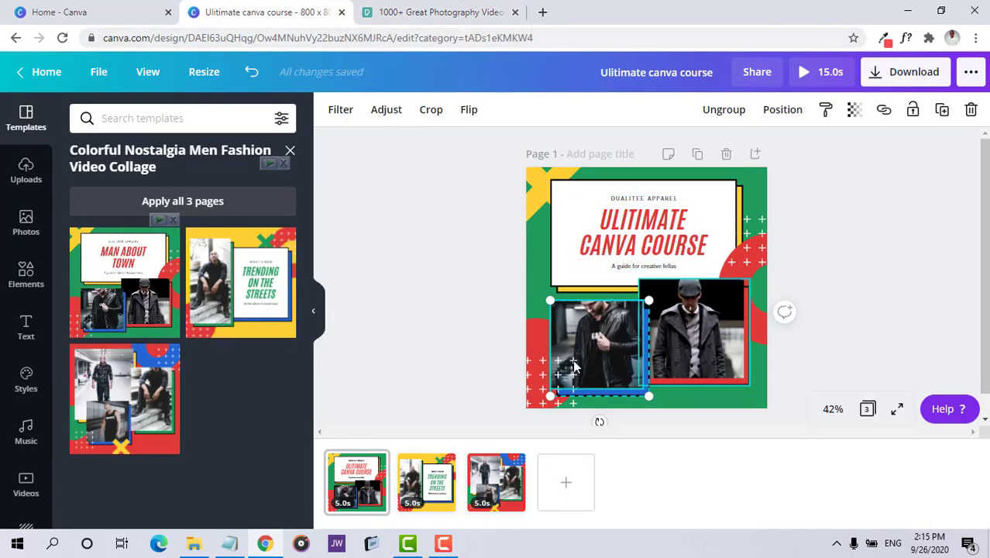
- Review pages 2 and 3 of the collage and play a preview of the whole video
{"action": "left_click", "coordinate": [426, 480]}
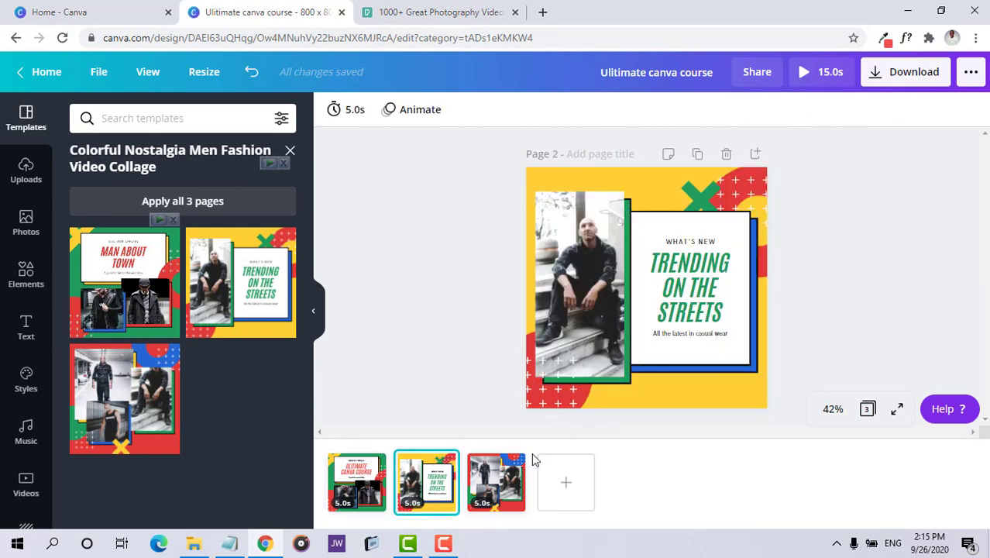
{"action": "left_click", "coordinate": [489, 484]}
{"action": "left_click", "coordinate": [806, 72]}
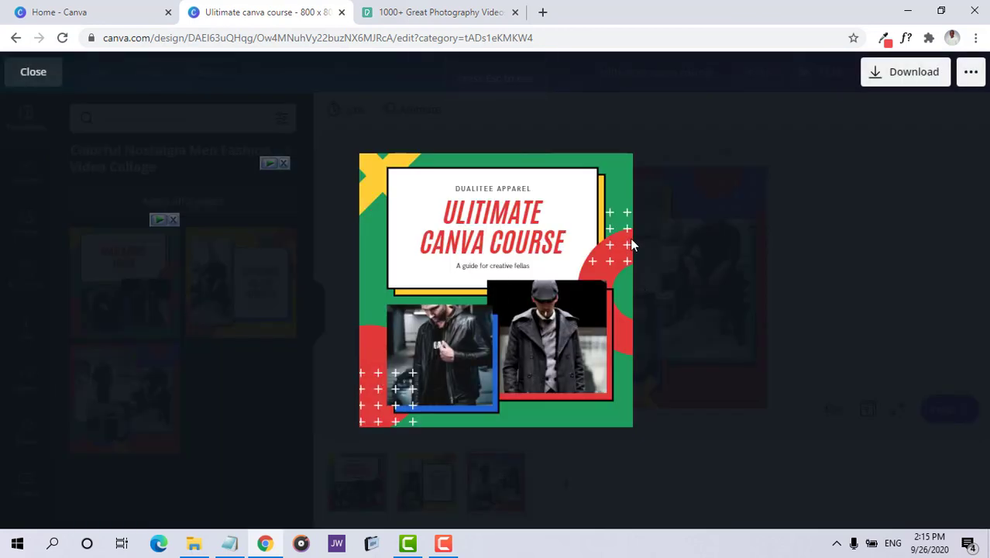
- Add the uploaded 5.9 s geometric-shapes video to page 3 and delete the large parking-garage photo it replaces
{"action": "mouse_move", "coordinate": [570, 316]}
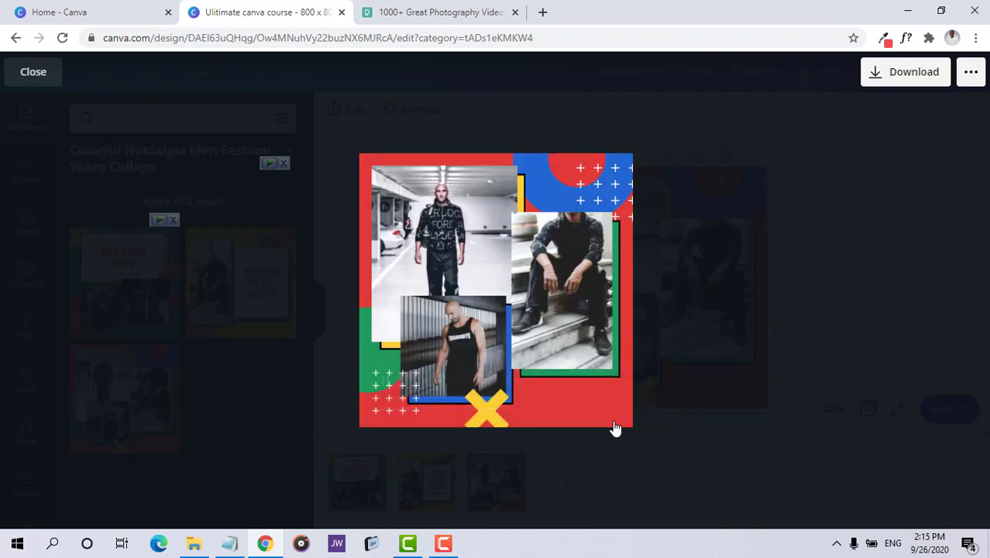
{"action": "left_click", "coordinate": [34, 76]}
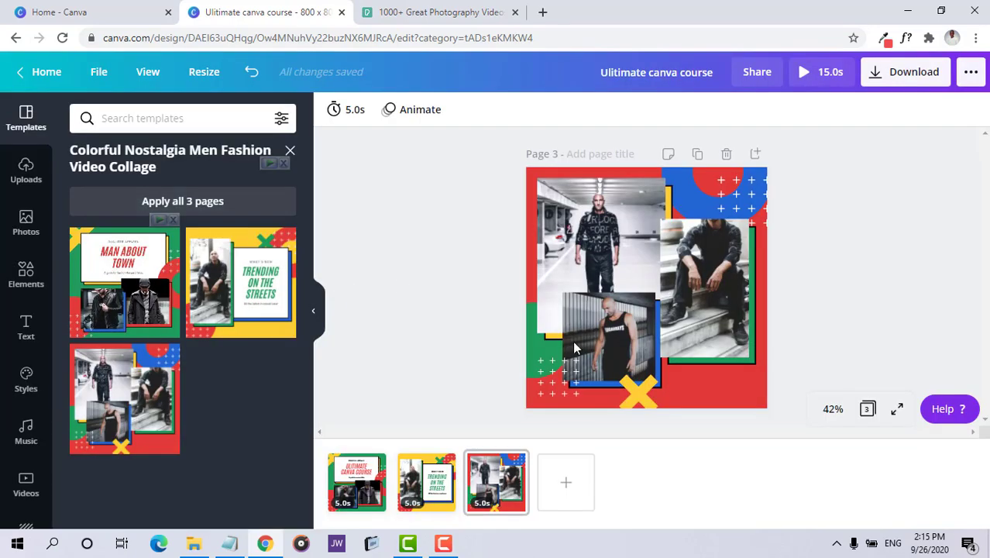
{"action": "left_click", "coordinate": [609, 242]}
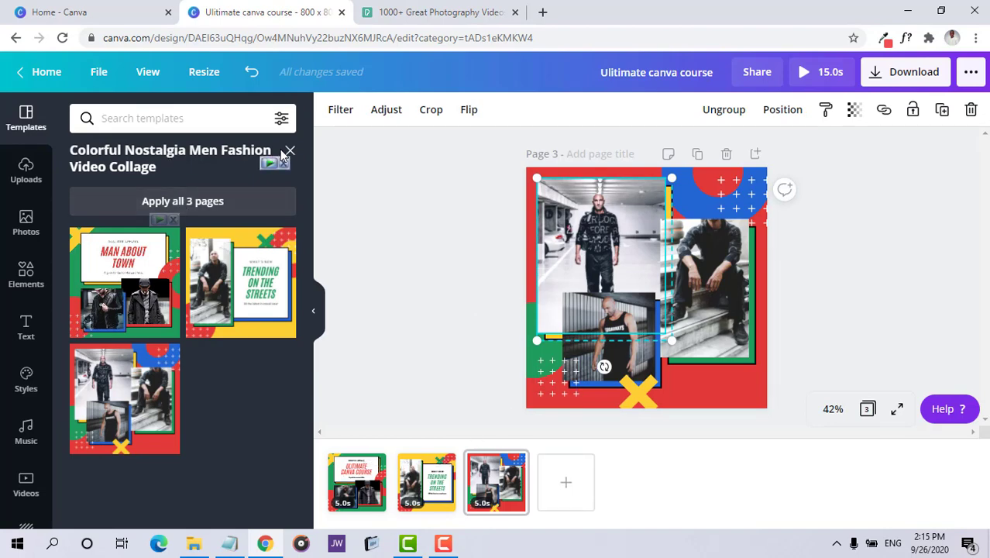
{"action": "left_click", "coordinate": [32, 170]}
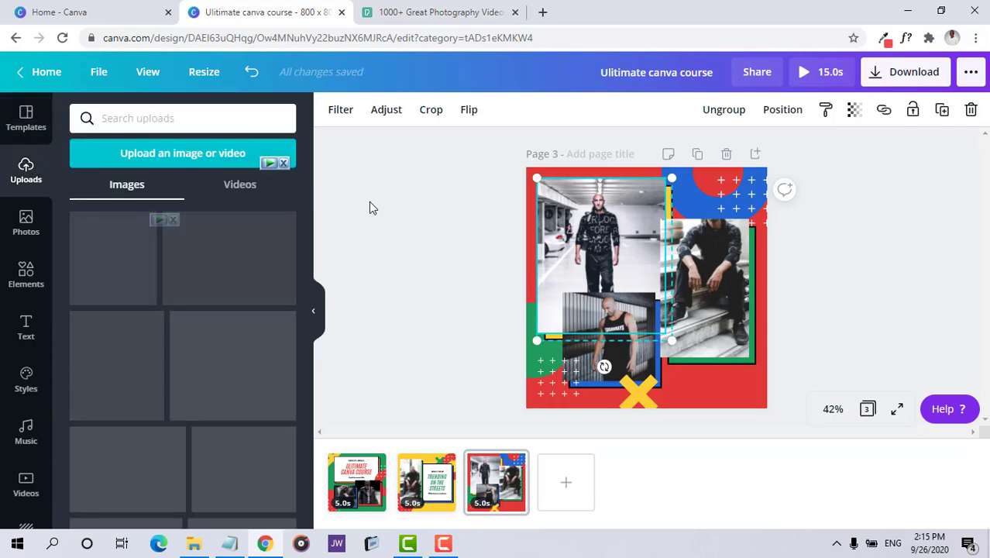
{"action": "left_click", "coordinate": [240, 185]}
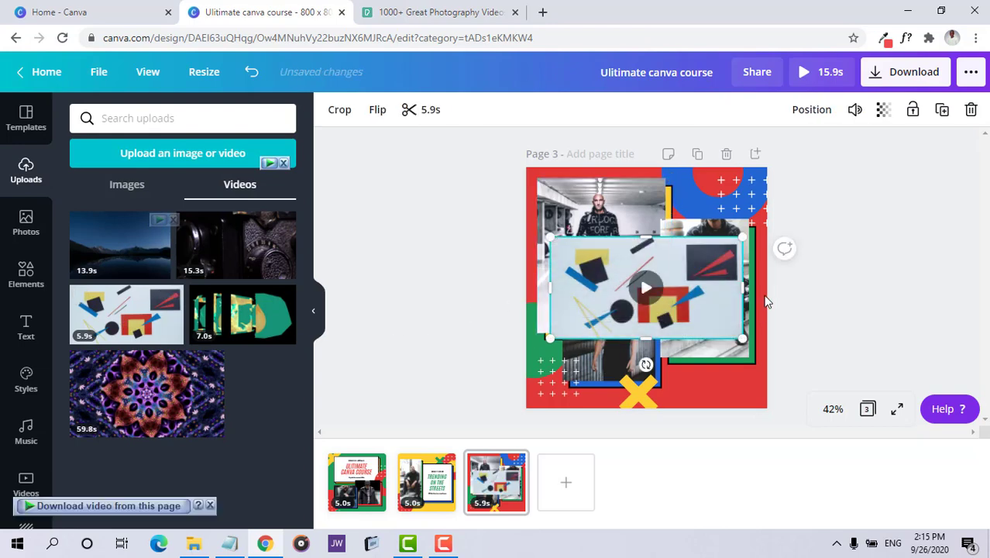
{"action": "left_click", "coordinate": [566, 192]}
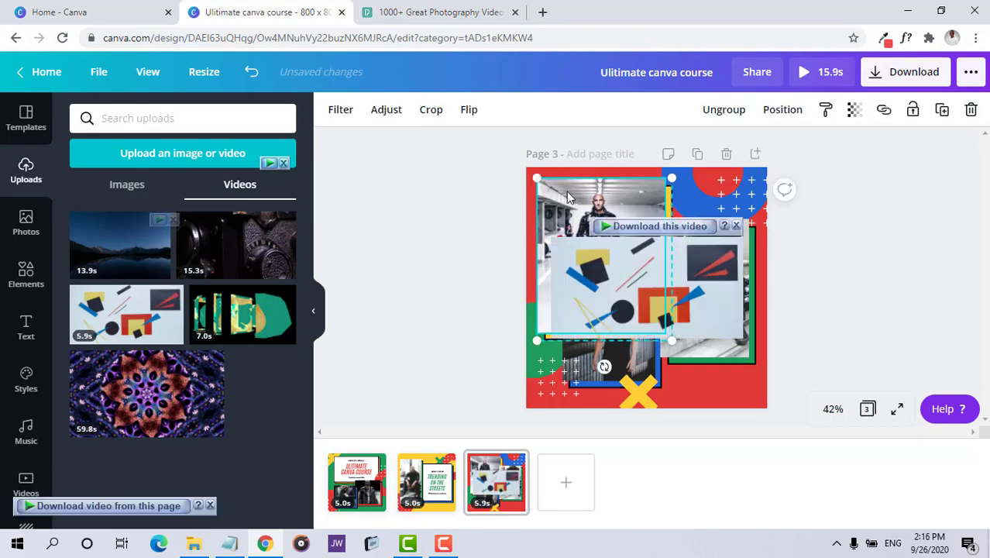
{"action": "key", "text": "Delete"}
- Move the geometric-shapes video into the deleted photo's place and crop and stretch it to cover that frame area
{"action": "left_click_drag", "start_coordinate": [711, 278], "coordinate": [666, 219]}
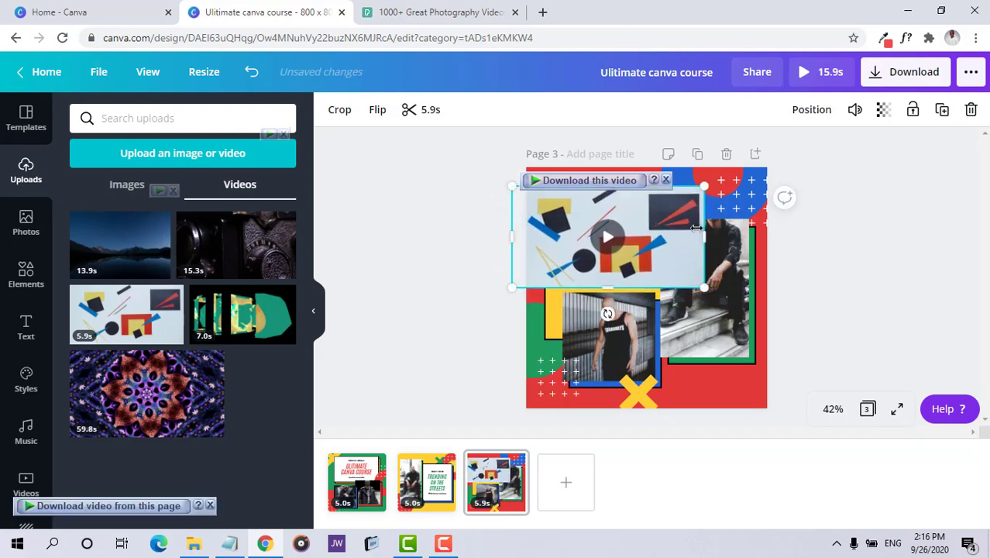
{"action": "left_click_drag", "start_coordinate": [702, 237], "coordinate": [642, 235]}
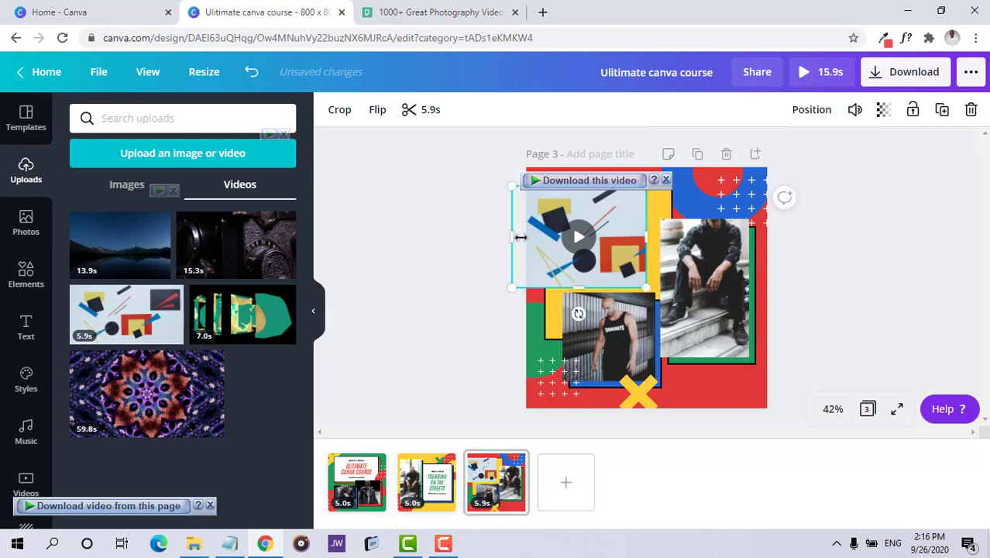
{"action": "left_click_drag", "start_coordinate": [521, 237], "coordinate": [591, 243]}
{"action": "mouse_move", "coordinate": [652, 234]}
{"action": "left_mouse_down"}
{"action": "mouse_move", "coordinate": [670, 239]}
{"action": "mouse_move", "coordinate": [661, 239]}
{"action": "left_mouse_up"}
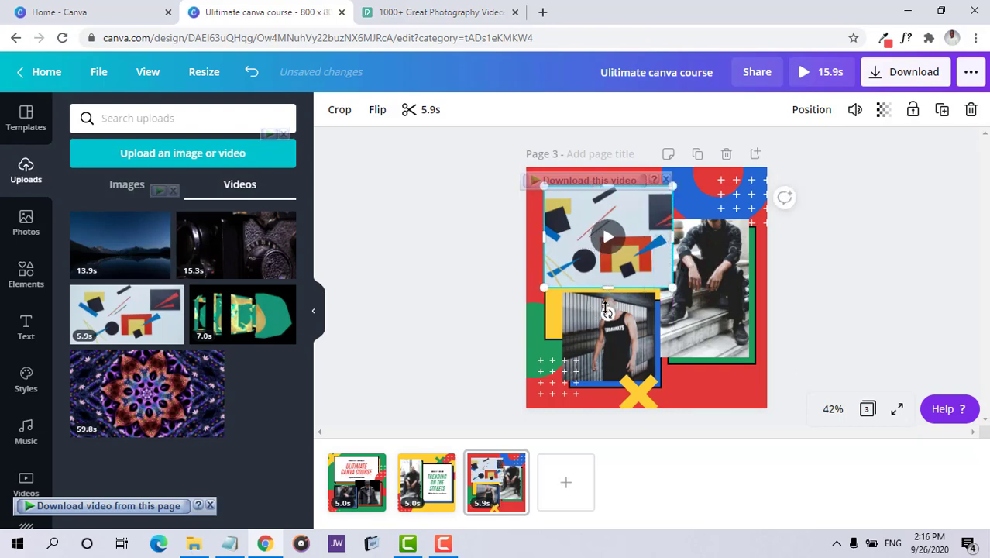
{"action": "left_click_drag", "start_coordinate": [607, 308], "coordinate": [607, 360]}
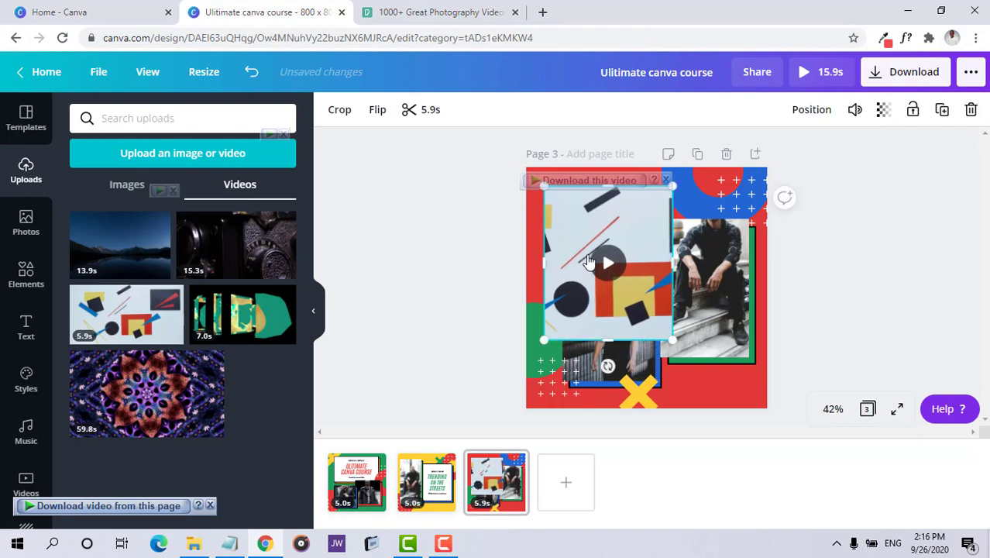
- Send the geometric-shapes video backward two levels so it lies behind the two remaining photos on page 3
{"action": "right_click", "coordinate": [574, 250]}
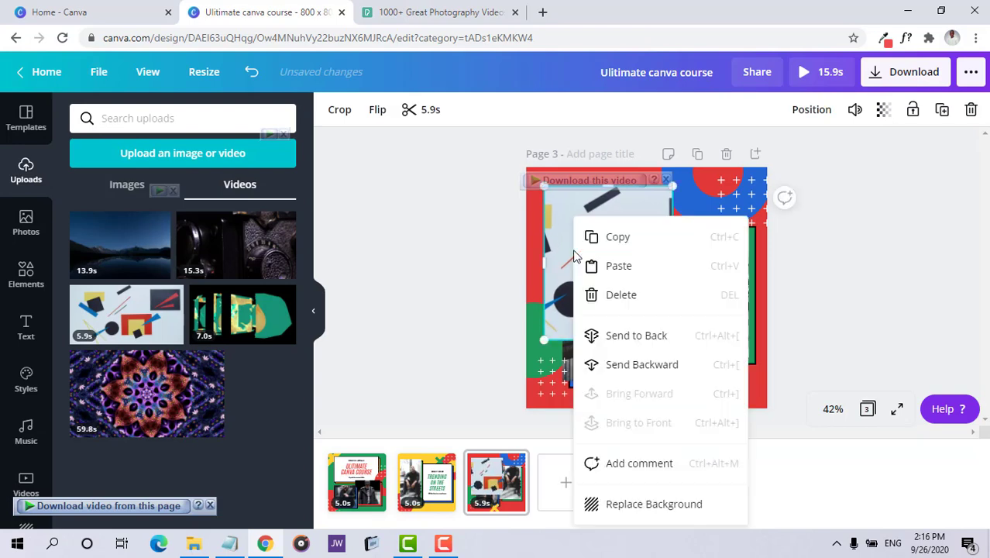
{"action": "left_click", "coordinate": [625, 362]}
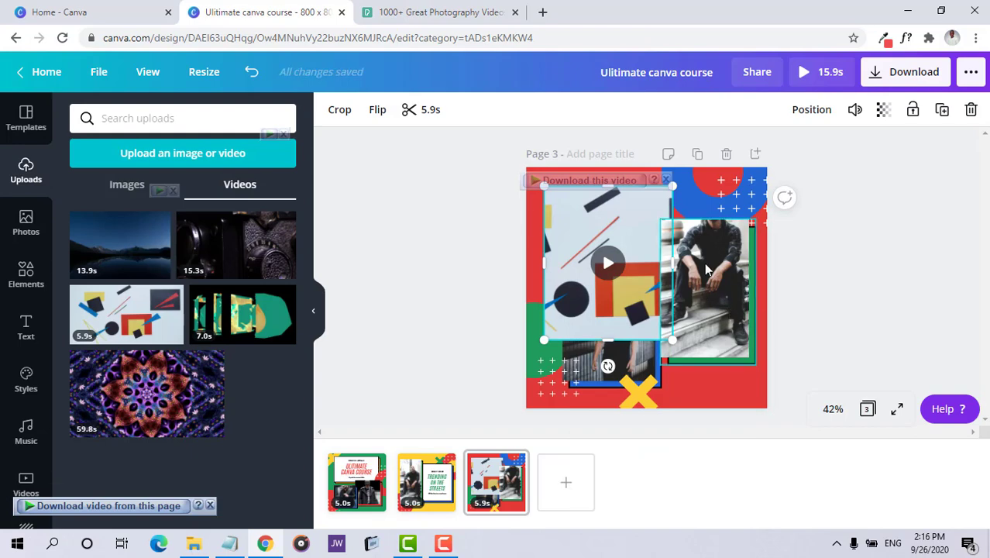
{"action": "right_click", "coordinate": [574, 258]}
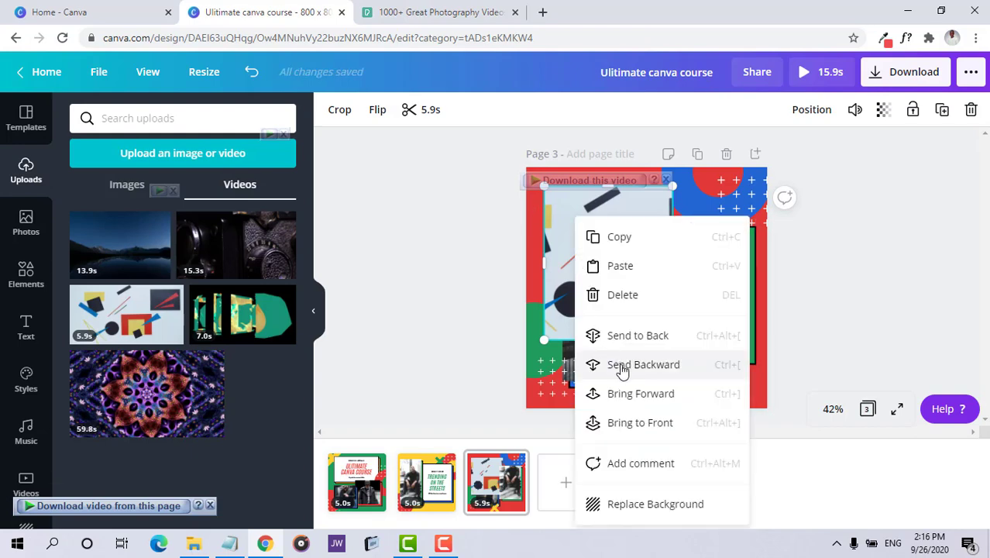
{"action": "left_click", "coordinate": [622, 365]}
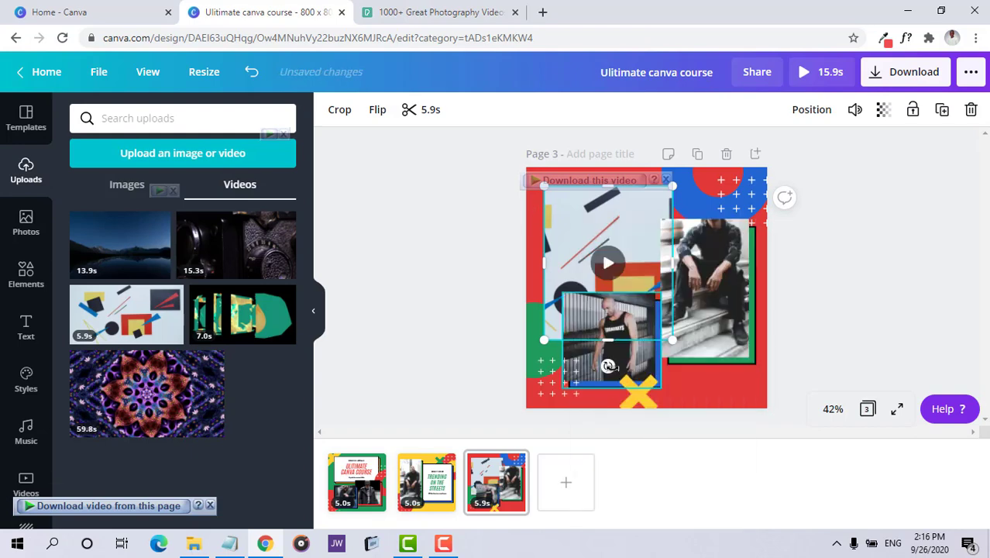
{"action": "left_click", "coordinate": [687, 389]}
- Replace page 3's small photo of the man in a tank top with the uploaded 7.0 s green-and-orange video, cropped narrower to fit
{"action": "left_click", "coordinate": [604, 350]}
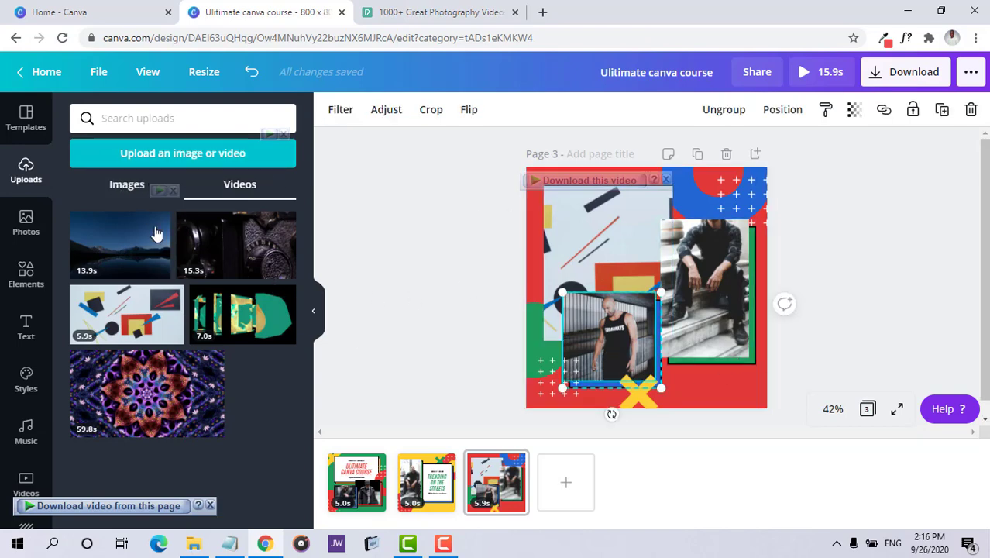
{"action": "left_click_drag", "start_coordinate": [252, 318], "coordinate": [658, 290]}
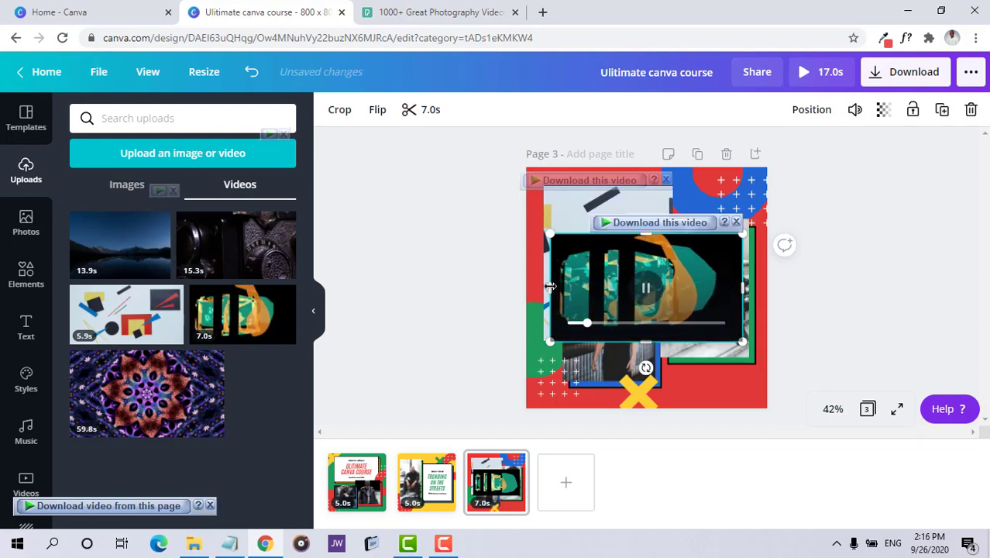
{"action": "left_click_drag", "start_coordinate": [559, 291], "coordinate": [656, 289]}
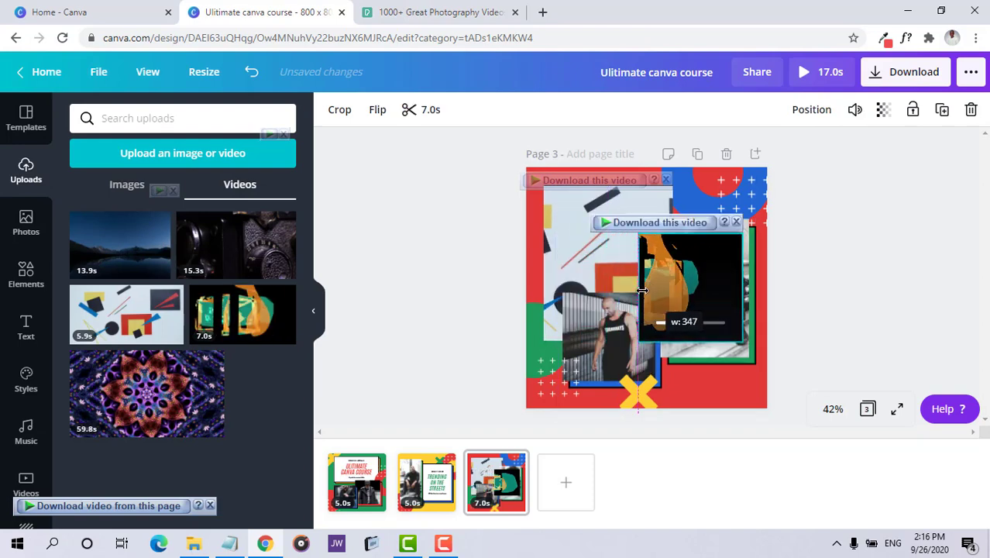
{"action": "left_click", "coordinate": [587, 335]}
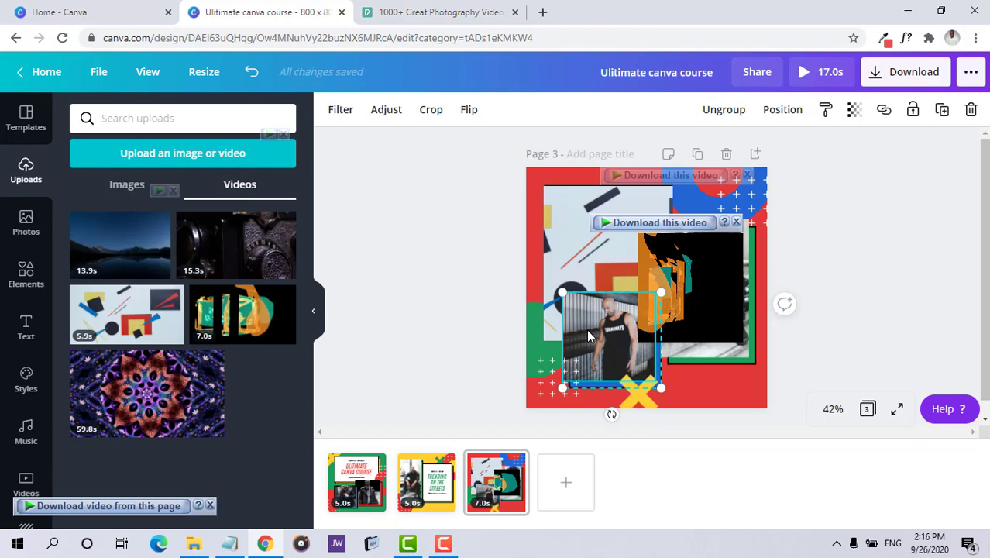
{"action": "key", "text": "Delete"}
{"action": "left_click_drag", "start_coordinate": [682, 271], "coordinate": [606, 330]}
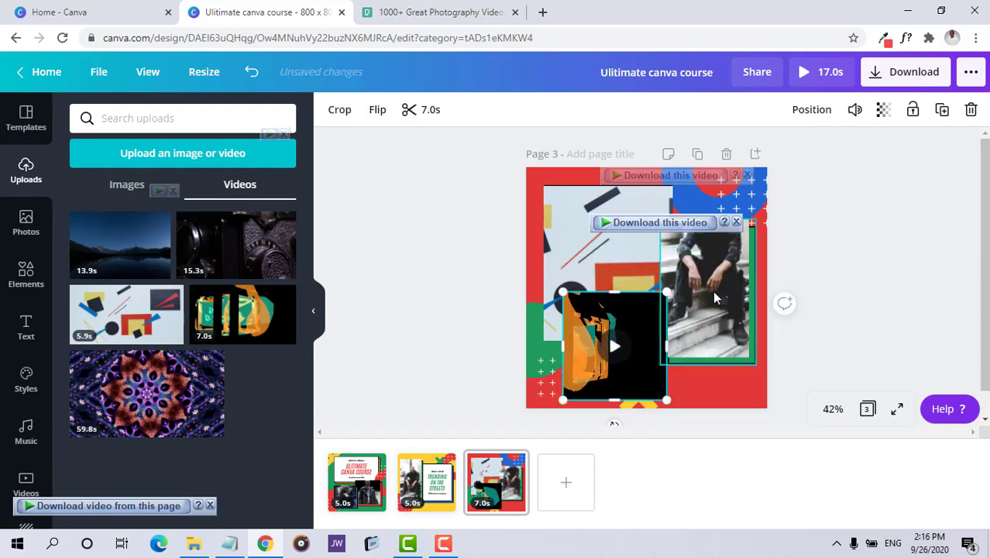
- Replace page 3's photo of the man seated on steps with the trending photo of the woman in red, sized to the green frame
{"action": "left_click", "coordinate": [707, 269]}
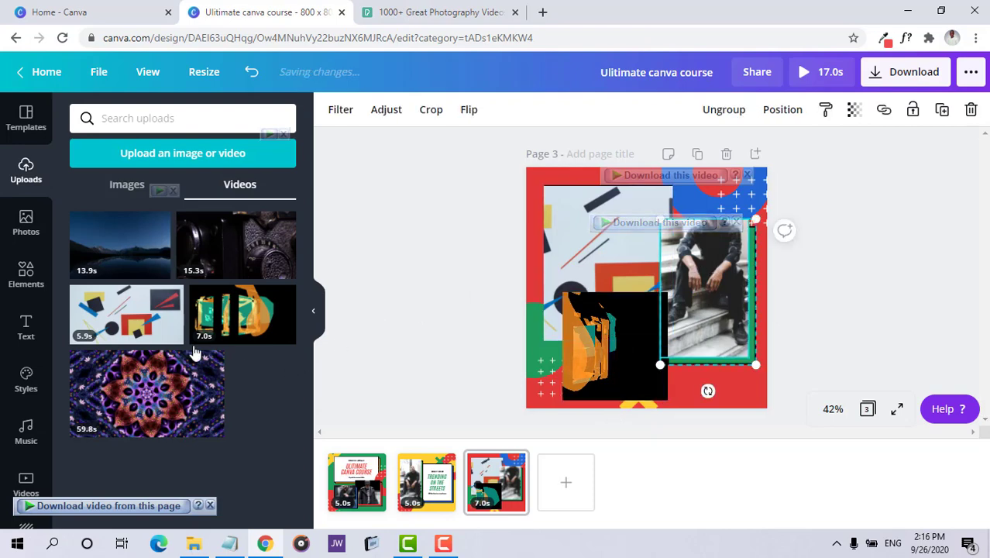
{"action": "left_click", "coordinate": [126, 183]}
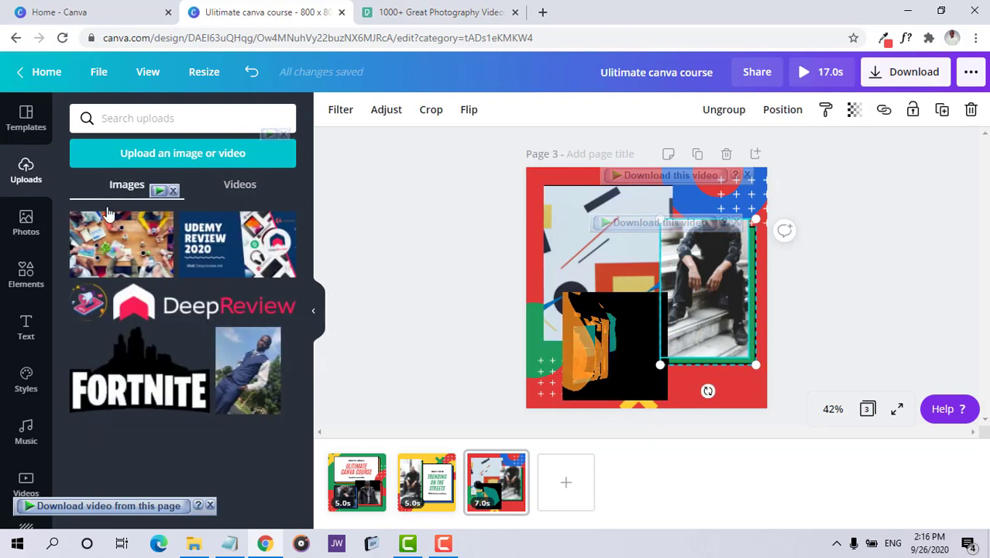
{"action": "left_click", "coordinate": [31, 228]}
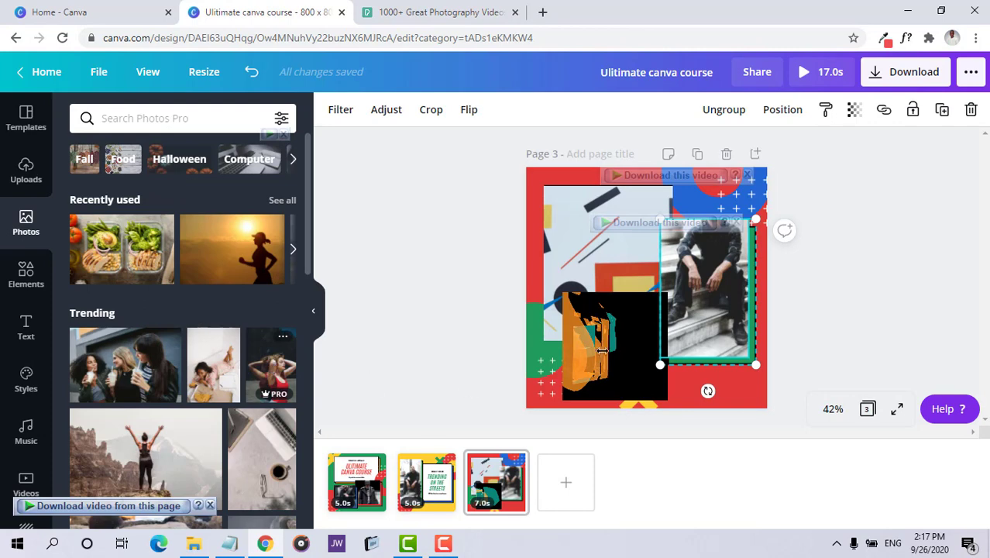
{"action": "left_click_drag", "start_coordinate": [602, 350], "coordinate": [739, 310]}
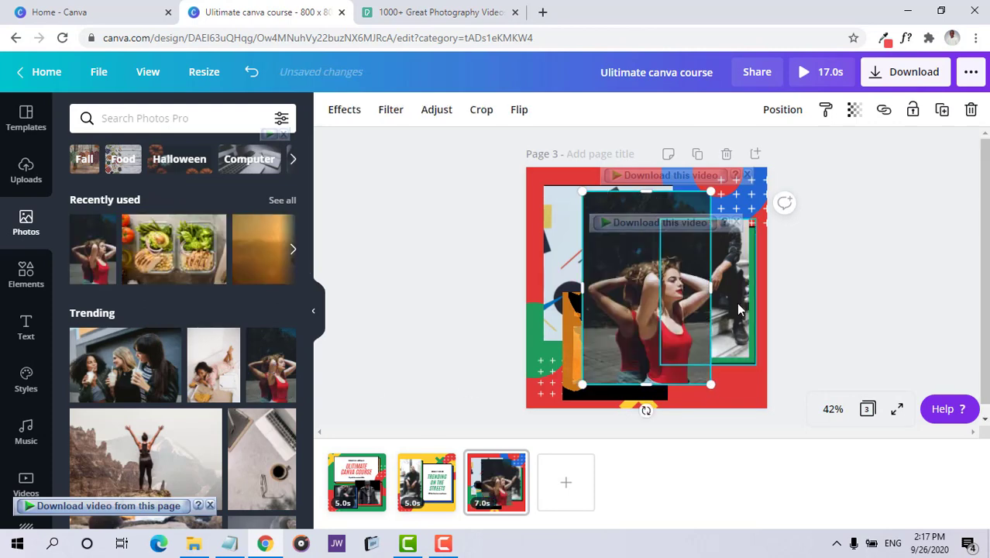
{"action": "left_click", "coordinate": [733, 300]}
{"action": "key", "text": "Delete"}
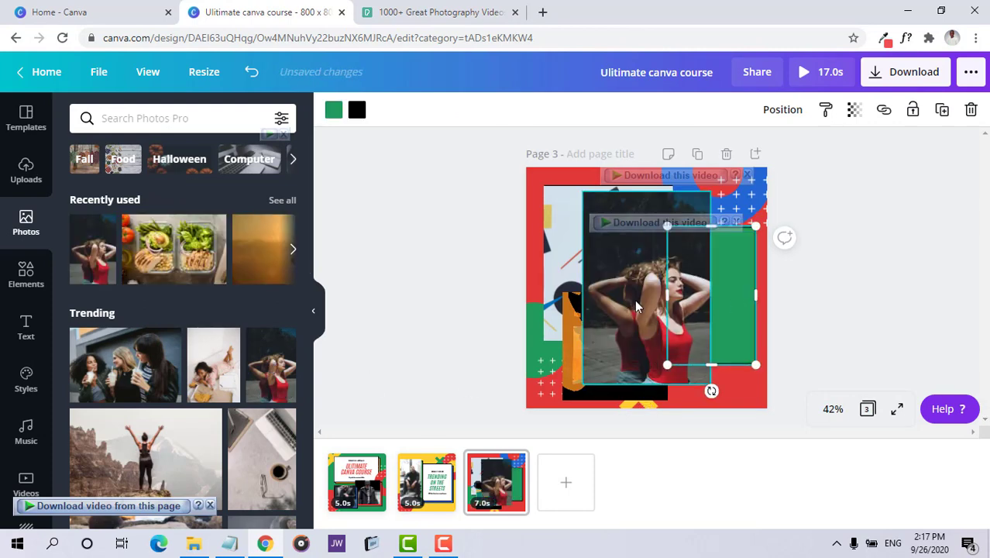
{"action": "mouse_move", "coordinate": [637, 306]}
{"action": "left_mouse_down"}
{"action": "mouse_move", "coordinate": [602, 304]}
{"action": "mouse_move", "coordinate": [659, 306]}
{"action": "mouse_move", "coordinate": [647, 308]}
{"action": "left_mouse_up"}
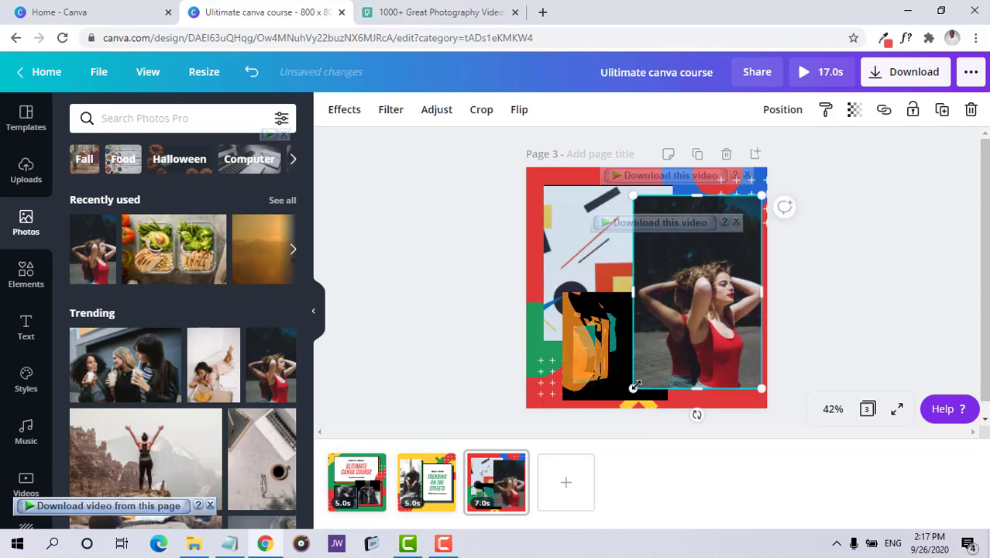
{"action": "left_click_drag", "start_coordinate": [634, 387], "coordinate": [705, 326]}
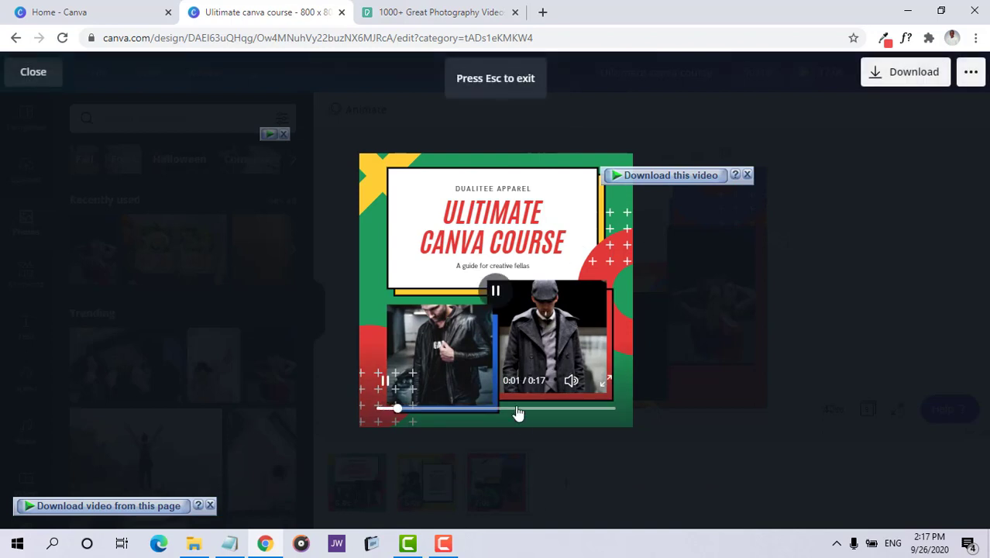
- Preview the replaced videos and photo on page 3 of the collage and return to the Canva home page
{"action": "left_click", "coordinate": [516, 406]}
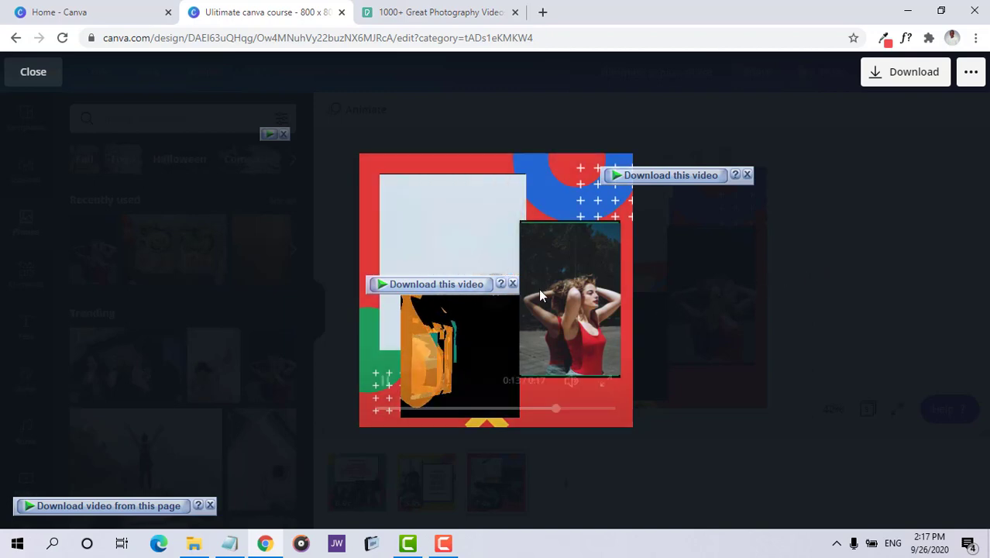
{"action": "left_click", "coordinate": [512, 285]}
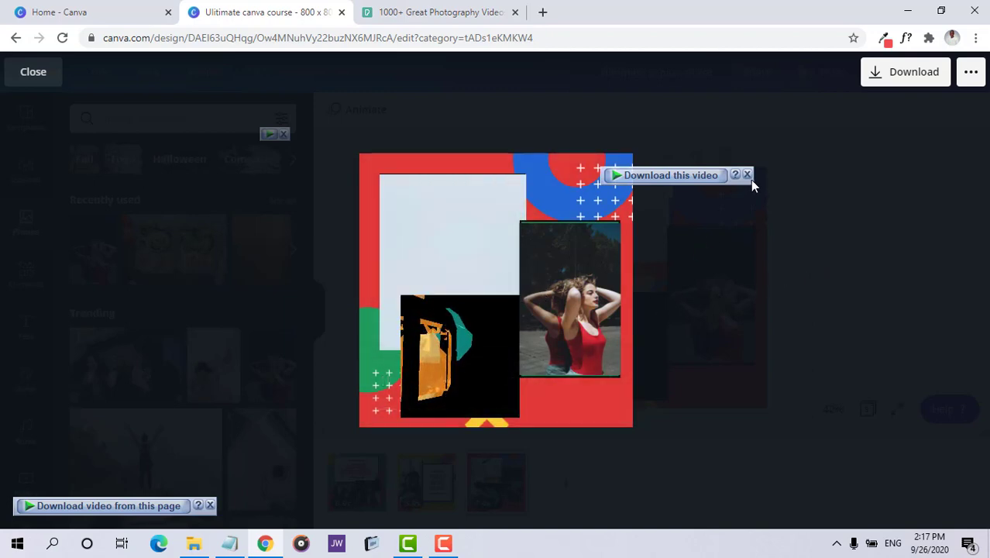
{"action": "left_click", "coordinate": [748, 176]}
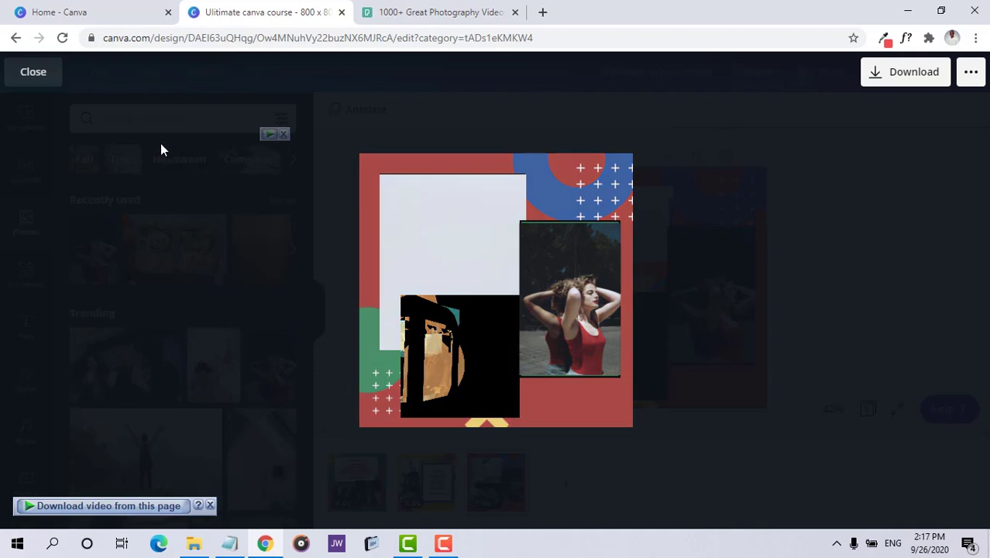
{"action": "left_click", "coordinate": [53, 74]}
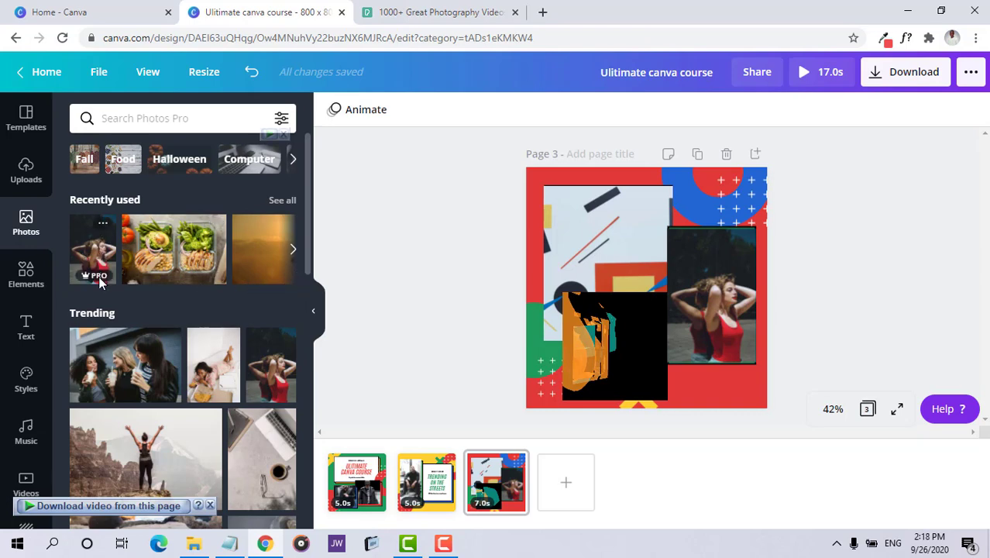
{"action": "mouse_move", "coordinate": [99, 280]}
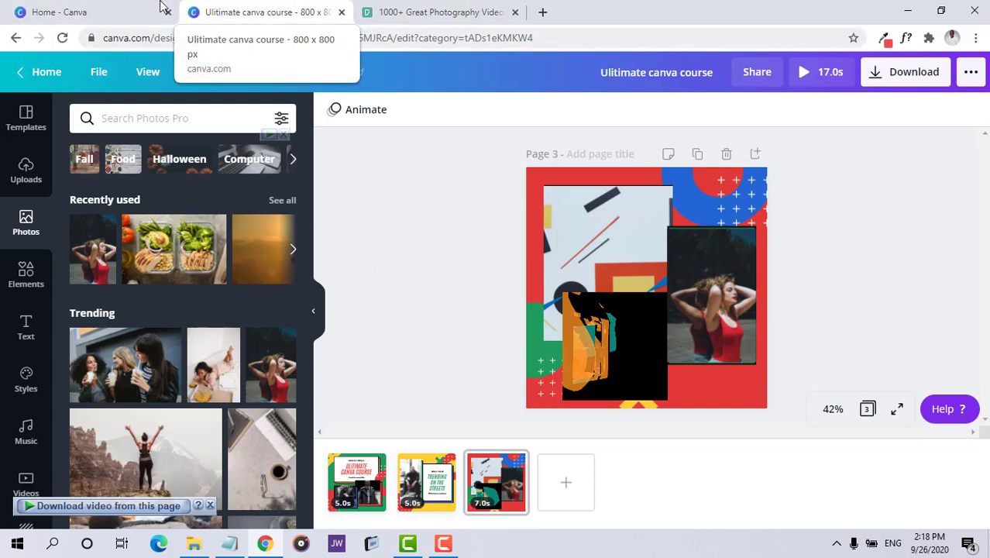
{"action": "left_click", "coordinate": [121, 8]}
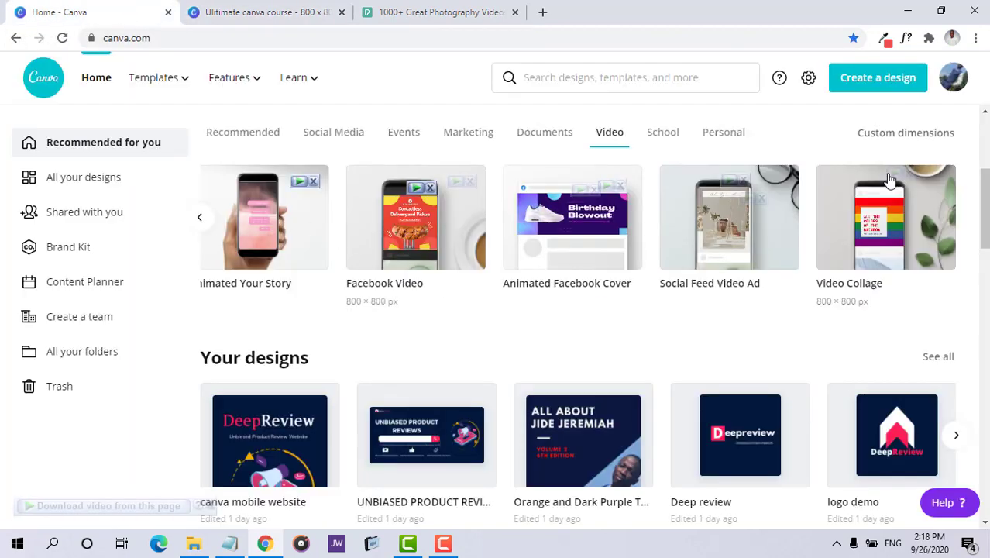